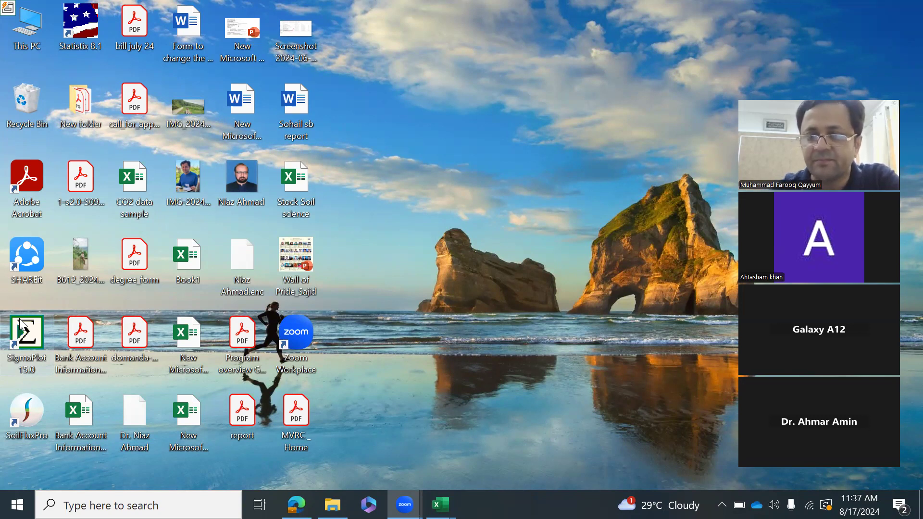
# Launch SigmaPlot 15.0 and create a new blank notebook from the Quick Start dialog.
pyautogui.doubleClick(35, 340)
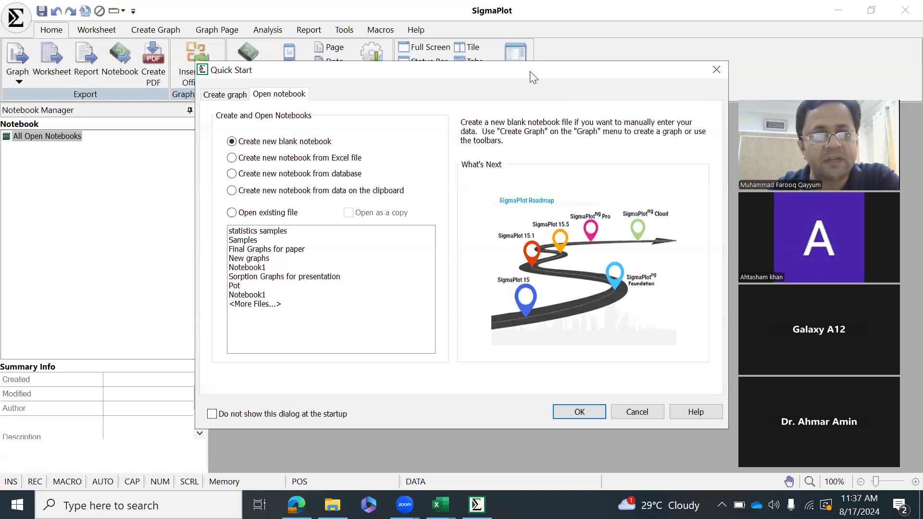
pyautogui.moveTo(532, 77); pyautogui.dragTo(464, 119)
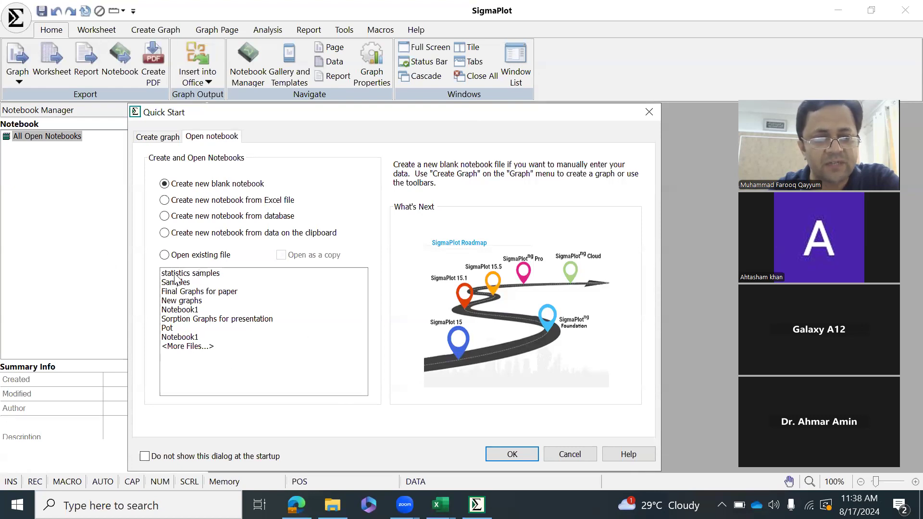
pyautogui.click(157, 138)
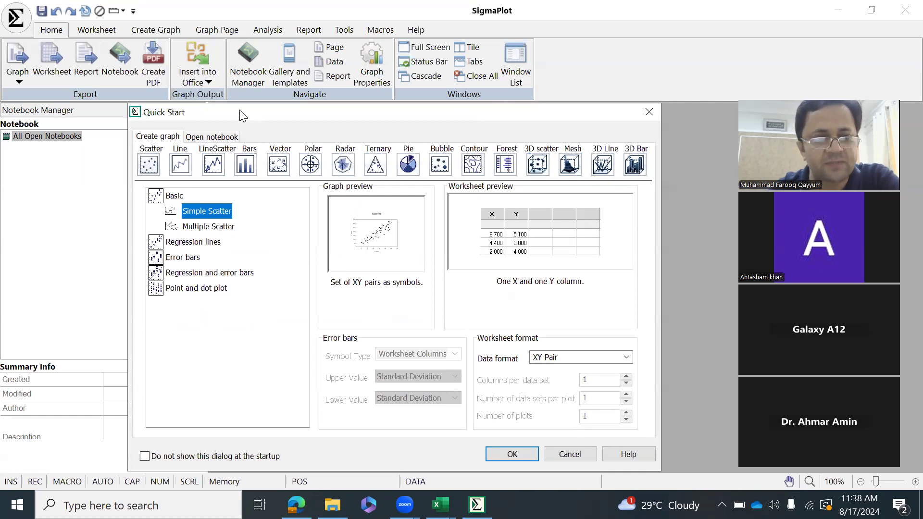
pyautogui.click(207, 137)
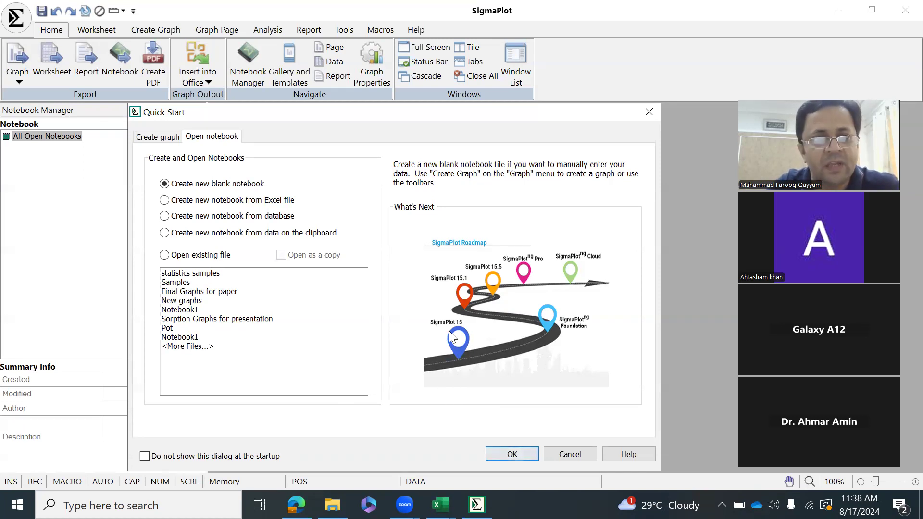
pyautogui.click(519, 456)
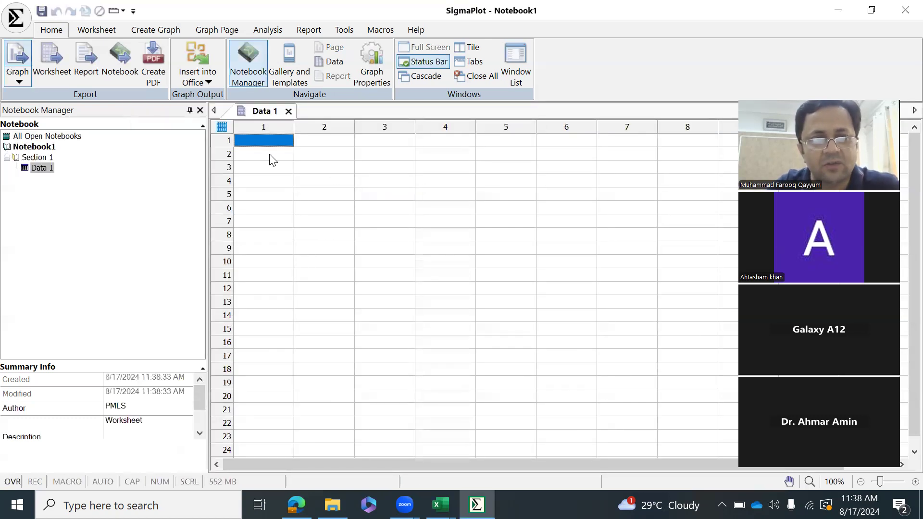
# Switch to the Book1 workbook in Excel and review the treatment data on Sheet1.
pyautogui.moveTo(440, 505)
pyautogui.click(504, 446)
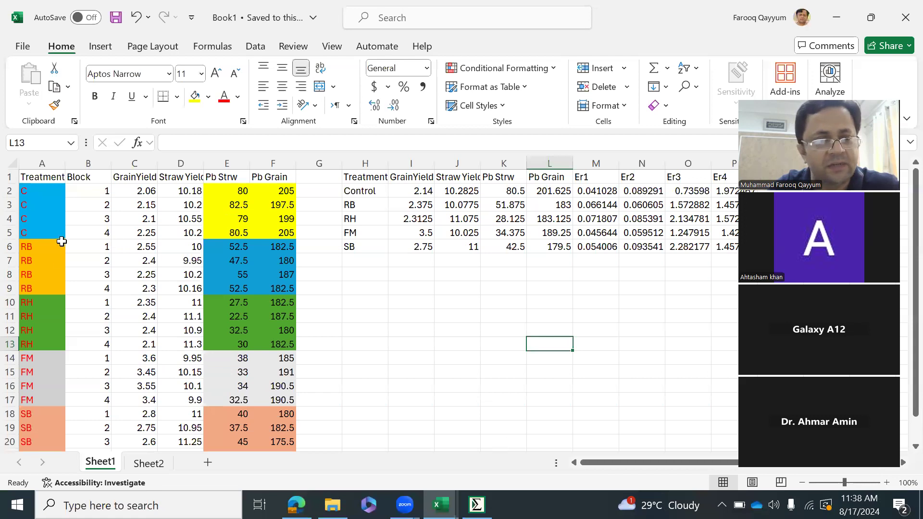
pyautogui.click(37, 193)
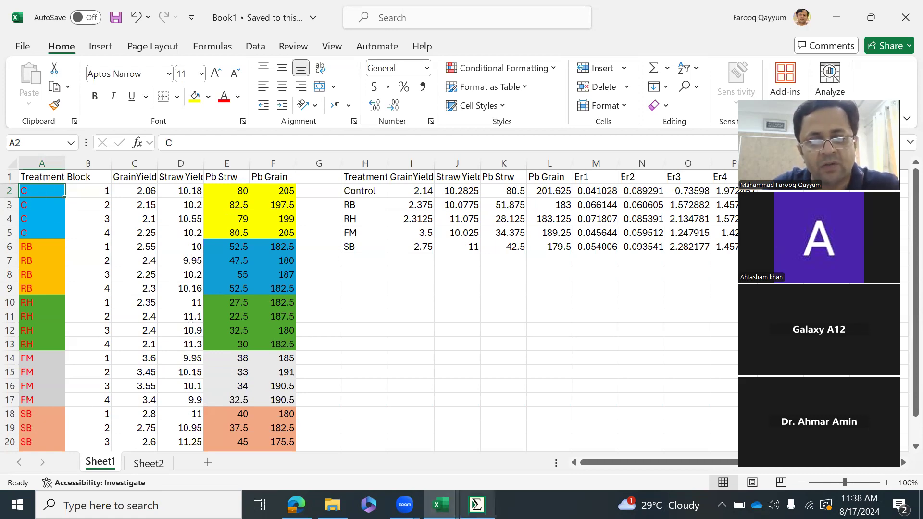
# Switch back to SigmaPlot and title the first two worksheet columns Treatments and Block.
pyautogui.click(476, 505)
pyautogui.click(274, 117)
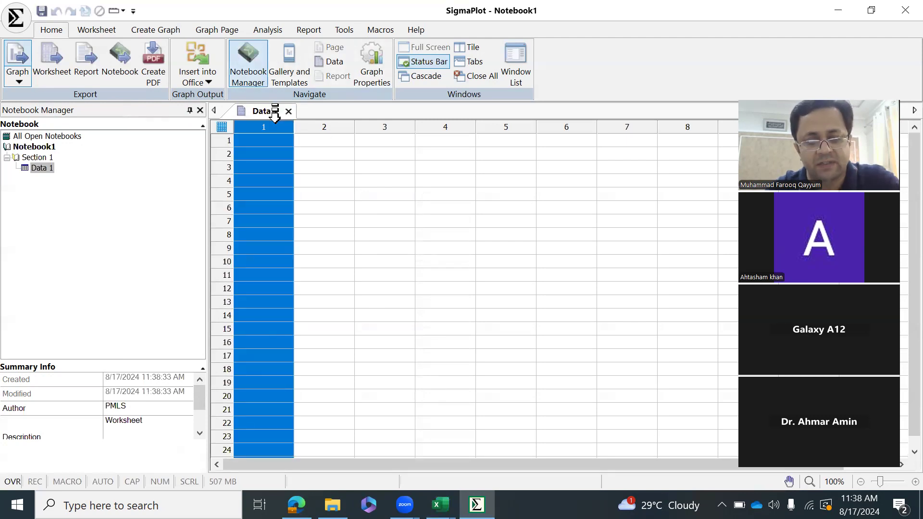
pyautogui.doubleClick(274, 117)
pyautogui.write('Treat')
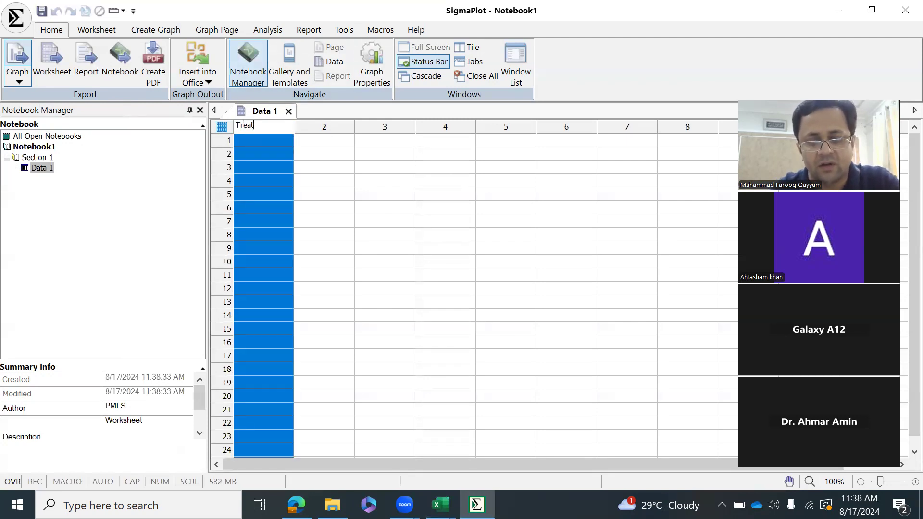
pyautogui.write('ments')
pyautogui.press('Tab')
pyautogui.write('Block')
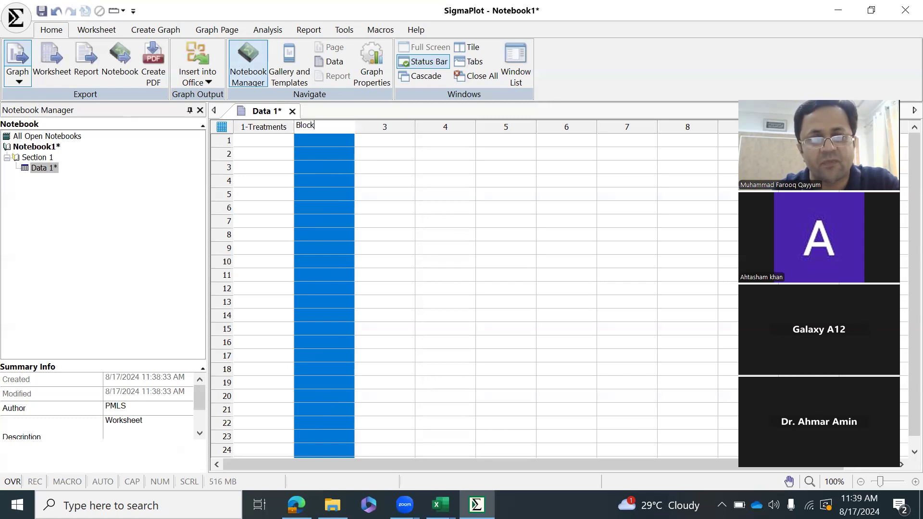
# Title the third worksheet column Grain Yield and the fourth Straw Yield.
pyautogui.press('Tab')
pyautogui.write('Grain ')
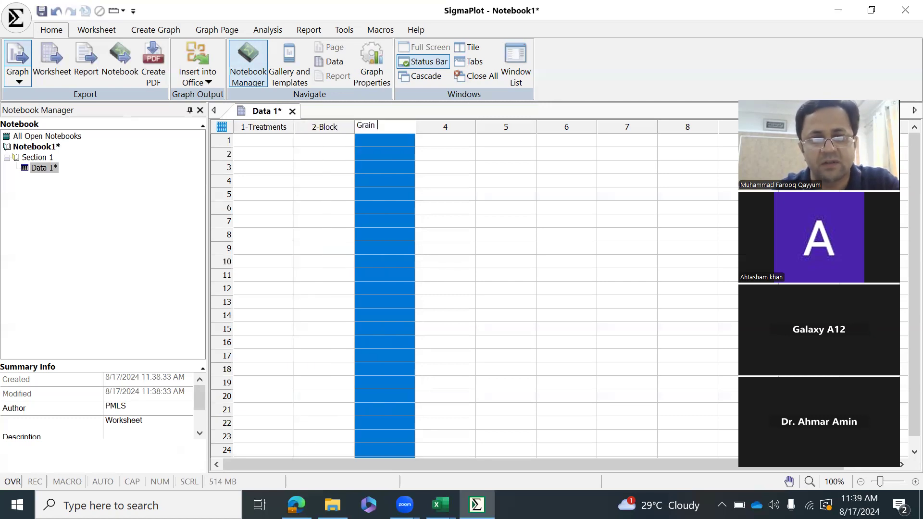
pyautogui.write('Yield')
pyautogui.press('Tab')
pyautogui.write('St')
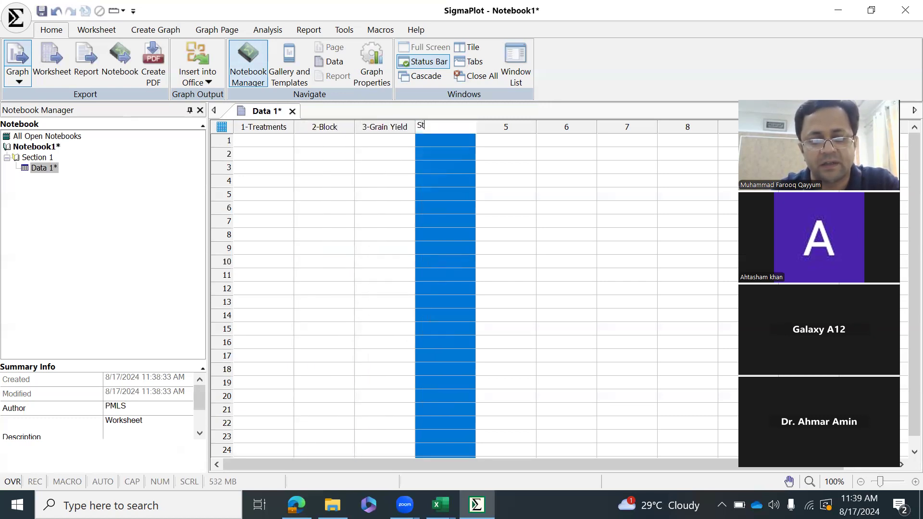
pyautogui.write('raw Yield')
pyautogui.press('Return')
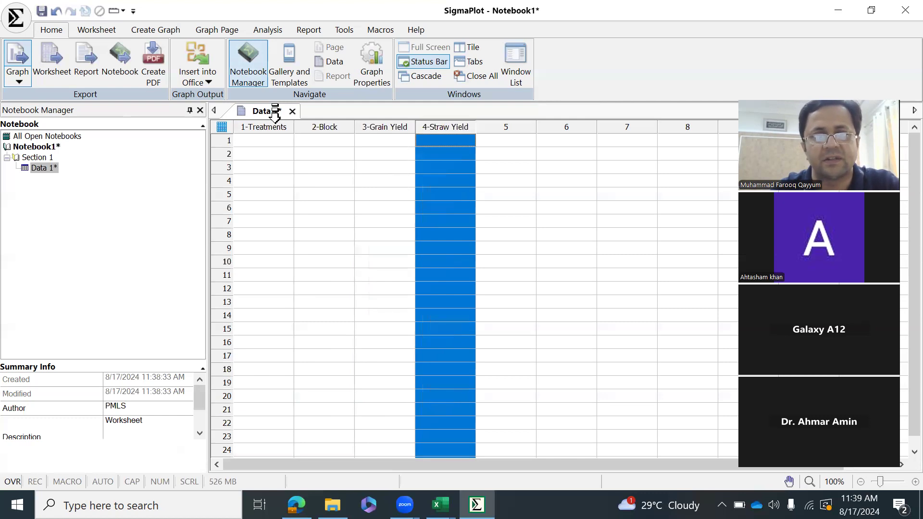
# Copy the treatment, block, grain yield and straw yield data (A2:D21) from Excel and paste it into SigmaPlot from row 1 of Treatments.
pyautogui.hotkey('alt', 'Tab')
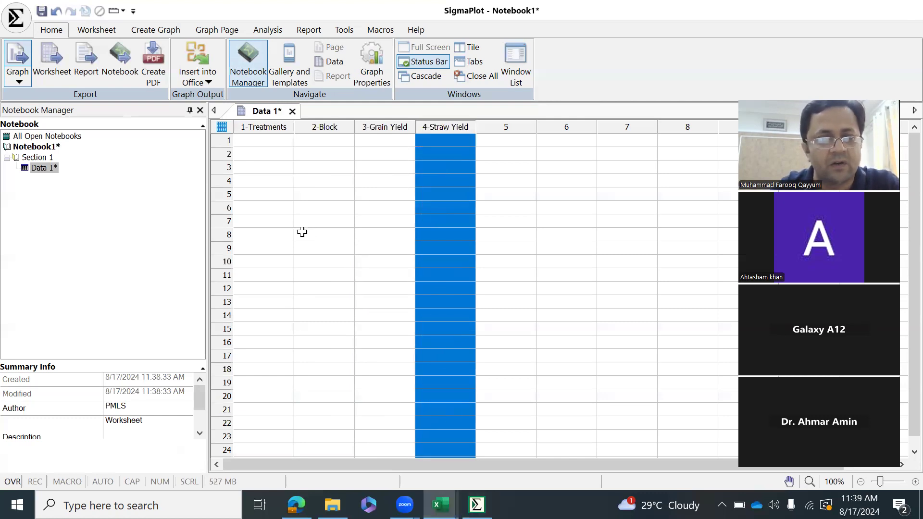
pyautogui.moveTo(67, 207); pyautogui.dragTo(186, 427)
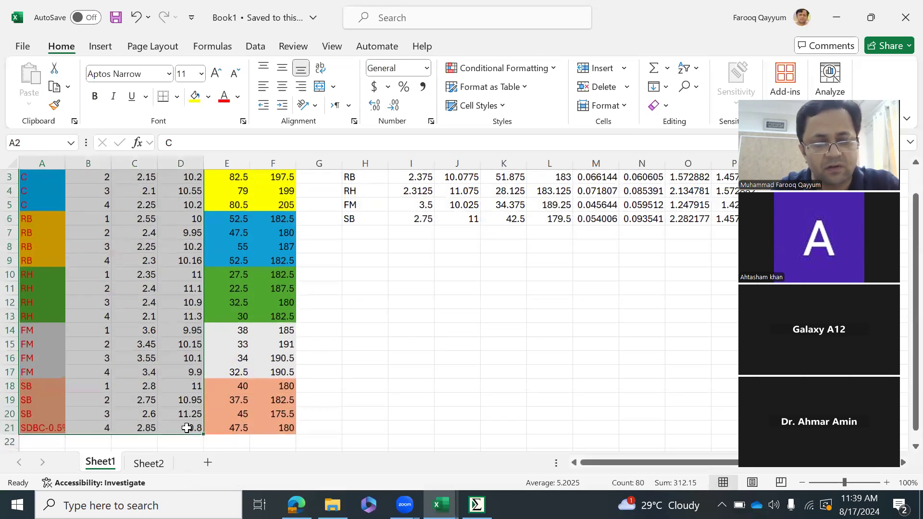
pyautogui.hotkey('ctrl', 'c')
pyautogui.hotkey('alt', 'Tab')
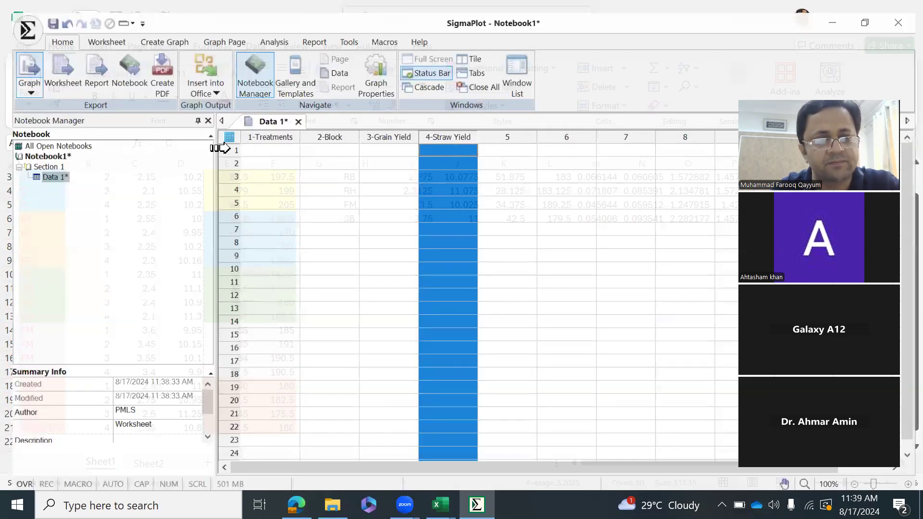
pyautogui.click(263, 143)
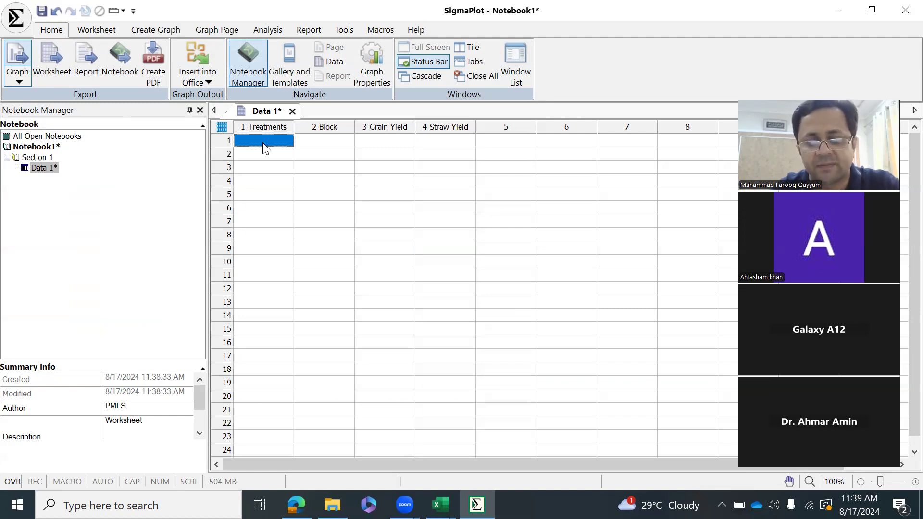
pyautogui.hotkey('ctrl', 'v')
# Change the treatment label in row 20 to SB.
pyautogui.click(259, 395)
pyautogui.write('SB')
pyautogui.click(311, 382)
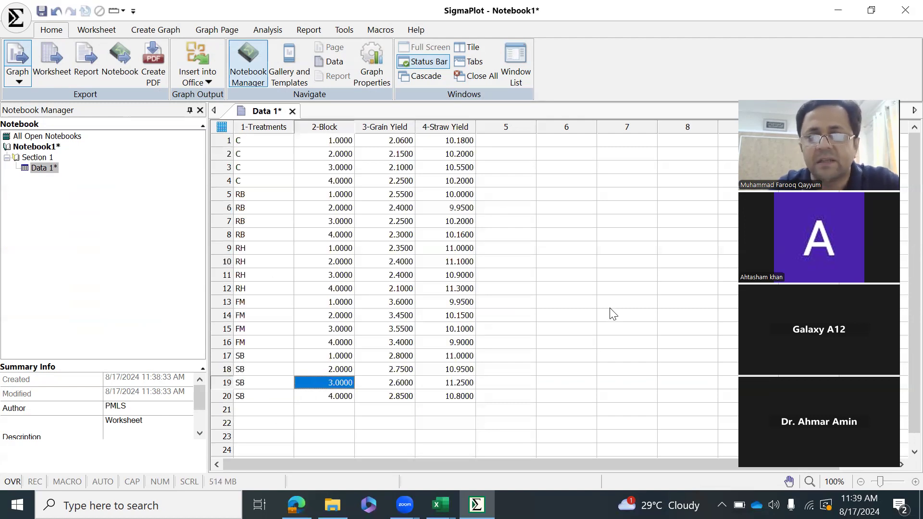
pyautogui.click(22, 19)
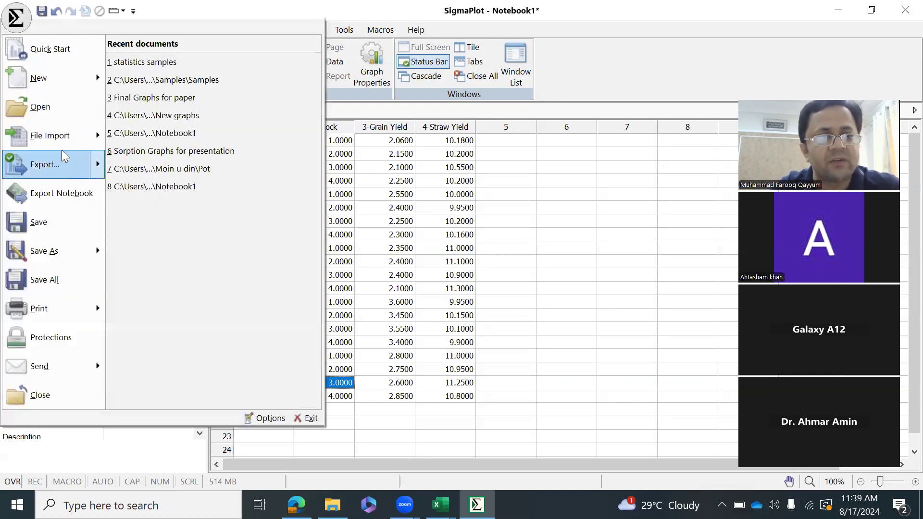
pyautogui.moveTo(70, 122)
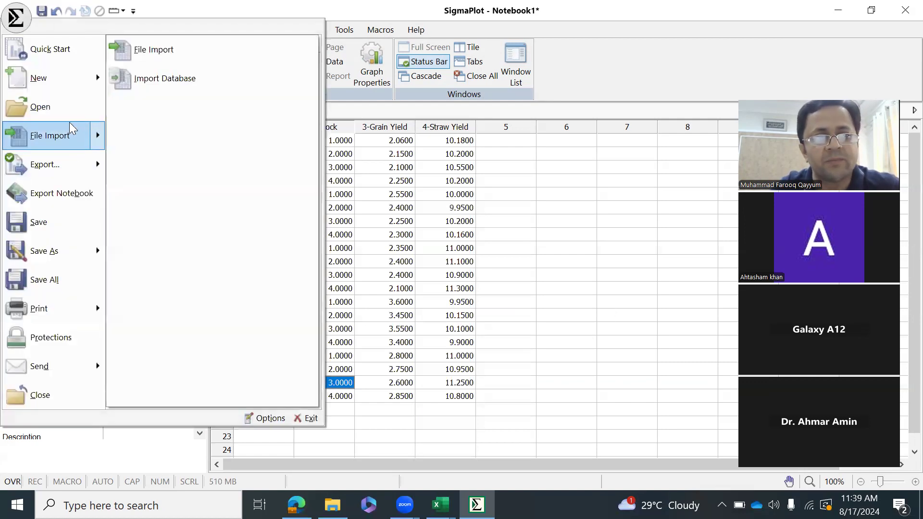
pyautogui.click(155, 53)
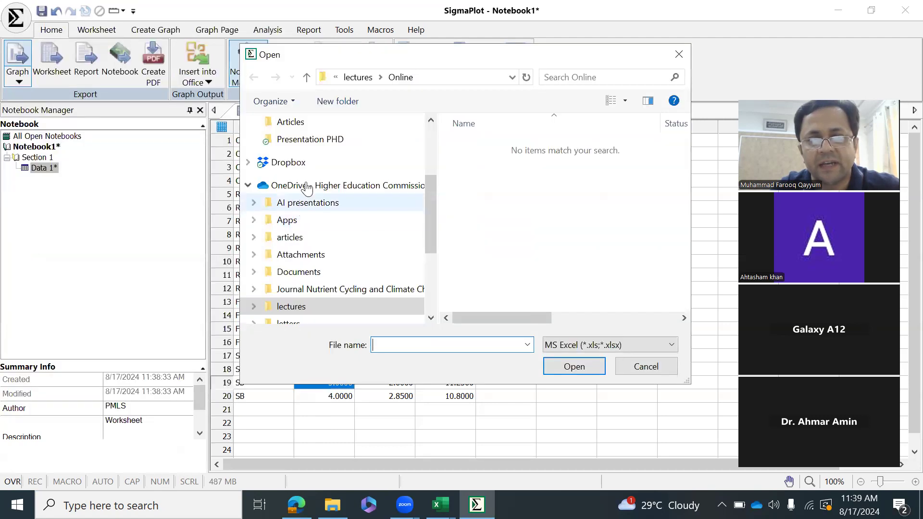
pyautogui.scroll(2, 317, 168)
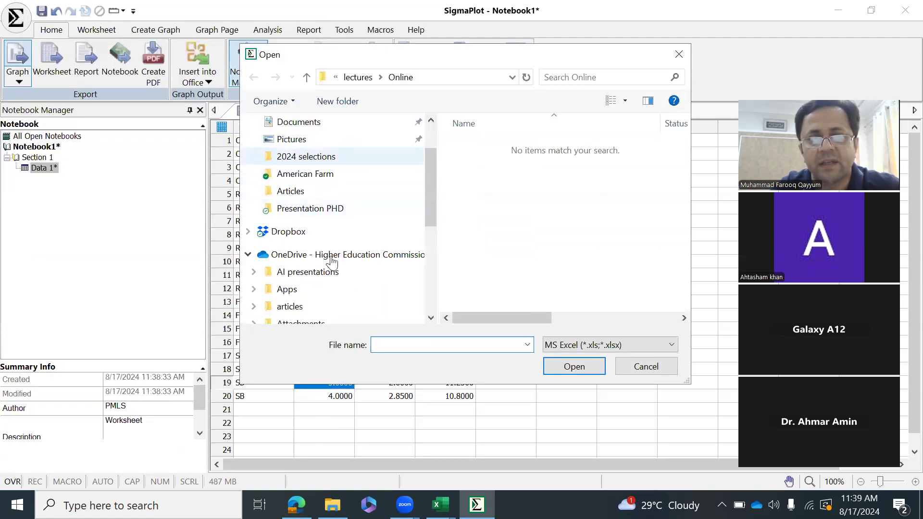
pyautogui.scroll(-1, 334, 271)
pyautogui.scroll(-2, 334, 272)
pyautogui.click(294, 129)
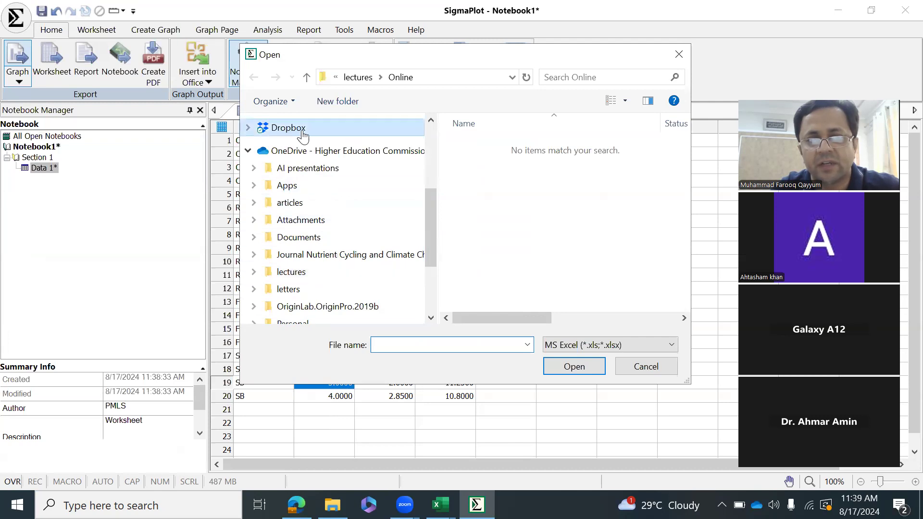
pyautogui.click(638, 367)
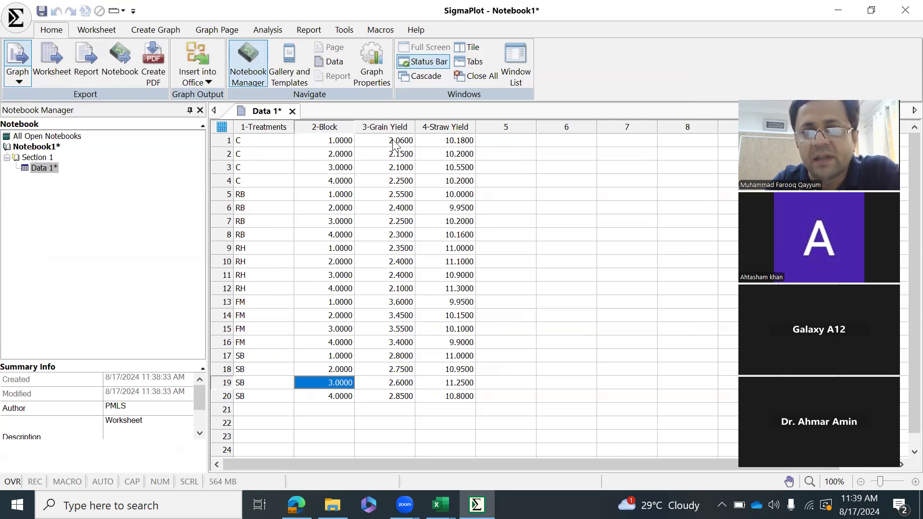
pyautogui.click(557, 290)
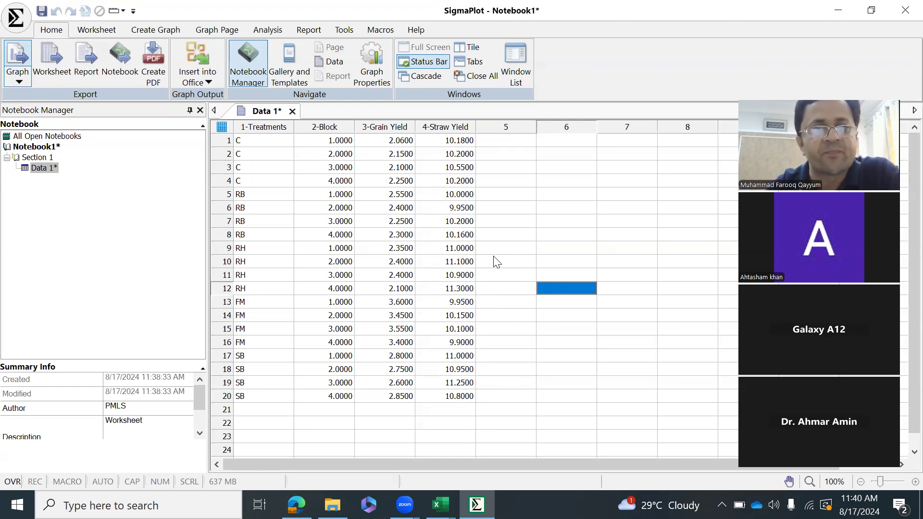
# Start the statistical Advisor Wizard and choose to compare groups or treatments for significant differences, with data measured by numeric values.
pyautogui.click(270, 30)
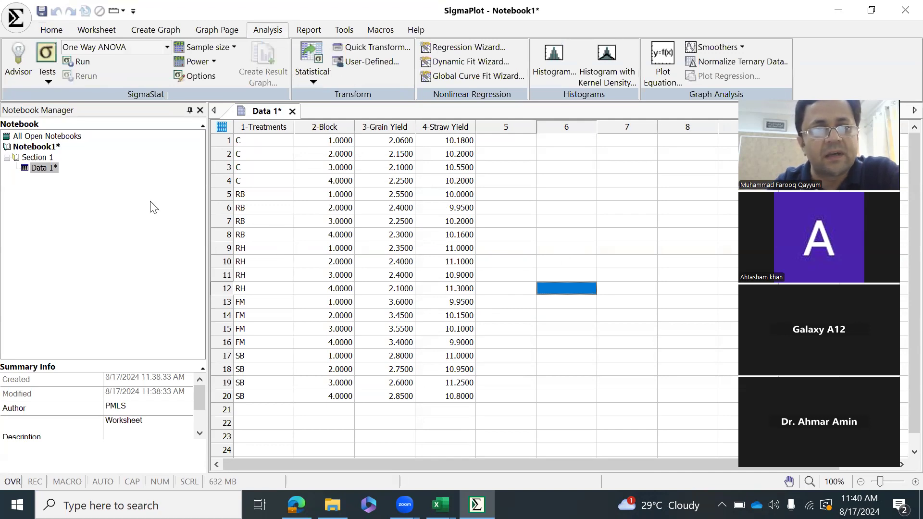
pyautogui.click(14, 79)
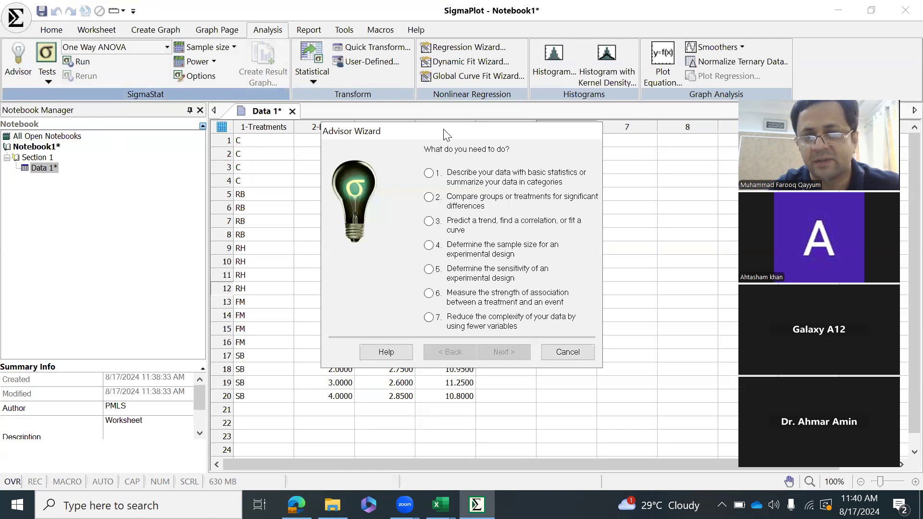
pyautogui.moveTo(446, 133); pyautogui.dragTo(491, 149)
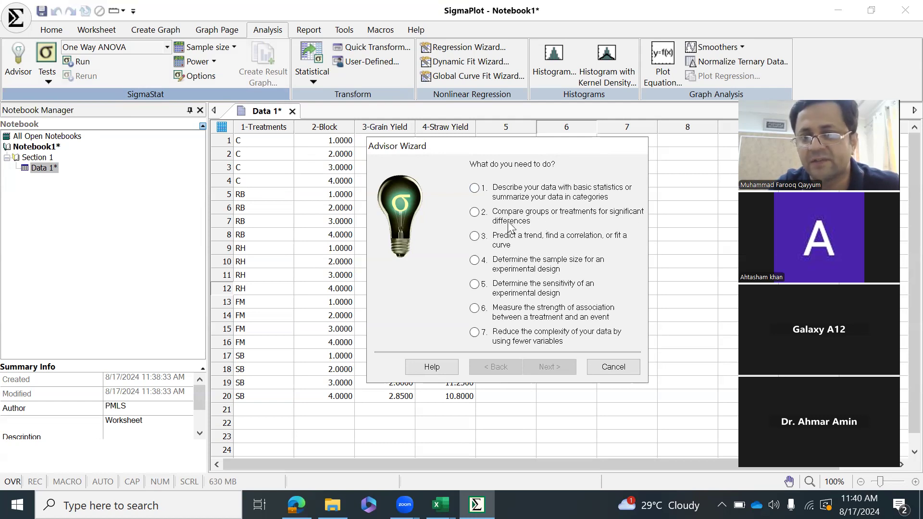
pyautogui.click(474, 214)
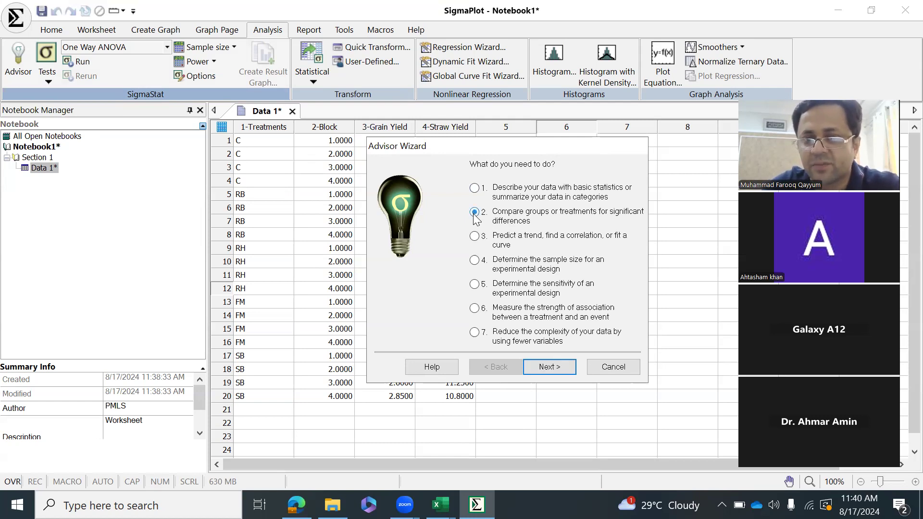
pyautogui.click(552, 367)
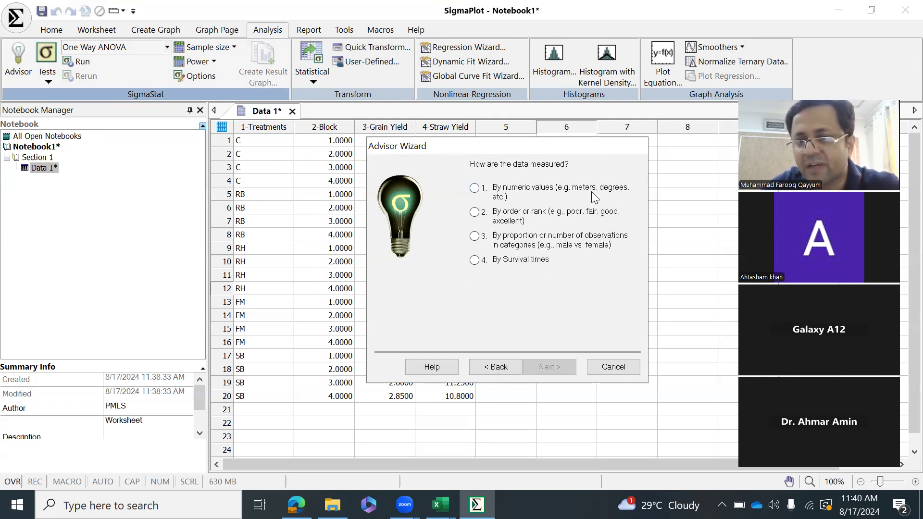
pyautogui.click(475, 188)
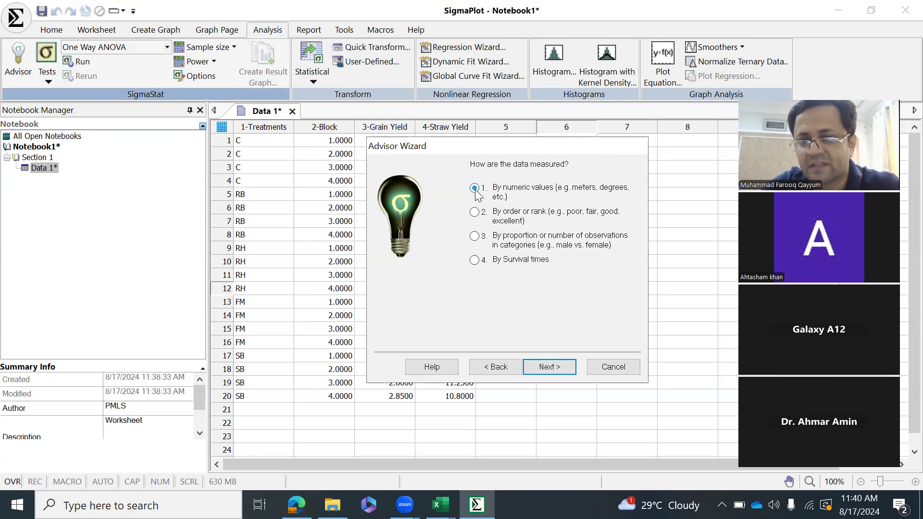
pyautogui.click(554, 365)
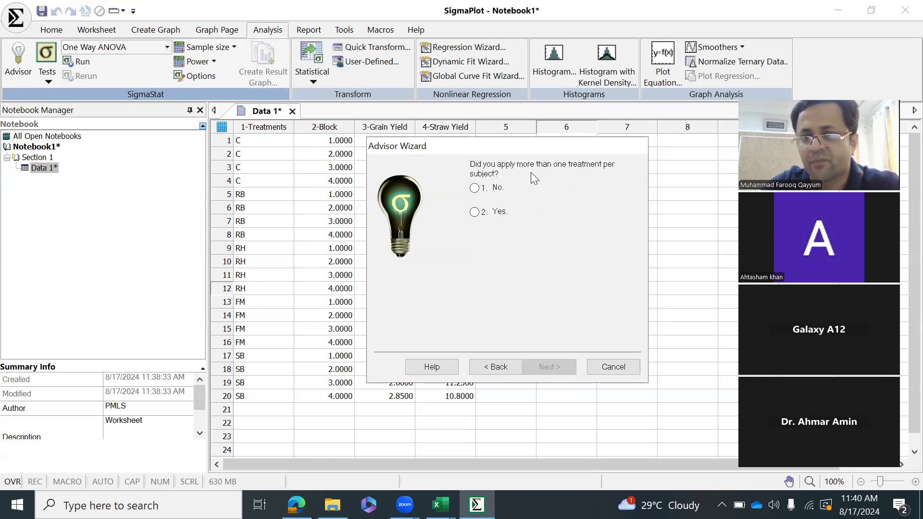
# Answer Yes to more than one treatment per subject, specify three or more treatments, and finish the Advisor Wizard.
pyautogui.click(474, 211)
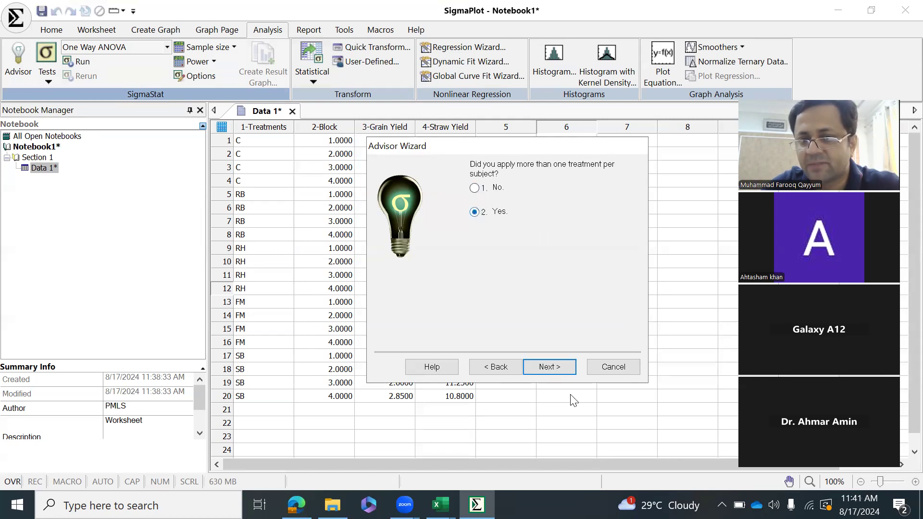
pyautogui.click(551, 368)
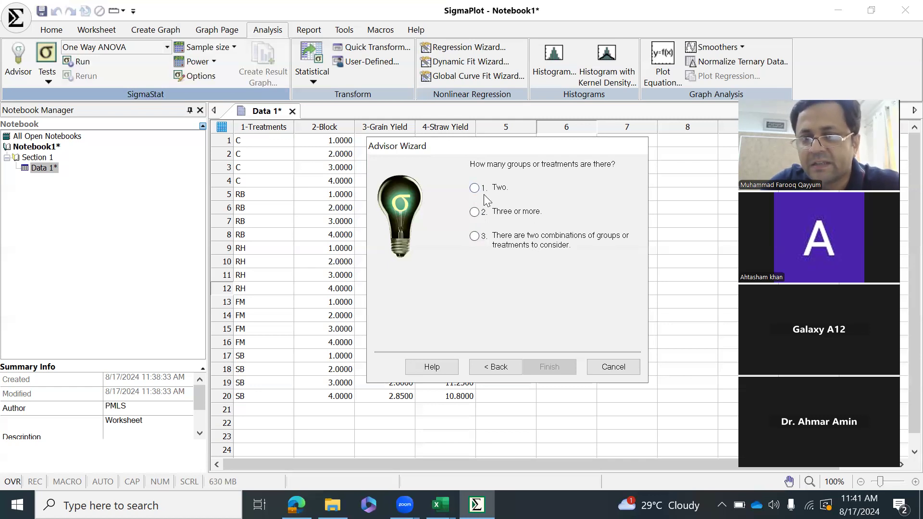
pyautogui.click(476, 212)
pyautogui.click(542, 366)
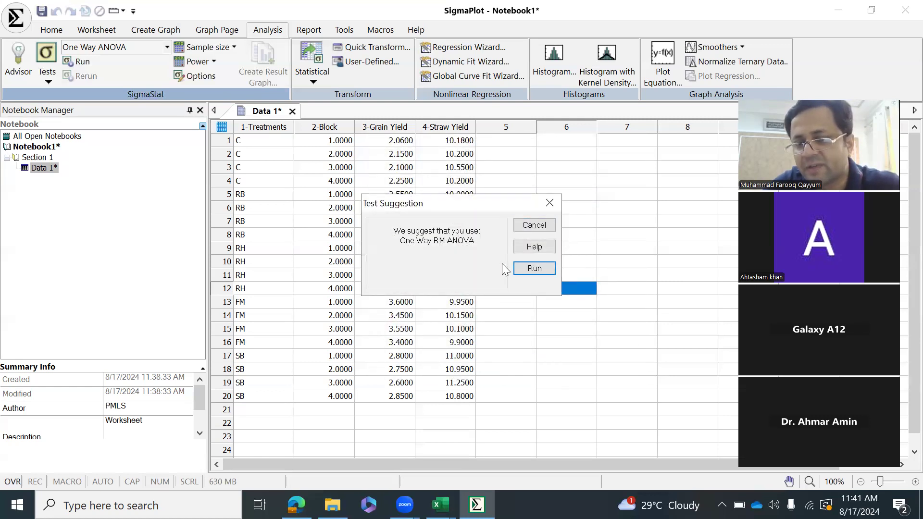
# Dismiss the Advisor's test suggestion and select One Way ANOVA as the statistical test.
pyautogui.click(551, 202)
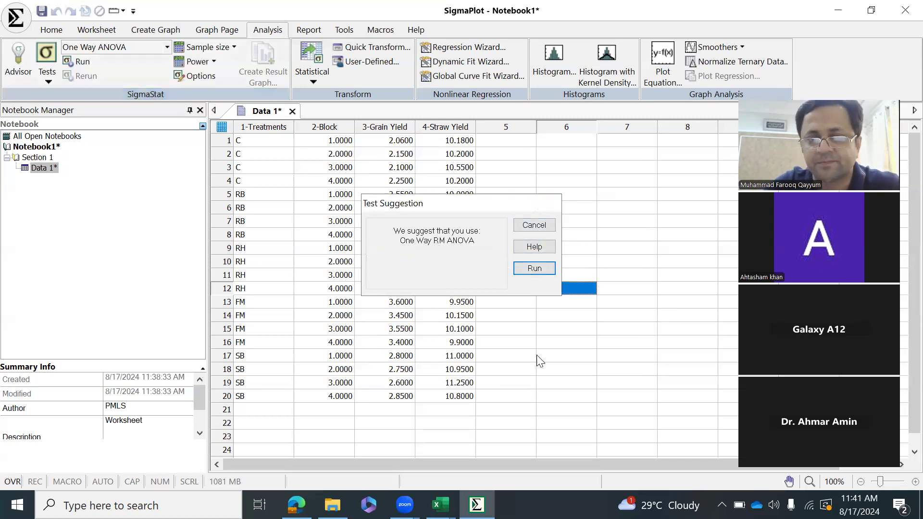
pyautogui.click(541, 356)
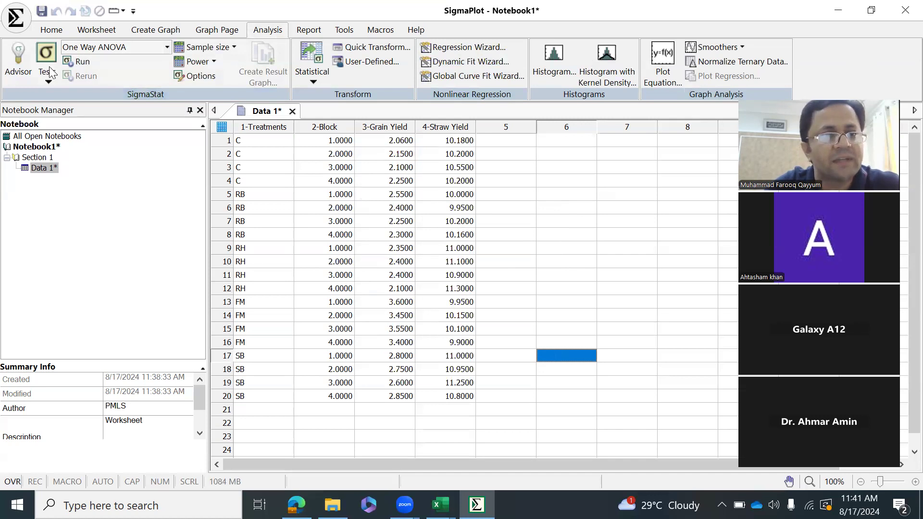
pyautogui.click(167, 45)
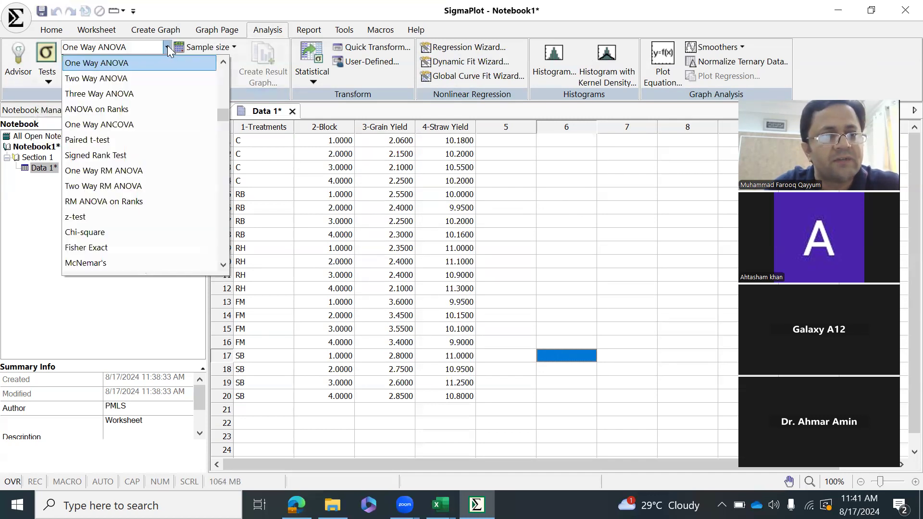
pyautogui.scroll(2, 144, 154)
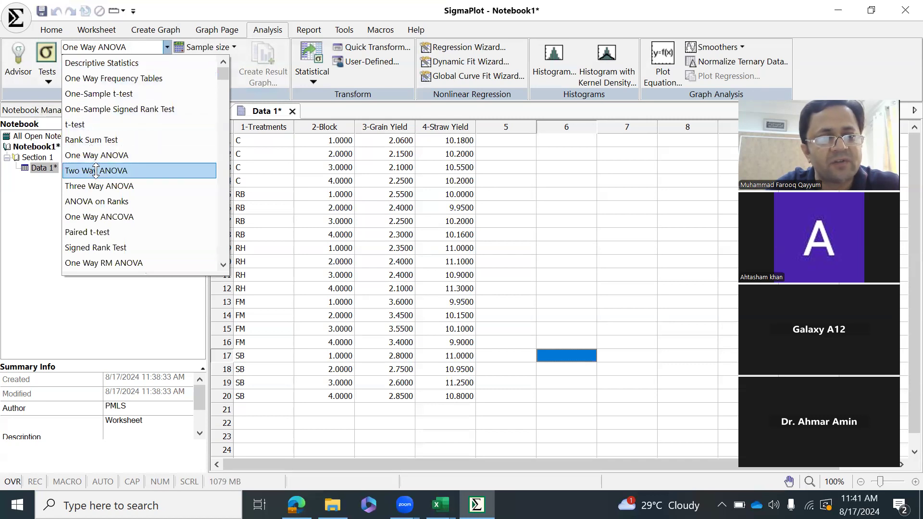
pyautogui.scroll(-1, 117, 224)
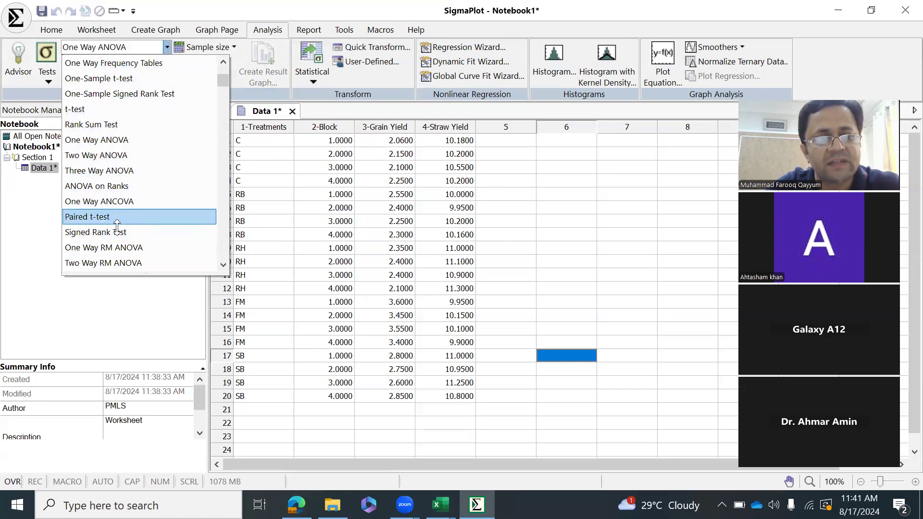
pyautogui.scroll(-2, 117, 225)
pyautogui.scroll(3, 128, 206)
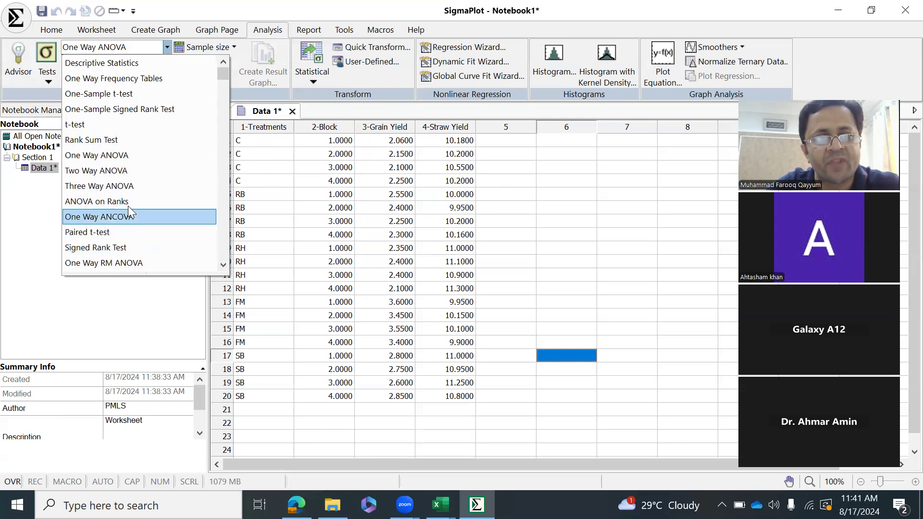
pyautogui.click(124, 156)
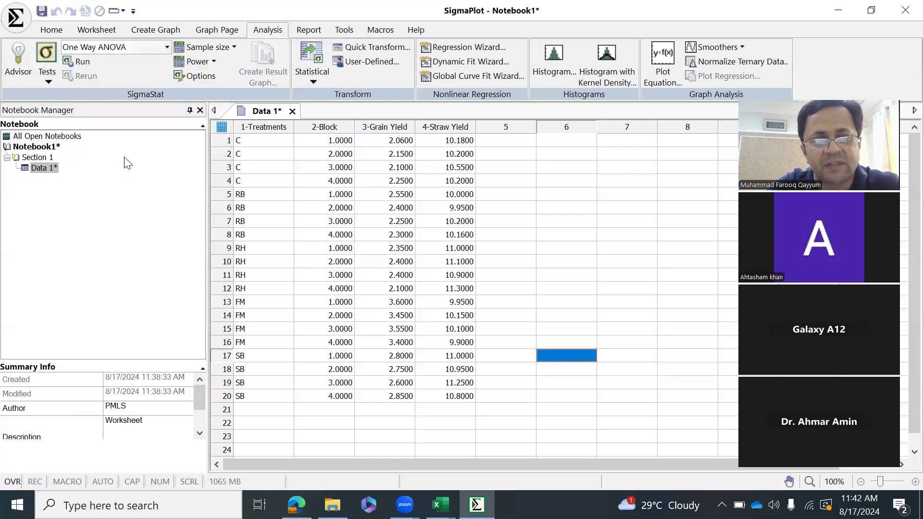
# Run the One Way ANOVA and choose Indexed as the data format.
pyautogui.click(80, 62)
pyautogui.moveTo(508, 346); pyautogui.dragTo(486, 167)
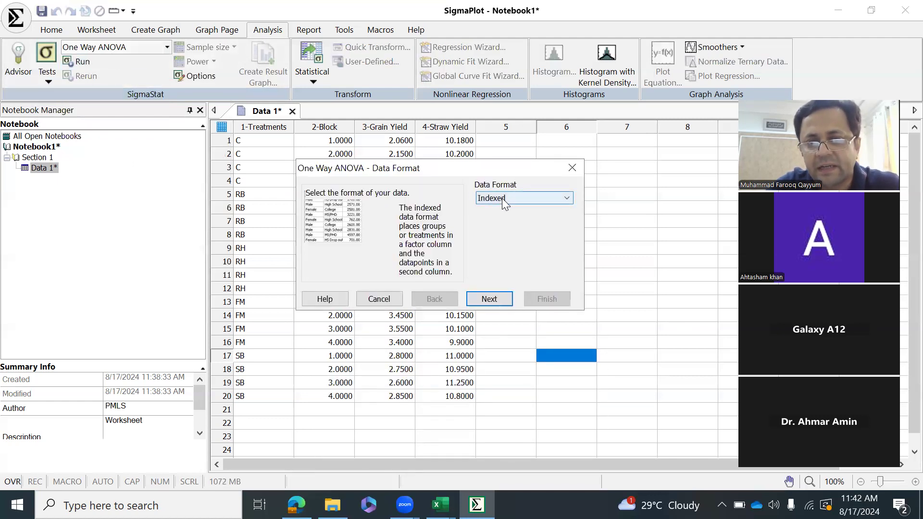
pyautogui.click(503, 202)
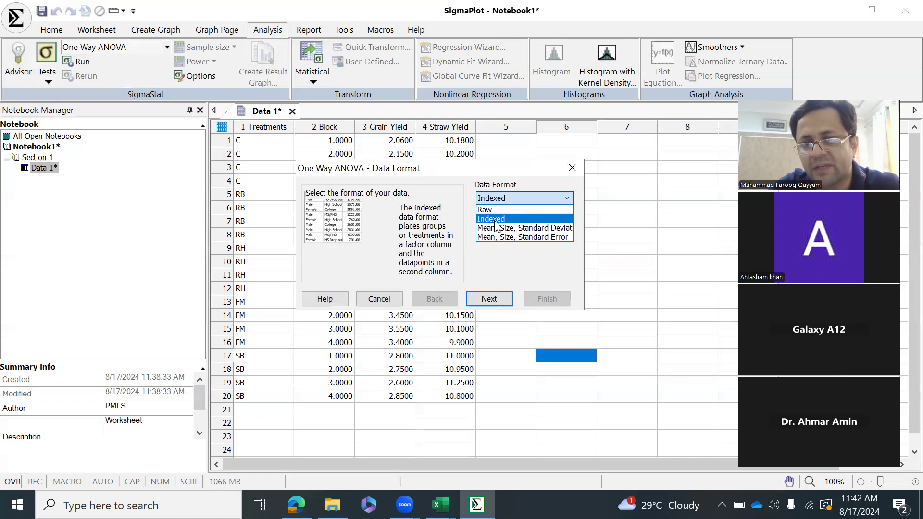
pyautogui.click(494, 220)
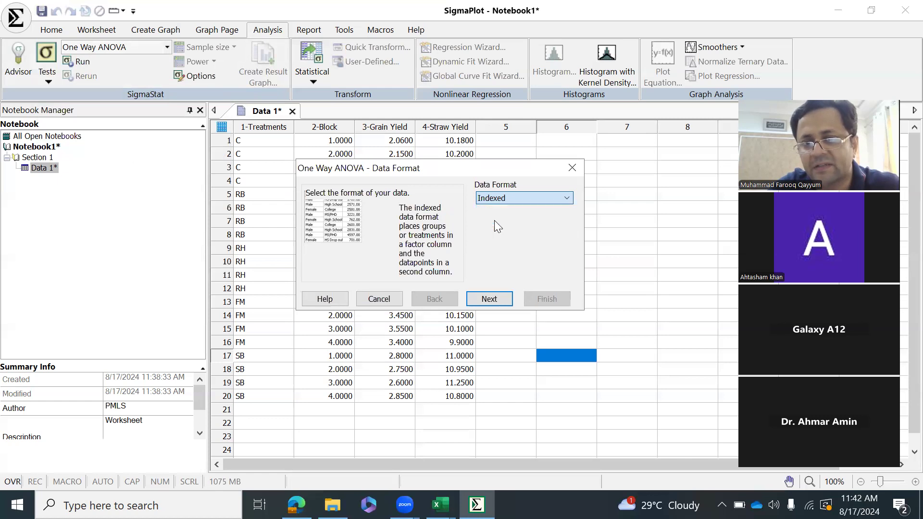
pyautogui.click(489, 299)
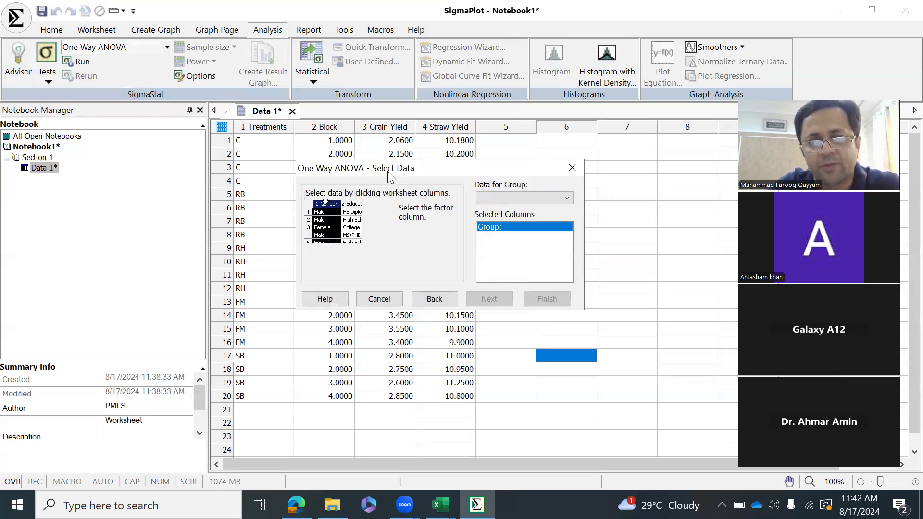
# Assign the Treatments column as the group factor and Grain Yield as the data, then finish the data selection.
pyautogui.moveTo(387, 172); pyautogui.dragTo(448, 172)
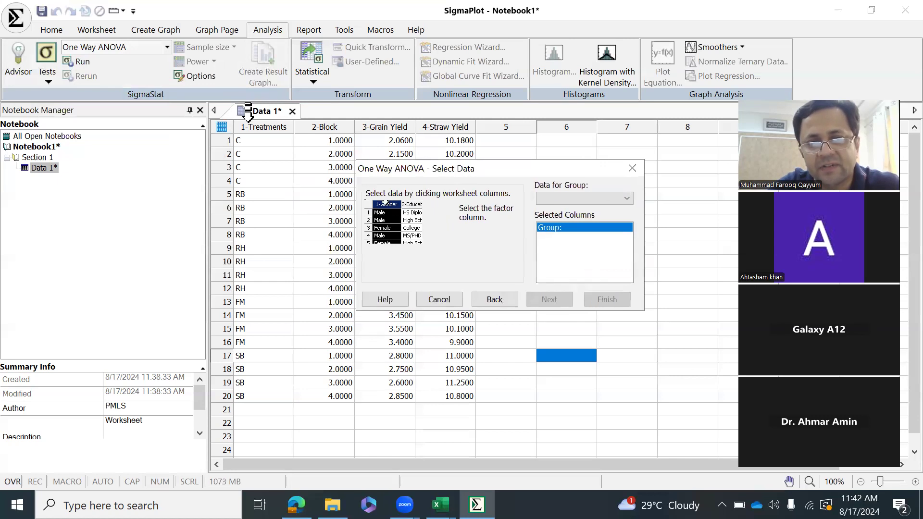
pyautogui.click(250, 126)
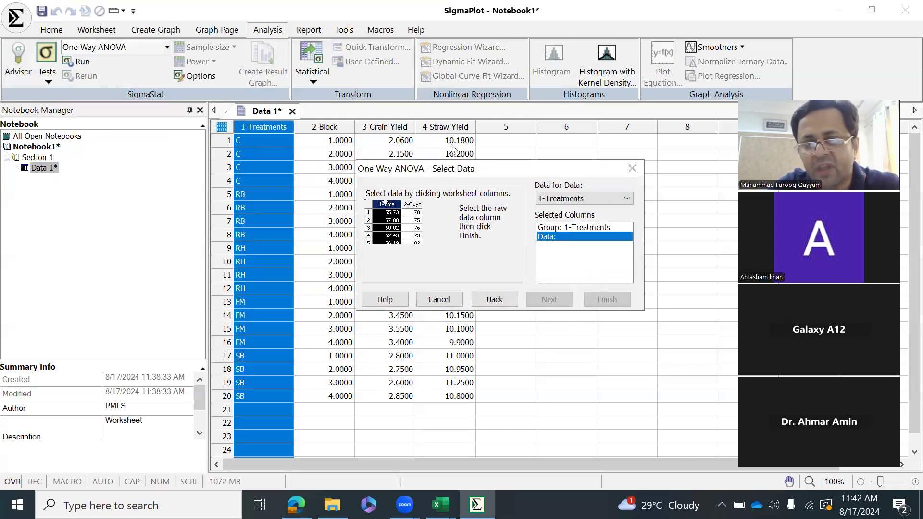
pyautogui.click(378, 120)
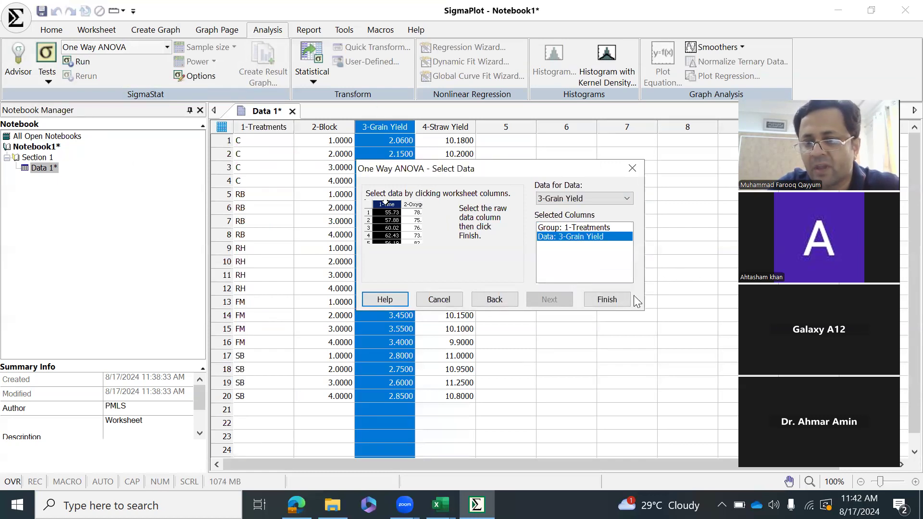
pyautogui.click(609, 299)
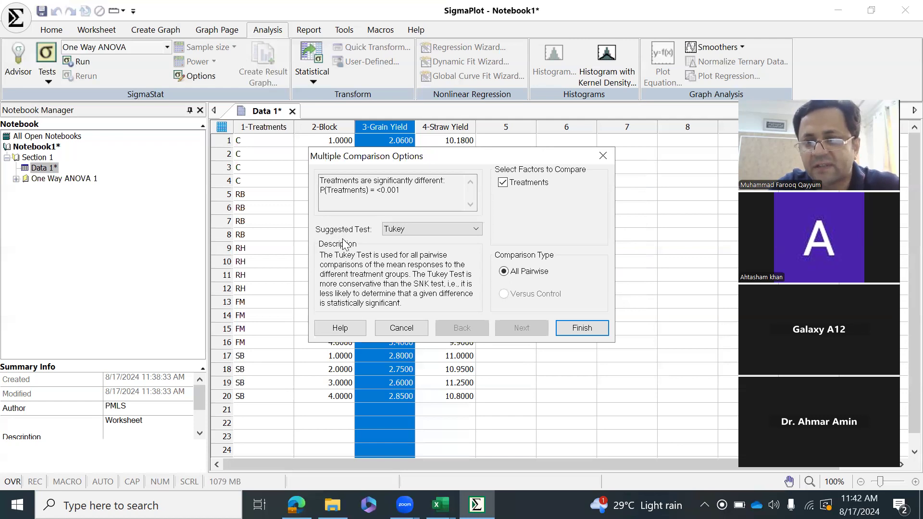
# Choose the Tukey test for all pairwise comparisons of Treatments and generate the ANOVA report.
pyautogui.click(404, 230)
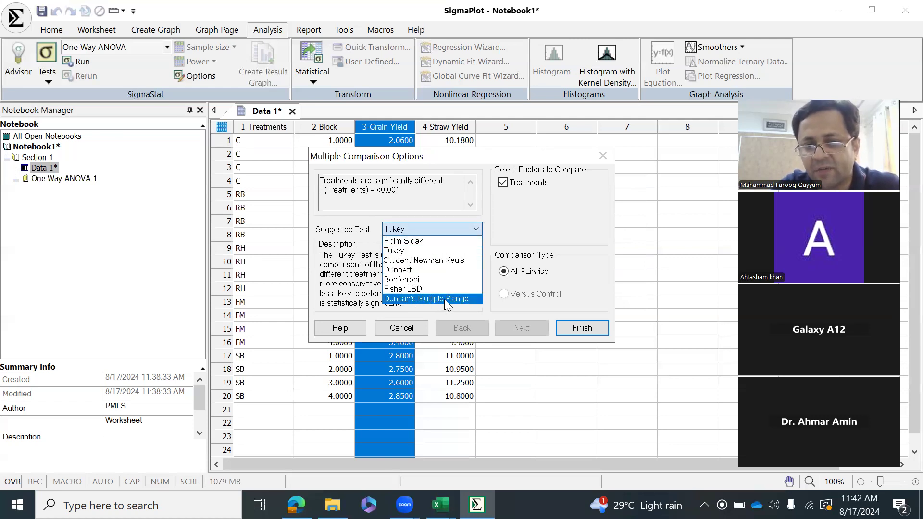
pyautogui.click(399, 250)
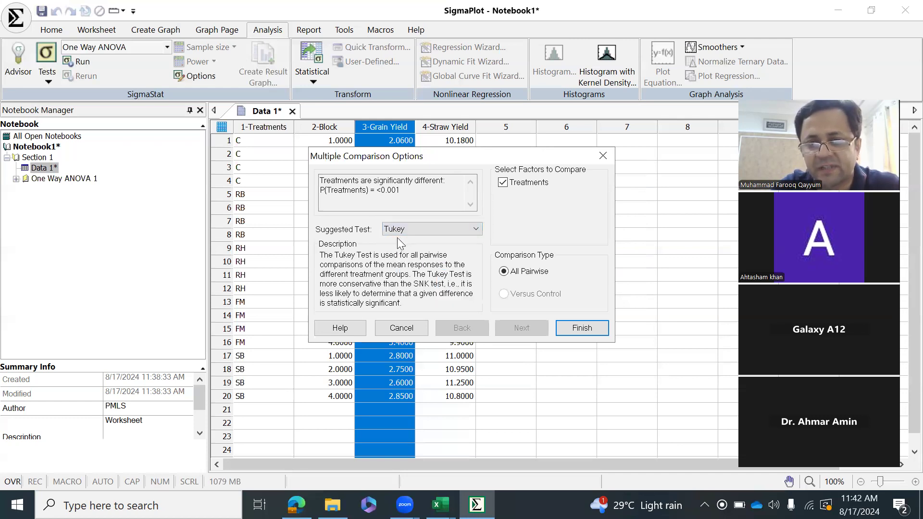
pyautogui.click(575, 326)
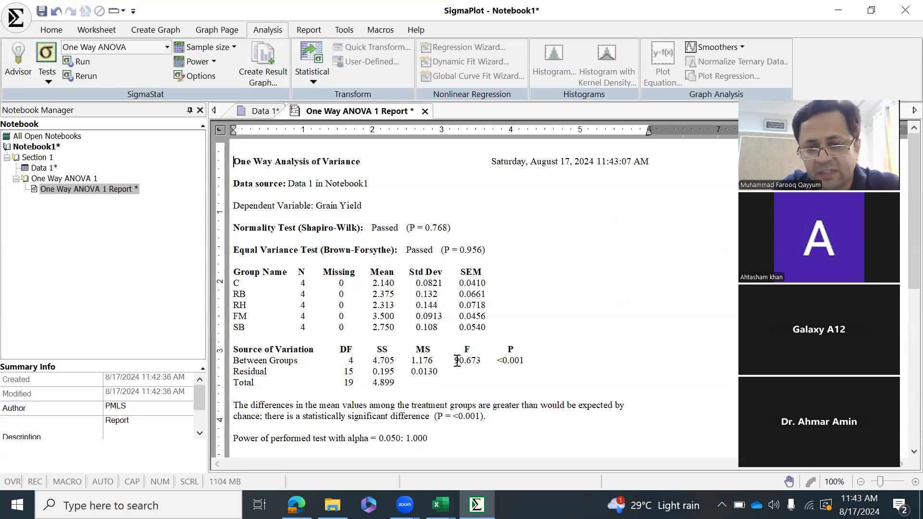
# Examine the report's between-groups P value and the Tukey pairwise comparison table for the treatments.
pyautogui.moveTo(501, 360); pyautogui.dragTo(519, 364)
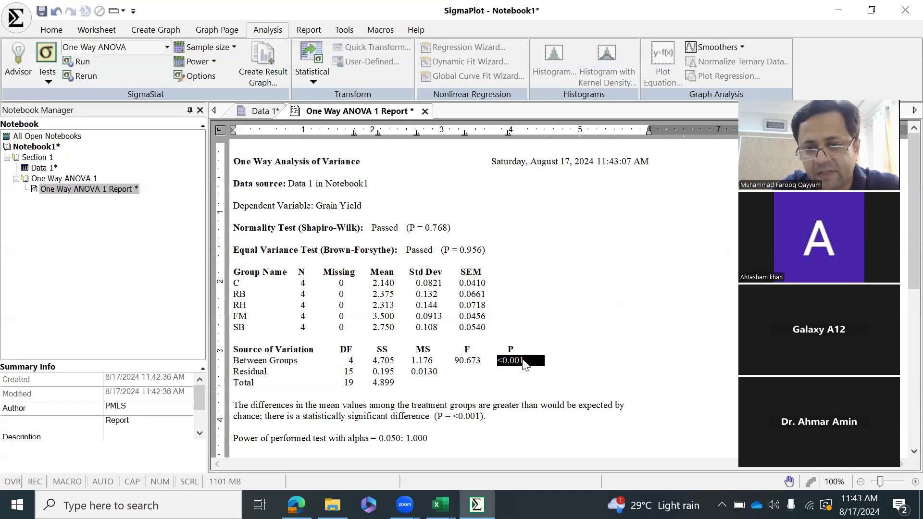
pyautogui.click(519, 364)
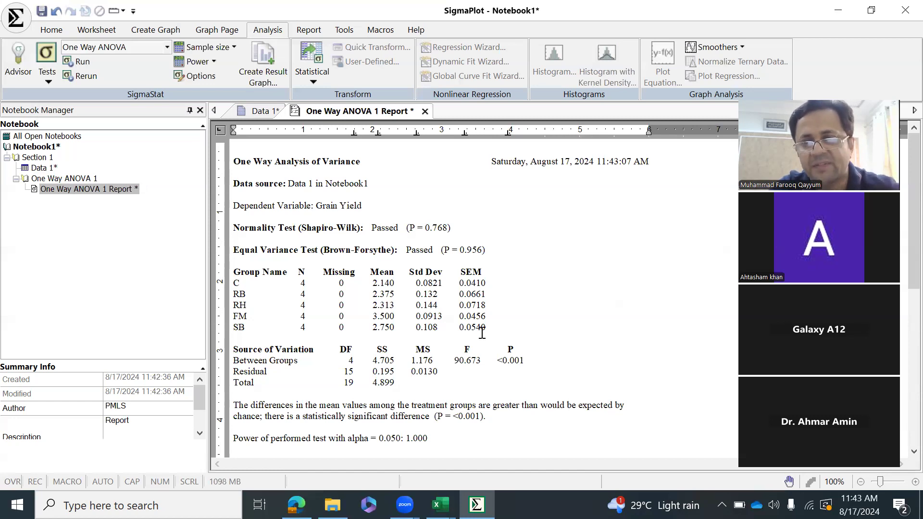
pyautogui.scroll(-3, 482, 332)
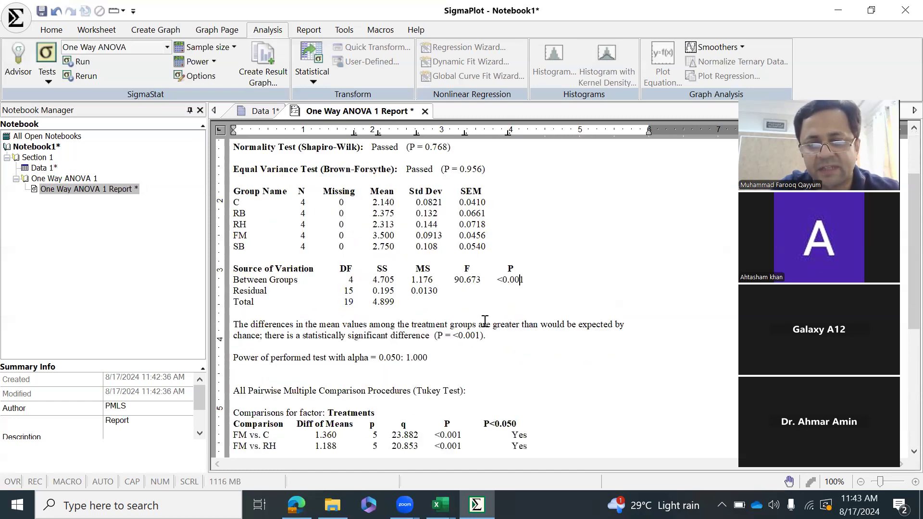
pyautogui.scroll(-3, 485, 321)
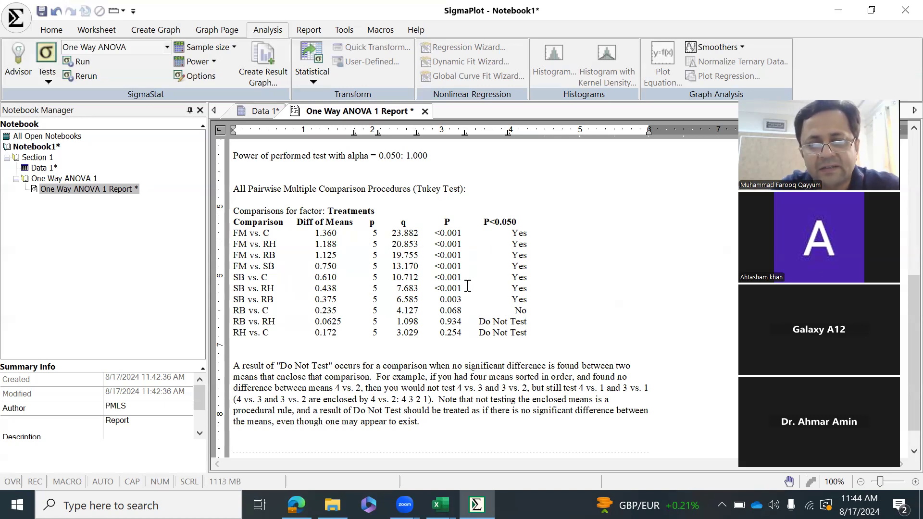
pyautogui.scroll(-1, 468, 286)
pyautogui.scroll(5, 458, 324)
pyautogui.scroll(2, 458, 324)
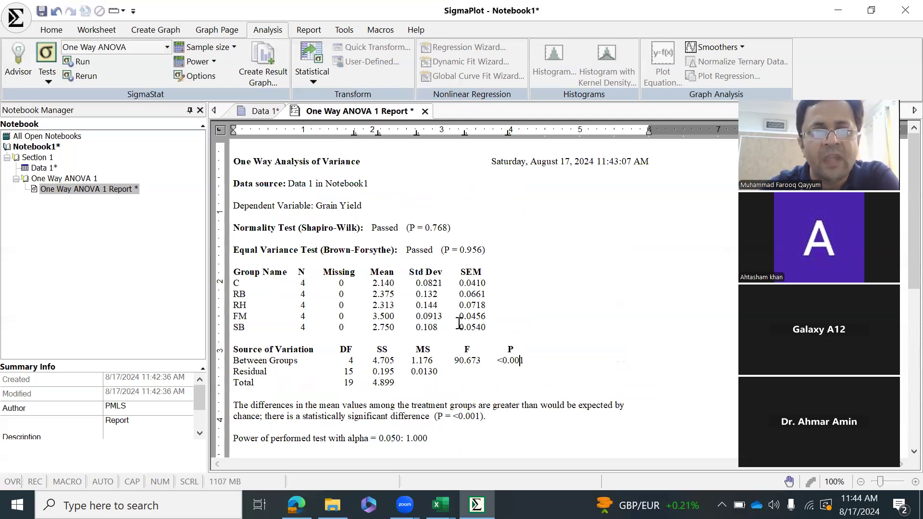
# Create Bar Chart Column Means and Scatter Plot Column Means result graphs from the ANOVA report.
pyautogui.click(275, 73)
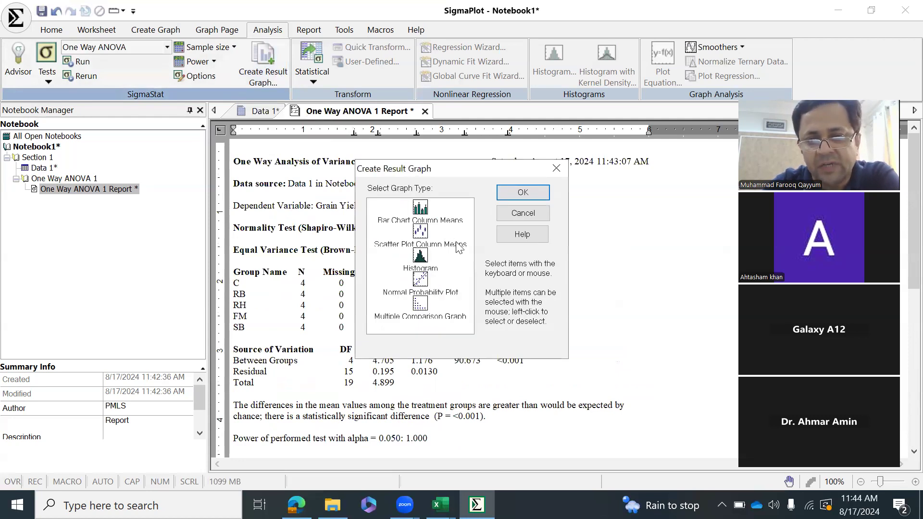
pyautogui.click(423, 207)
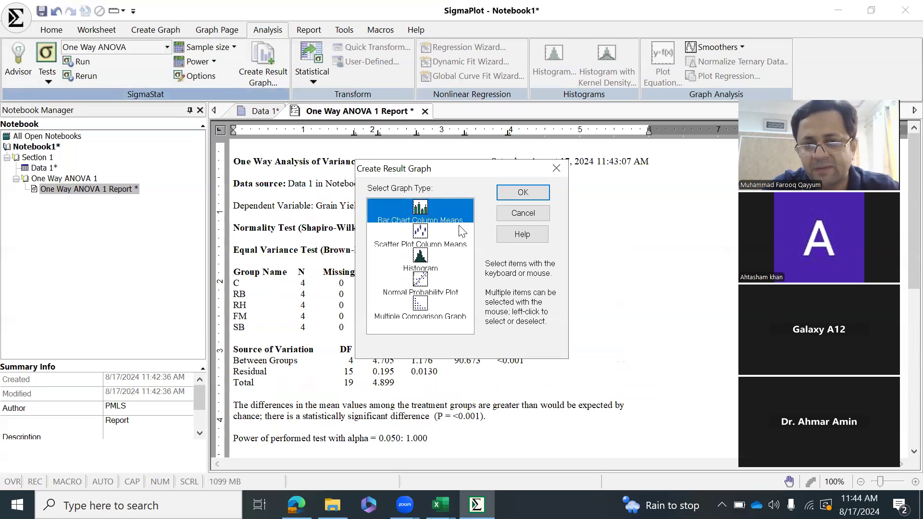
pyautogui.click(427, 239)
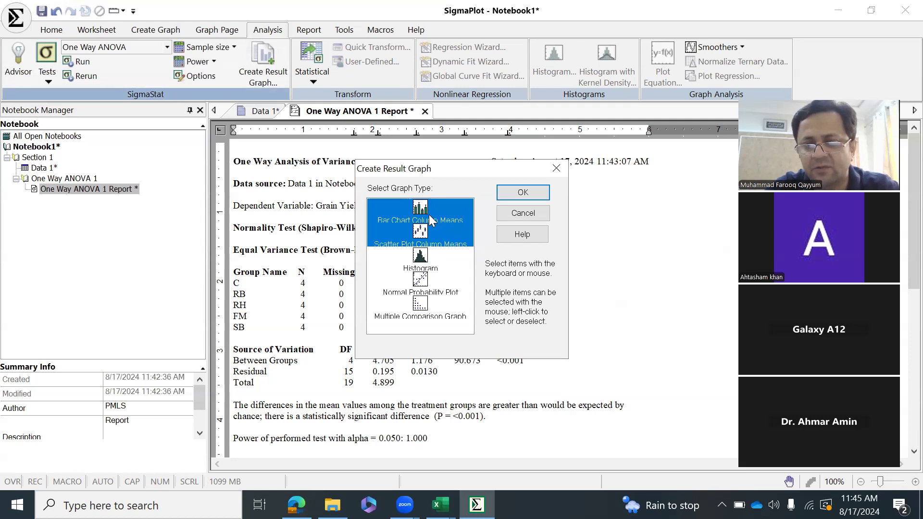
pyautogui.click(523, 194)
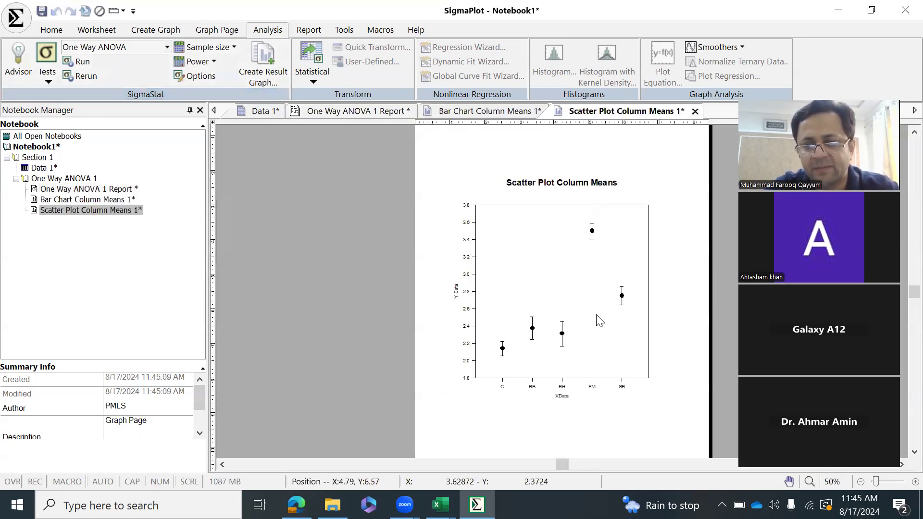
# Set the scatter plot's Y-axis title to "Grain Yield (Mg ha-1)" with the -1 formatted as superscript.
pyautogui.scroll(3, 600, 307)
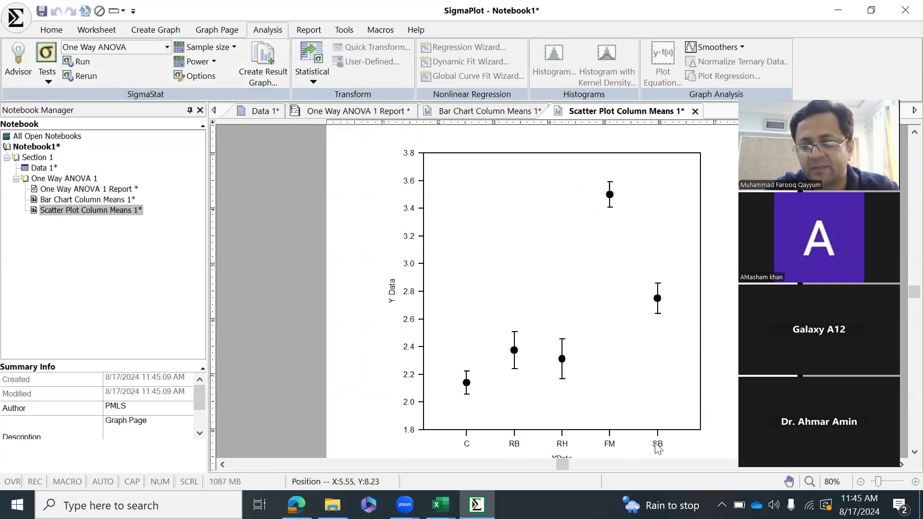
pyautogui.scroll(-1, 651, 355)
pyautogui.scroll(2, 391, 288)
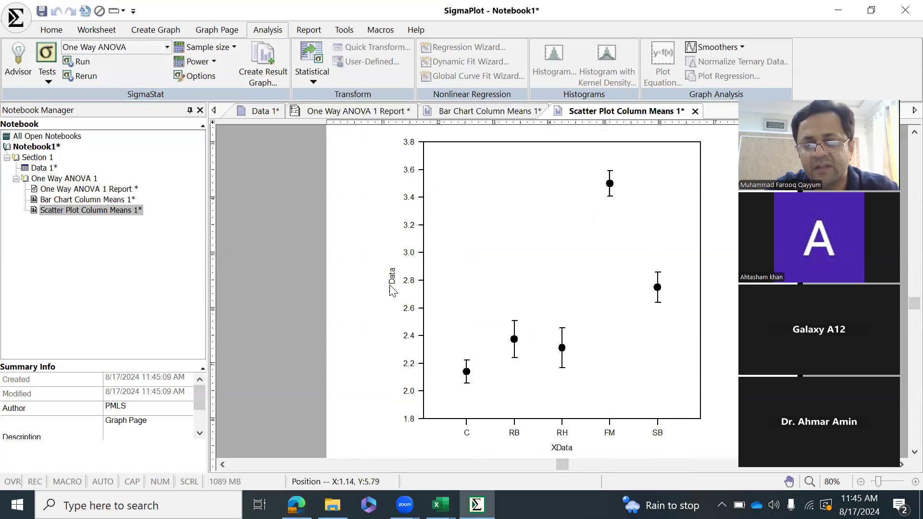
pyautogui.scroll(-1, 612, 261)
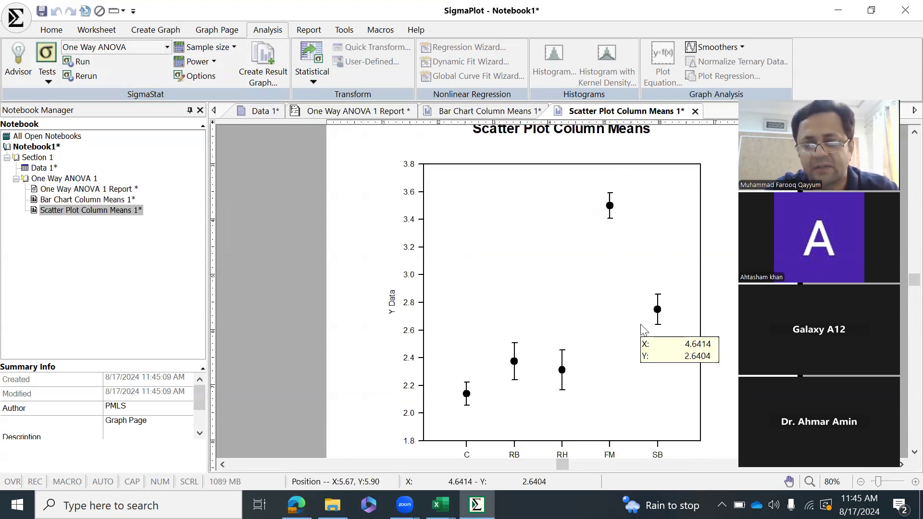
pyautogui.scroll(-1, 607, 387)
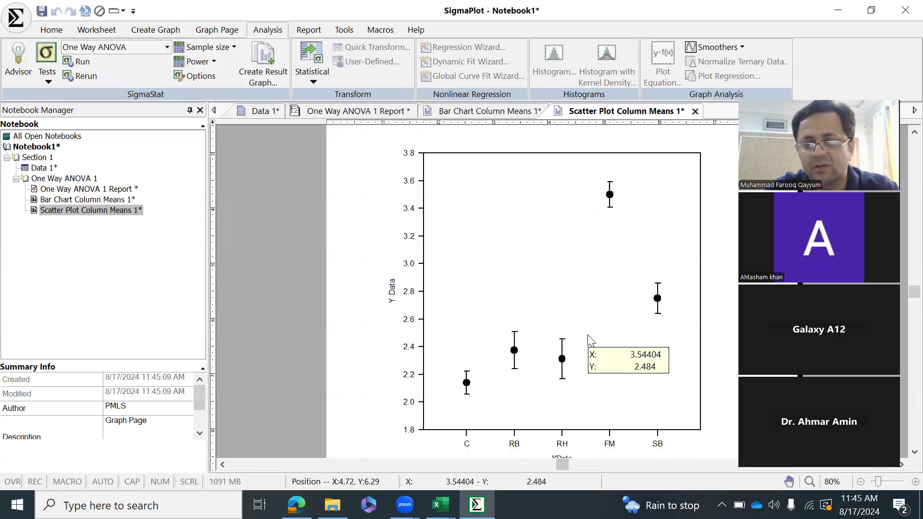
pyautogui.scroll(-3, 591, 339)
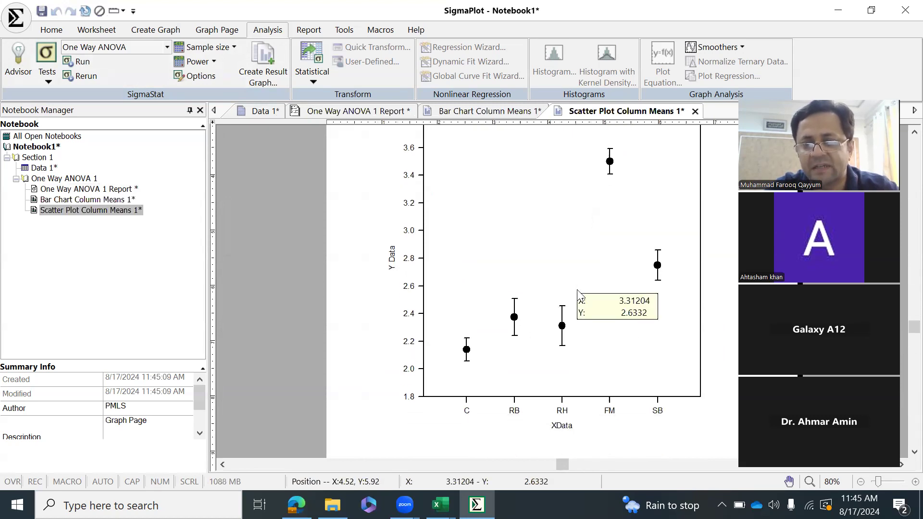
pyautogui.doubleClick(393, 265)
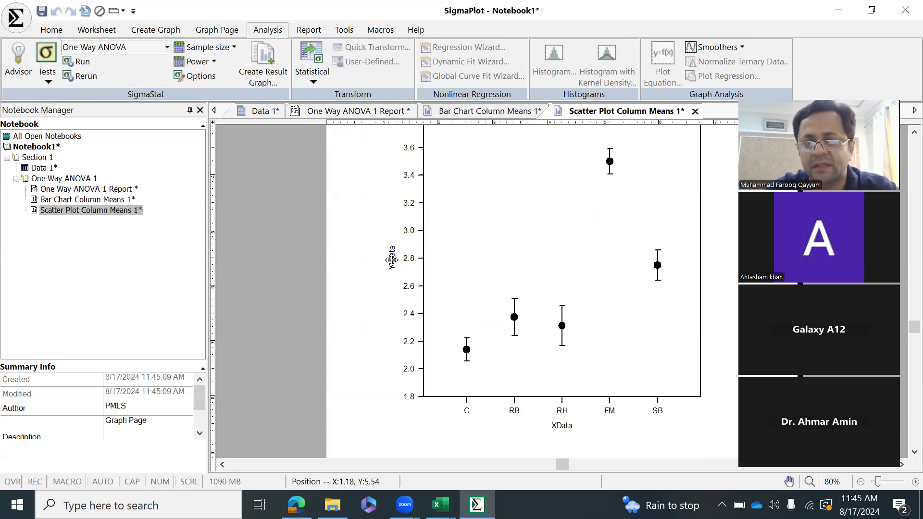
pyautogui.write('Grain Yield (Mg ha-1')
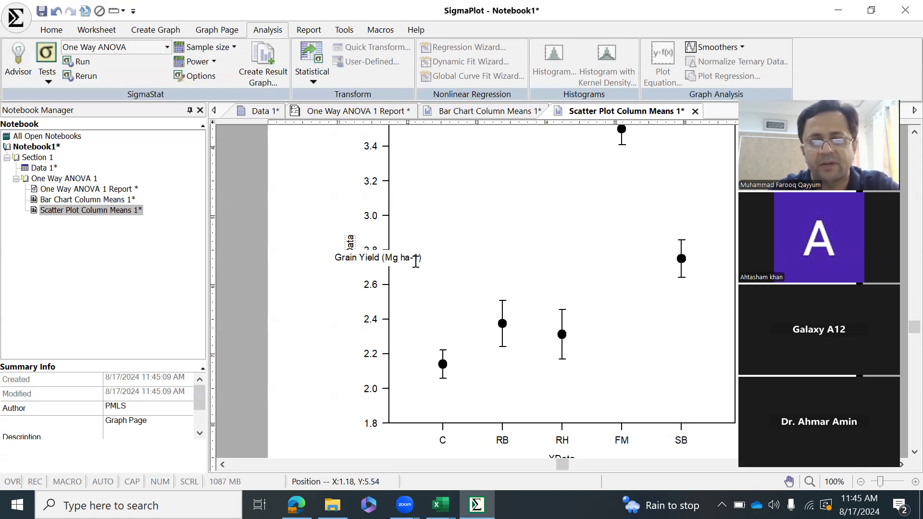
pyautogui.moveTo(409, 261); pyautogui.dragTo(419, 260)
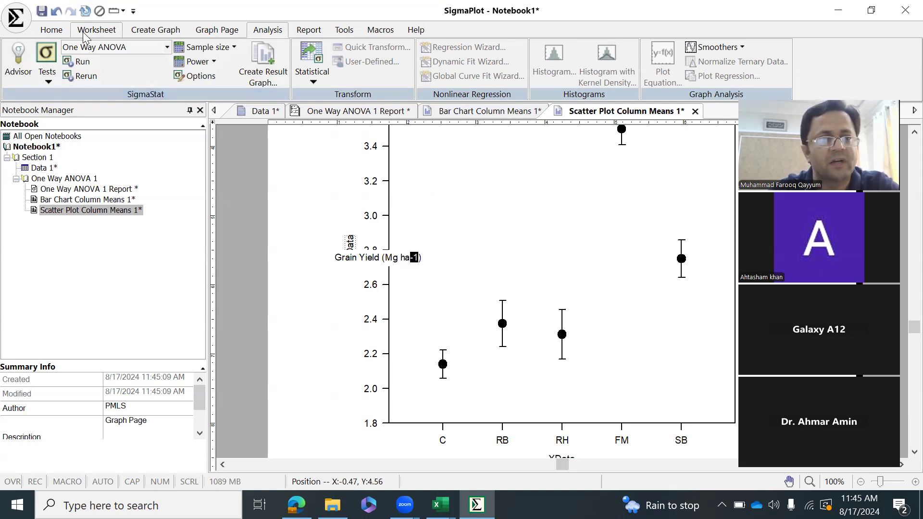
pyautogui.click(217, 30)
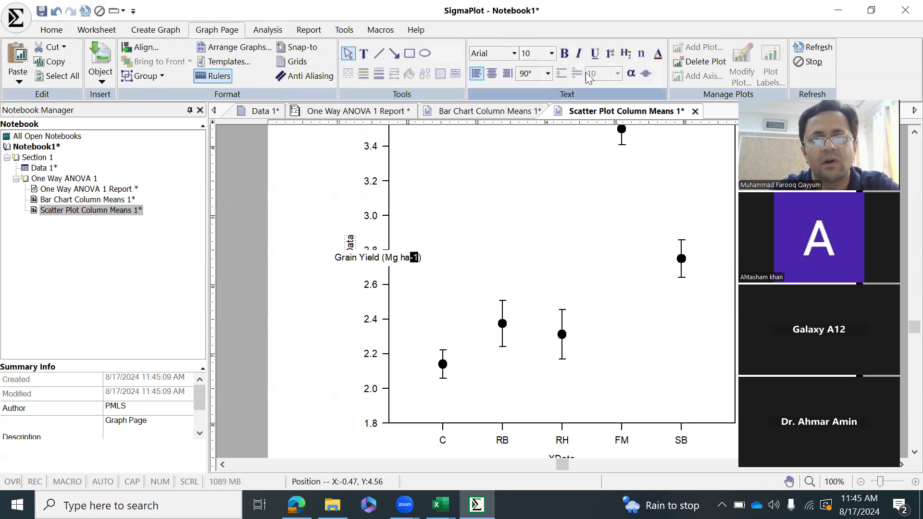
pyautogui.click(610, 53)
pyautogui.click(507, 229)
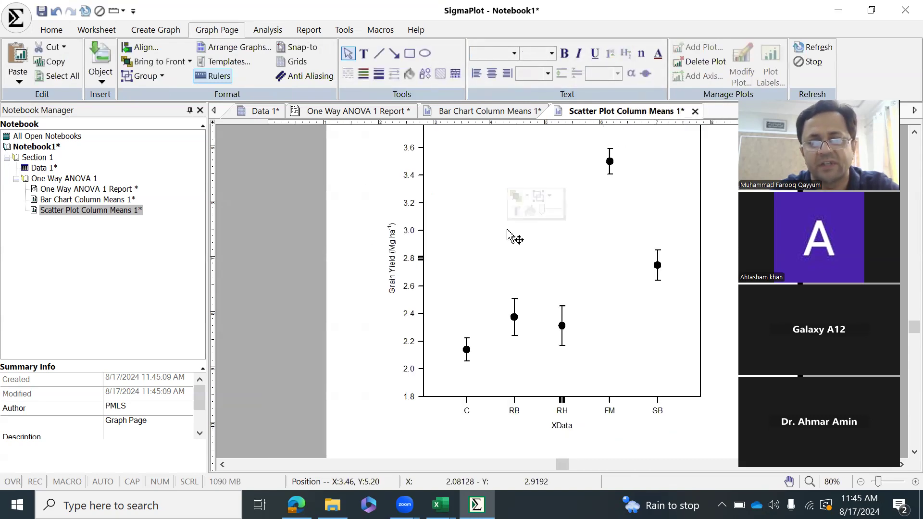
# Change the scatter plot's X-axis title to "Treatments".
pyautogui.click(267, 29)
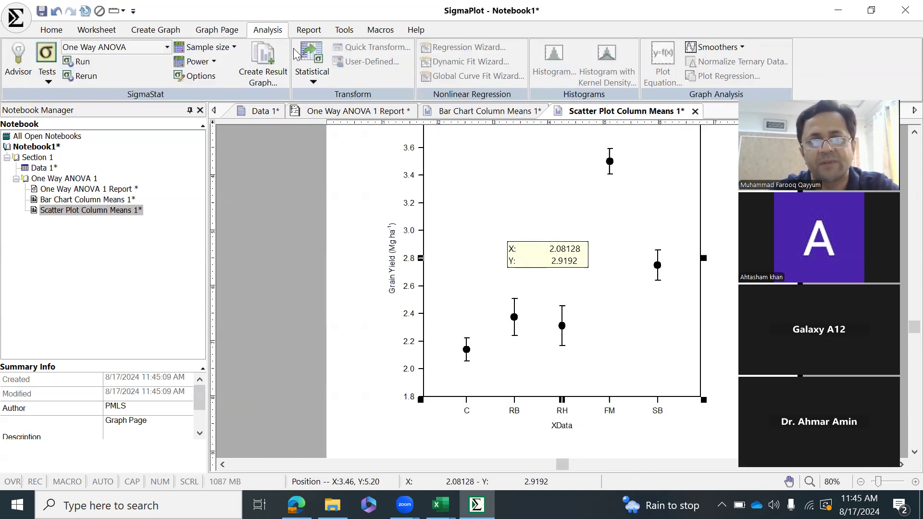
pyautogui.doubleClick(562, 426)
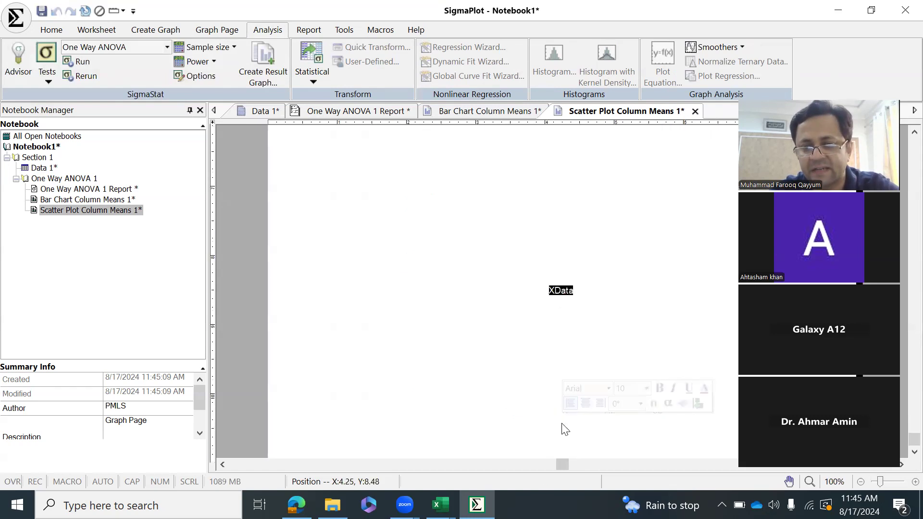
pyautogui.write('Treatments')
pyautogui.click(502, 381)
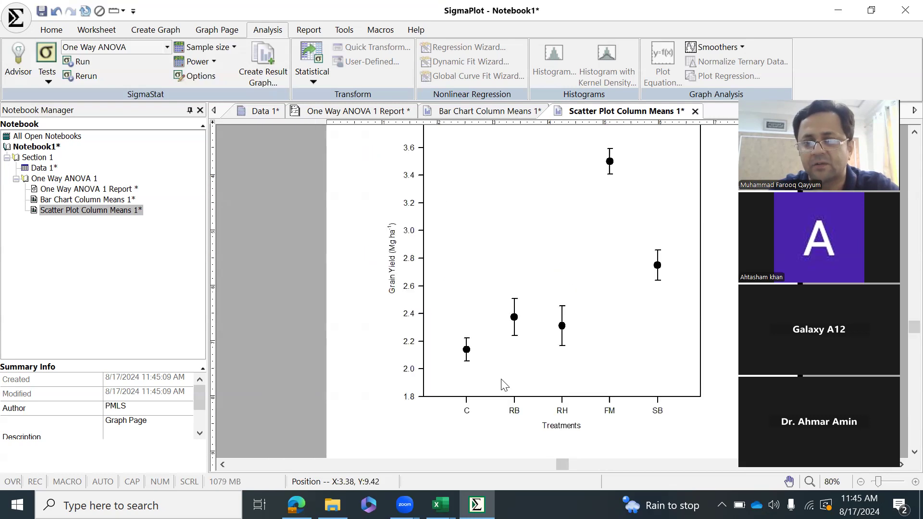
# Delete the "Scatter Plot Column Means" title above the graph.
pyautogui.scroll(3, 617, 212)
pyautogui.click(590, 153)
pyautogui.press('Delete')
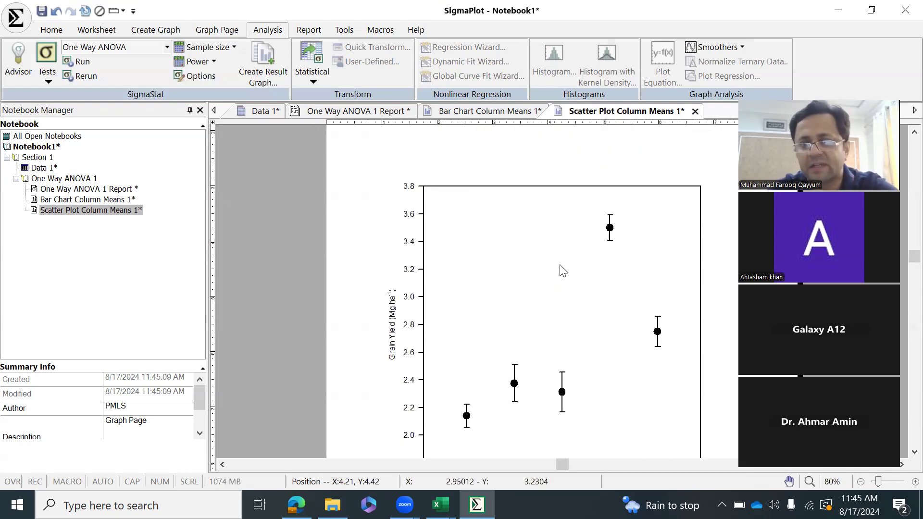
pyautogui.scroll(-3, 560, 259)
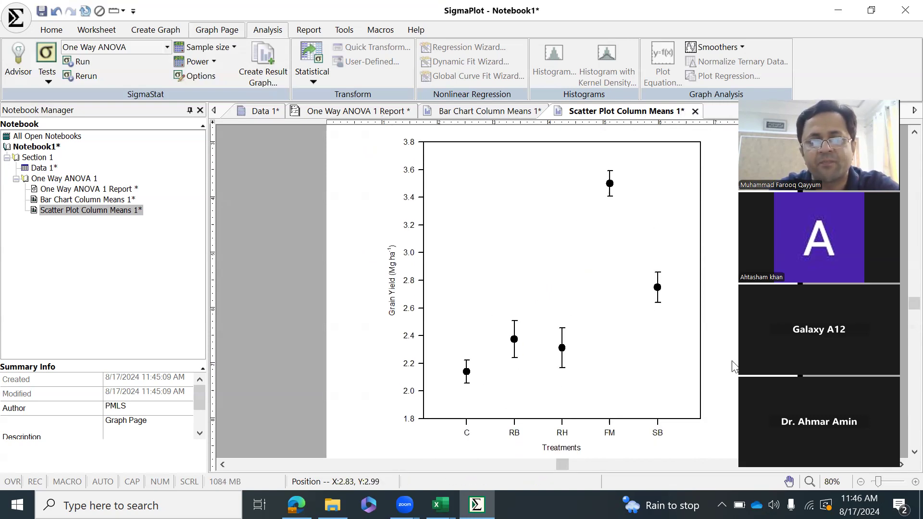
# Check the Tukey pairwise comparison table in the One Way ANOVA report and return to the scatter plot.
pyautogui.click(380, 110)
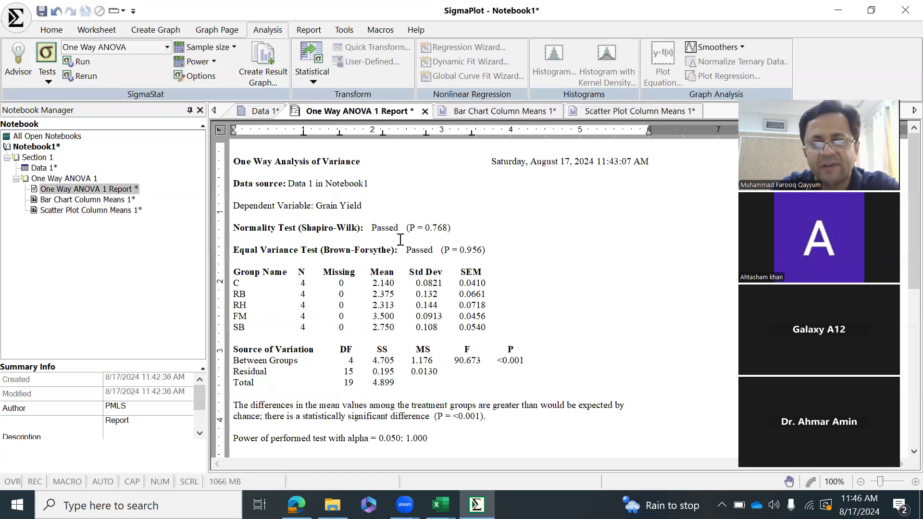
pyautogui.scroll(-9, 458, 288)
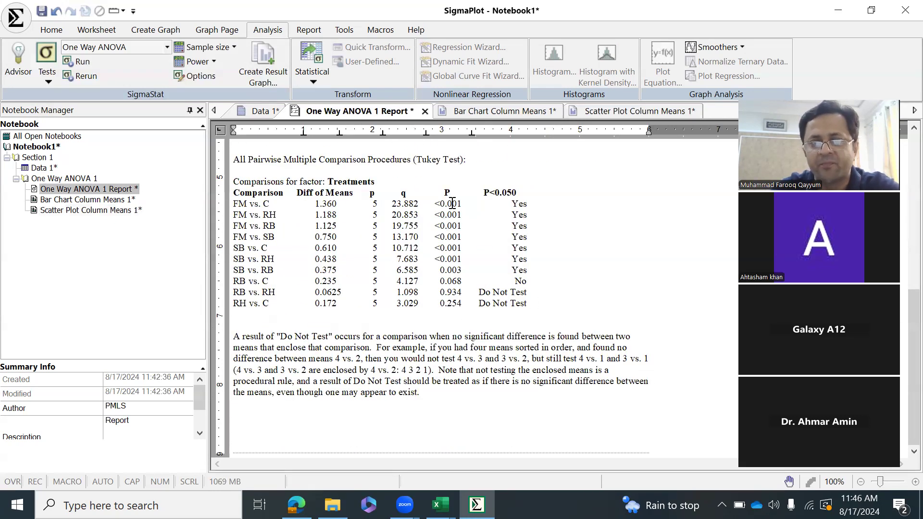
pyautogui.click(580, 112)
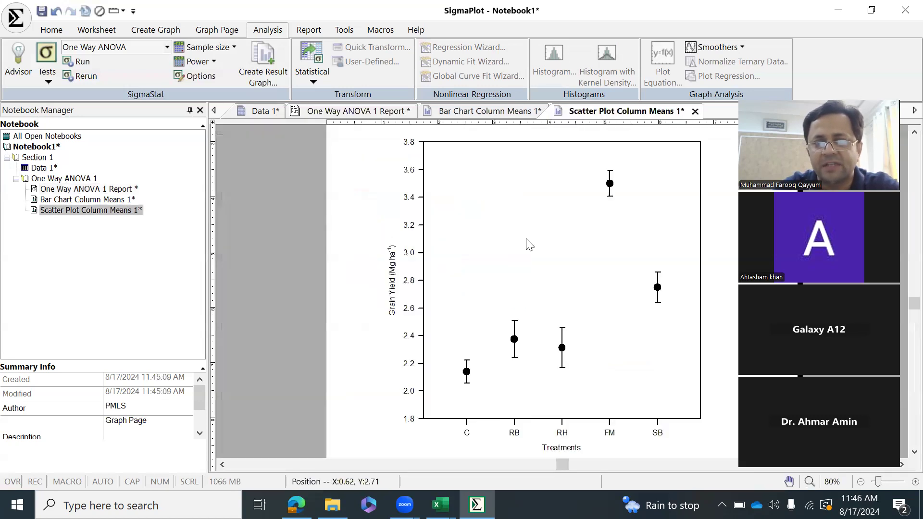
pyautogui.moveTo(465, 357)
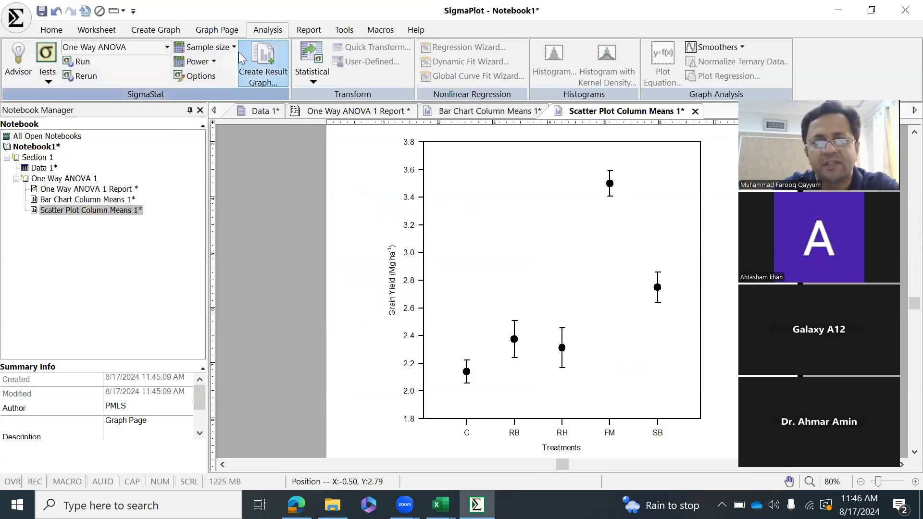
# Add the significance letter A above the FM point and B above the SB point with the Text tool.
pyautogui.click(213, 32)
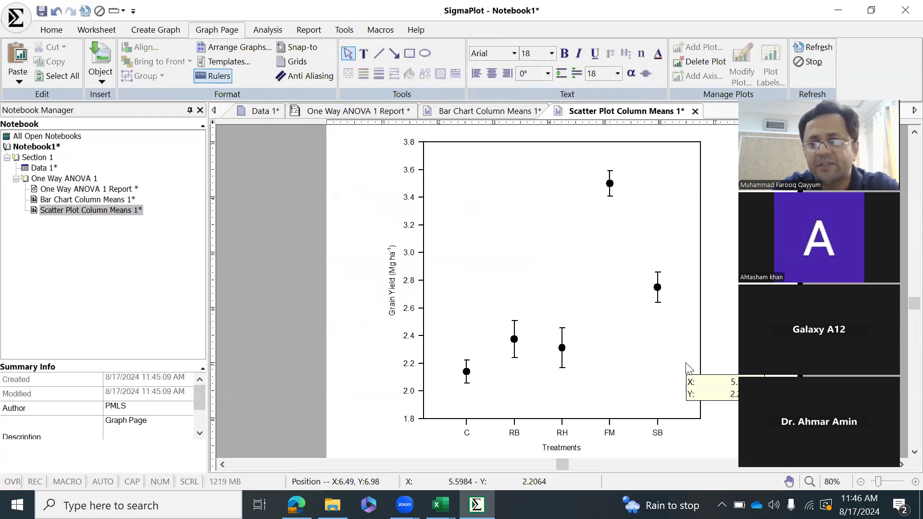
pyautogui.click(364, 54)
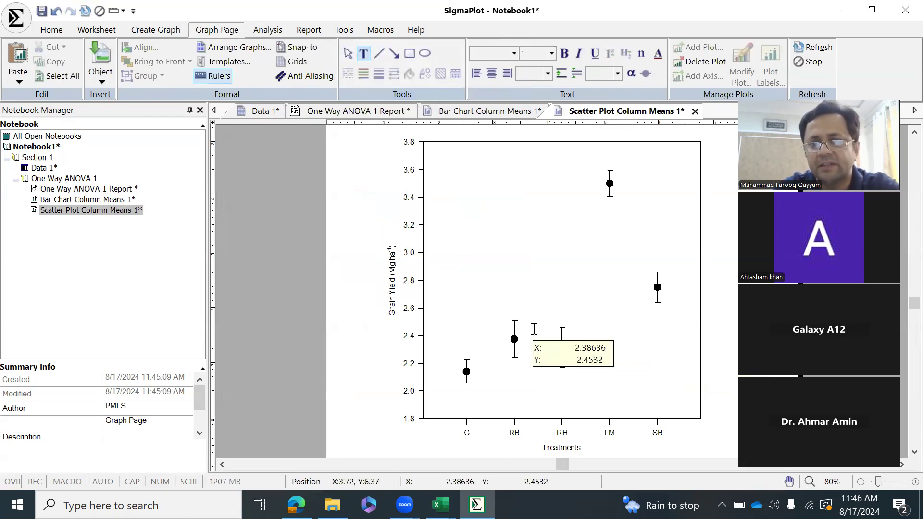
pyautogui.click(603, 166)
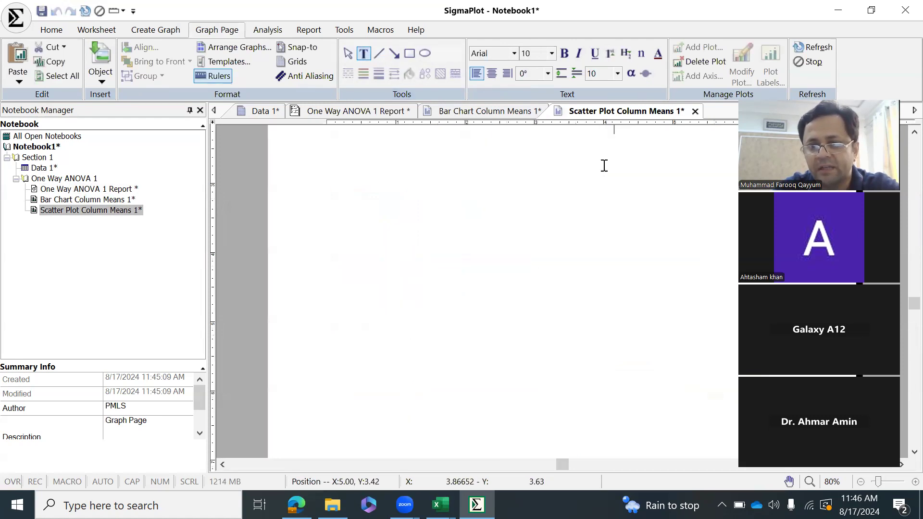
pyautogui.write('A')
pyautogui.click(676, 259)
pyautogui.write('B')
# Add the significance letters C above the RB point, CD above the RH point and D above the C point.
pyautogui.click(501, 318)
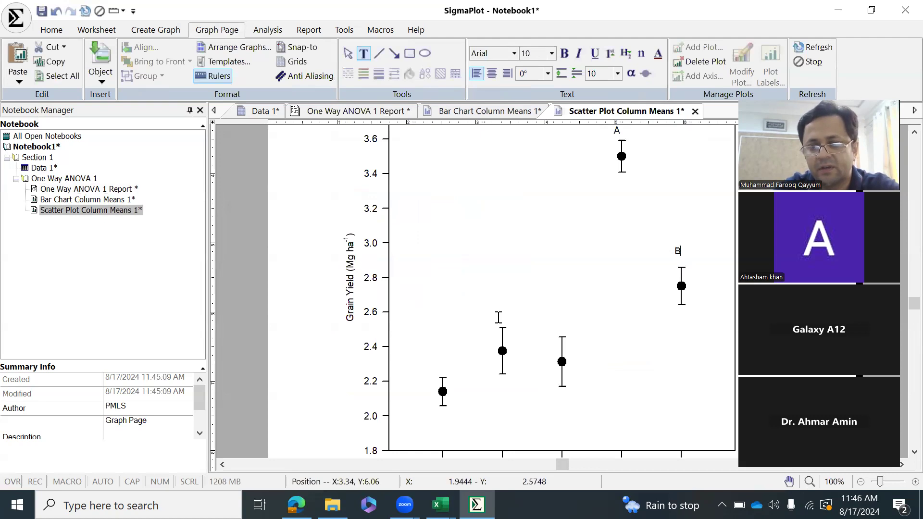
pyautogui.write('C')
pyautogui.click(559, 325)
pyautogui.write('CD')
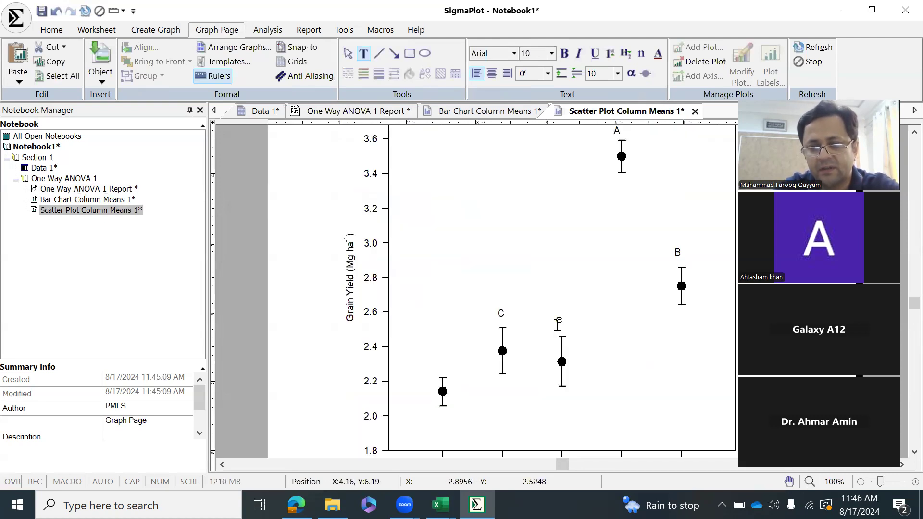
pyautogui.click(440, 365)
pyautogui.write('D')
pyautogui.click(348, 53)
pyautogui.scroll(-1, 532, 204)
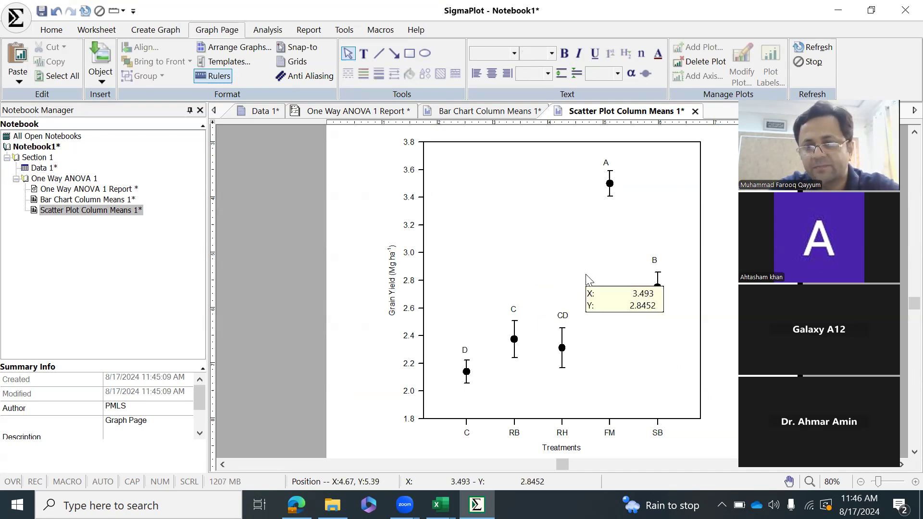
# Select everything on the scatter plot page and group the graph with its significance letters.
pyautogui.hotkey('ctrl', 'a')
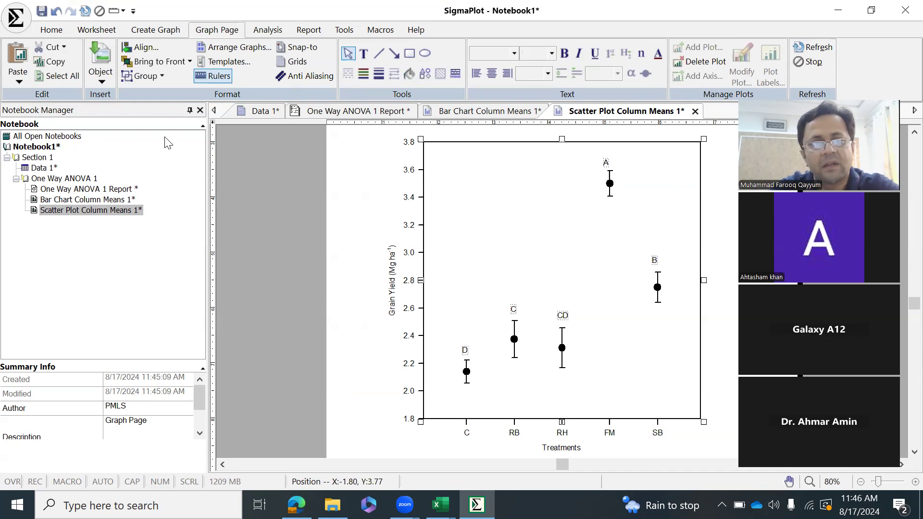
pyautogui.click(163, 76)
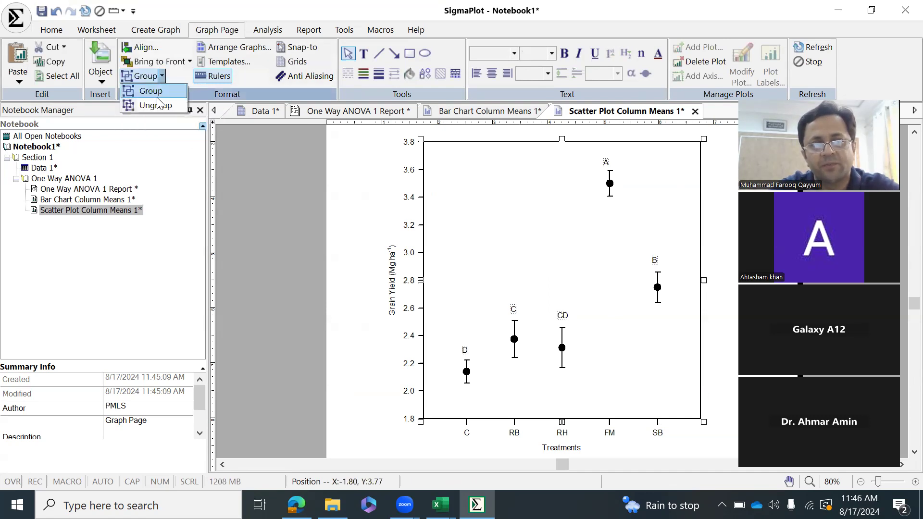
pyautogui.click(149, 91)
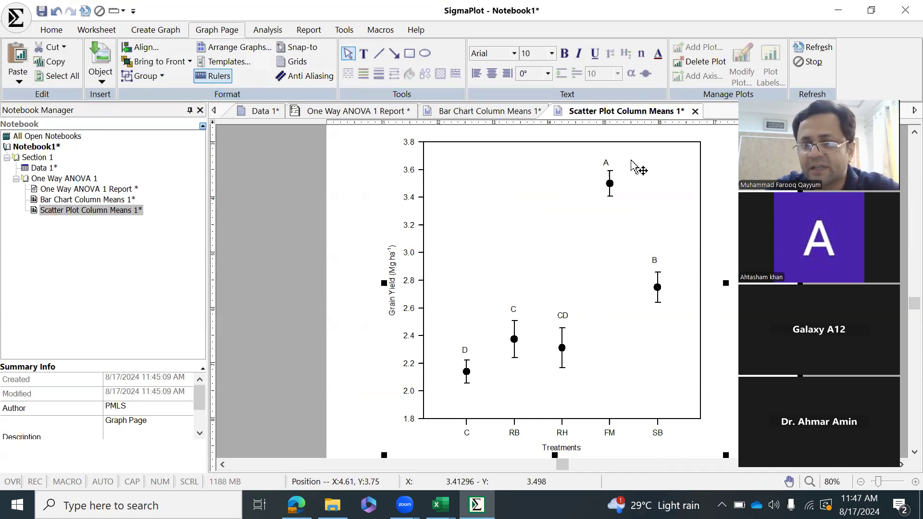
pyautogui.moveTo(605, 175)
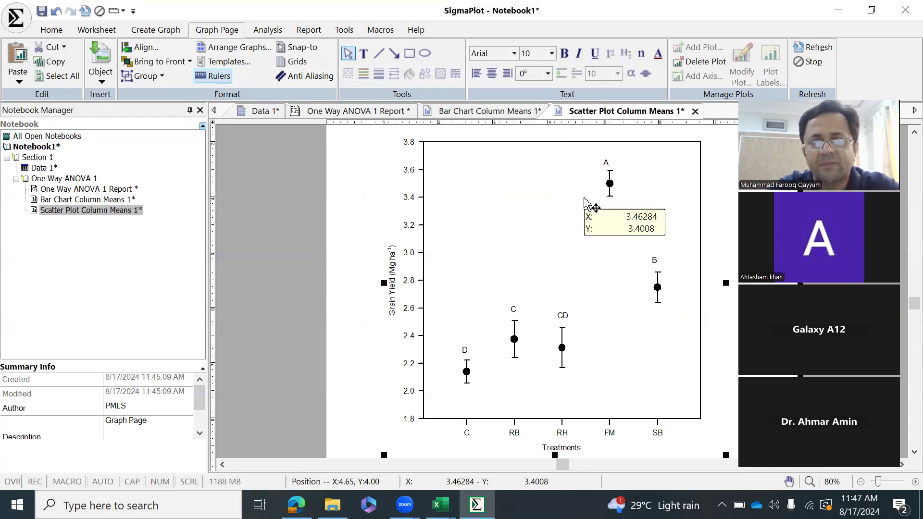
# Set the error bar direction of the bar chart's column means to Y both in Graph Properties.
pyautogui.click(498, 115)
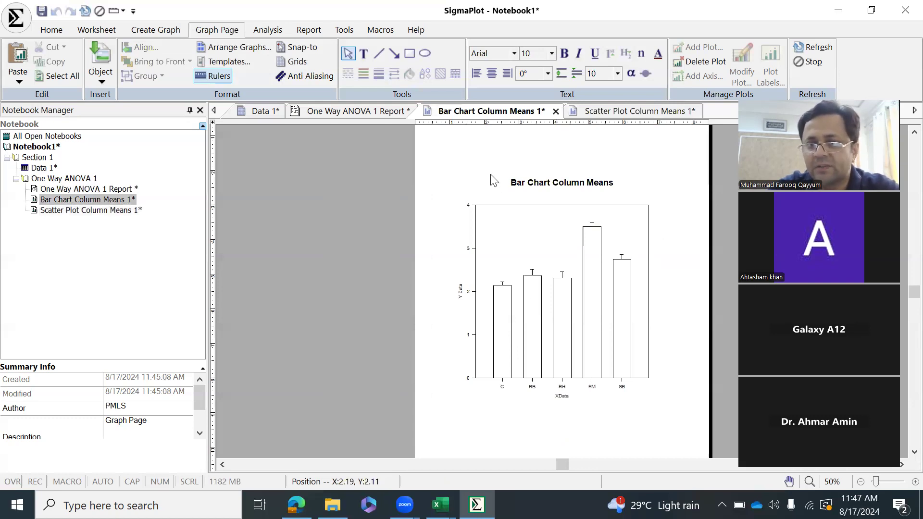
pyautogui.click(601, 111)
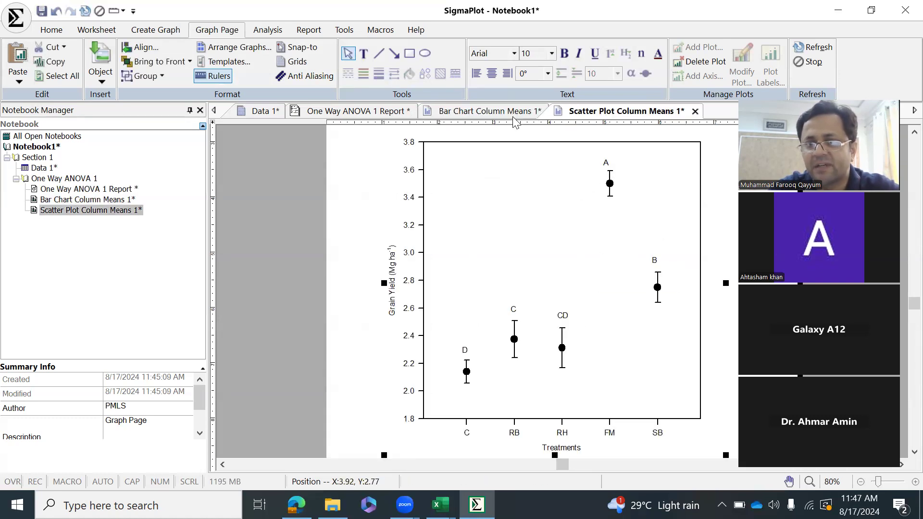
pyautogui.click(513, 115)
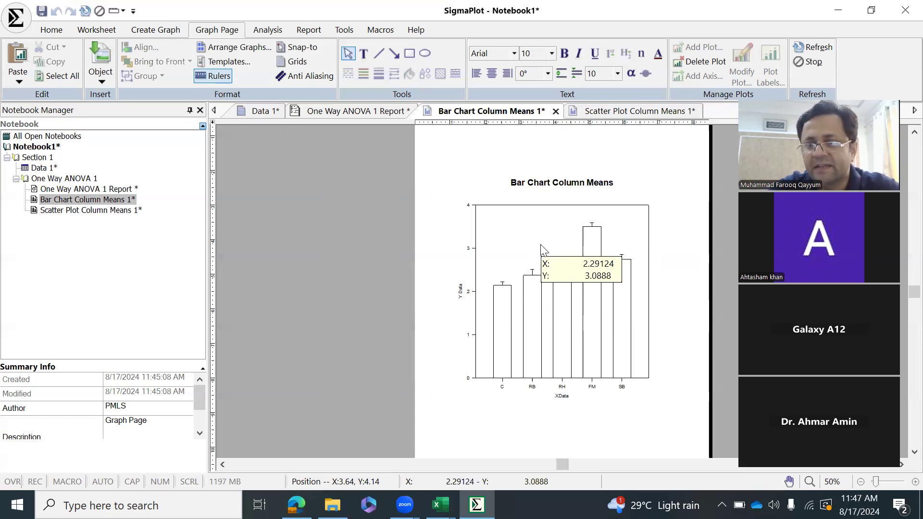
pyautogui.doubleClick(542, 247)
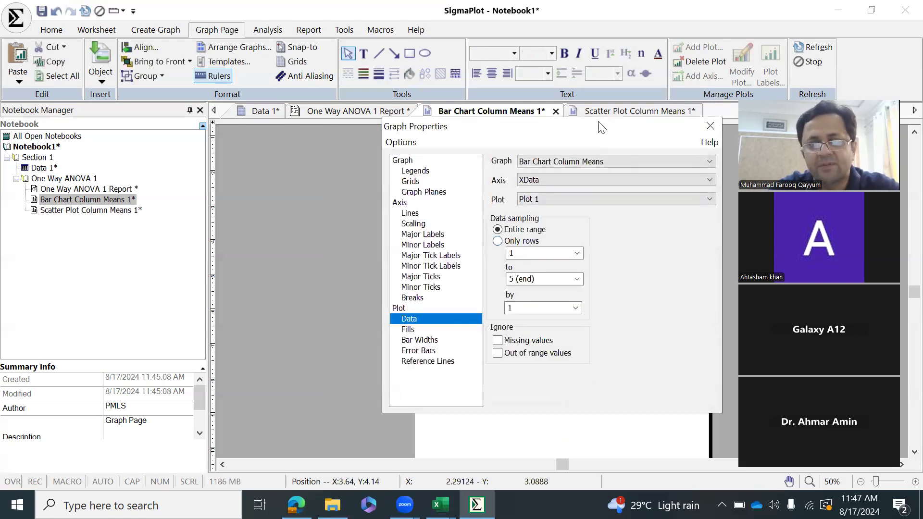
pyautogui.moveTo(601, 128); pyautogui.dragTo(315, 130)
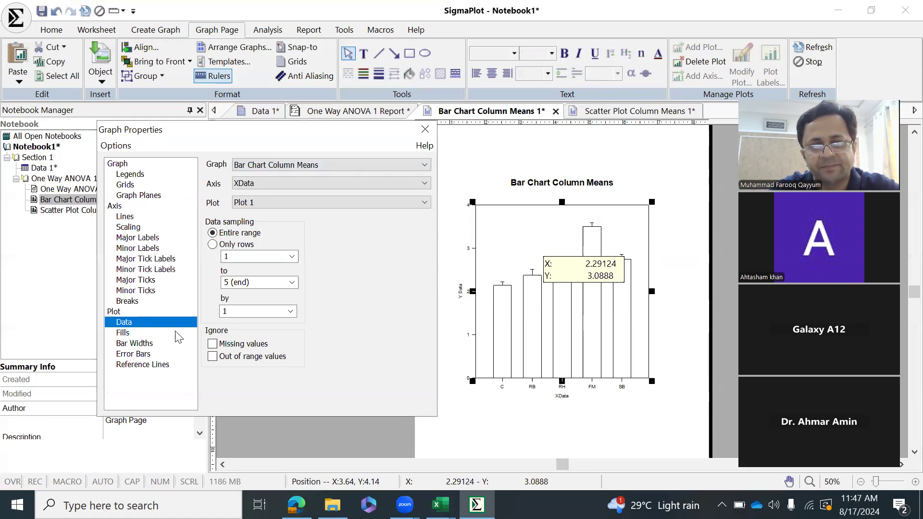
pyautogui.click(139, 175)
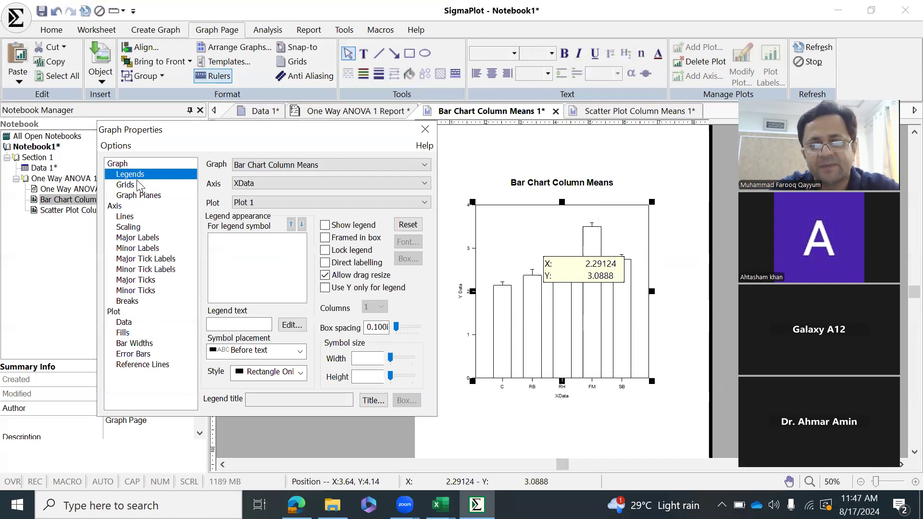
pyautogui.click(126, 185)
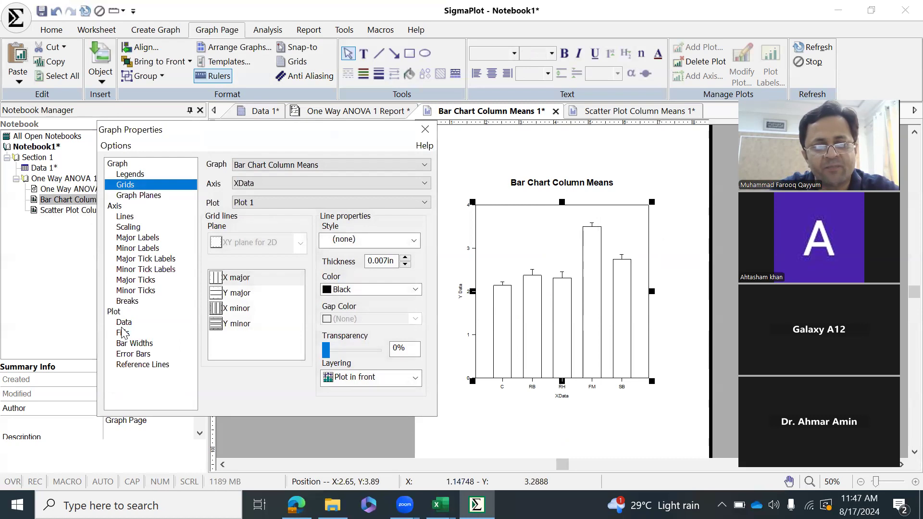
pyautogui.click(138, 355)
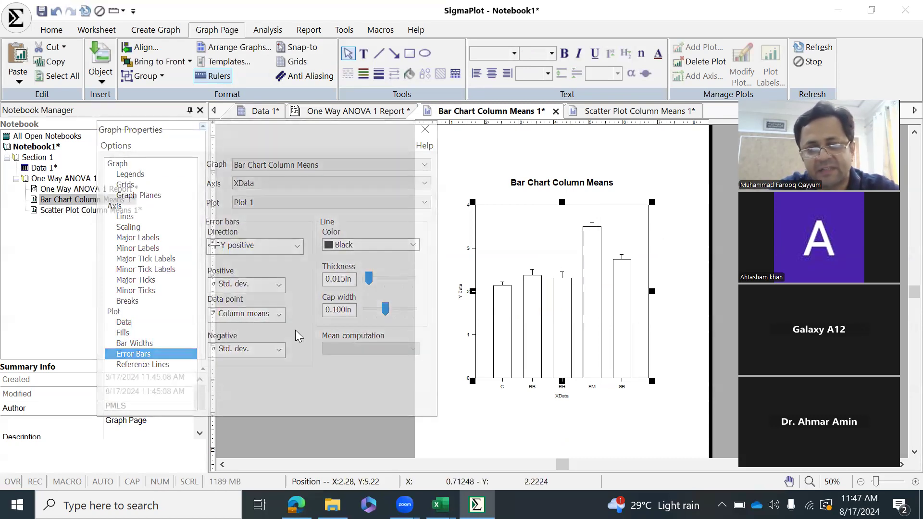
pyautogui.click(298, 246)
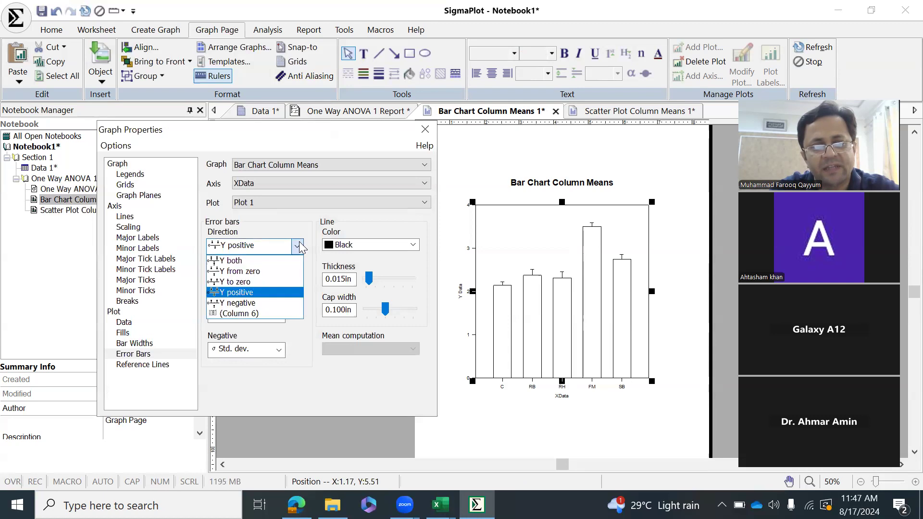
pyautogui.click(265, 259)
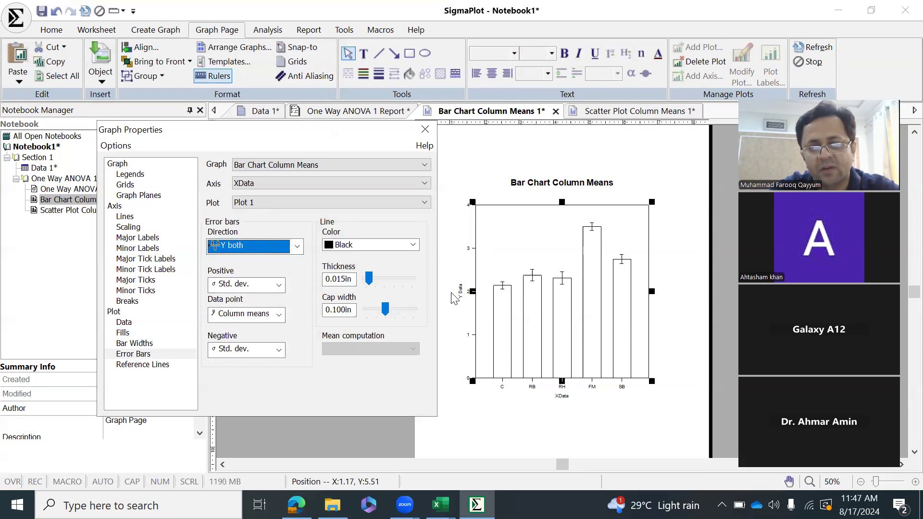
# Try green and cyan fills on the bar chart's bars, settle on gray and close Graph Properties.
pyautogui.click(123, 332)
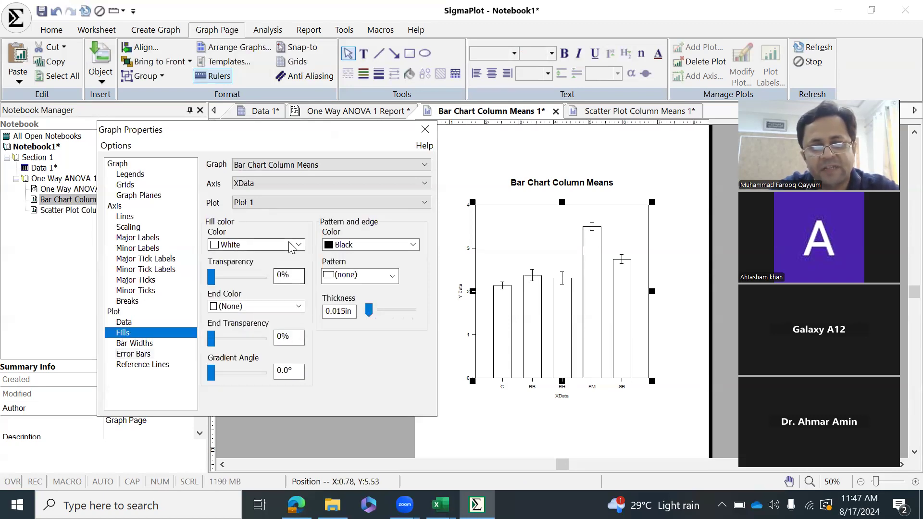
pyautogui.click(299, 245)
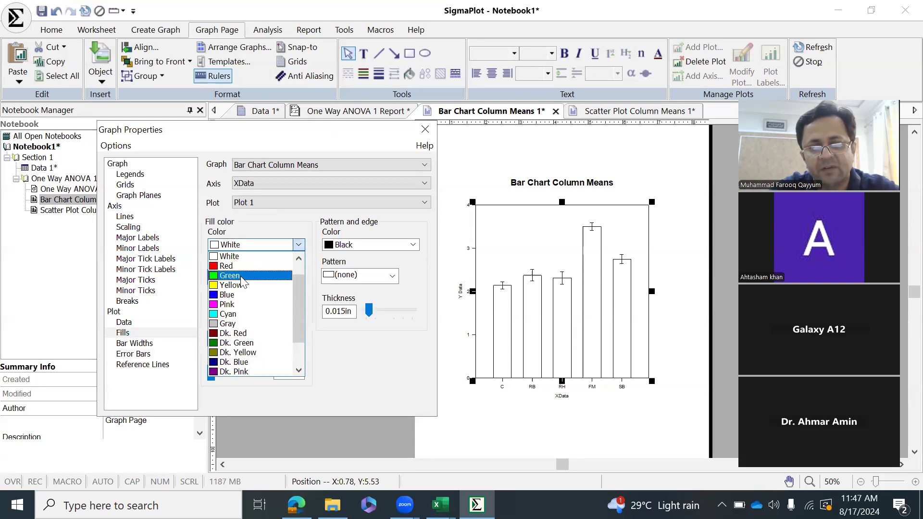
pyautogui.click(245, 275)
pyautogui.click(298, 244)
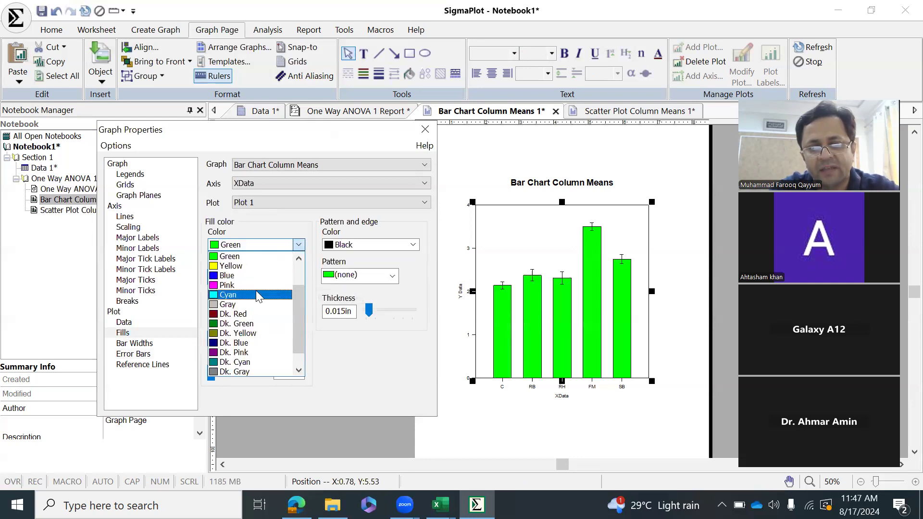
pyautogui.click(283, 294)
pyautogui.click(299, 245)
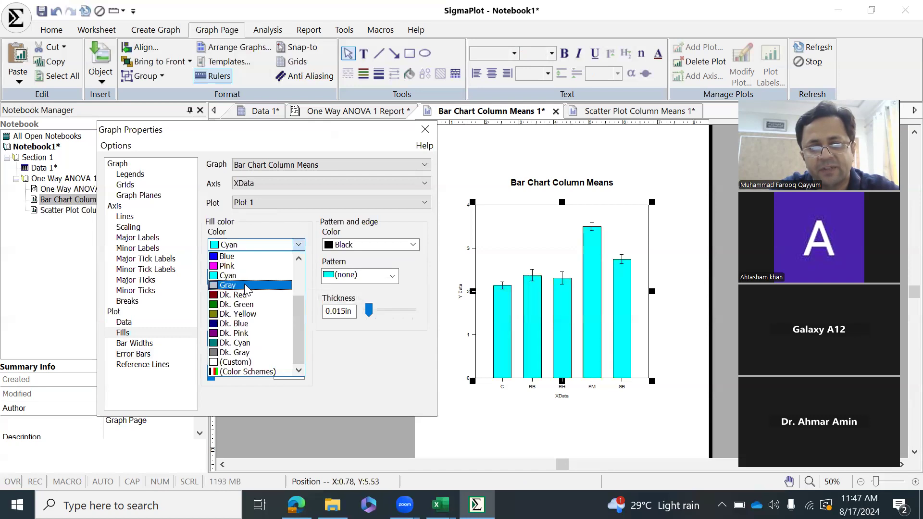
pyautogui.click(235, 285)
pyautogui.click(424, 129)
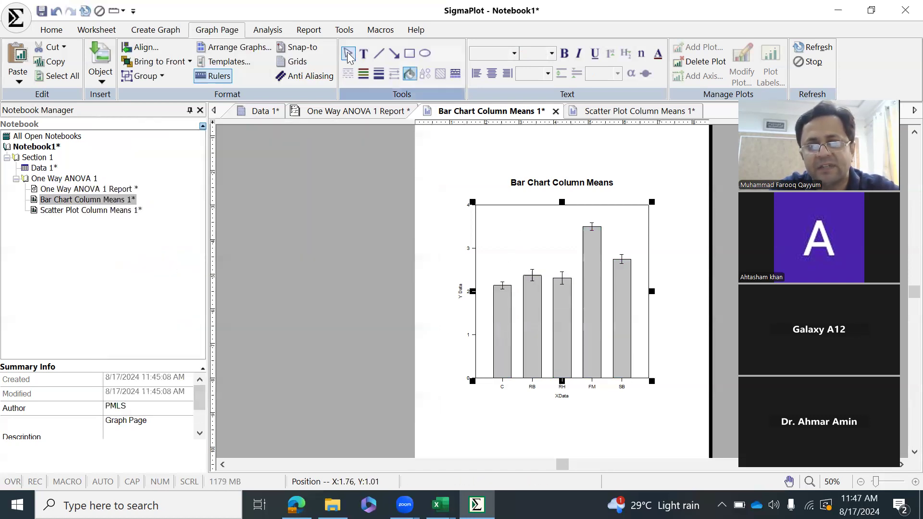
# Add the significance letter A above the FM bar and B above the SB bar with the Text tool.
pyautogui.click(364, 53)
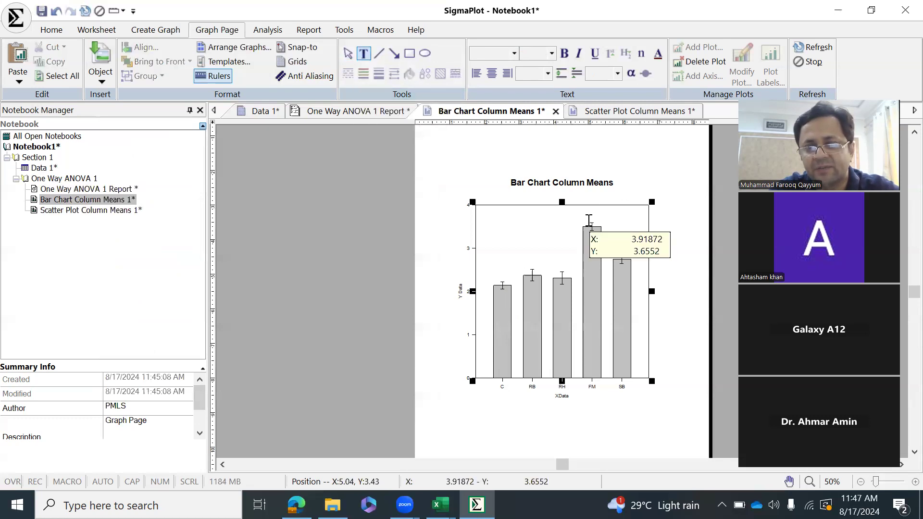
pyautogui.scroll(1, 588, 218)
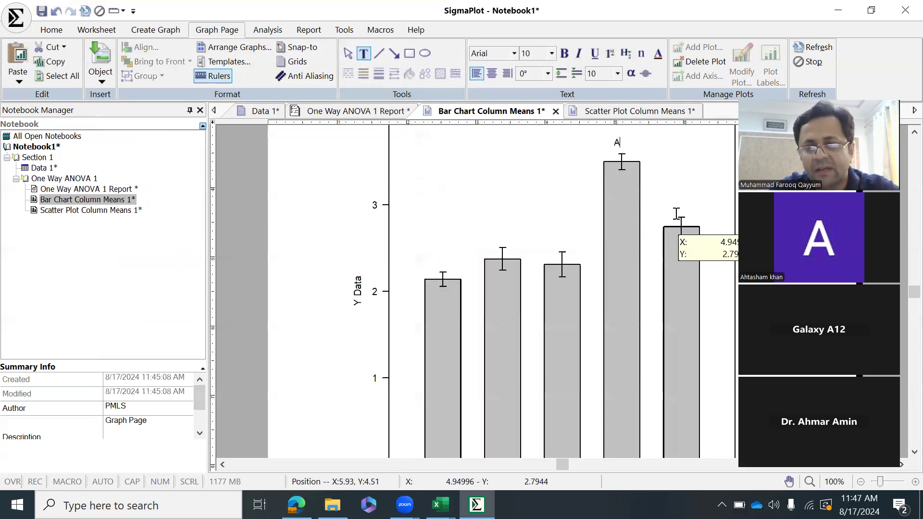
pyautogui.click(677, 206)
pyautogui.write('B')
# Add the significance letters C above the RB bar, CD above the RH bar and D above the C bar.
pyautogui.click(500, 234)
pyautogui.write('C')
pyautogui.click(558, 245)
pyautogui.write('CD')
pyautogui.click(440, 266)
pyautogui.write('D')
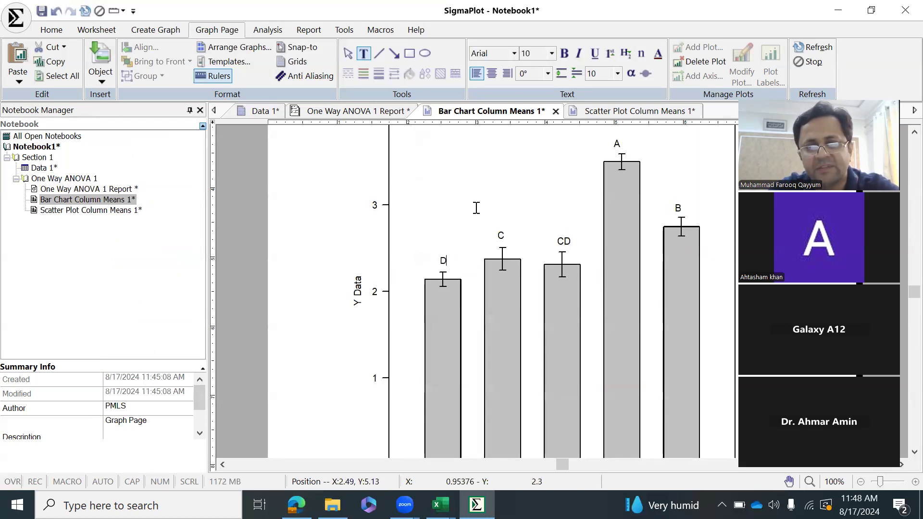
pyautogui.click(348, 53)
pyautogui.scroll(-1, 599, 346)
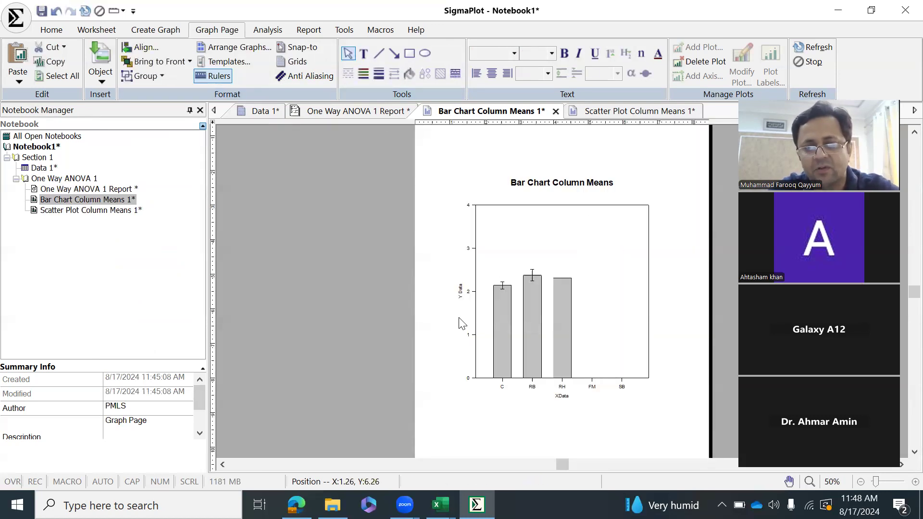
# Try to group the whole bar chart page so the graph and its significance letters form one object.
pyautogui.hotkey('ctrl', 'a')
pyautogui.click(162, 76)
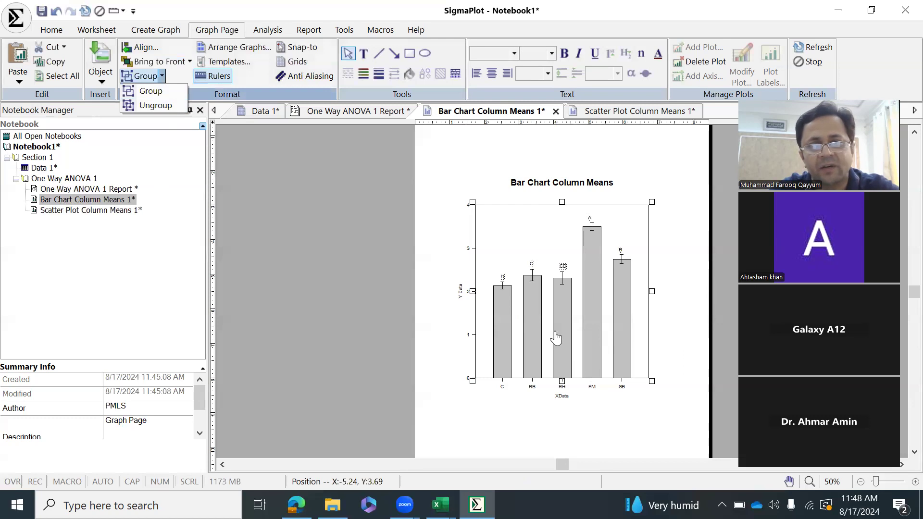
pyautogui.click(454, 288)
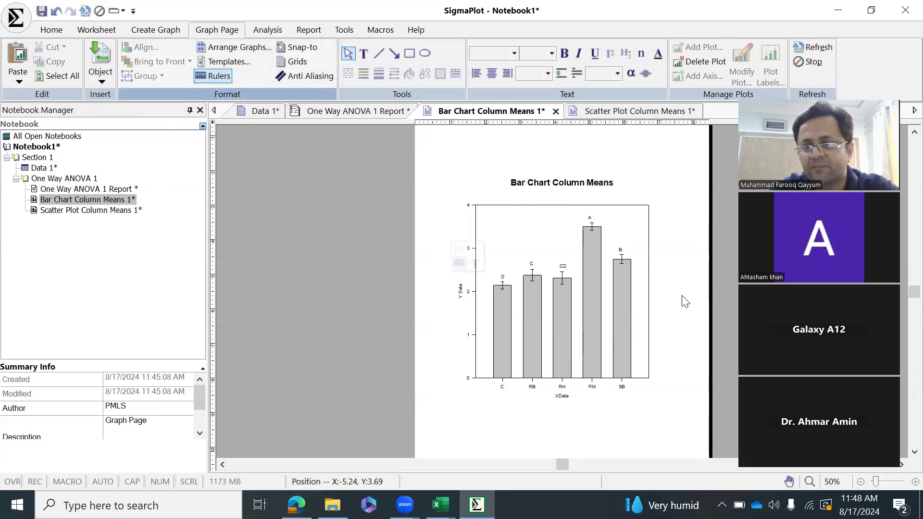
# Review the data worksheet and the Tukey pairwise comparisons against the significance letters on the bar chart.
pyautogui.click(264, 112)
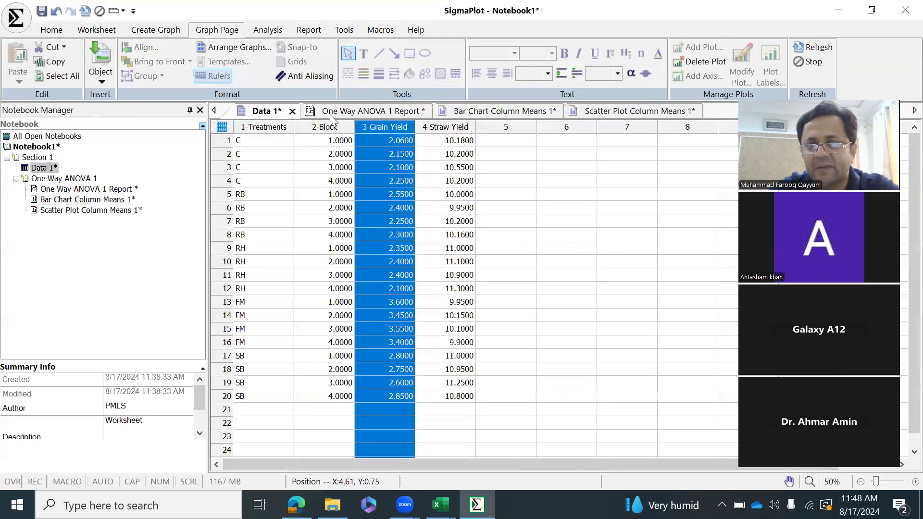
pyautogui.click(362, 169)
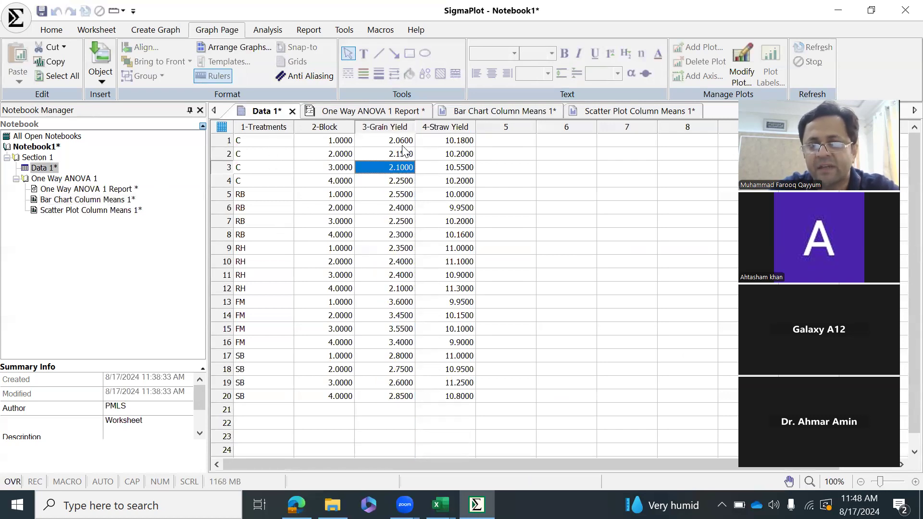
pyautogui.click(385, 113)
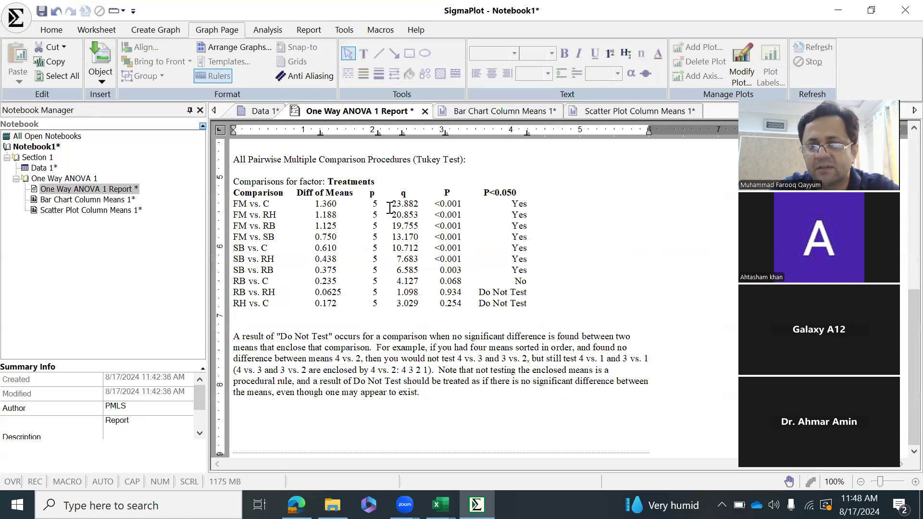
pyautogui.click(546, 115)
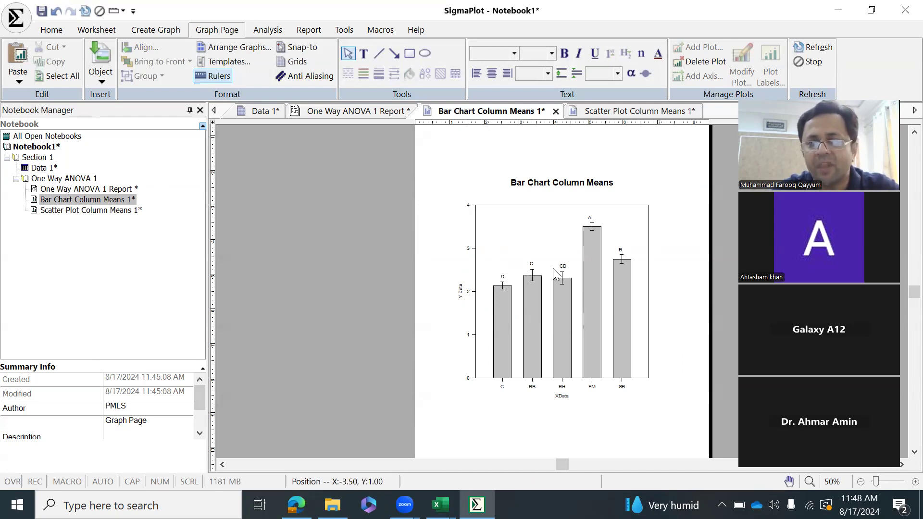
pyautogui.click(246, 111)
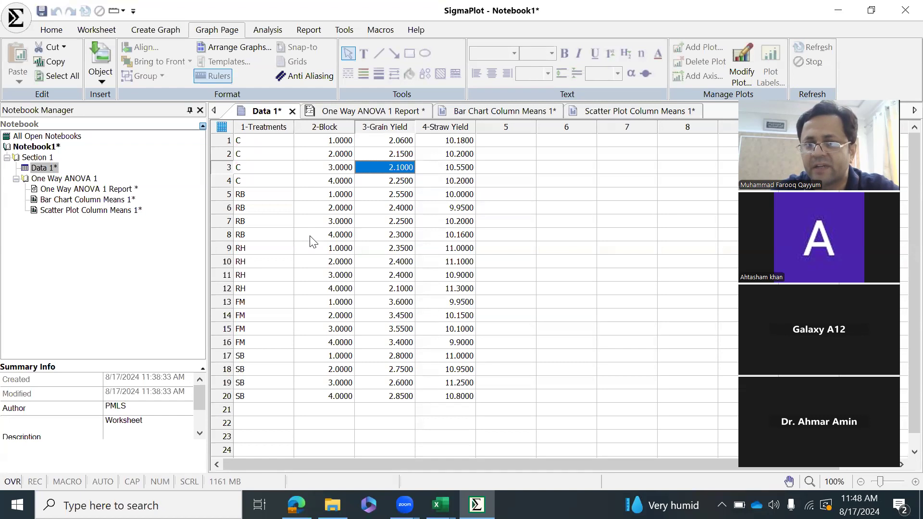
pyautogui.click(348, 113)
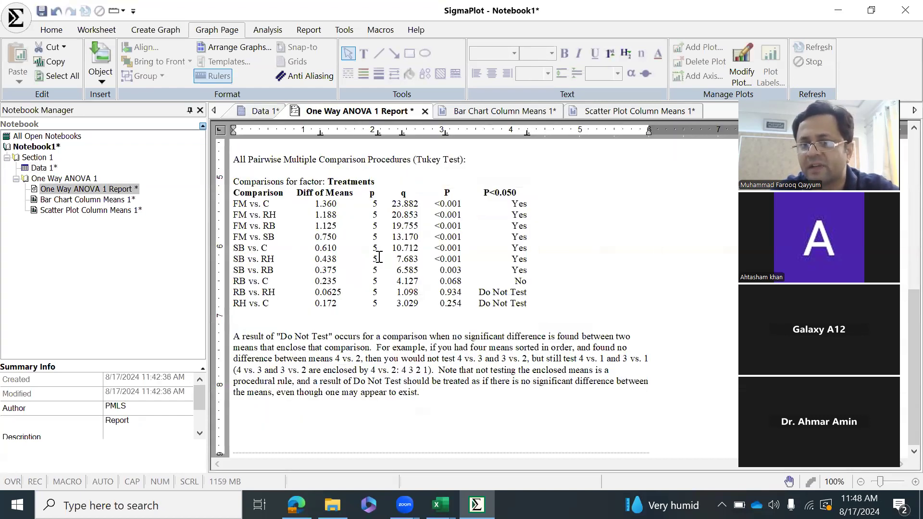
pyautogui.click(487, 115)
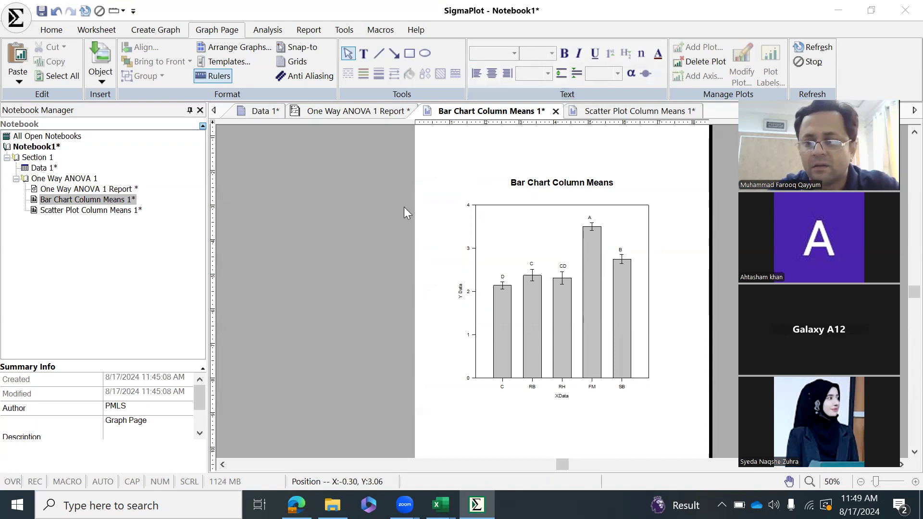
pyautogui.scroll(1, 669, 279)
pyautogui.click(668, 268)
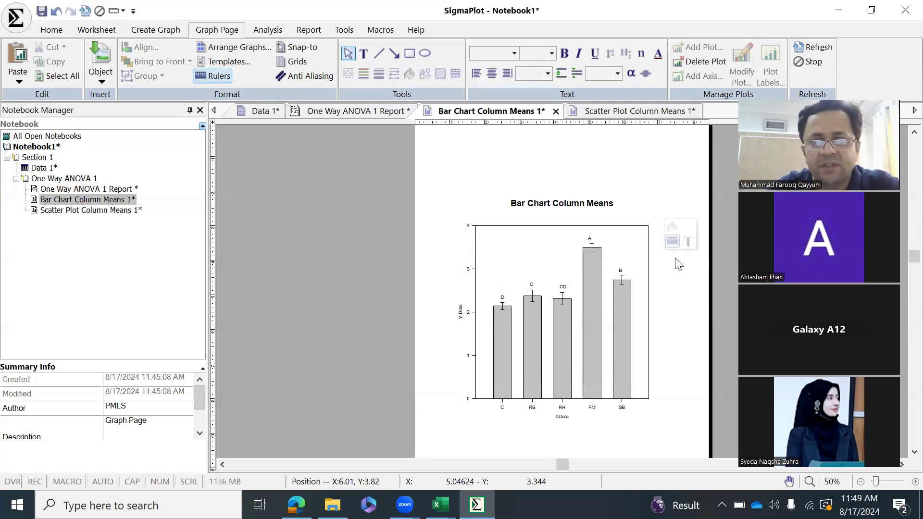
pyautogui.scroll(-1, 681, 269)
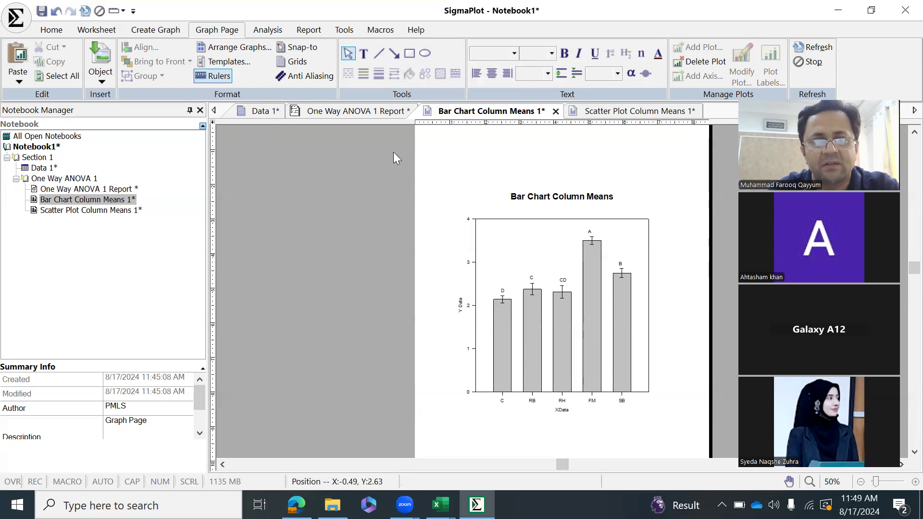
# Close the bar chart, scatter plot and One Way ANOVA report, leaving only the data worksheet open.
pyautogui.click(555, 112)
pyautogui.click(557, 112)
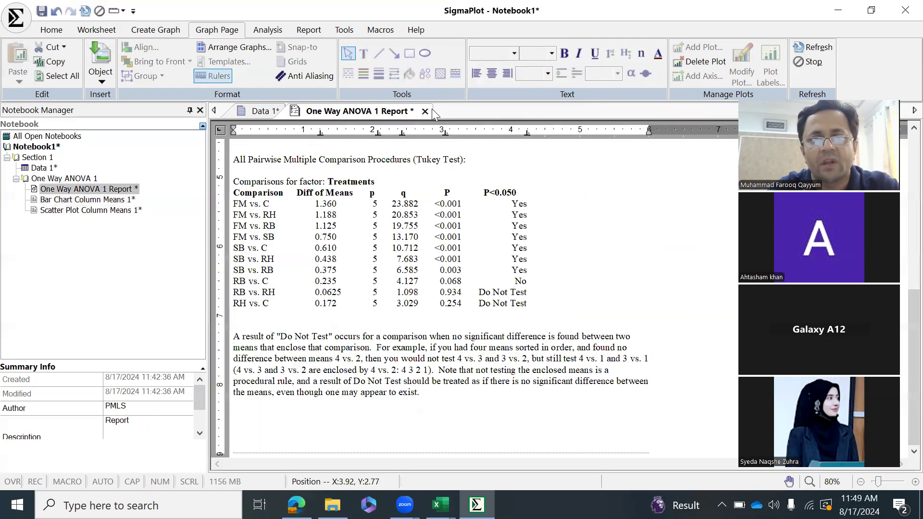
pyautogui.click(425, 111)
pyautogui.click(445, 248)
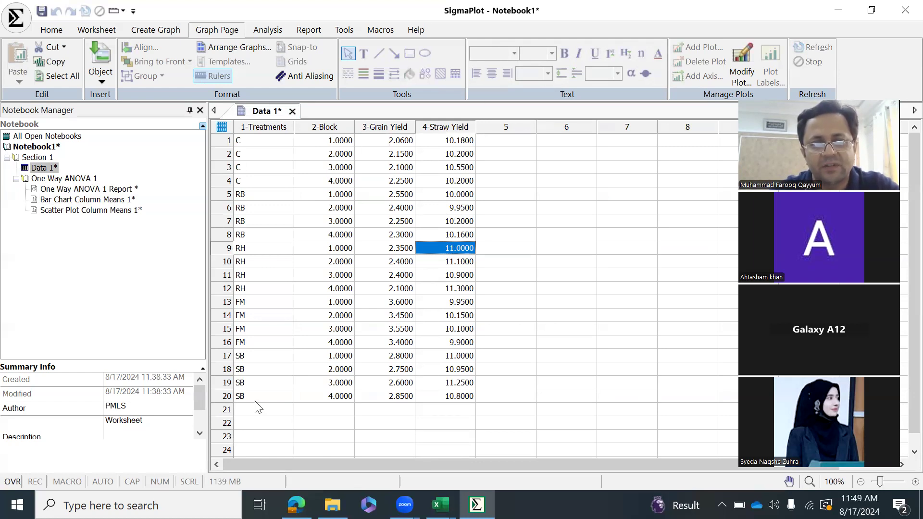
# Switch to the Excel workbook Book1 and view the treatment data and means table on Sheet1.
pyautogui.click(441, 504)
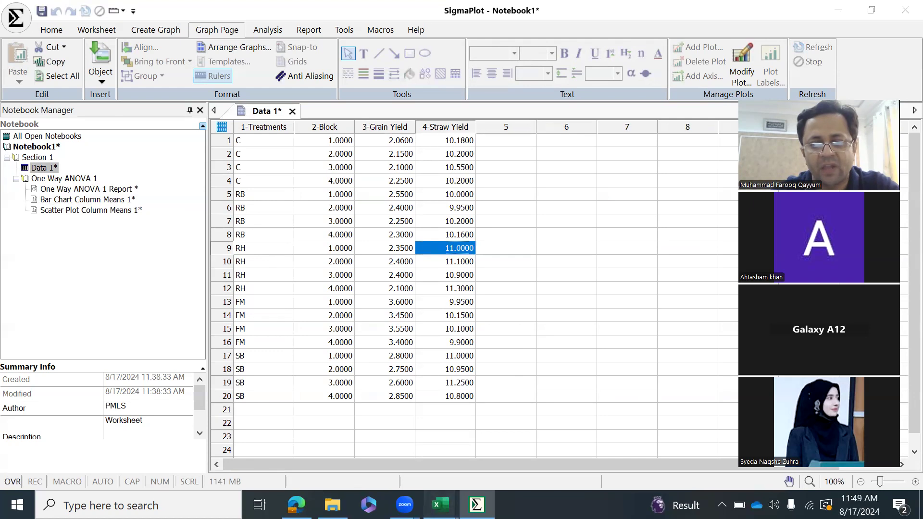
pyautogui.click(516, 433)
pyautogui.scroll(1, 519, 302)
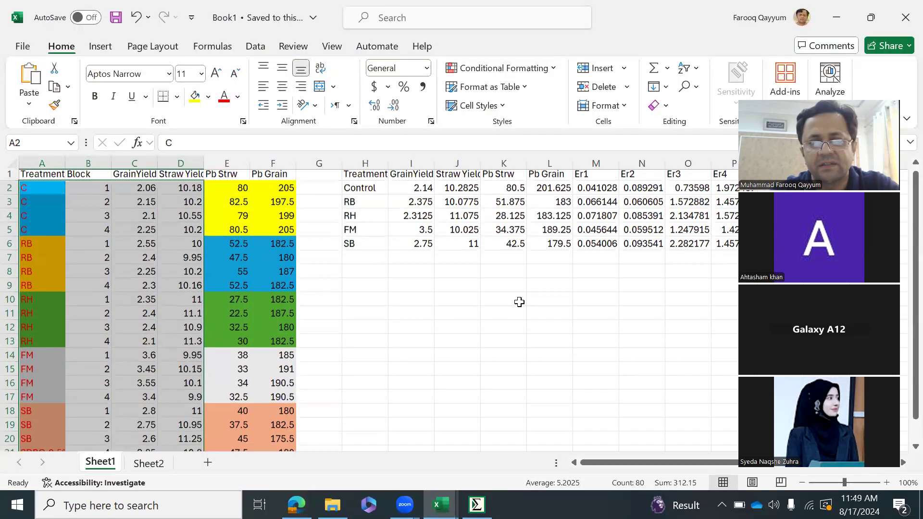
pyautogui.click(519, 302)
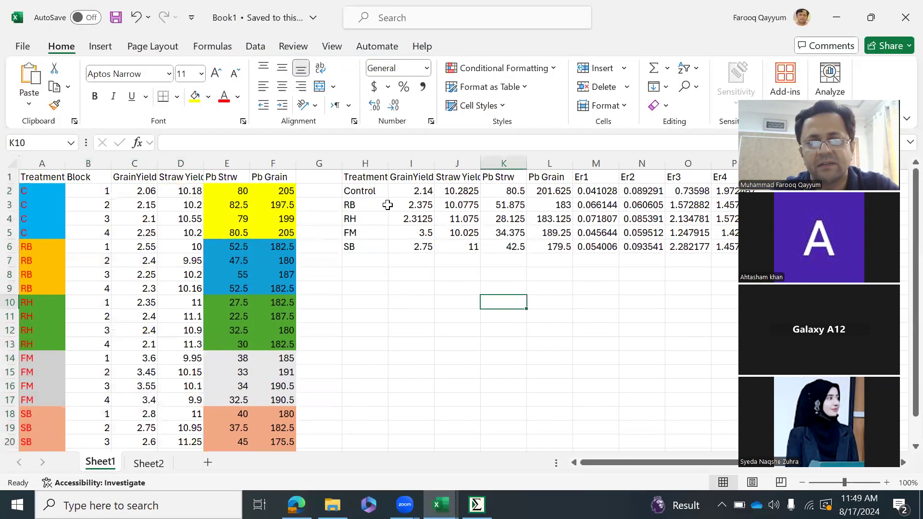
# Change the Control treatment label in the means table to C.
pyautogui.click(365, 192)
pyautogui.write('C')
pyautogui.click(401, 232)
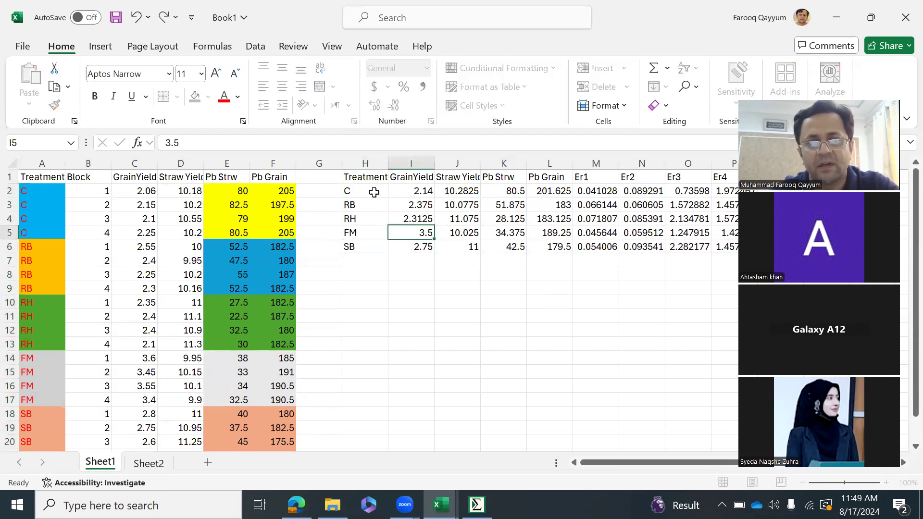
pyautogui.moveTo(358, 175); pyautogui.dragTo(549, 246)
pyautogui.click(549, 260)
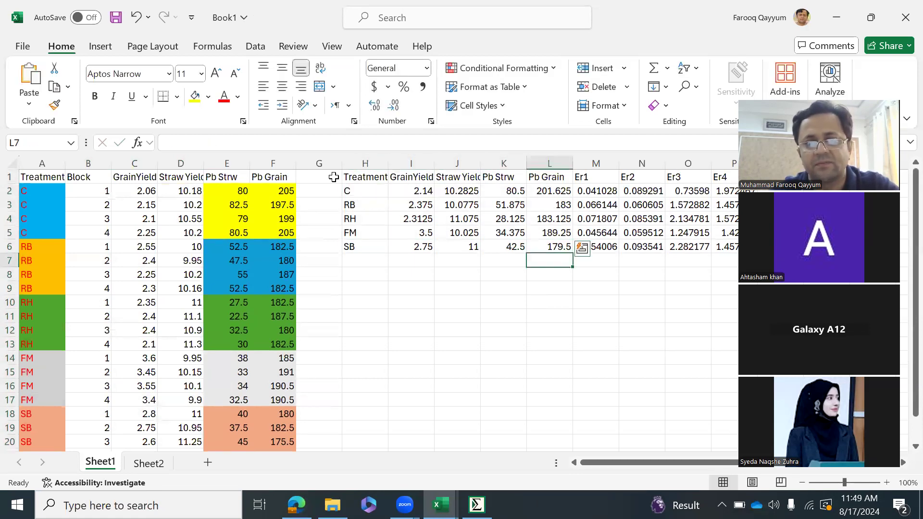
# Copy the treatment means and error values, without headers, into the SigmaPlot worksheet starting at row 1 of column 5.
pyautogui.moveTo(369, 189); pyautogui.dragTo(736, 248)
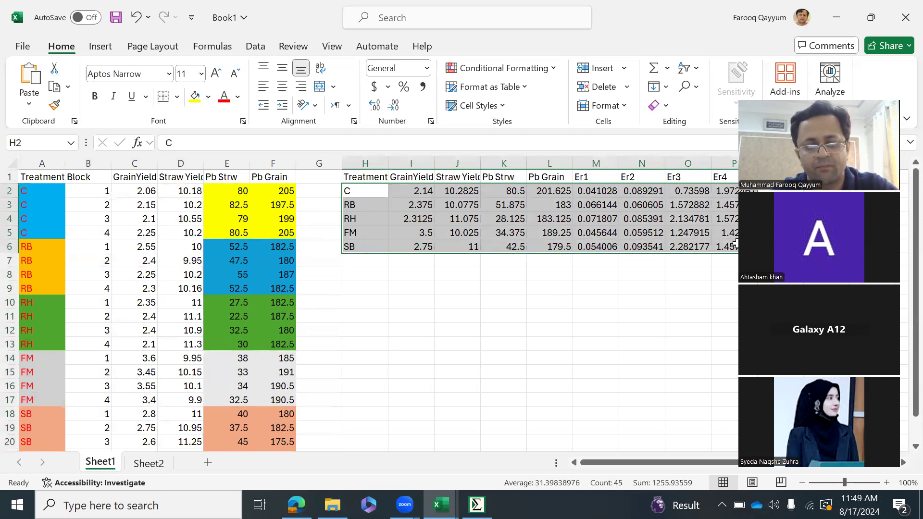
pyautogui.hotkey('ctrl', 'c')
pyautogui.click(476, 505)
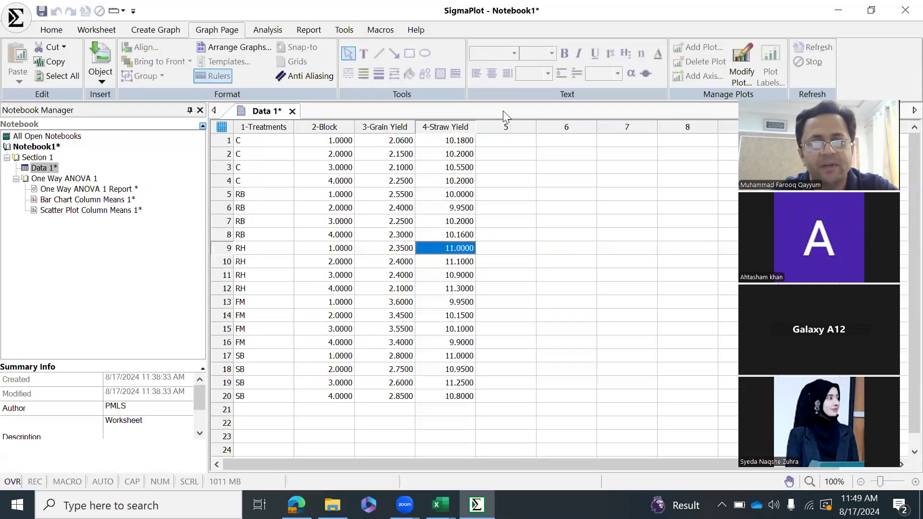
pyautogui.click(519, 141)
pyautogui.hotkey('ctrl', 'v')
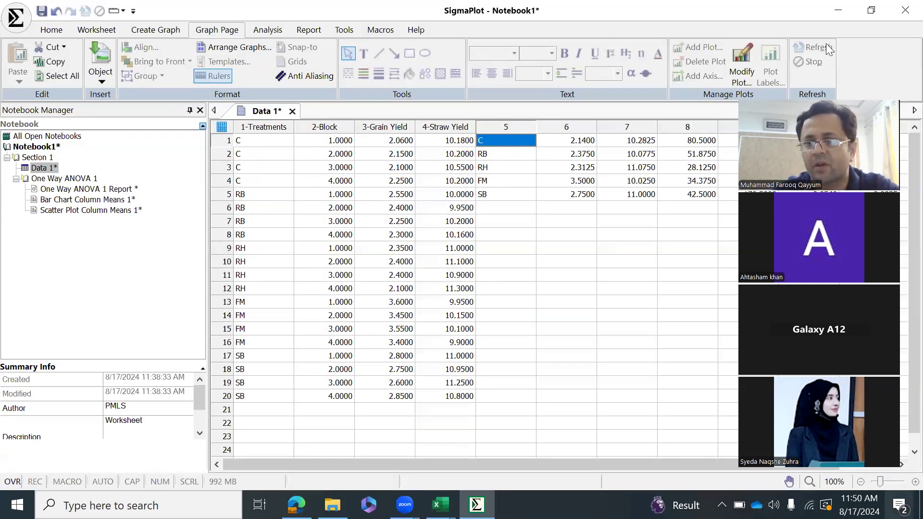
# Title worksheet columns 5, 6 and 7 as Treatments, Grain Yield and Straw Yield.
pyautogui.click(528, 126)
pyautogui.click(527, 126)
pyautogui.write('Treatments')
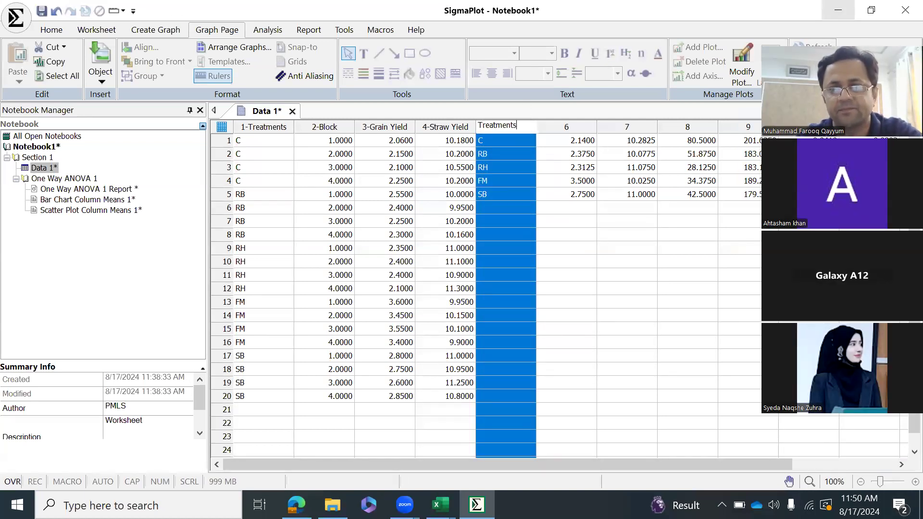
pyautogui.press('Tab')
pyautogui.write('Grain Yield')
pyautogui.press('Tab')
pyautogui.write('Straw Yield')
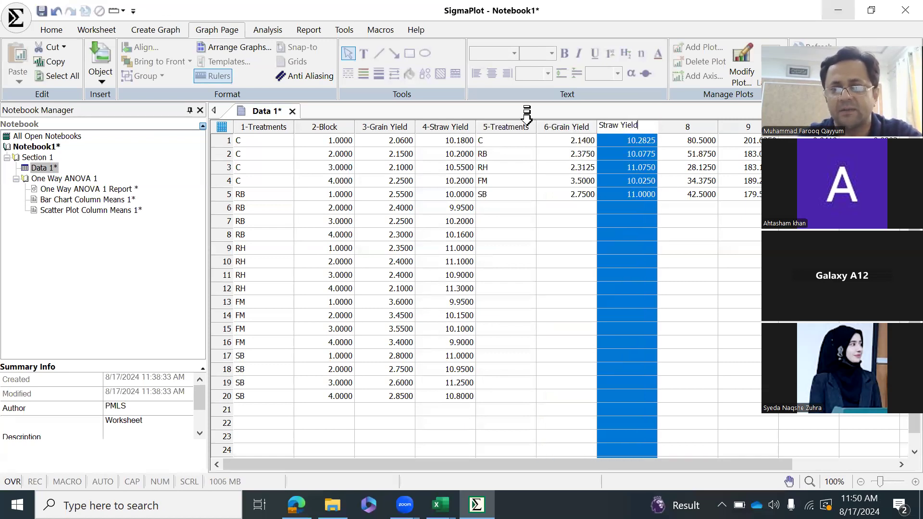
# Title worksheet columns 8 and 9 as grain Pb and Straw Pb.
pyautogui.press('Tab')
pyautogui.write('gra')
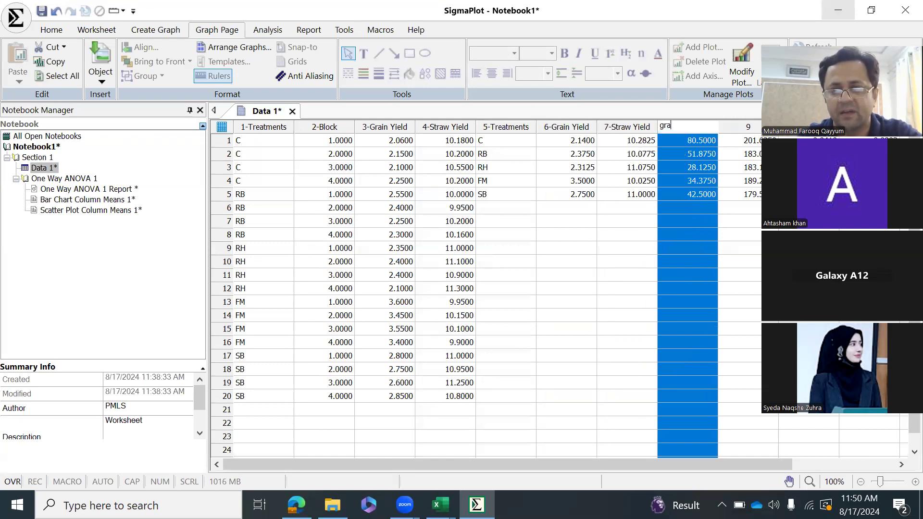
pyautogui.write('in Pb')
pyautogui.press('Tab')
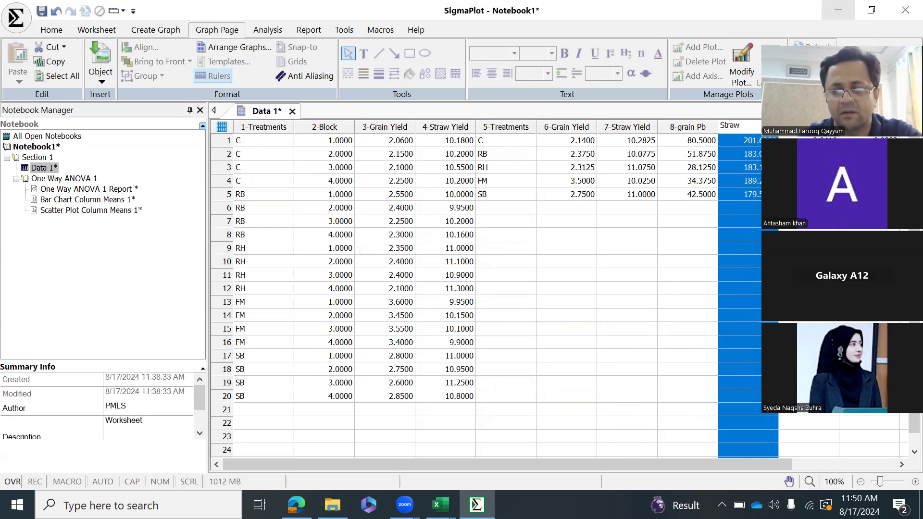
pyautogui.press('Tab')
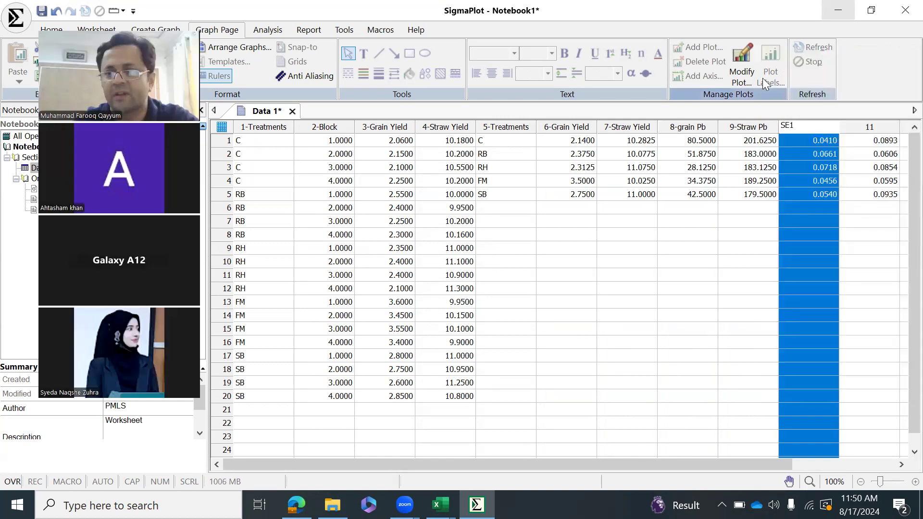
# Title the error columns 10 to 13 as SE1, SE2, SE3 and SE4.
pyautogui.click(860, 125)
pyautogui.write('Se2')
pyautogui.press('Return')
pyautogui.write('SE3')
pyautogui.press('Return')
pyautogui.write('SE4')
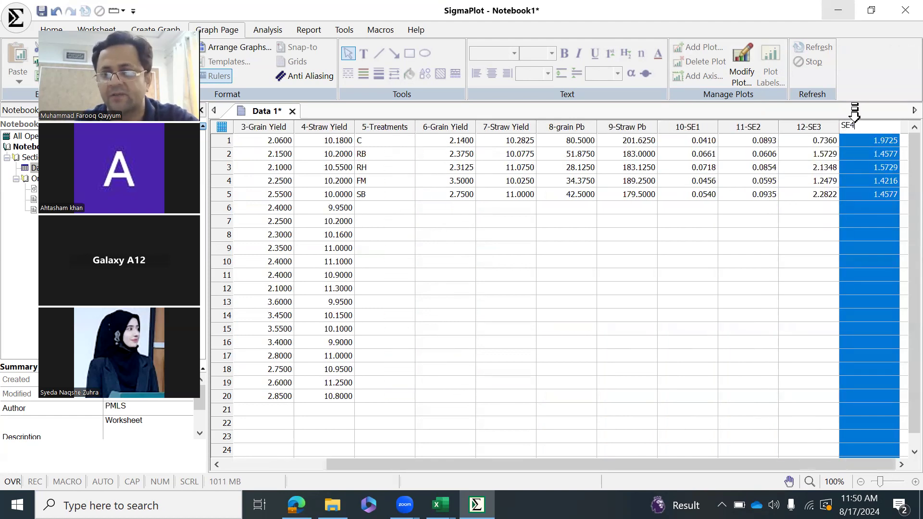
pyautogui.press('Return')
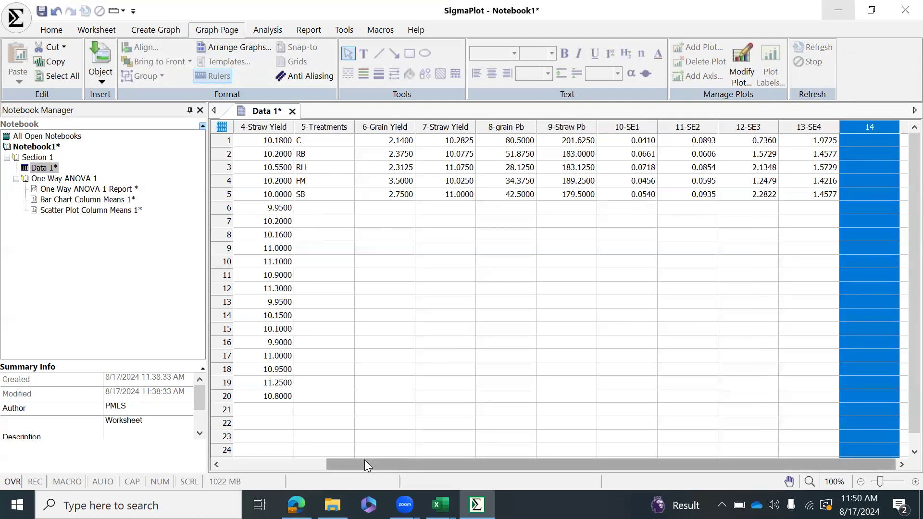
# Start a new single-series Line/Scatter graph with error bars from the worksheet data.
pyautogui.moveTo(364, 460); pyautogui.dragTo(287, 462)
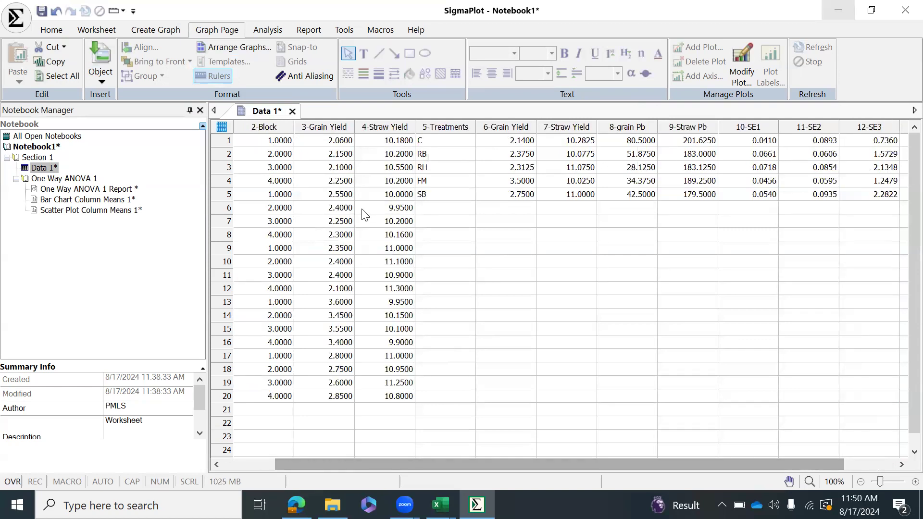
pyautogui.moveTo(358, 466); pyautogui.dragTo(304, 466)
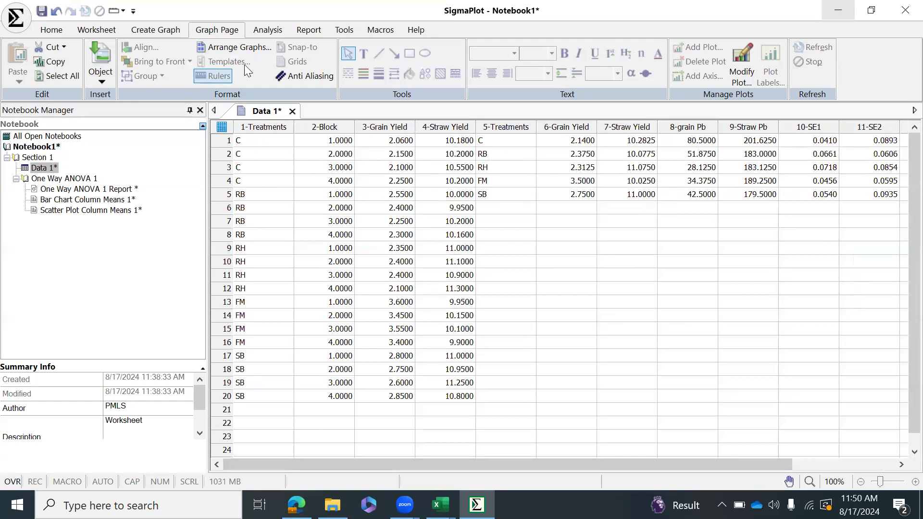
pyautogui.click(169, 31)
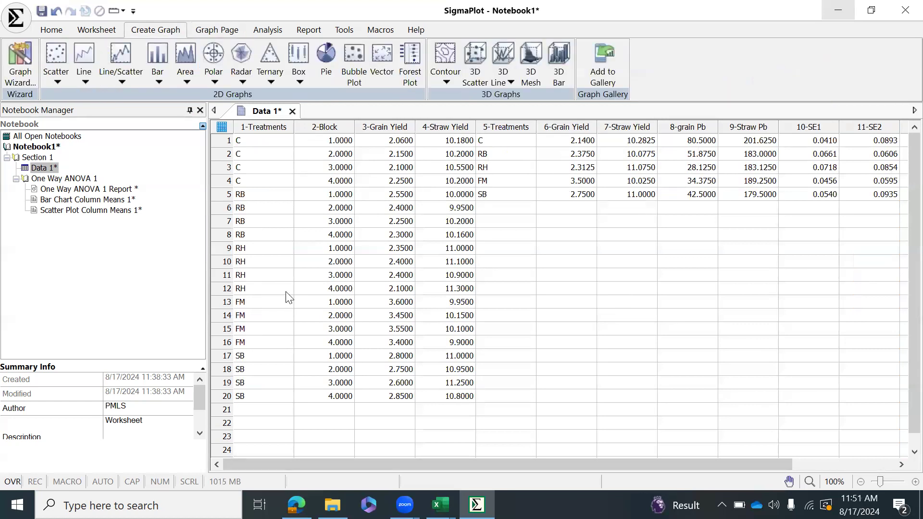
pyautogui.click(62, 80)
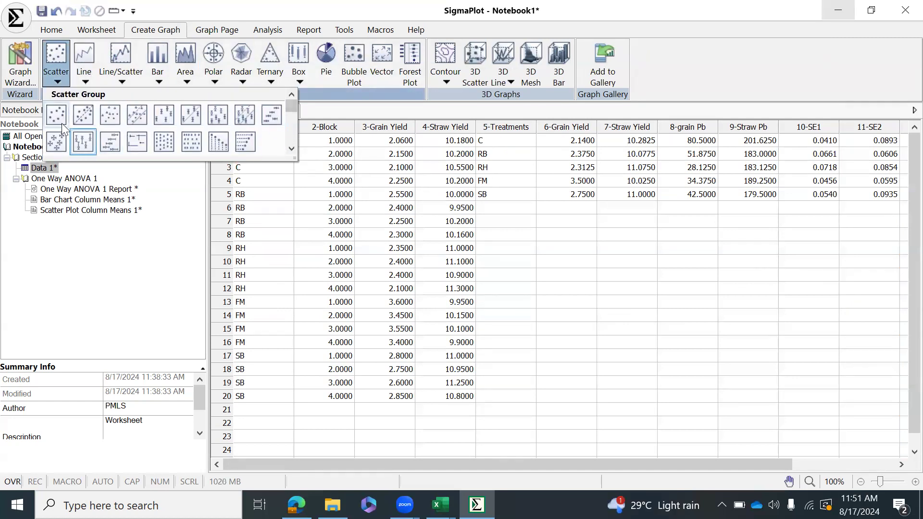
pyautogui.click(86, 77)
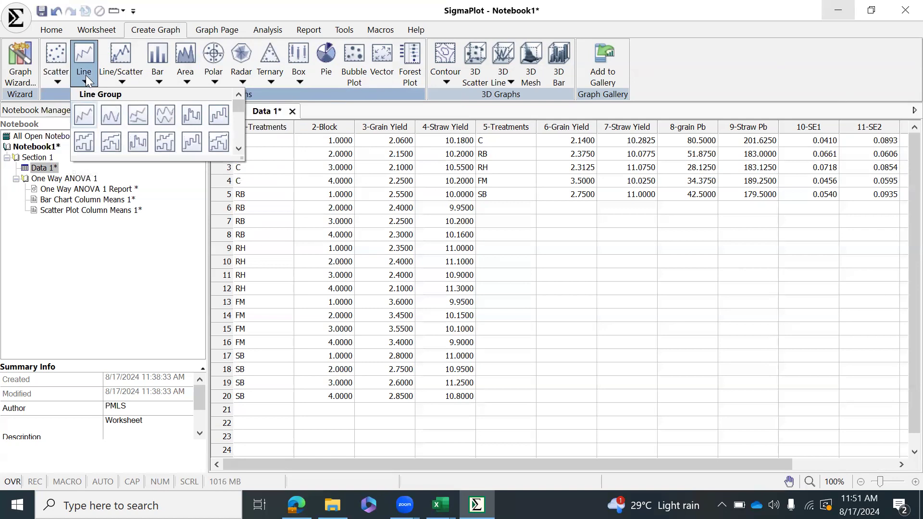
pyautogui.click(117, 80)
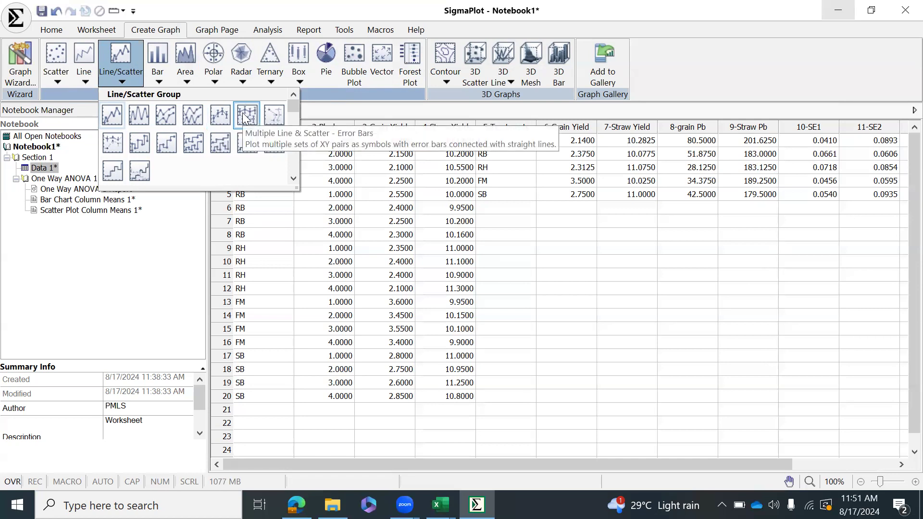
pyautogui.click(217, 114)
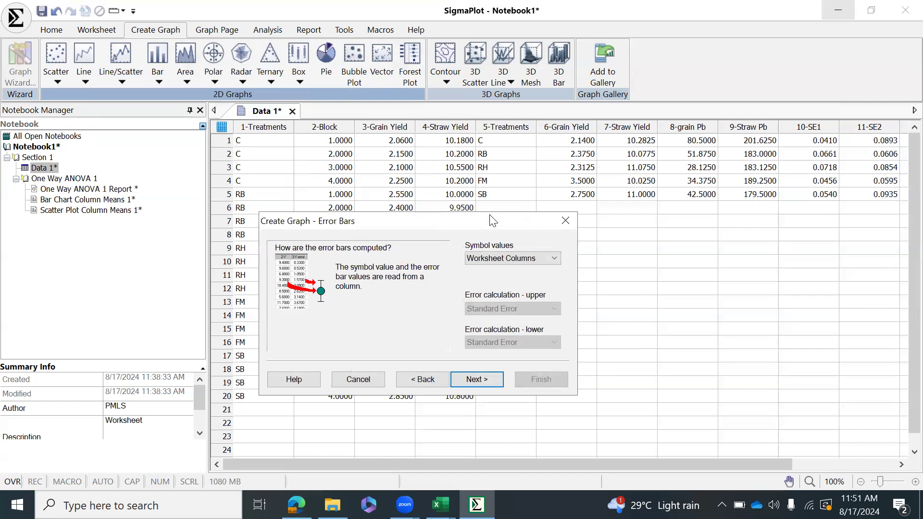
# Set the symbol values to By Category, Mean with Standard Error for the upper and lower error bars.
pyautogui.moveTo(493, 221); pyautogui.dragTo(740, 219)
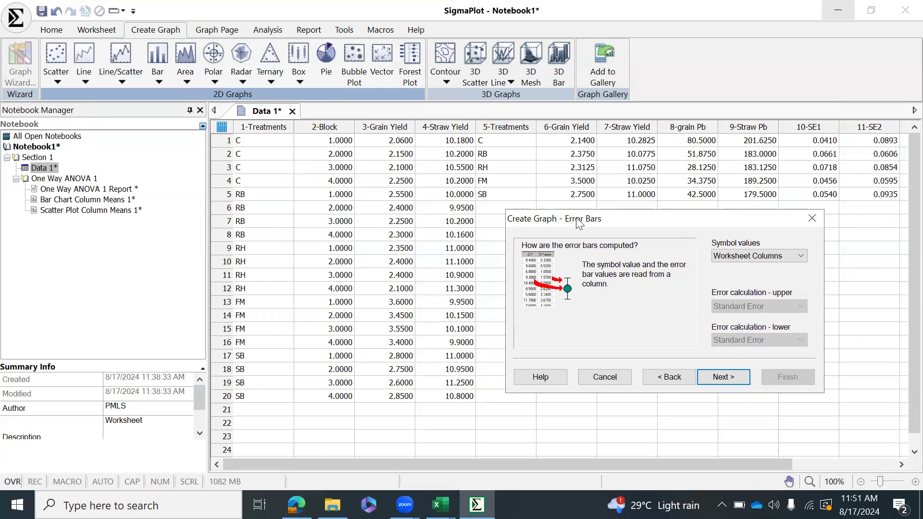
pyautogui.click(766, 259)
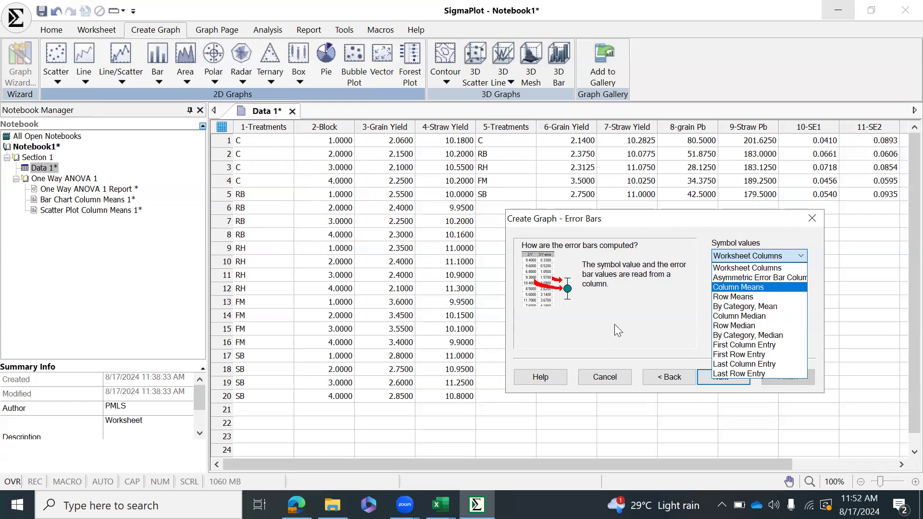
pyautogui.click(764, 306)
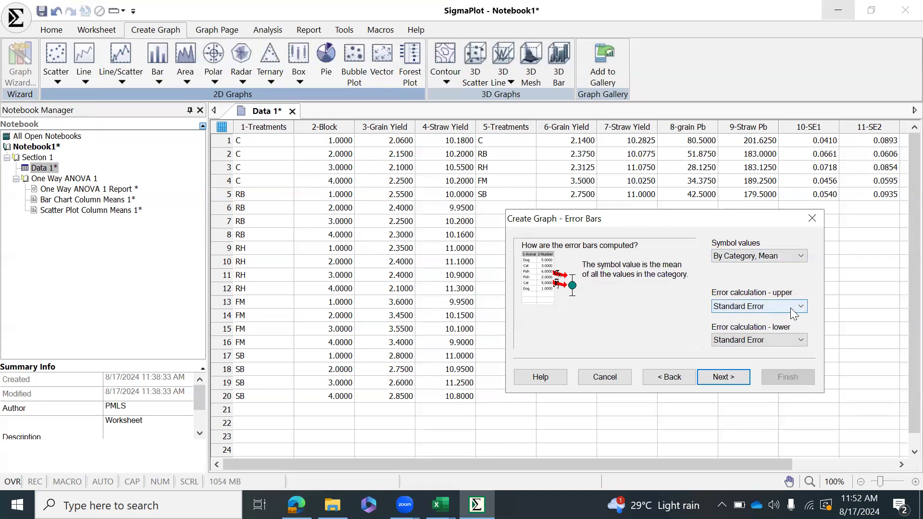
pyautogui.click(729, 375)
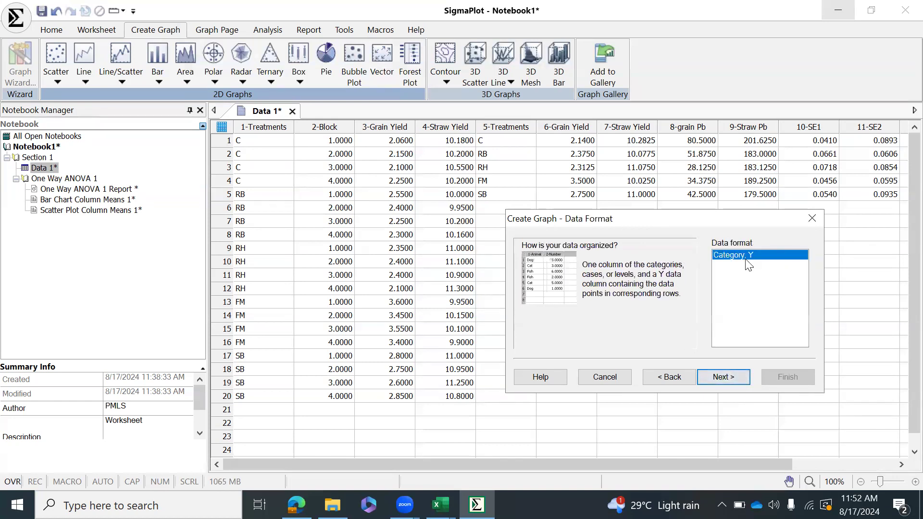
# Use the Category, Y format with 1-Treatments as categories and 3-Grain Yield as Y, and create the graph.
pyautogui.click(383, 120)
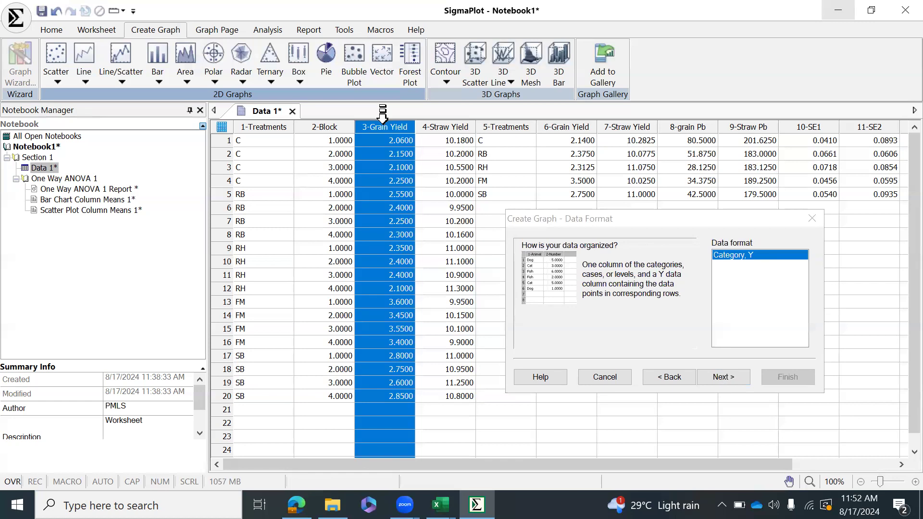
pyautogui.click(724, 377)
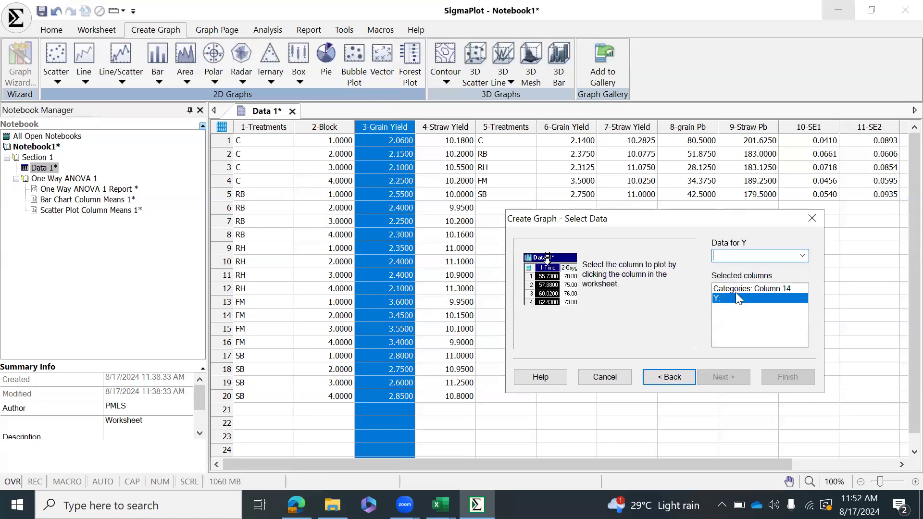
pyautogui.click(762, 288)
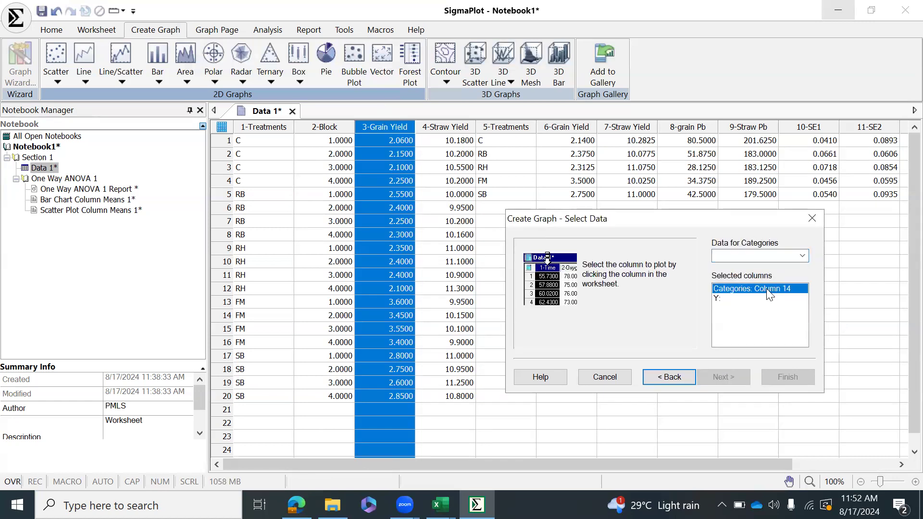
pyautogui.click(402, 115)
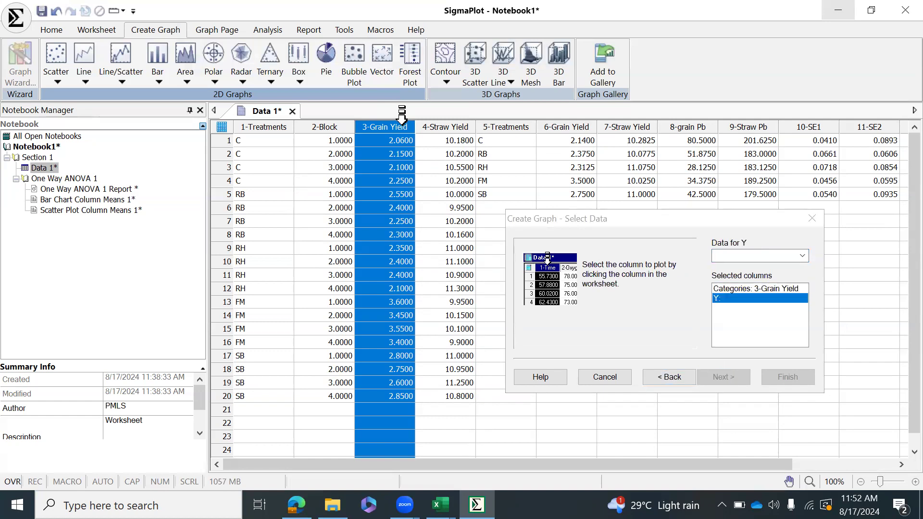
pyautogui.click(781, 288)
pyautogui.click(269, 117)
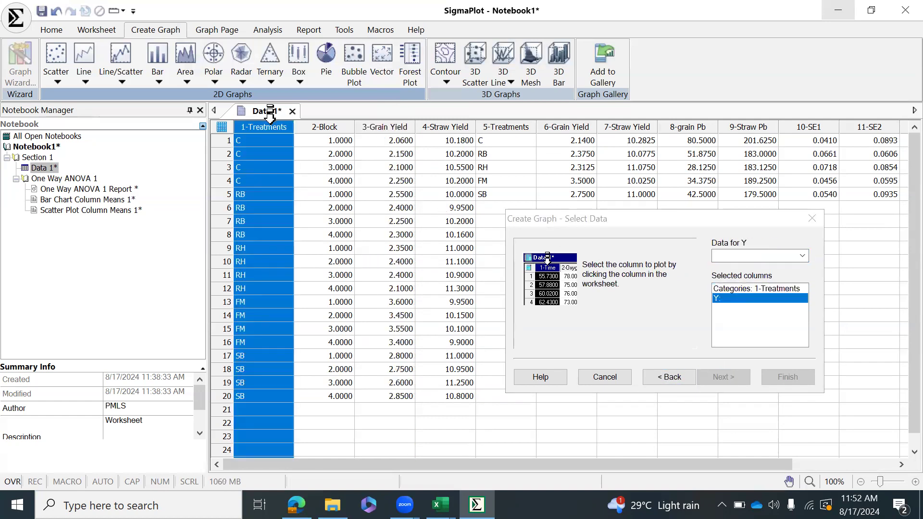
pyautogui.click(386, 120)
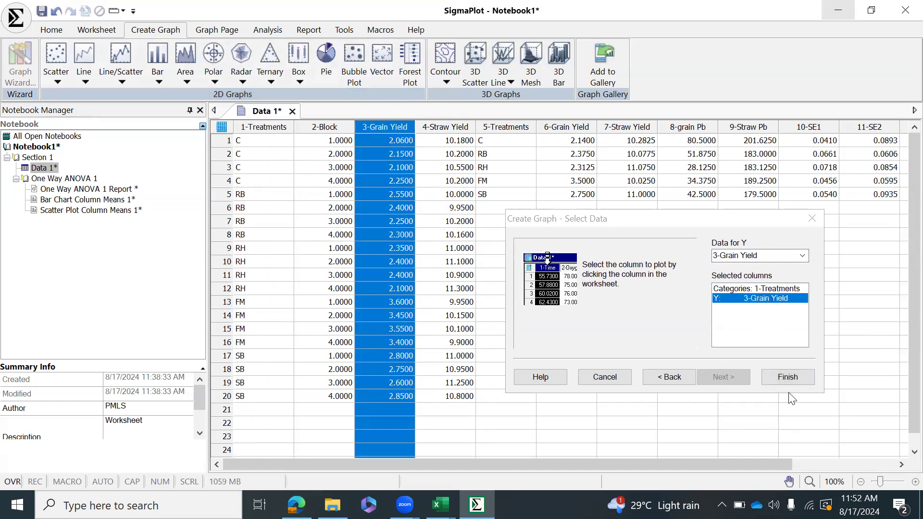
pyautogui.click(788, 376)
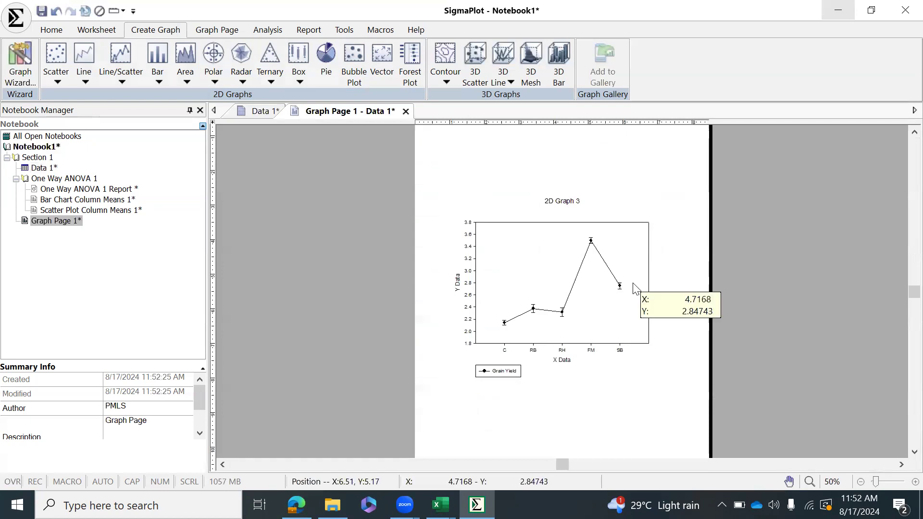
# Move the Grain Yield legend from below the line graph to the plot frame's upper right corner.
pyautogui.scroll(2, 633, 291)
pyautogui.scroll(2, 642, 287)
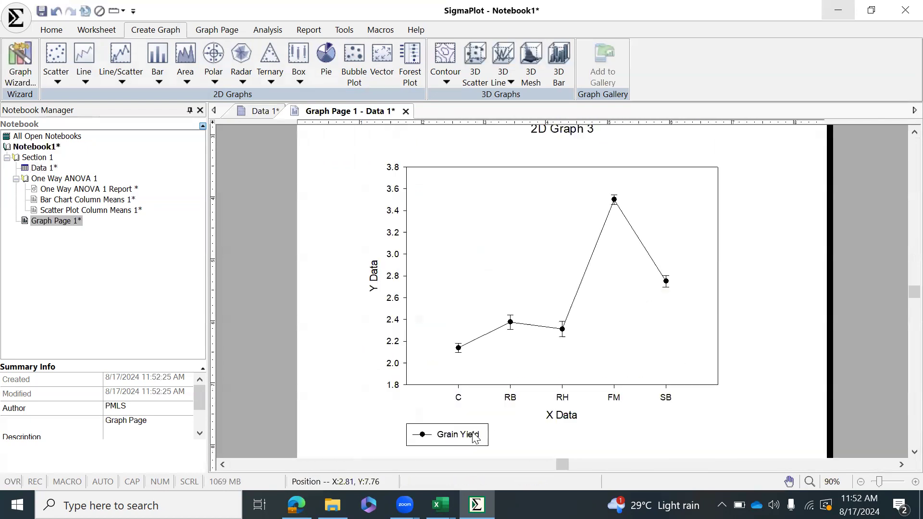
pyautogui.moveTo(537, 166); pyautogui.dragTo(709, 155)
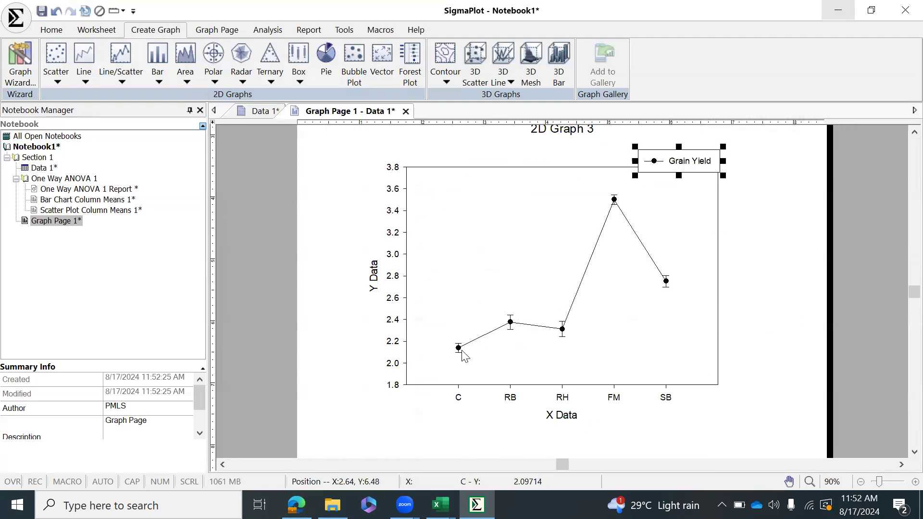
# Review the Grain Yield worksheet data against the new line graph.
pyautogui.click(257, 111)
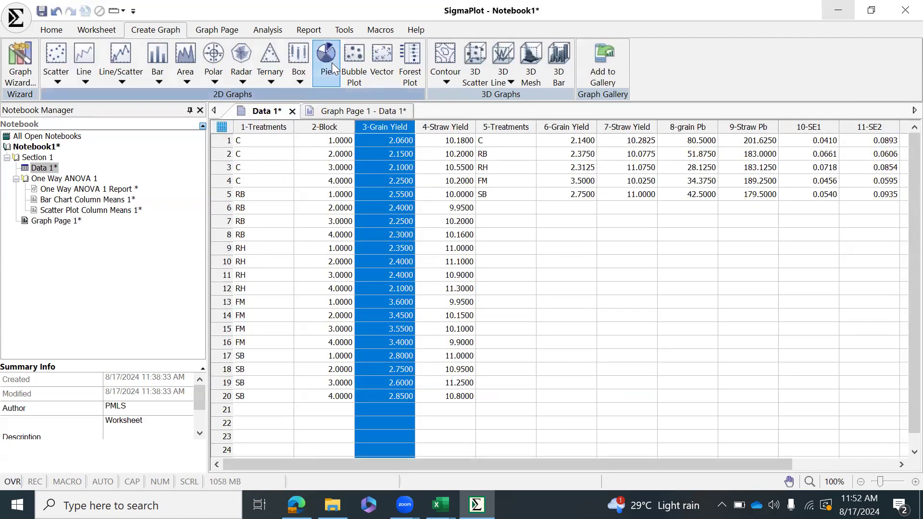
pyautogui.click(335, 111)
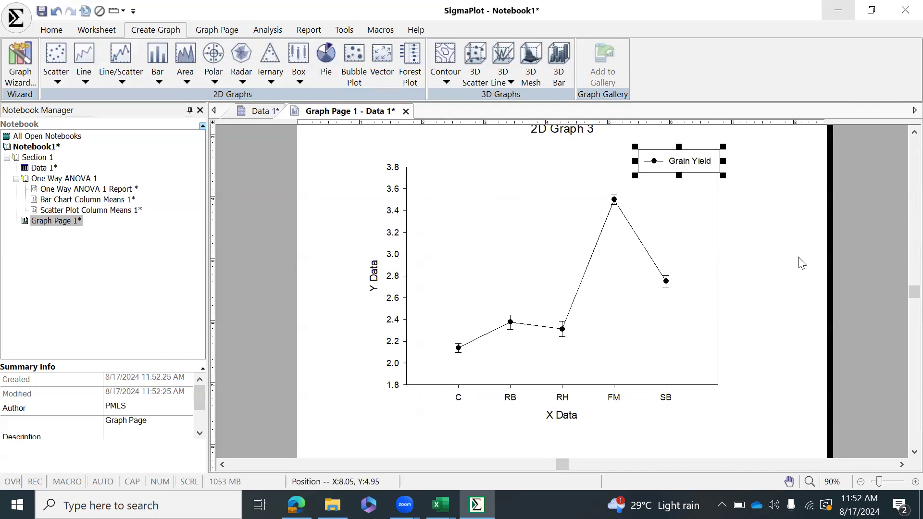
pyautogui.scroll(-1, 801, 263)
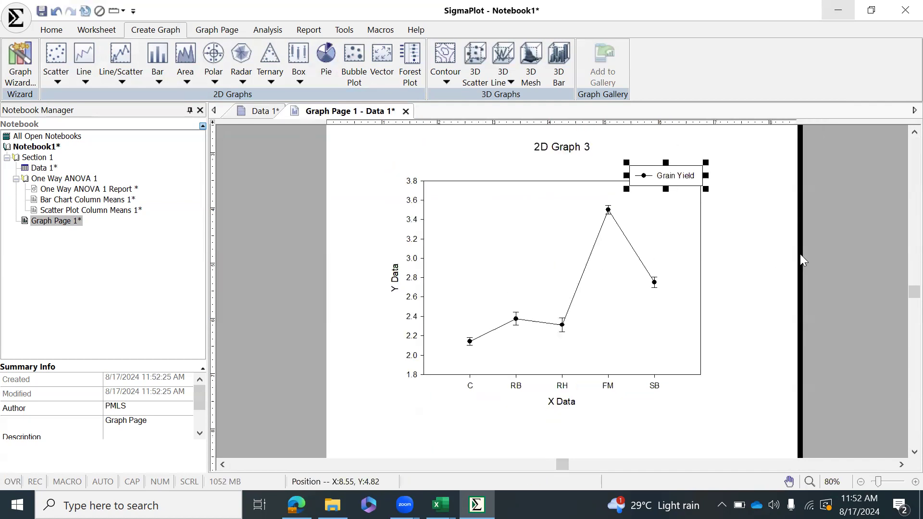
# Move 2D Graph 3 up and left so that it partly overhangs the page's left edge.
pyautogui.scroll(-3, 800, 254)
pyautogui.moveTo(533, 256); pyautogui.dragTo(353, 183)
pyautogui.click(616, 249)
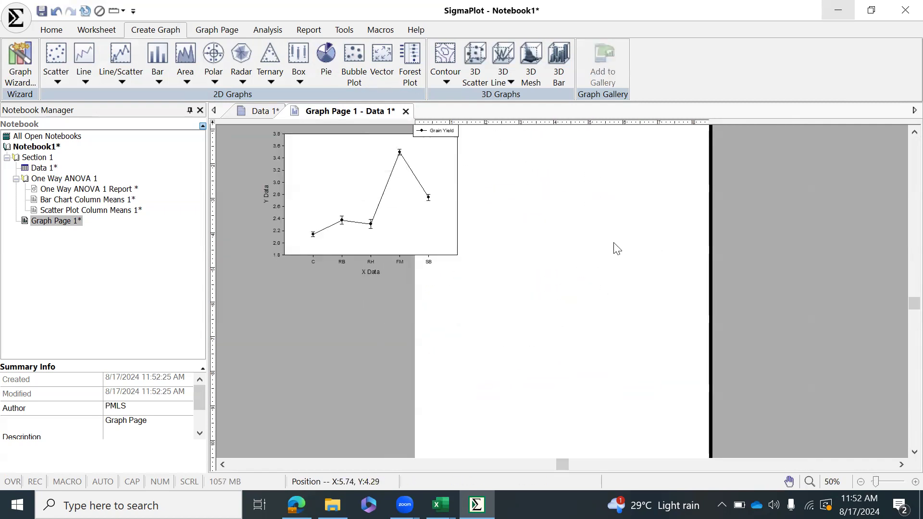
# Start a line/scatter graph with error bars from the Data 1 worksheet, with symbol values set to Worksheet Columns.
pyautogui.click(262, 115)
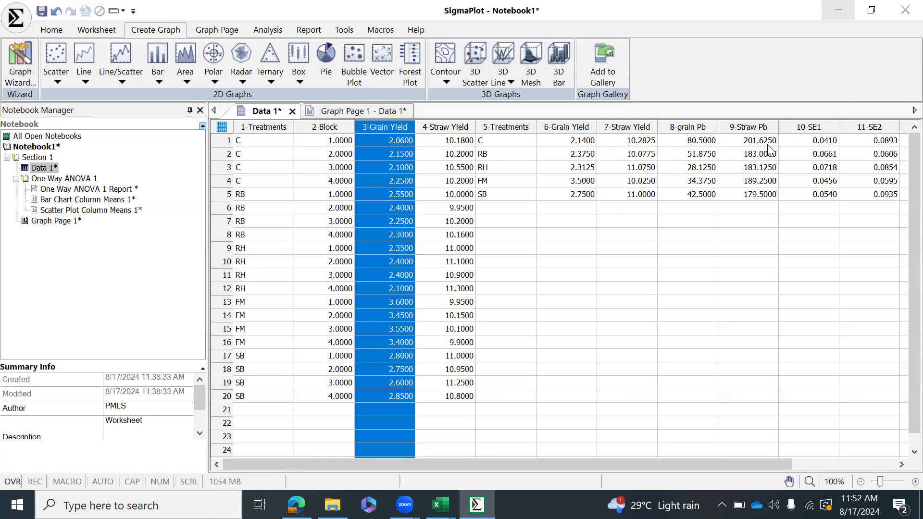
pyautogui.click(632, 237)
pyautogui.click(115, 77)
pyautogui.click(219, 118)
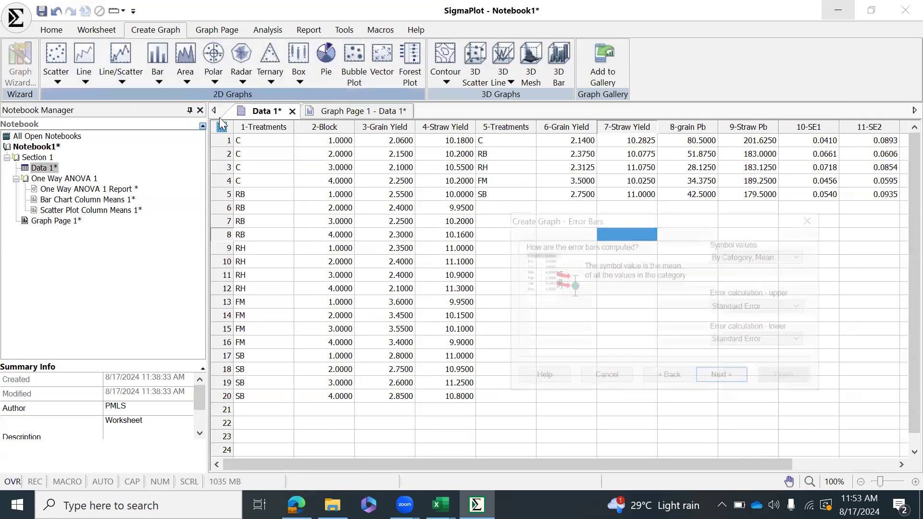
pyautogui.click(745, 257)
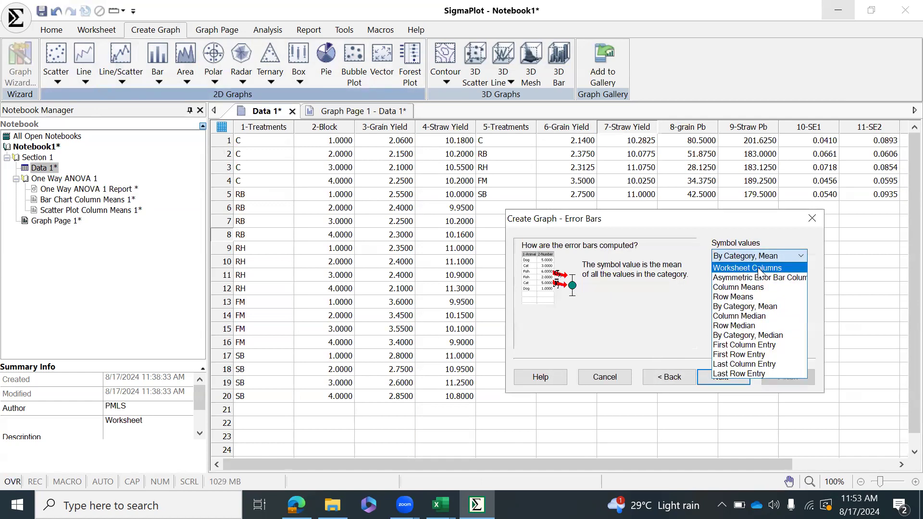
pyautogui.click(758, 268)
pyautogui.click(723, 379)
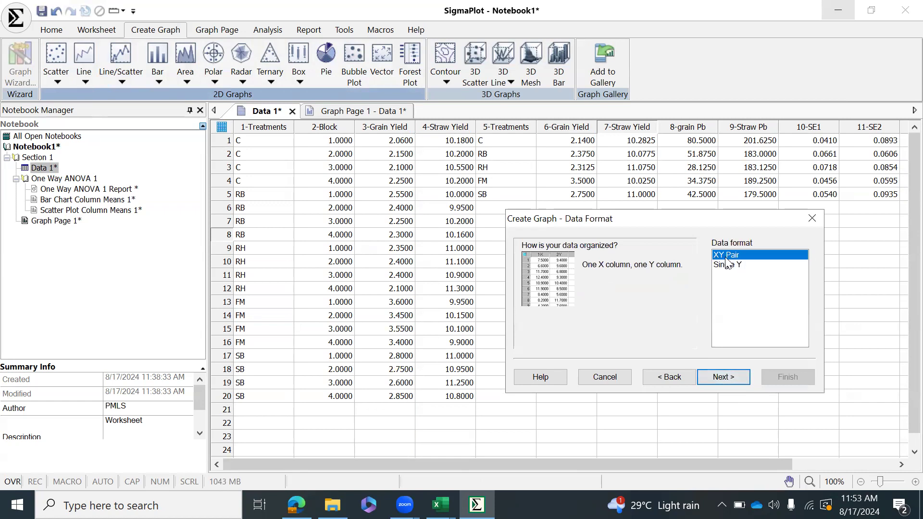
# Use the XY Pair format with 5-Treatments as X, 6-Grain Yield as Y and 10-SE1 as error, and create the graph.
pyautogui.click(735, 378)
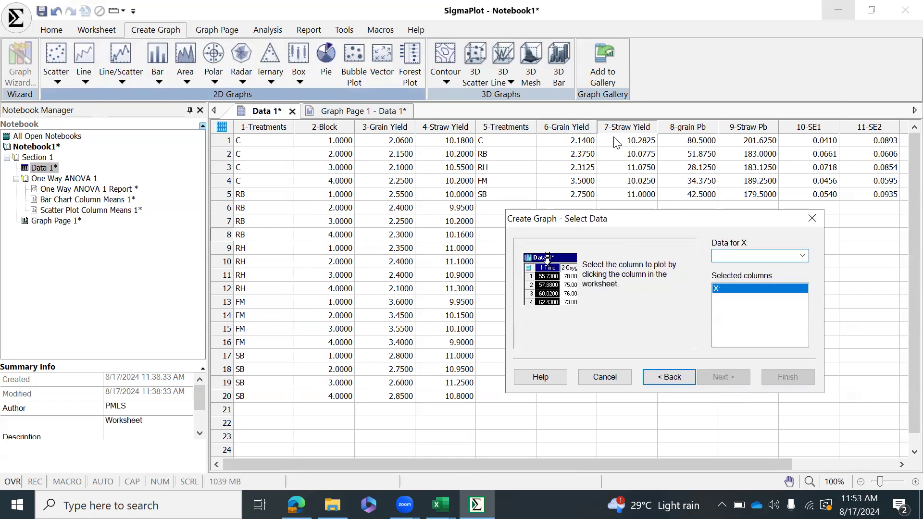
pyautogui.click(510, 118)
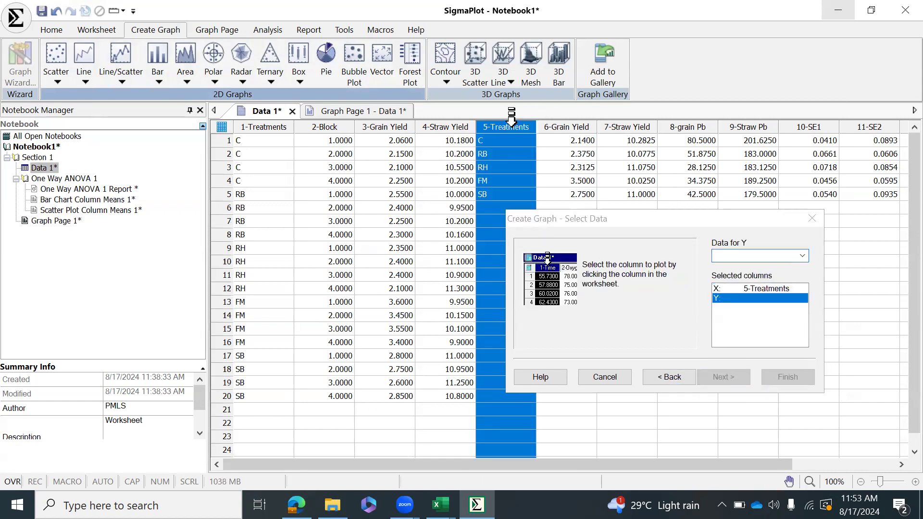
pyautogui.click(549, 117)
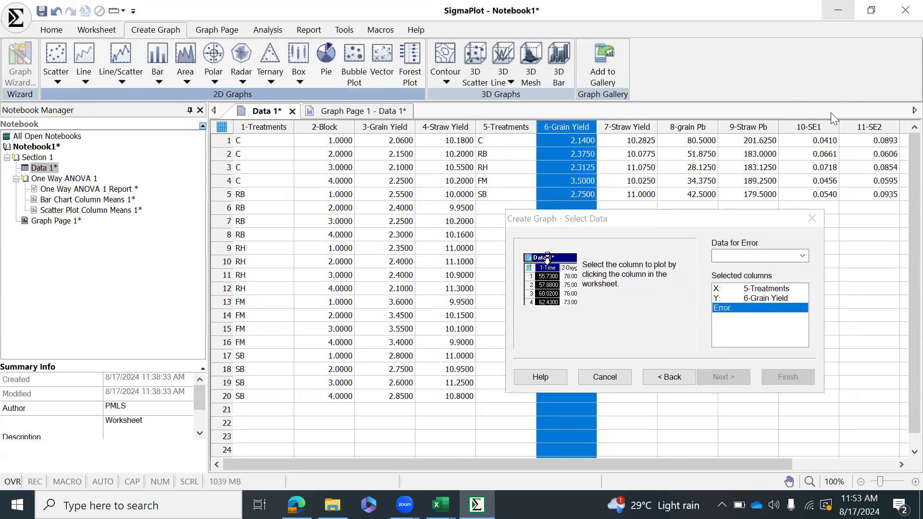
pyautogui.click(815, 115)
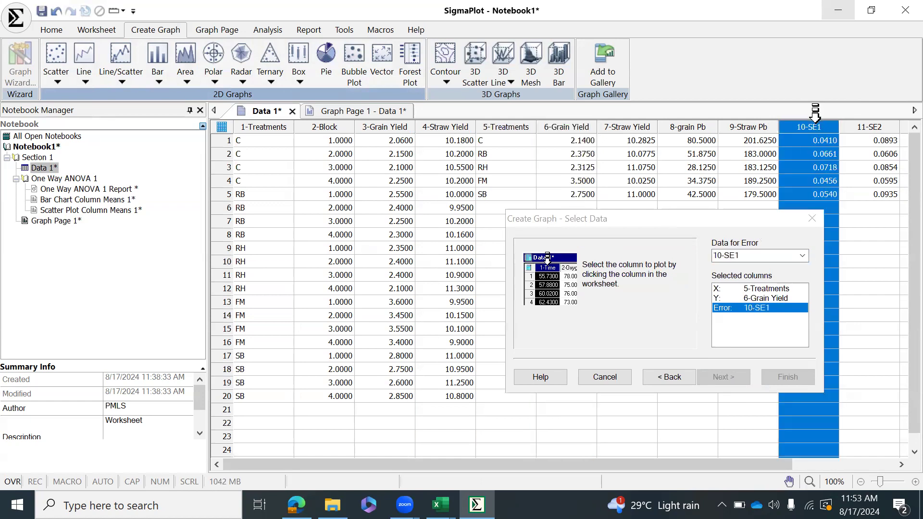
pyautogui.click(788, 378)
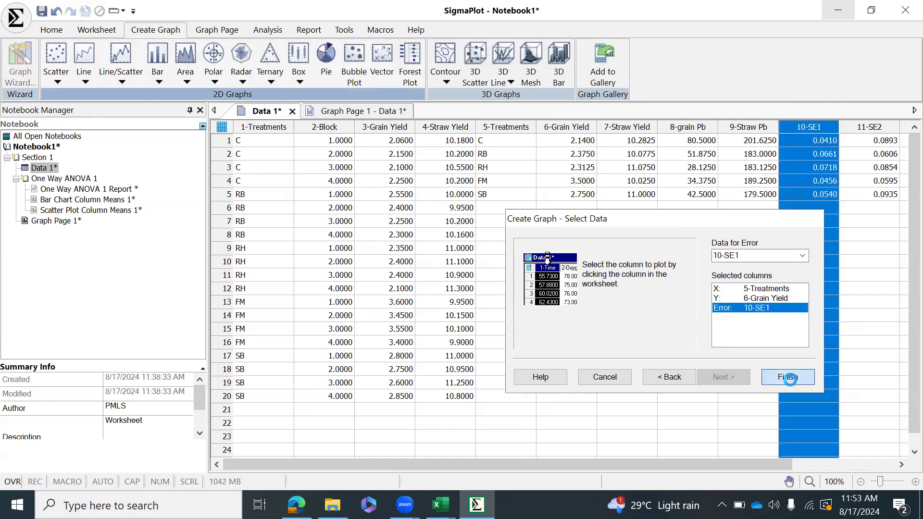
# Place 2D Graph 4 directly to the right of 2D Graph 3, aligned at the same height.
pyautogui.moveTo(619, 297); pyautogui.dragTo(619, 235)
pyautogui.scroll(1, 622, 359)
pyautogui.moveTo(542, 214); pyautogui.dragTo(528, 207)
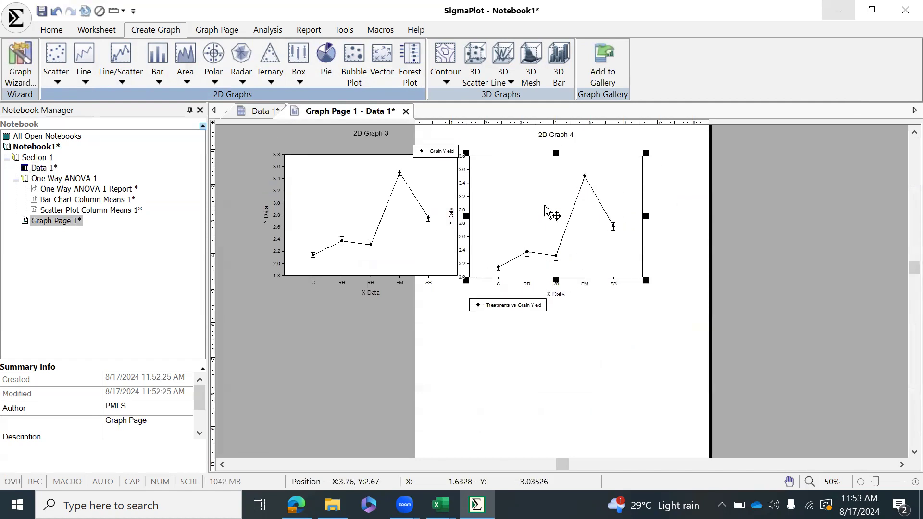
pyautogui.click(575, 341)
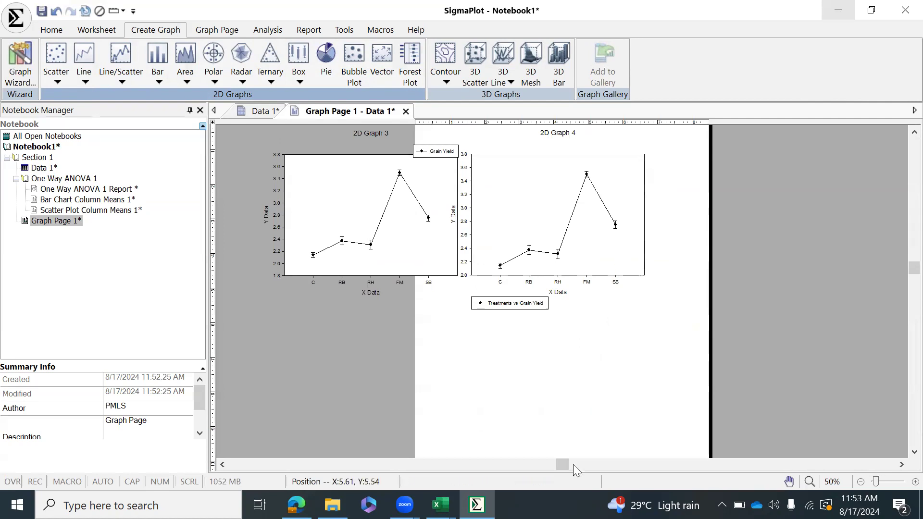
# Compare the two line graphs and check the Y axis scaling range of 2D Graph 4.
pyautogui.keyDown('ctrl'); pyautogui.scroll(2, 465, 338); pyautogui.keyUp('ctrl')
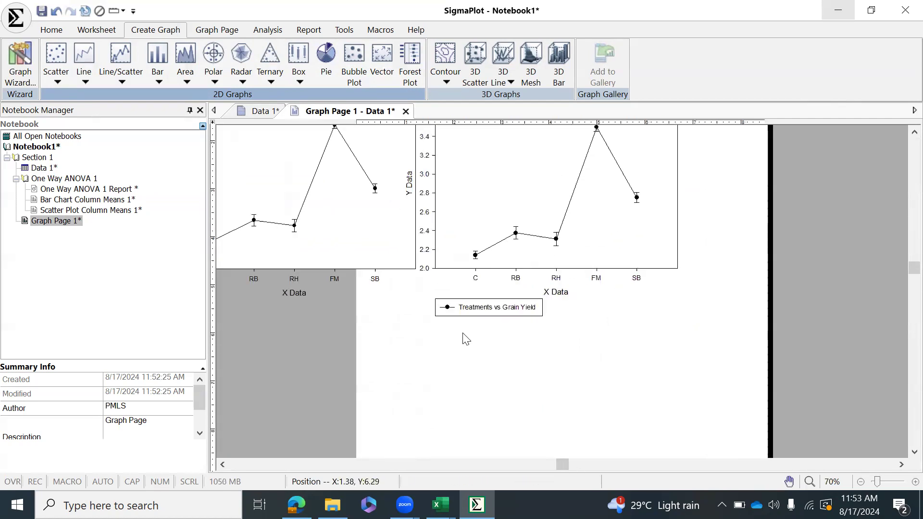
pyautogui.click(223, 464)
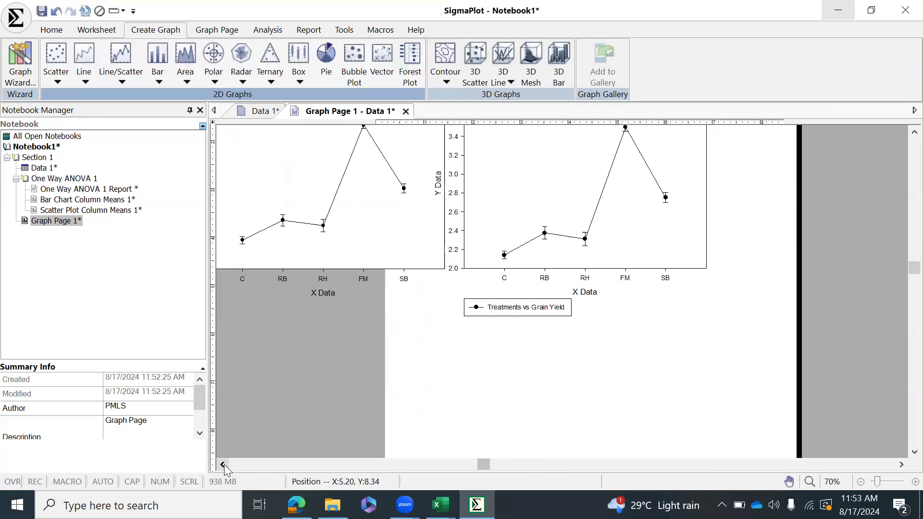
pyautogui.click(224, 464)
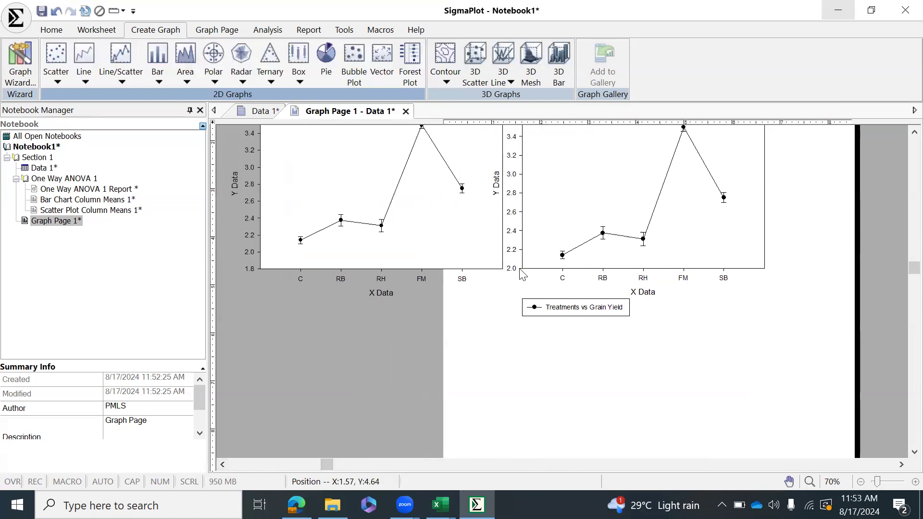
pyautogui.moveTo(564, 211)
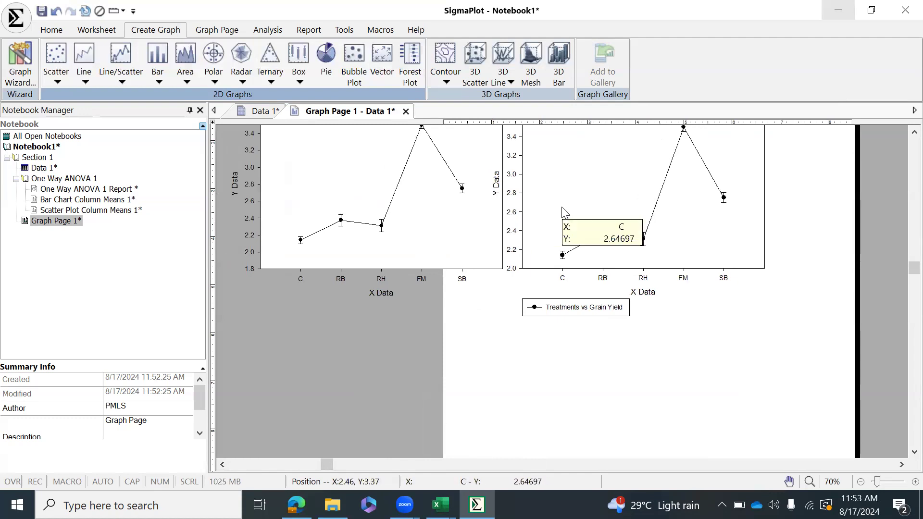
pyautogui.doubleClick(570, 184)
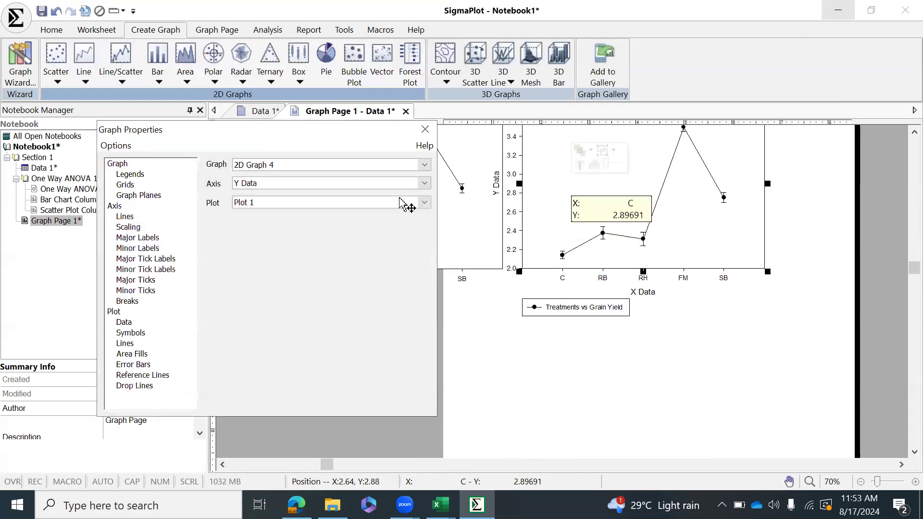
pyautogui.click(129, 227)
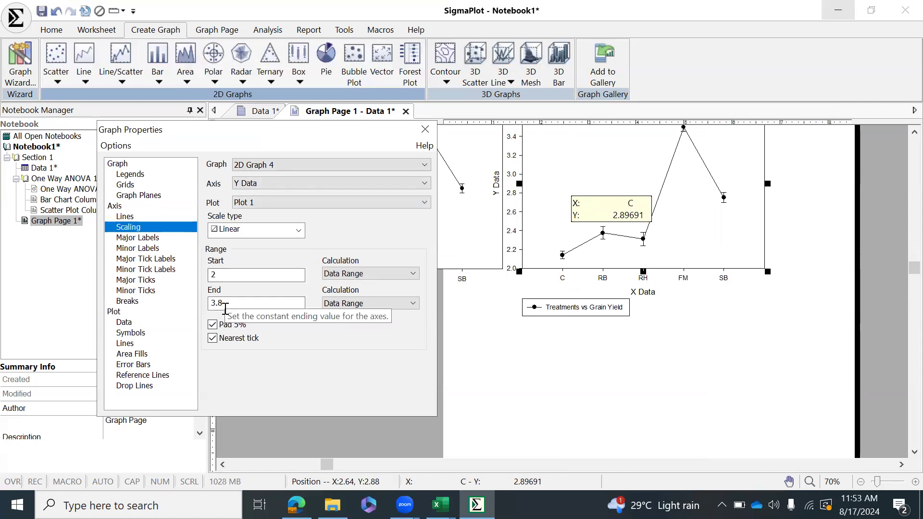
pyautogui.click(425, 129)
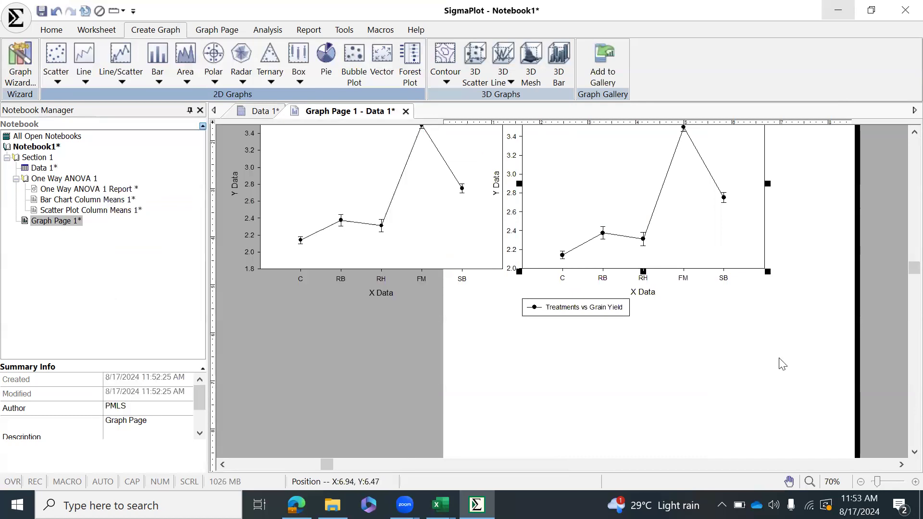
# Shift 2D Graph 4 slightly to the right, widening the gap to 2D Graph 3.
pyautogui.scroll(3, 834, 371)
pyautogui.moveTo(599, 241); pyautogui.dragTo(633, 242)
pyautogui.click(748, 383)
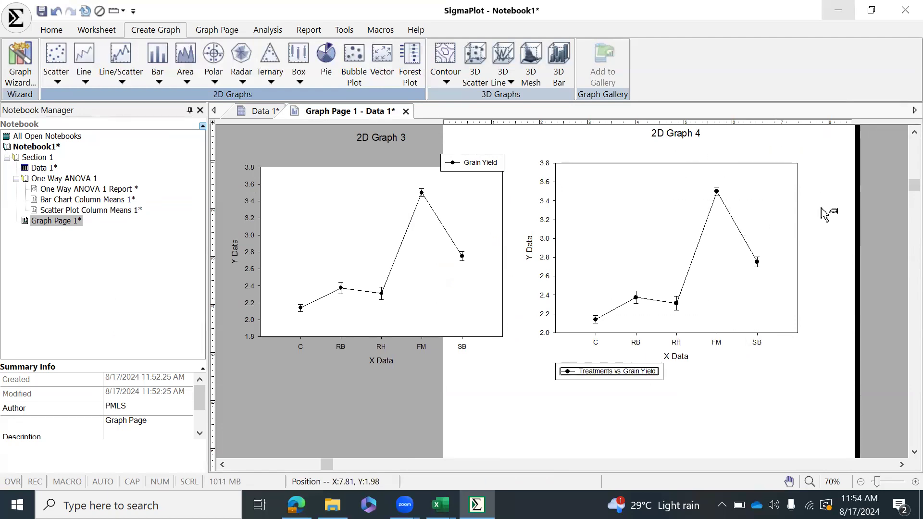
# Check the legend settings of 2D Graph 4 and the worksheet columns behind the graph.
pyautogui.doubleClick(646, 377)
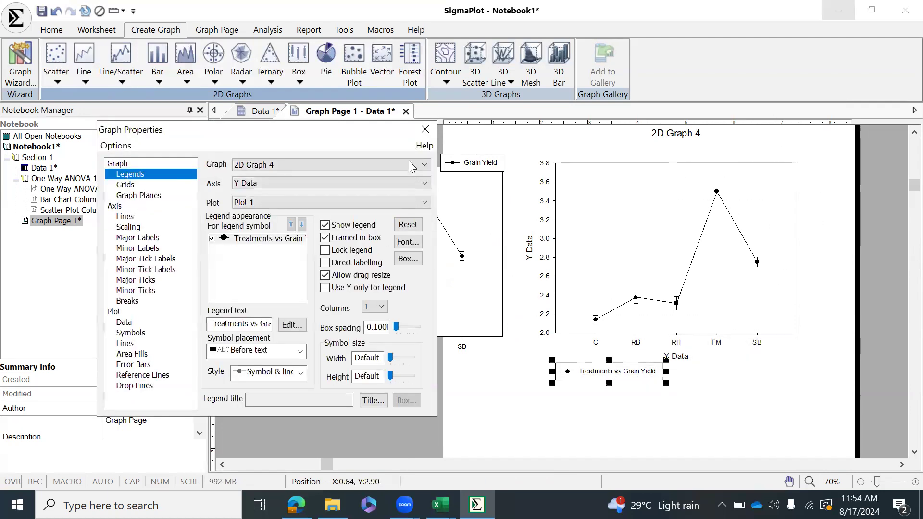
pyautogui.click(424, 130)
pyautogui.click(267, 111)
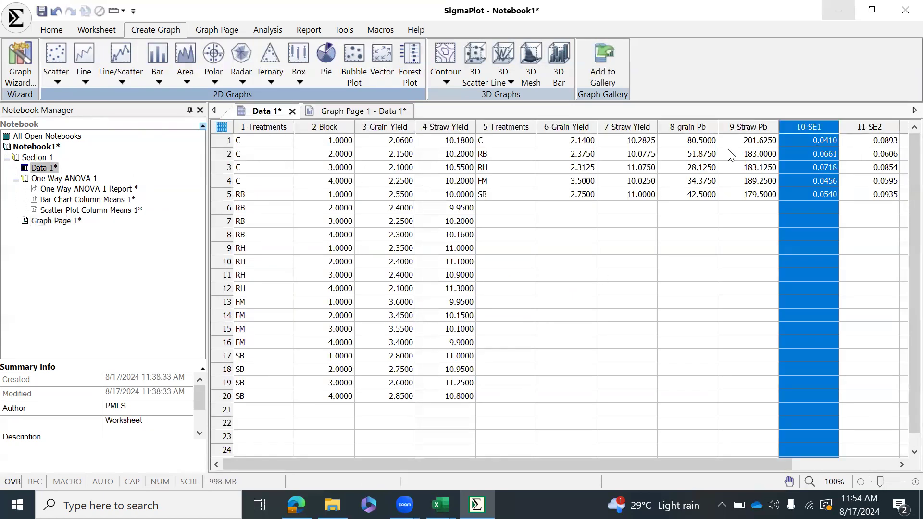
pyautogui.click(330, 112)
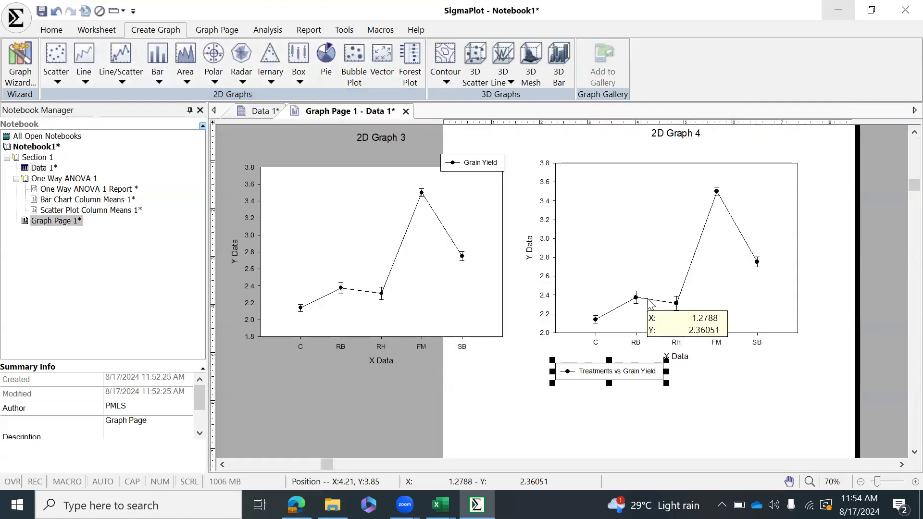
# Widen the Treatments vs Grain Yield legend and move it from below the graph into the plot's lower right area.
pyautogui.scroll(-3, 646, 308)
pyautogui.scroll(-1, 610, 364)
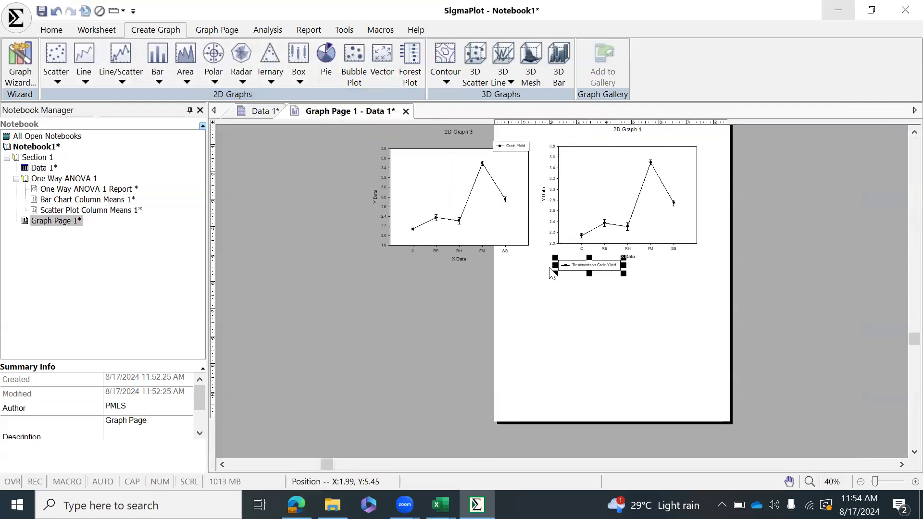
pyautogui.click(614, 277)
pyautogui.click(606, 272)
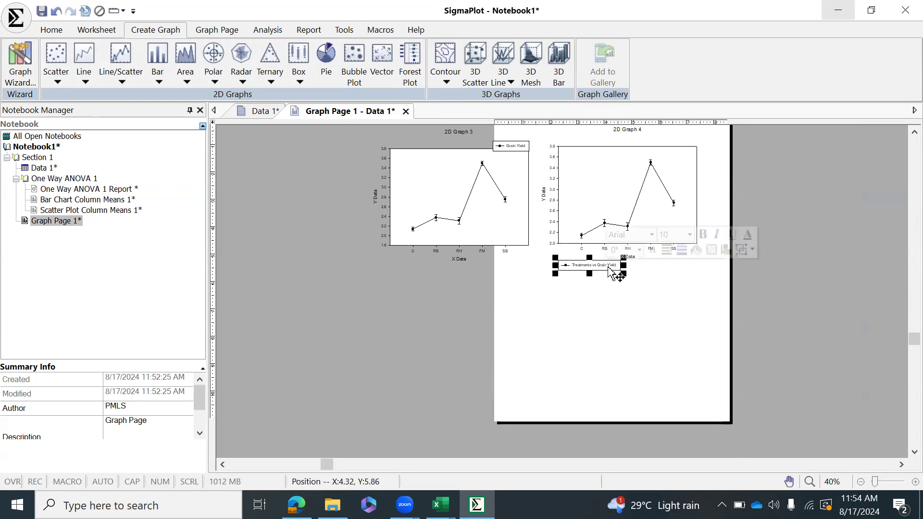
pyautogui.click(592, 267)
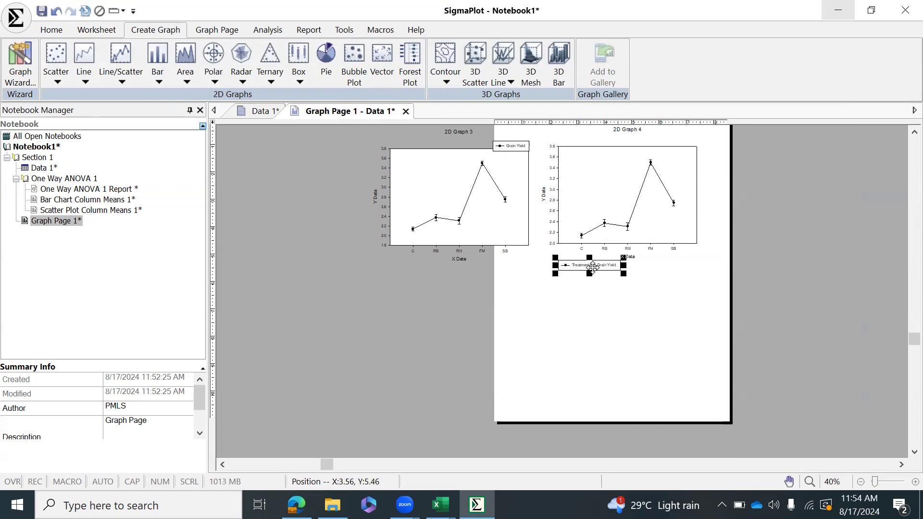
pyautogui.click(565, 267)
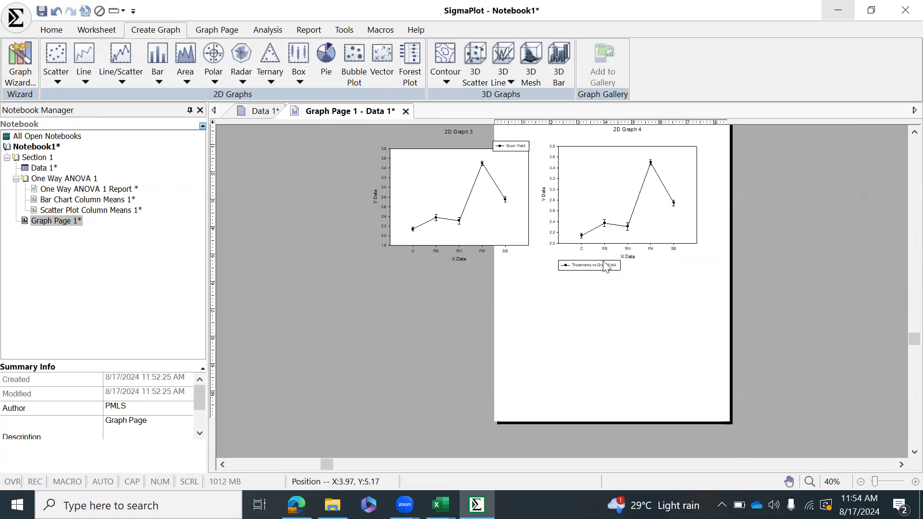
pyautogui.click(565, 269)
pyautogui.click(552, 266)
pyautogui.click(671, 269)
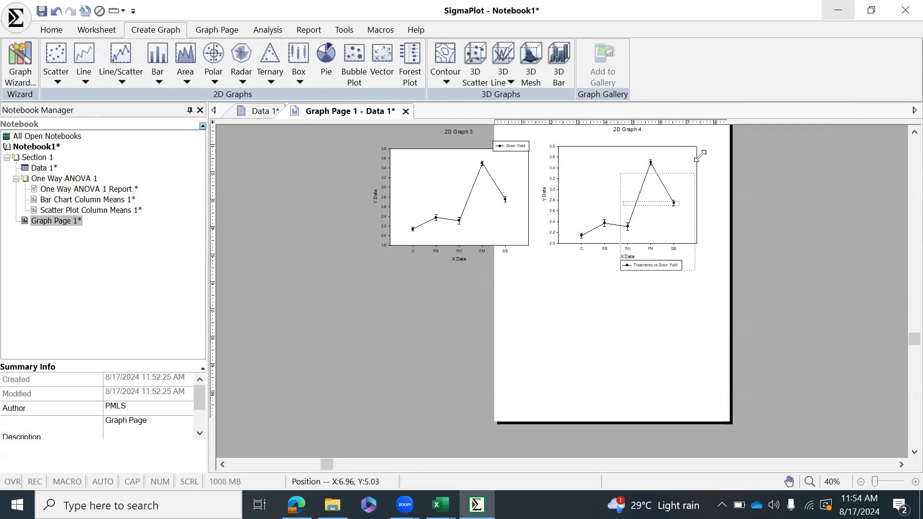
pyautogui.moveTo(699, 155); pyautogui.dragTo(697, 211)
pyautogui.click(718, 309)
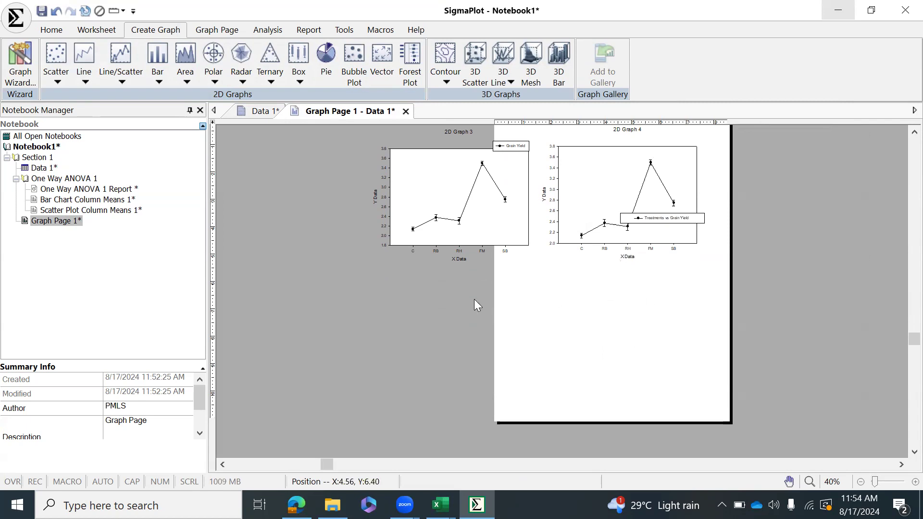
# Start a vertical bar chart with error bars, using By Category, Mean symbol values and Standard Error for the upper error calculation.
pyautogui.click(243, 115)
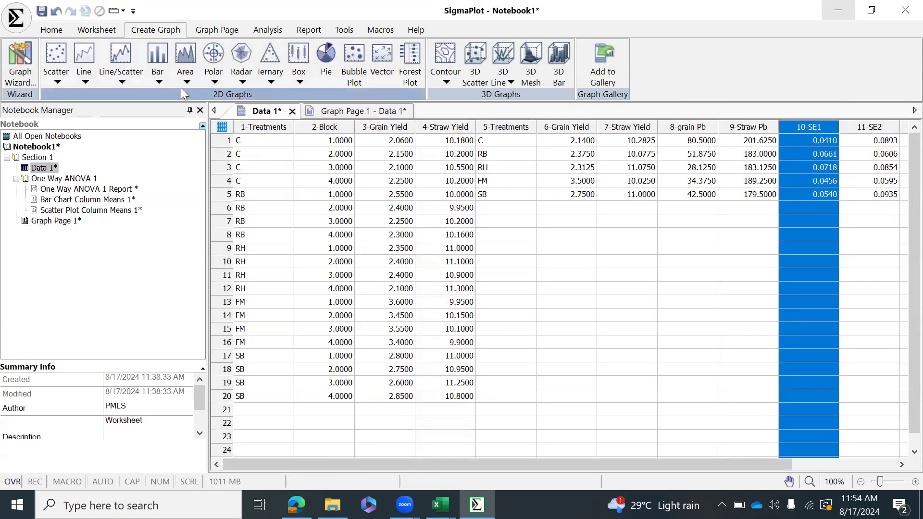
pyautogui.click(160, 81)
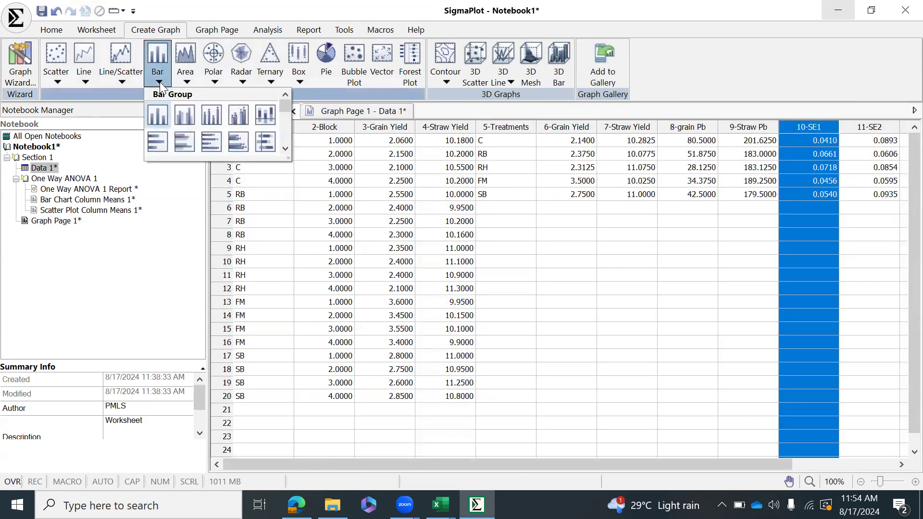
pyautogui.click(212, 120)
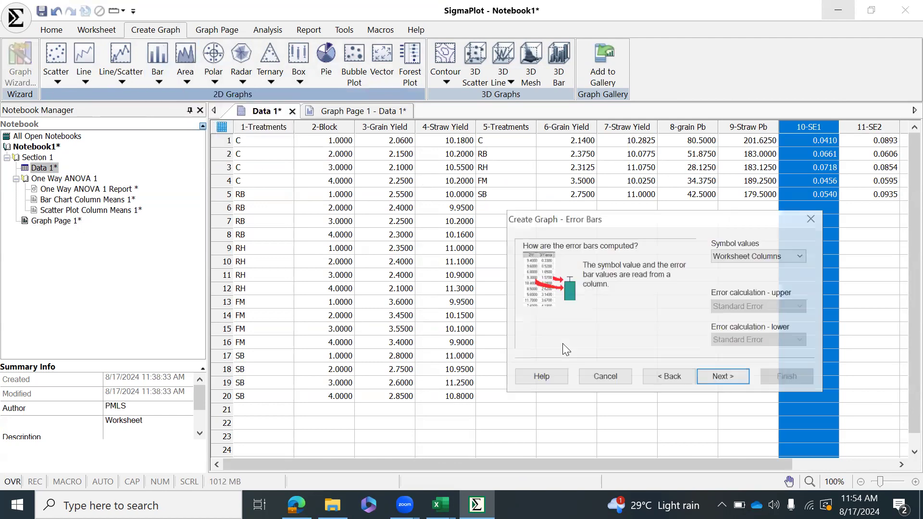
pyautogui.click(757, 255)
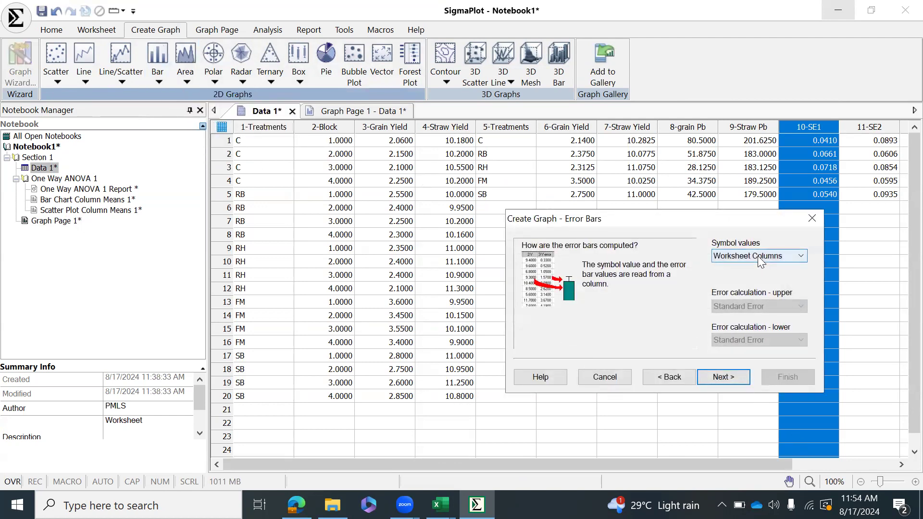
pyautogui.click(769, 307)
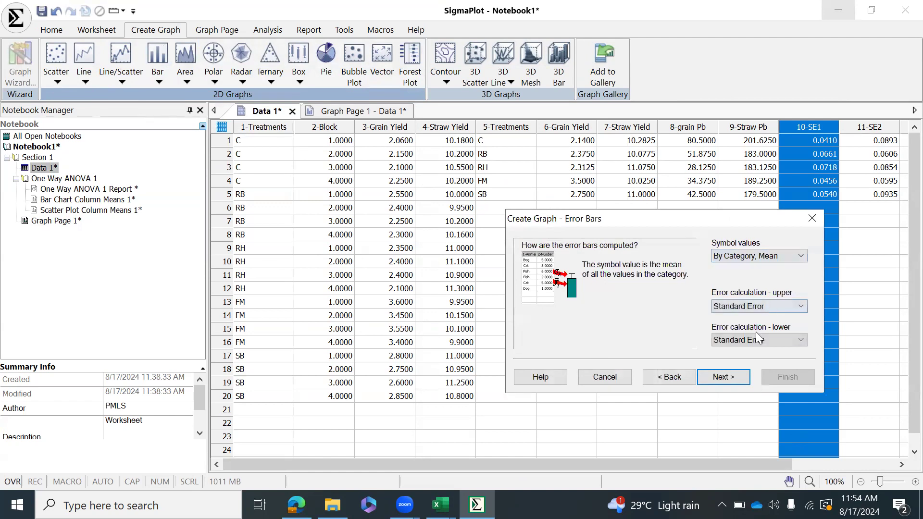
pyautogui.click(733, 375)
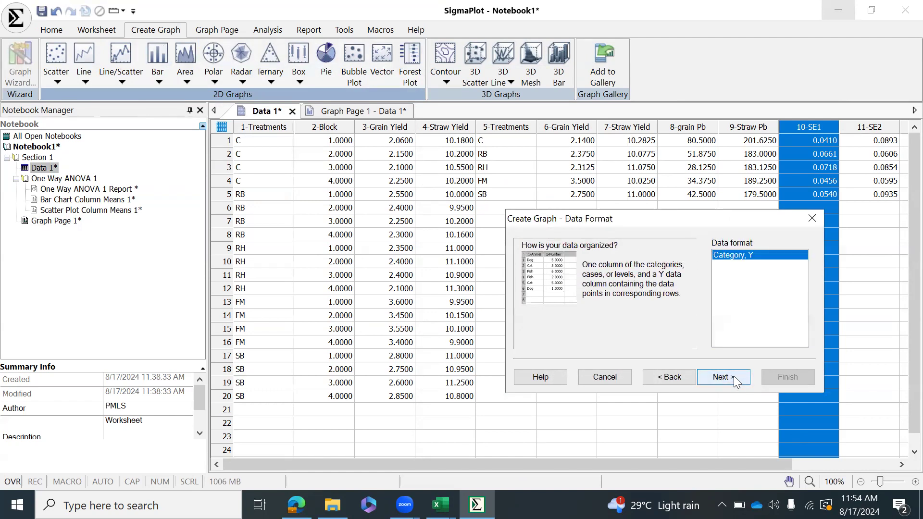
# Plot 1-Treatments as categories against 3-Grain Yield as Y, and place the new bar chart below 2D Graph 3.
pyautogui.click(734, 375)
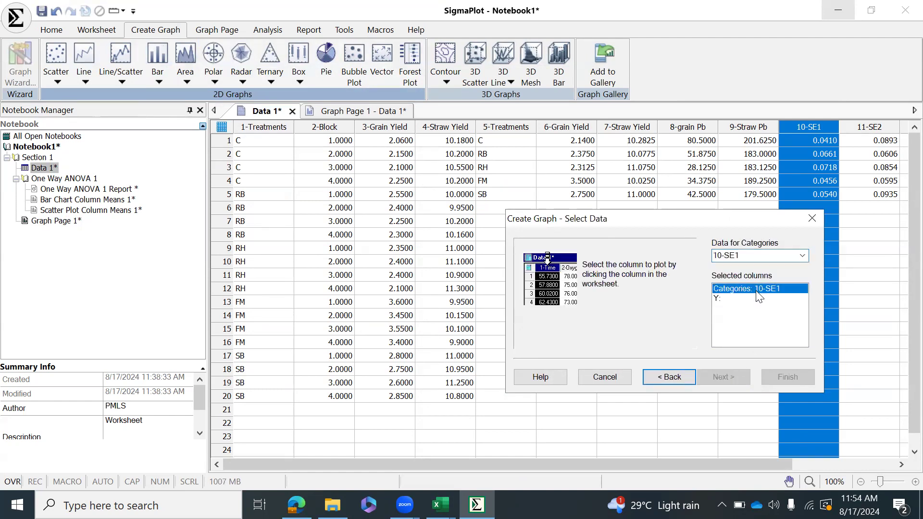
pyautogui.click(243, 128)
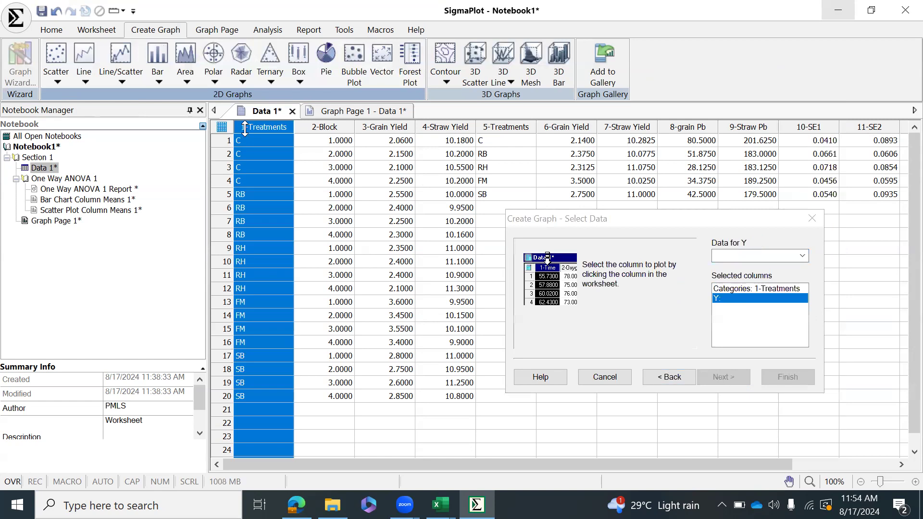
pyautogui.click(385, 128)
pyautogui.click(794, 382)
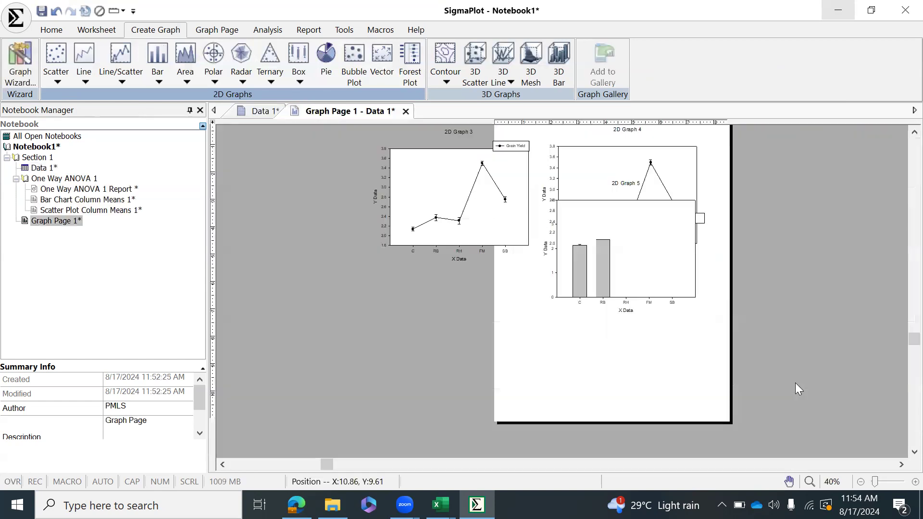
pyautogui.moveTo(675, 216)
pyautogui.mouseDown()
pyautogui.moveTo(569, 313)
pyautogui.moveTo(495, 301)
pyautogui.moveTo(511, 288)
pyautogui.mouseUp()
pyautogui.click(620, 379)
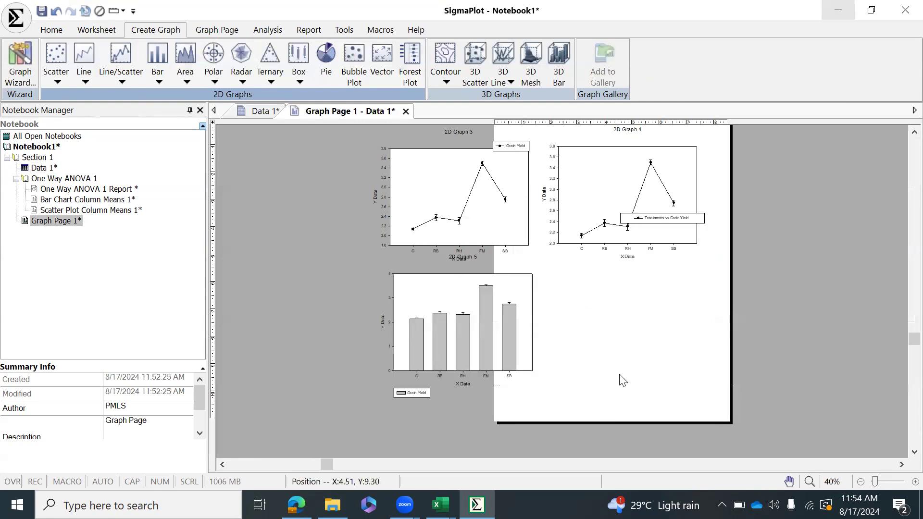
pyautogui.scroll(-1, 622, 375)
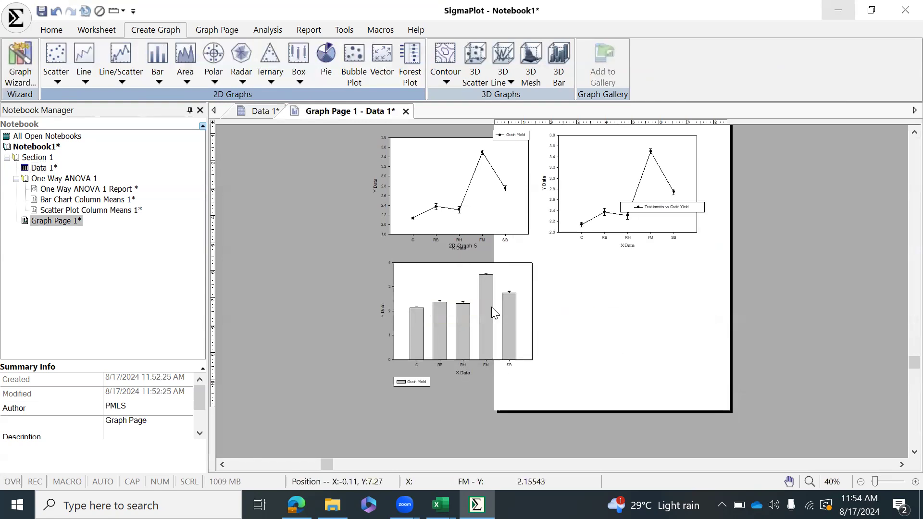
# Set the error bar direction of 2D Graph 5 to Y both and check its bar fill settings.
pyautogui.doubleClick(421, 286)
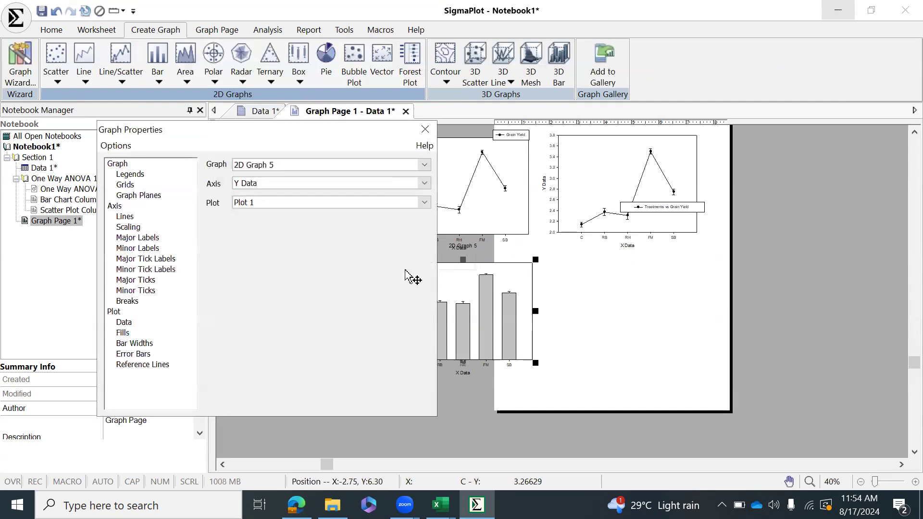
pyautogui.click(129, 343)
pyautogui.click(133, 353)
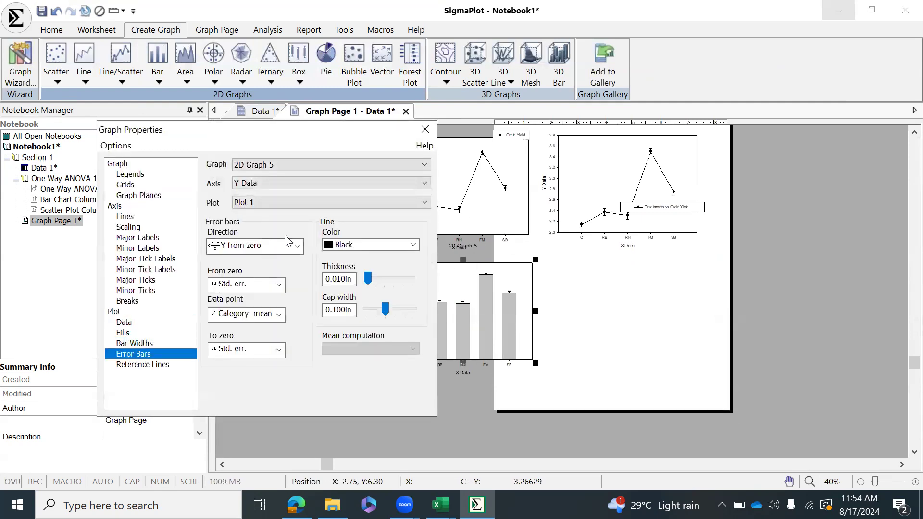
pyautogui.click(291, 246)
pyautogui.click(257, 258)
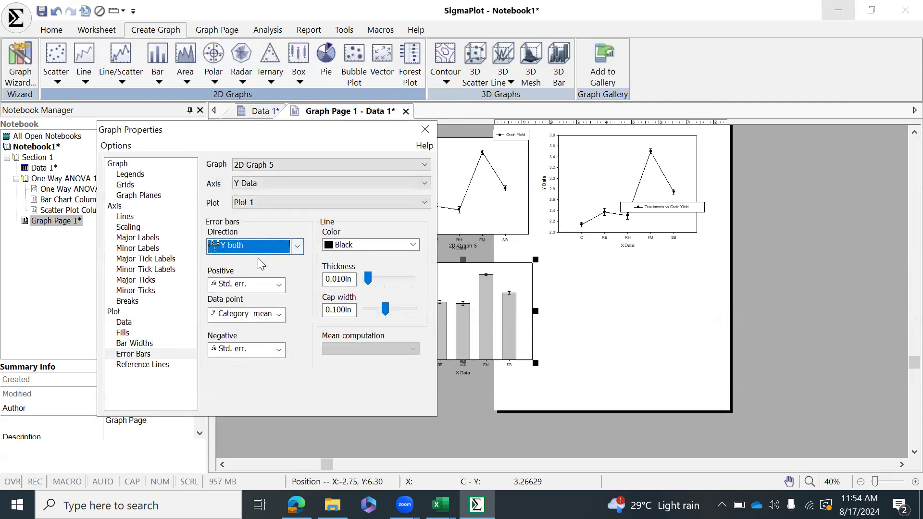
pyautogui.click(135, 343)
pyautogui.click(126, 332)
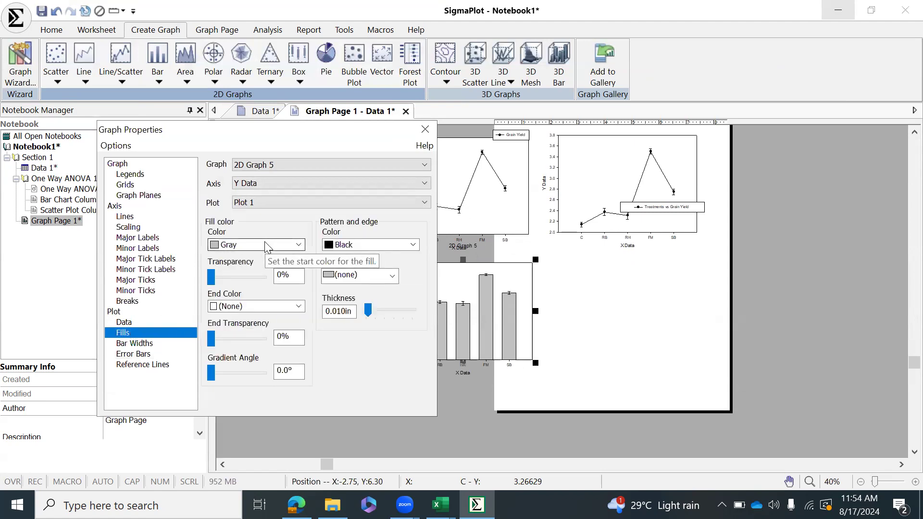
pyautogui.click(567, 267)
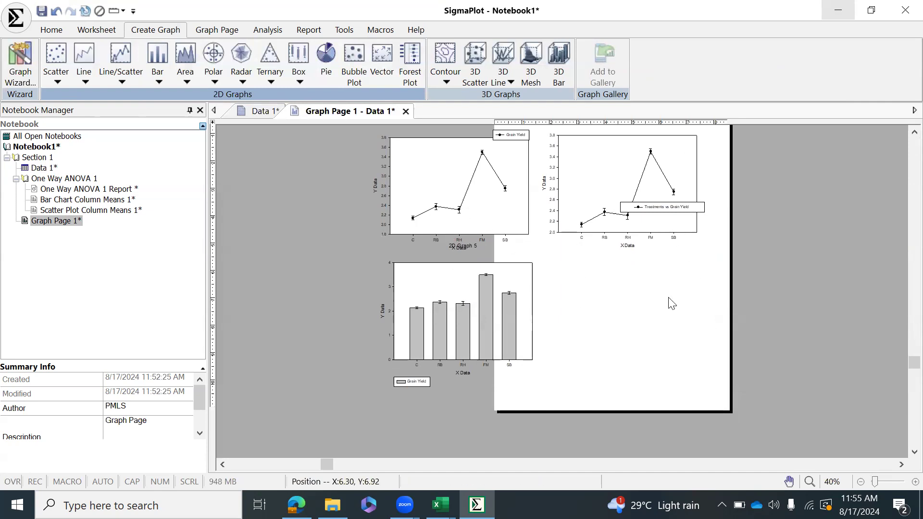
# Start a grouped vertical bar chart with error bars from the worksheet data, using By Category, Mean symbol values.
pyautogui.click(270, 116)
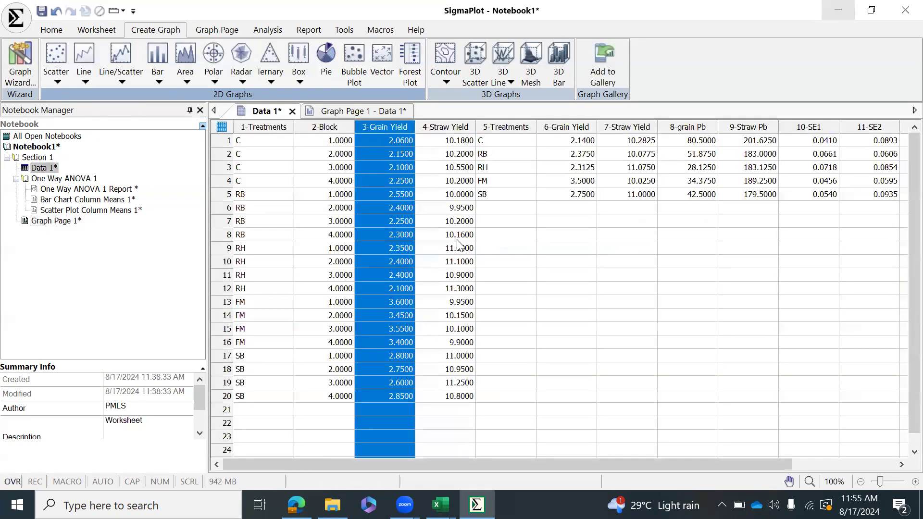
pyautogui.click(359, 115)
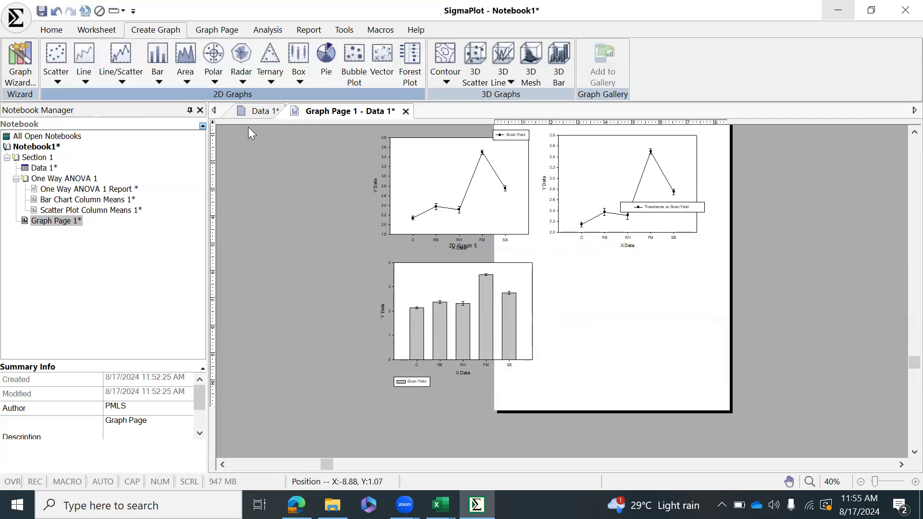
pyautogui.click(254, 113)
pyautogui.click(485, 220)
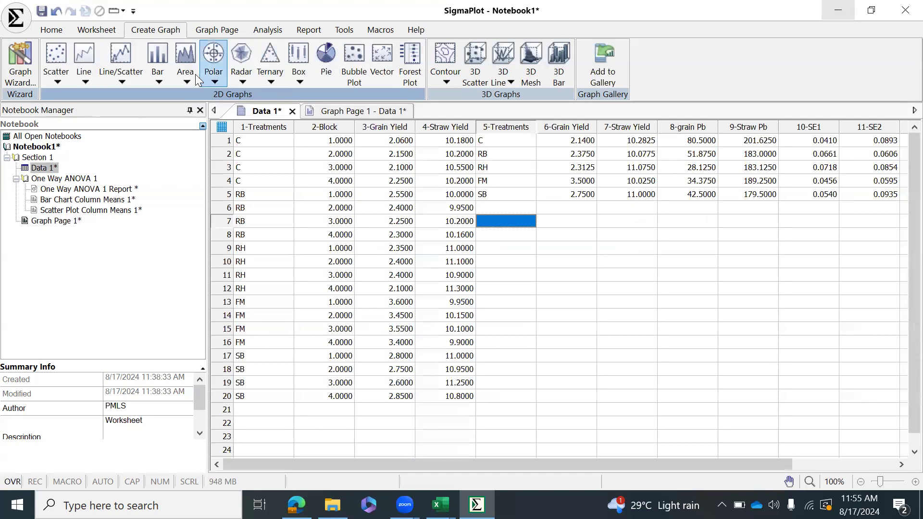
pyautogui.click(158, 77)
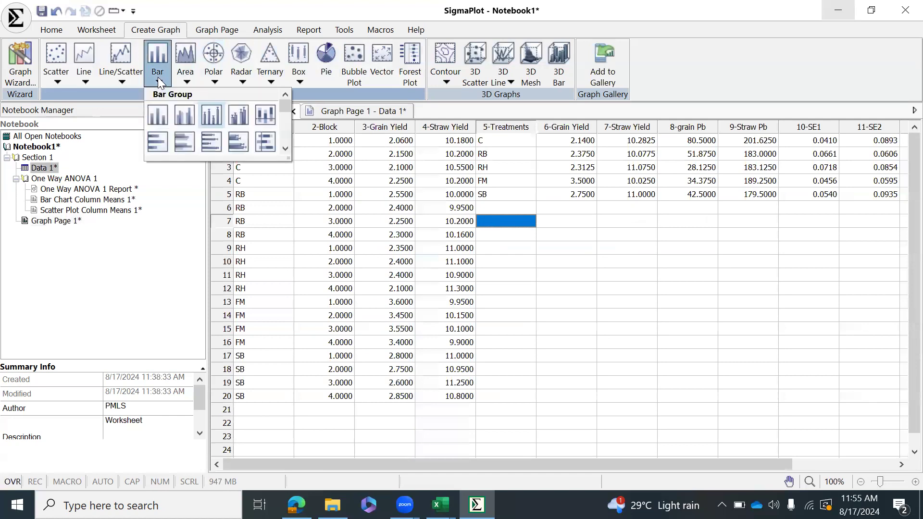
pyautogui.click(238, 118)
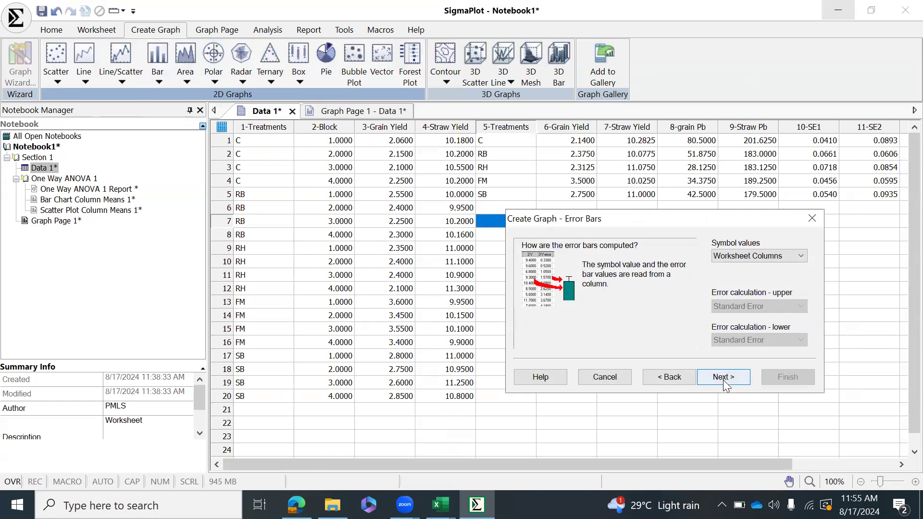
pyautogui.click(747, 258)
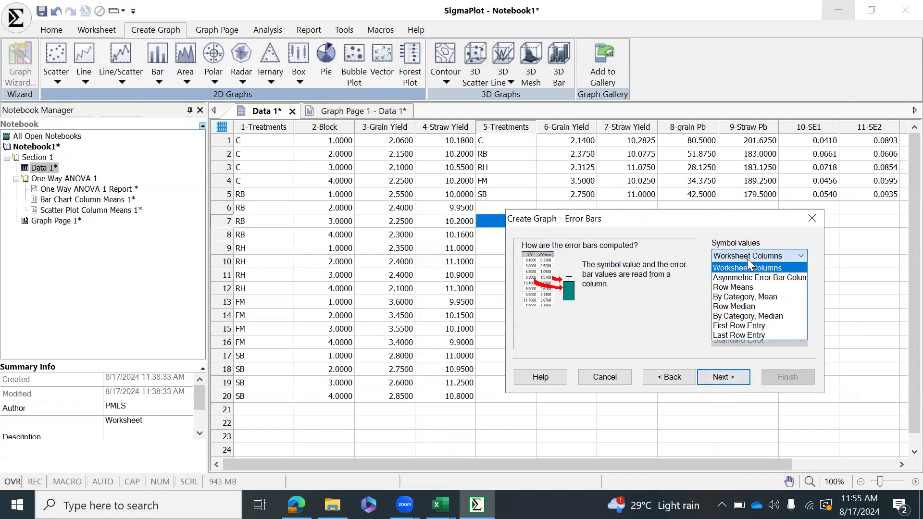
pyautogui.click(744, 296)
pyautogui.click(724, 377)
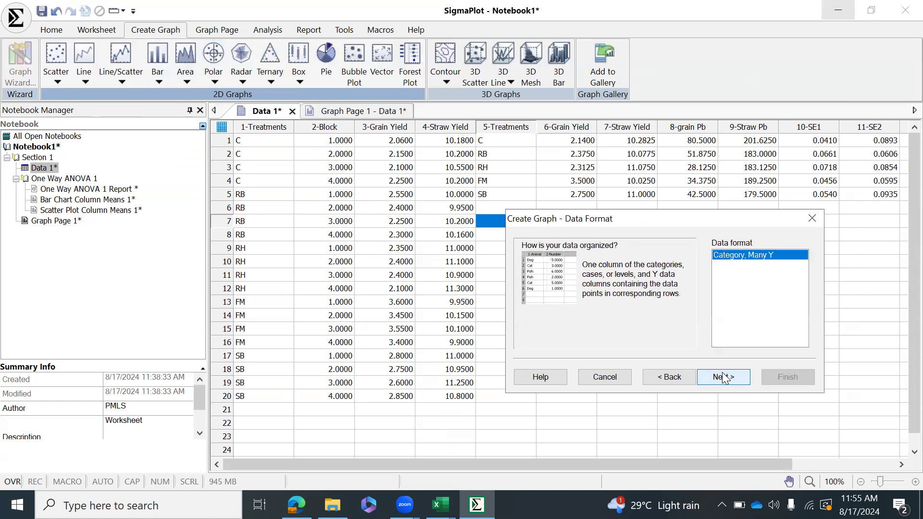
# Plot 1-Treatments as categories with 3-Grain Yield and 4-Straw Yield as Y columns, and place the chart beside 2D Graph 5.
pyautogui.click(724, 377)
pyautogui.click(267, 124)
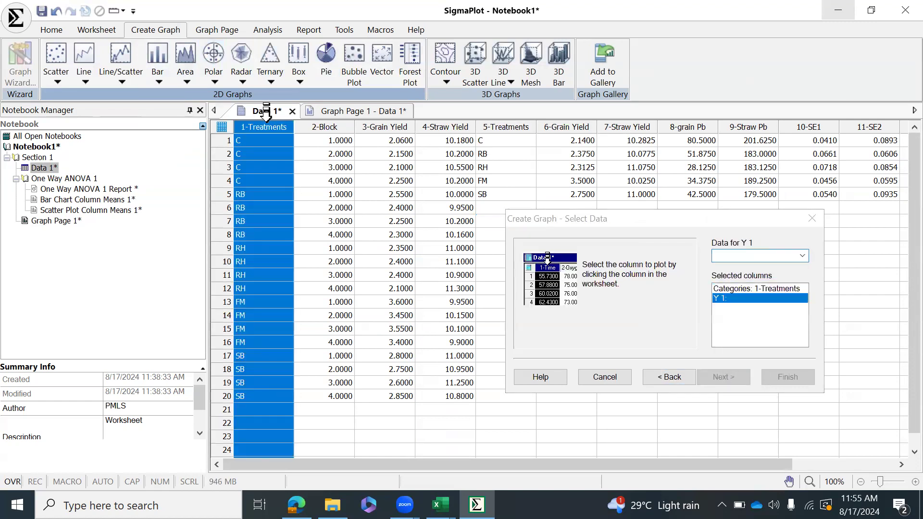
pyautogui.click(381, 124)
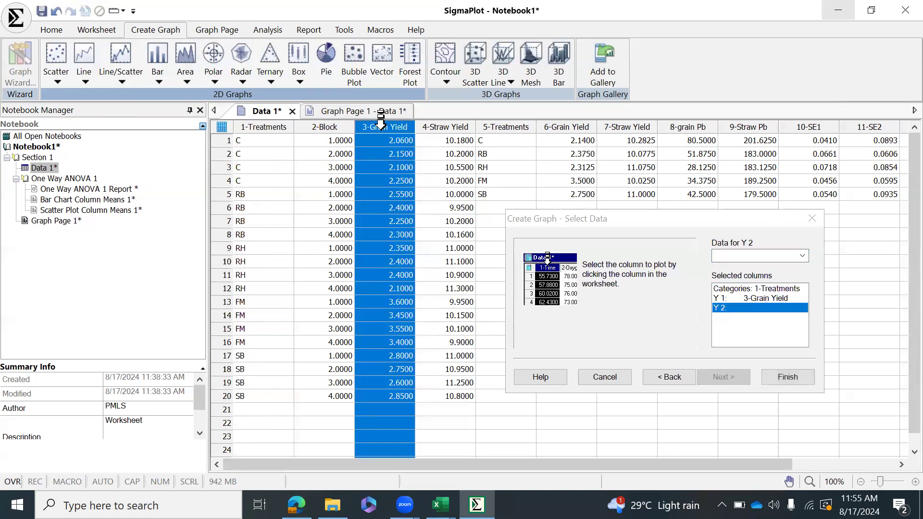
pyautogui.click(433, 117)
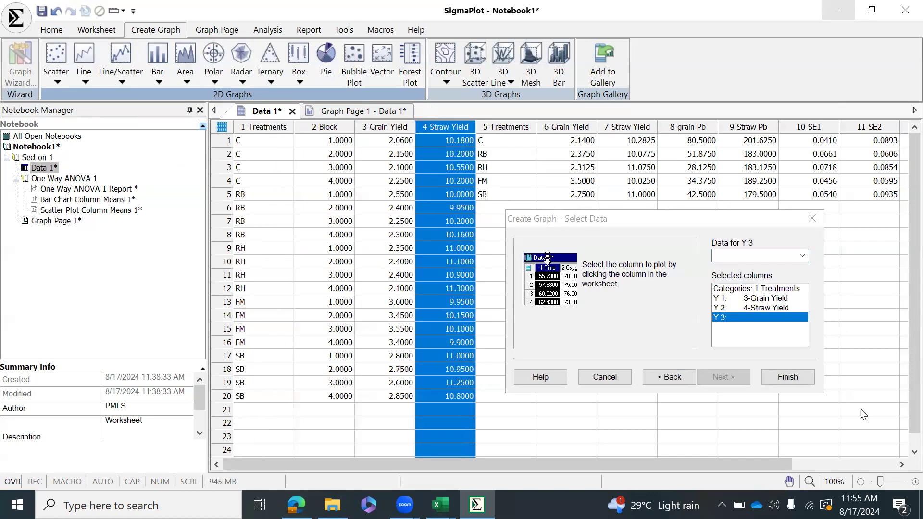
pyautogui.click(787, 377)
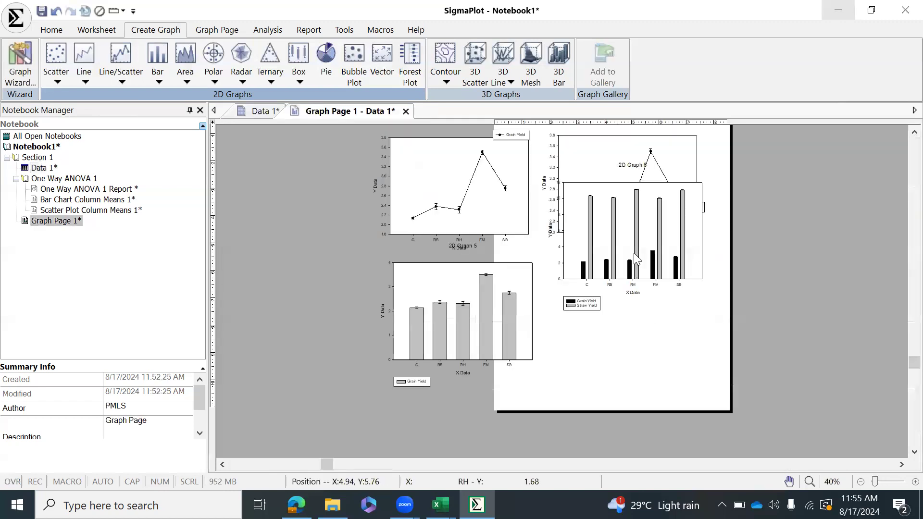
pyautogui.moveTo(620, 258); pyautogui.dragTo(609, 339)
pyautogui.click(778, 359)
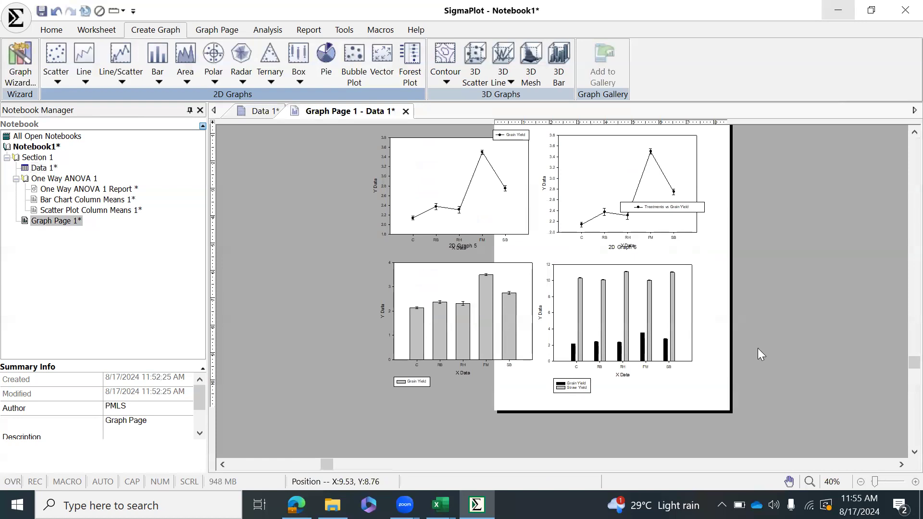
# Set the error bar direction of 2D Graph 6 to Y both.
pyautogui.doubleClick(643, 313)
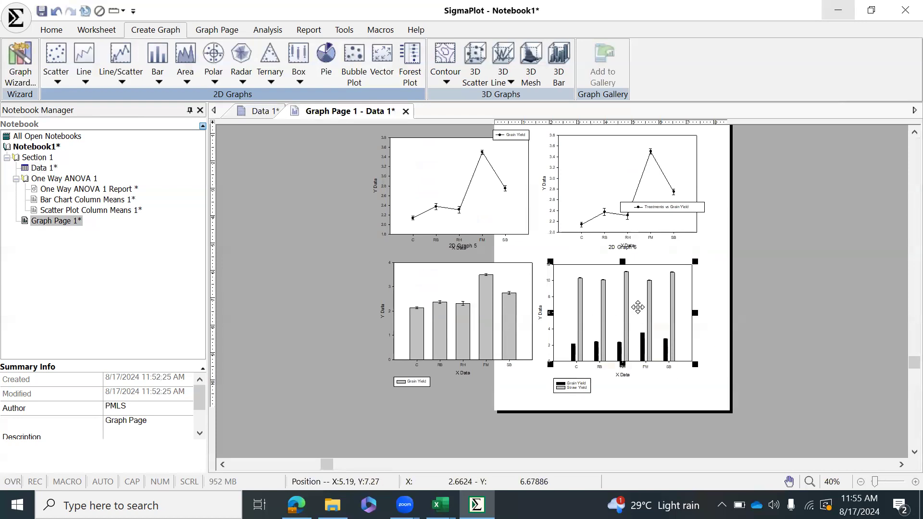
pyautogui.click(145, 322)
pyautogui.click(151, 358)
pyautogui.click(256, 250)
pyautogui.click(254, 268)
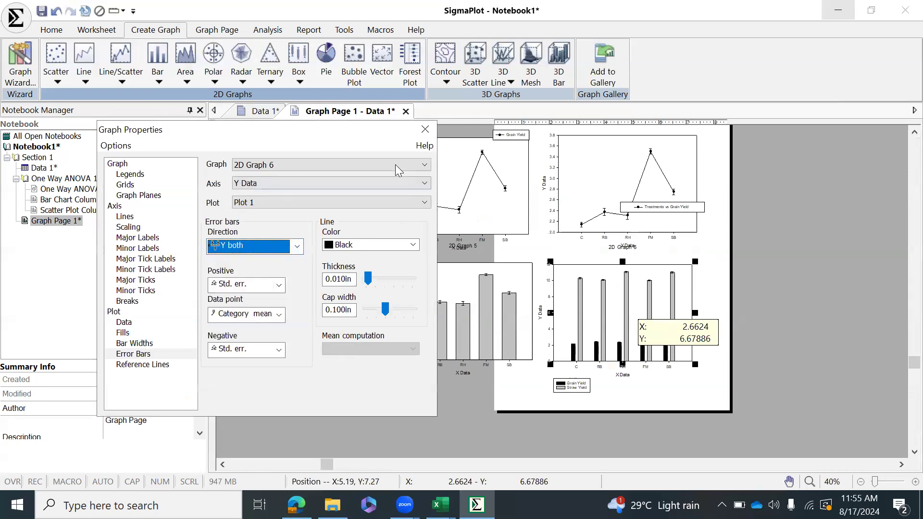
pyautogui.click(431, 130)
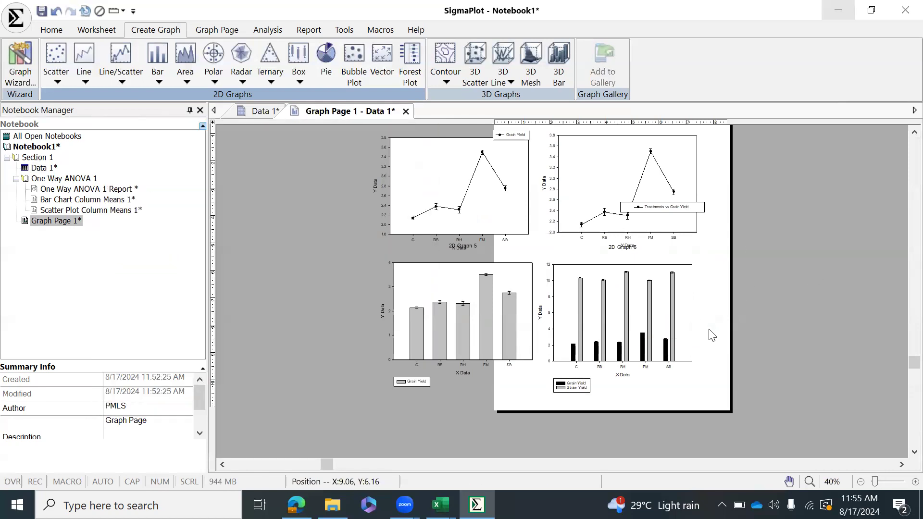
# Widen the Grain Yield and Straw Yield legend of 2D Graph 6 and shift the graph slightly right, away from 2D Graph 5.
pyautogui.click(576, 385)
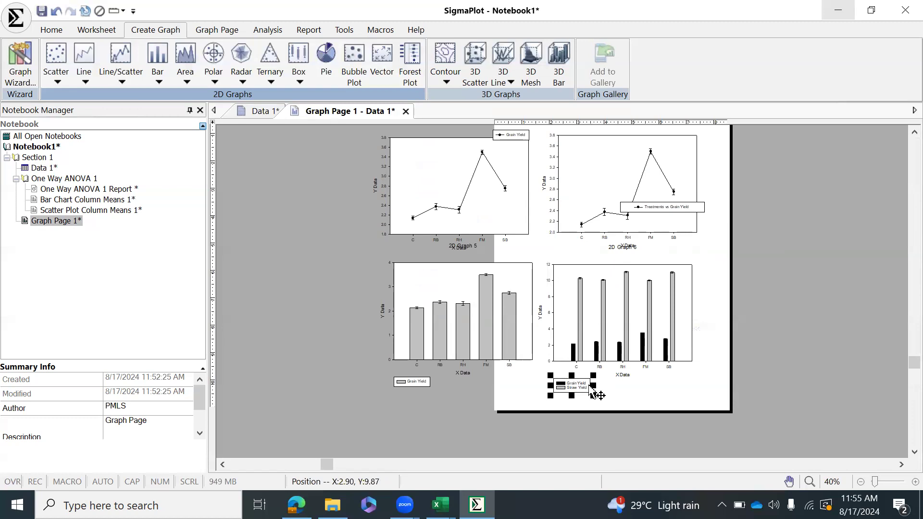
pyautogui.moveTo(583, 376); pyautogui.dragTo(702, 308)
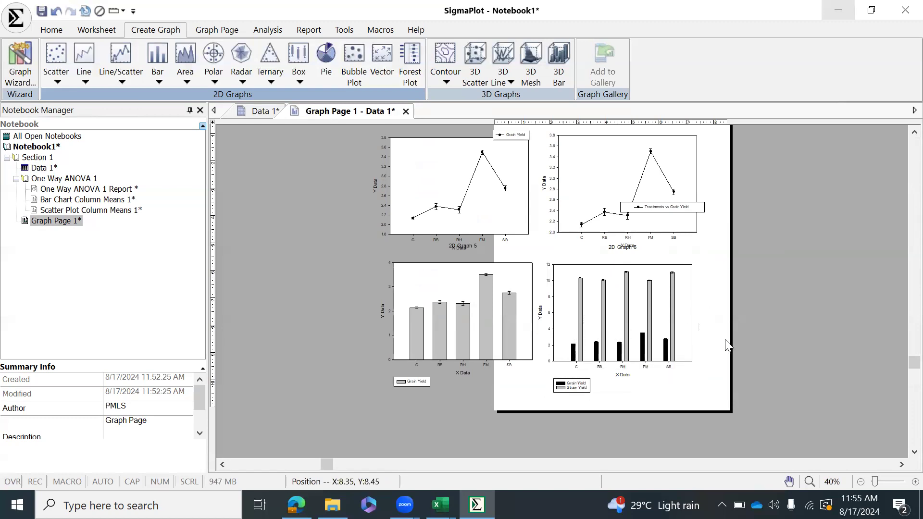
pyautogui.click(573, 387)
pyautogui.click(579, 403)
pyautogui.click(574, 388)
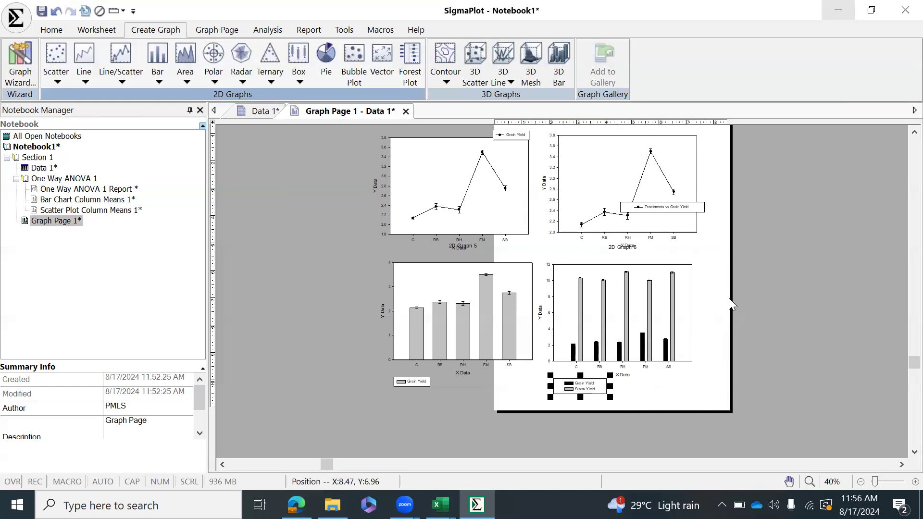
pyautogui.click(622, 375)
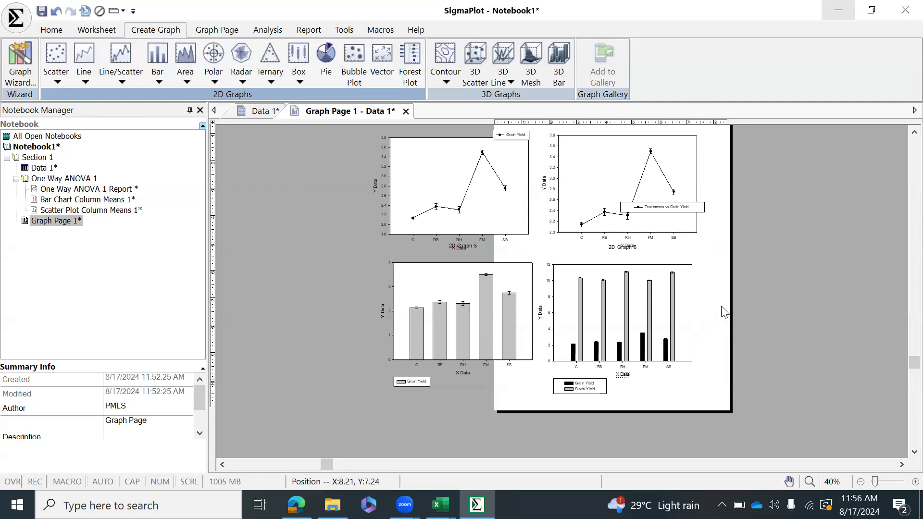
pyautogui.scroll(1, 725, 312)
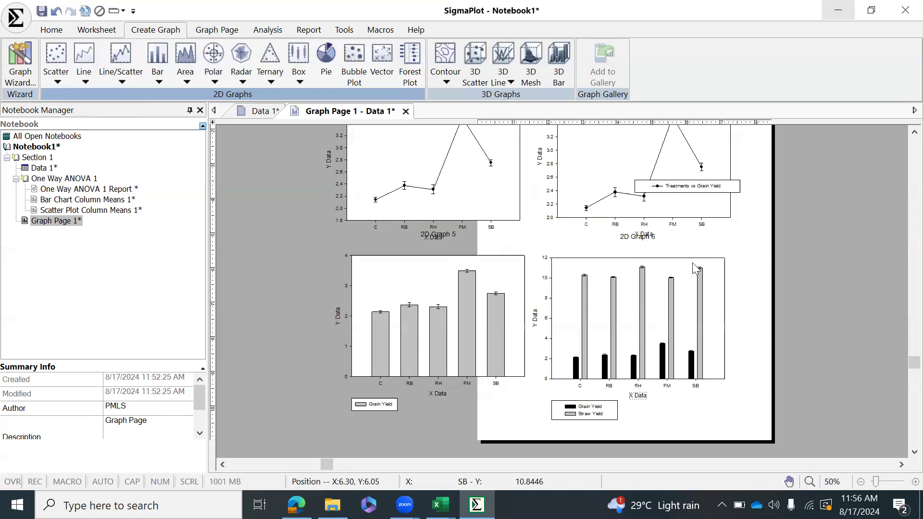
pyautogui.moveTo(719, 333); pyautogui.dragTo(752, 331)
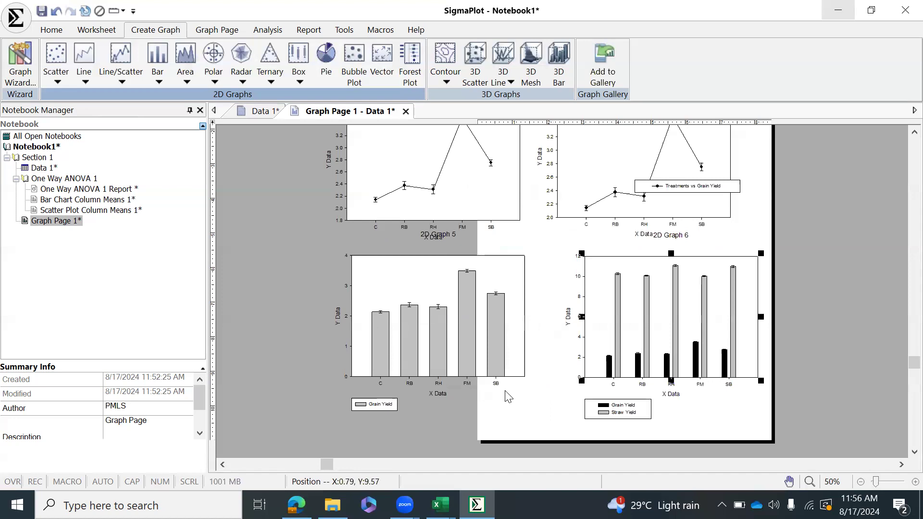
# Start adding a new plot to 2D Graph 5 as a Line and Scatter Plot with the Simple Error Bars style.
pyautogui.click(417, 284)
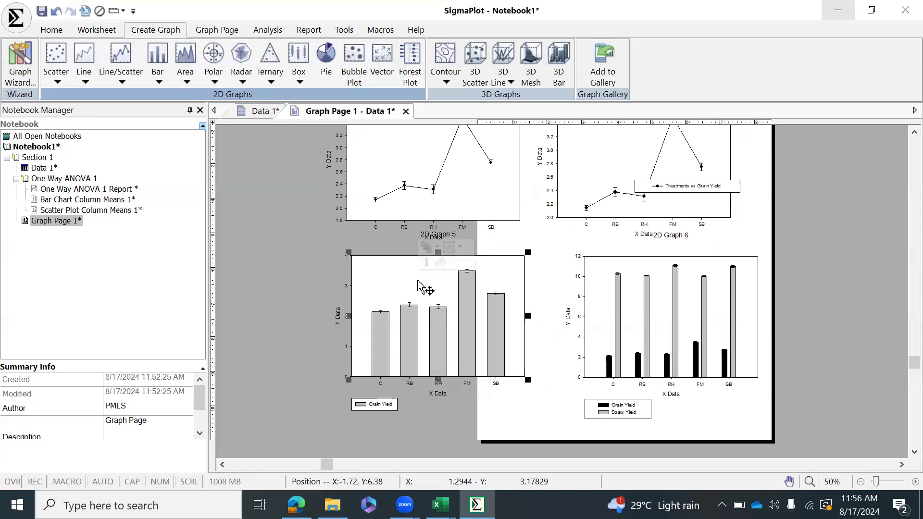
pyautogui.rightClick(417, 282)
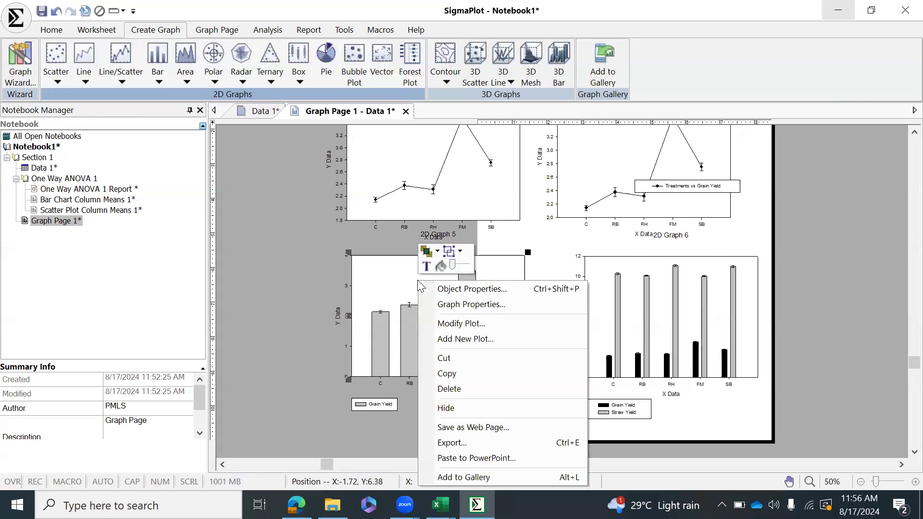
pyautogui.click(457, 338)
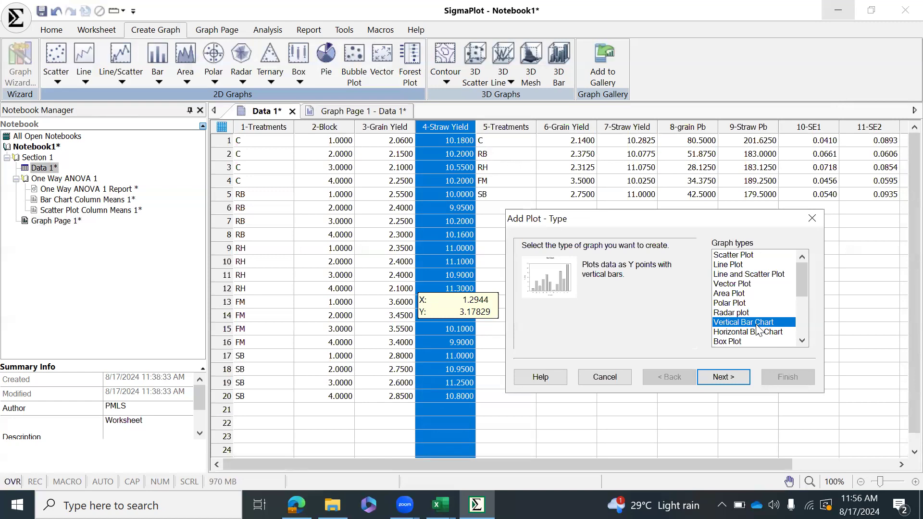
pyautogui.click(734, 275)
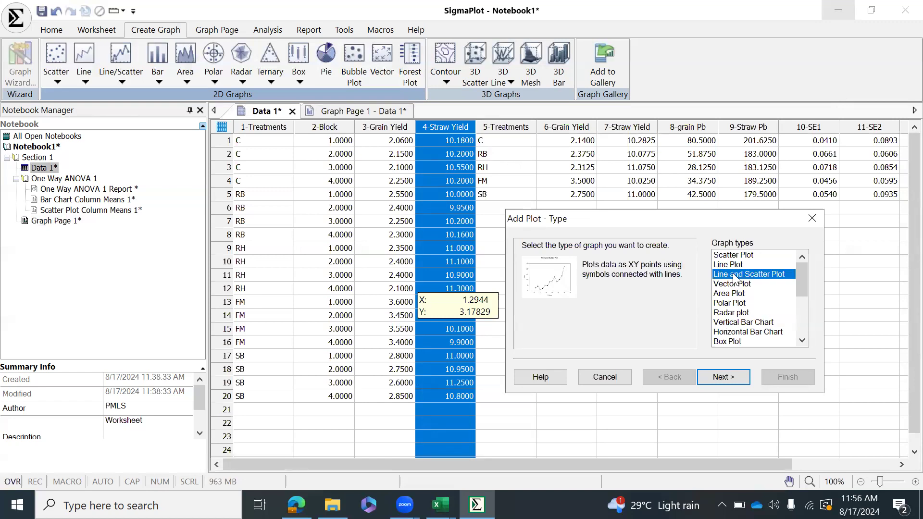
pyautogui.click(726, 378)
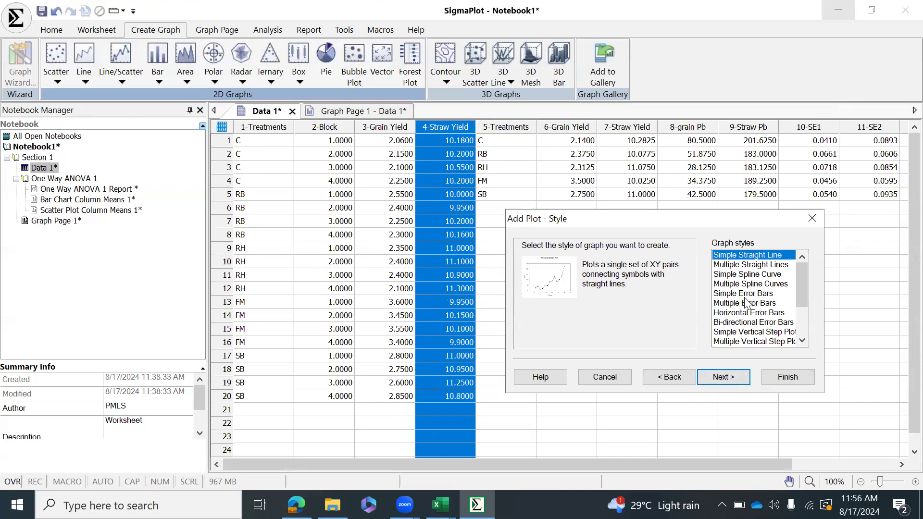
pyautogui.click(743, 294)
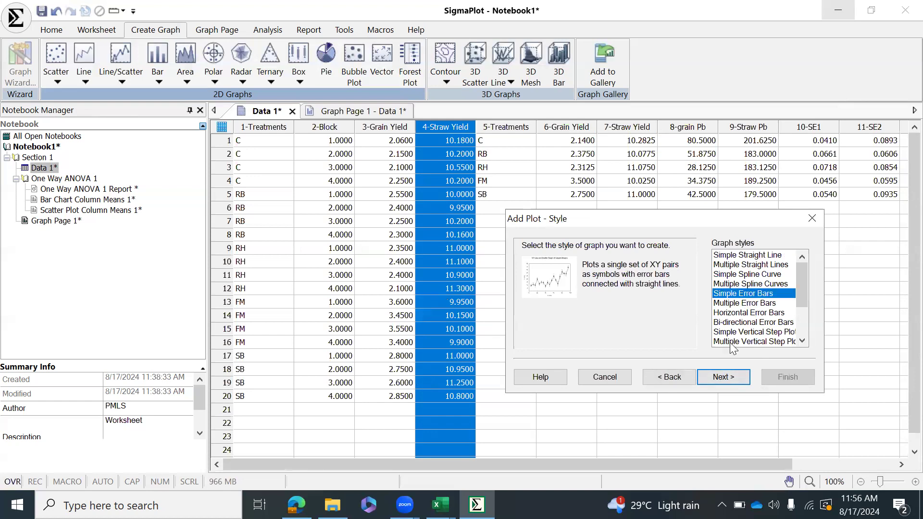
# Base the simple error bar plot's symbol values on By Category, Mean, with Standard Error for the error calculation.
pyautogui.click(726, 377)
pyautogui.click(774, 266)
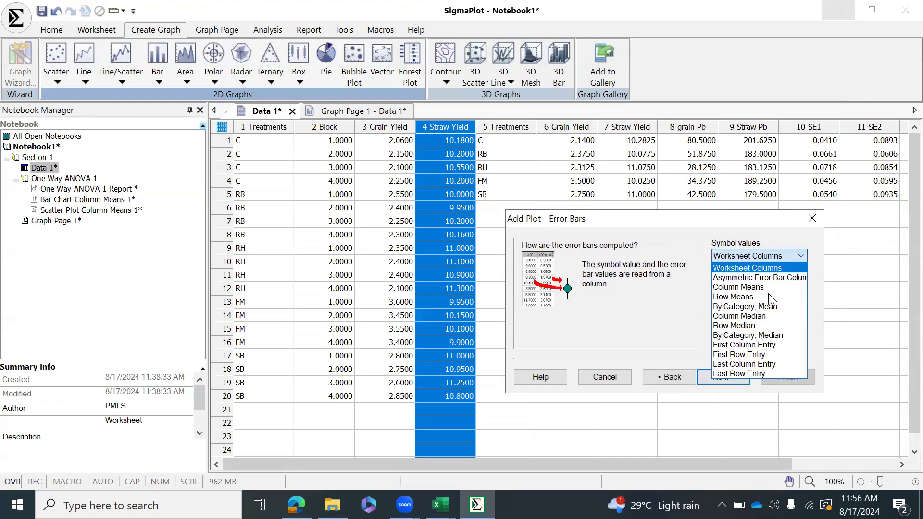
pyautogui.click(755, 306)
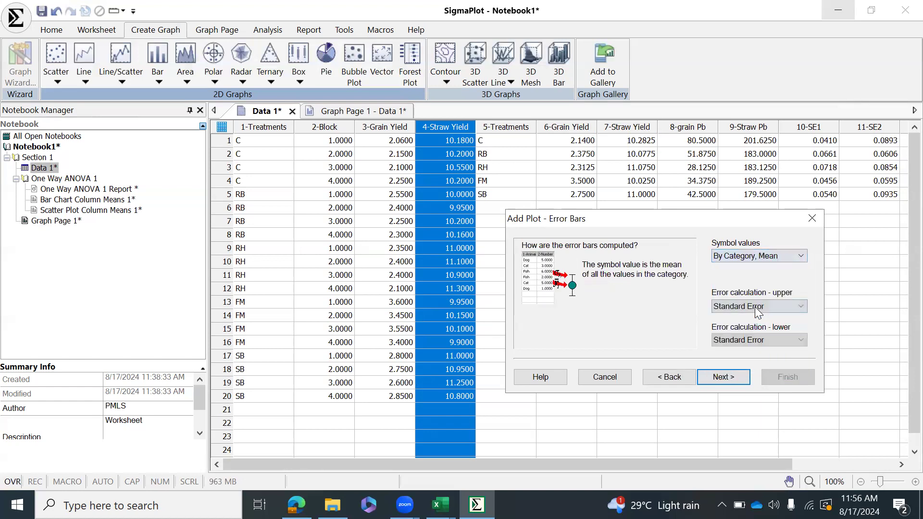
pyautogui.click(723, 373)
# Assign 1-Treatments as the categories and 4-Straw Yield as Y, and finish adding the plot to 2D Graph 5.
pyautogui.click(728, 377)
pyautogui.click(736, 289)
pyautogui.click(251, 124)
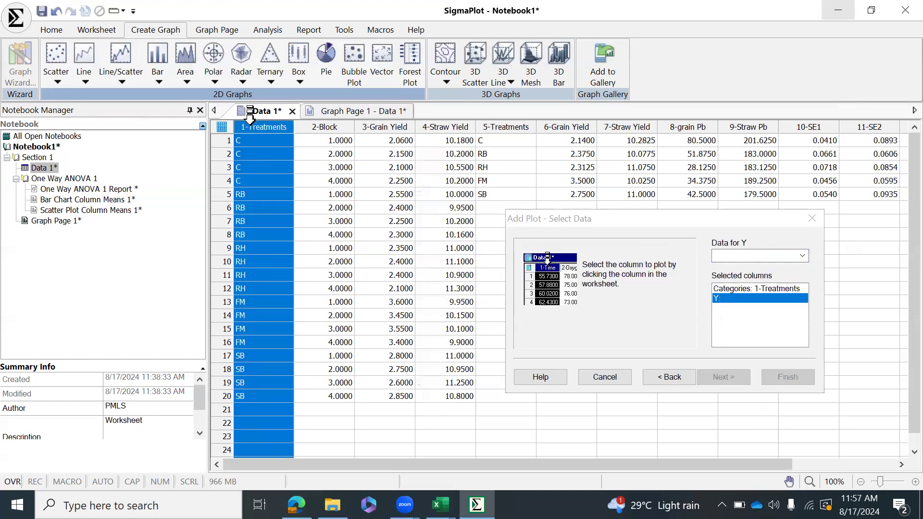
pyautogui.click(440, 120)
pyautogui.click(778, 377)
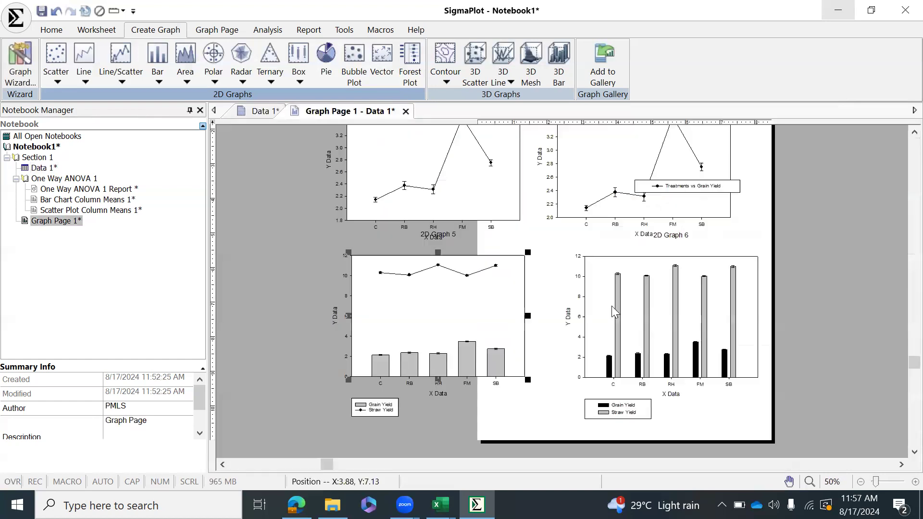
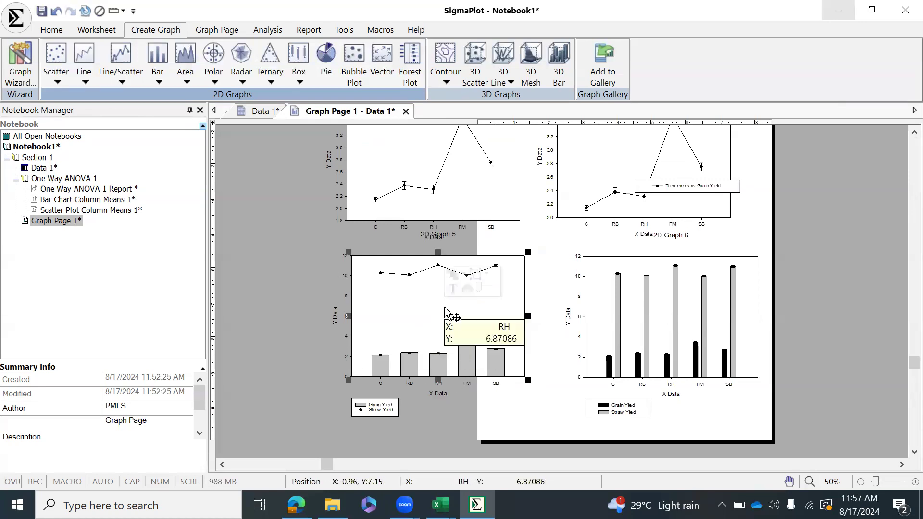
# Add a second Y axis for Plot 2 of 2D Graph 5, using the Right placement.
pyautogui.click(217, 30)
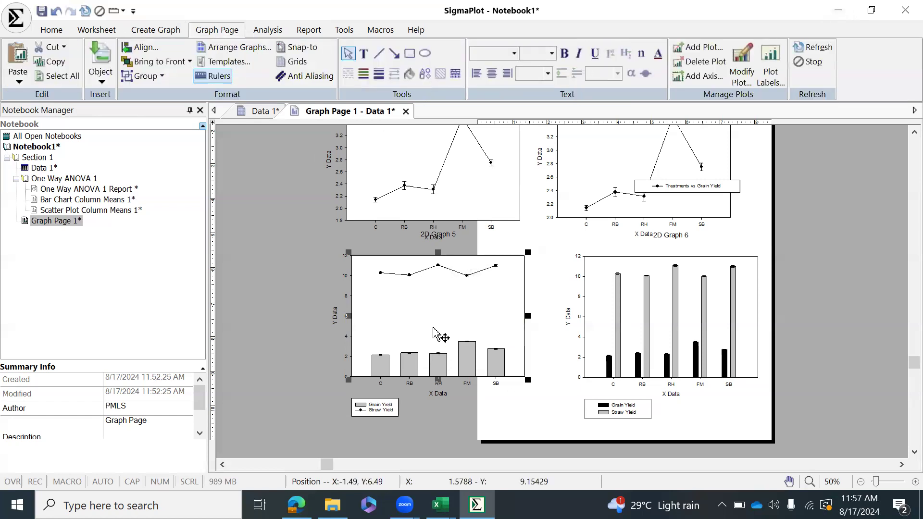
pyautogui.click(165, 31)
pyautogui.click(217, 31)
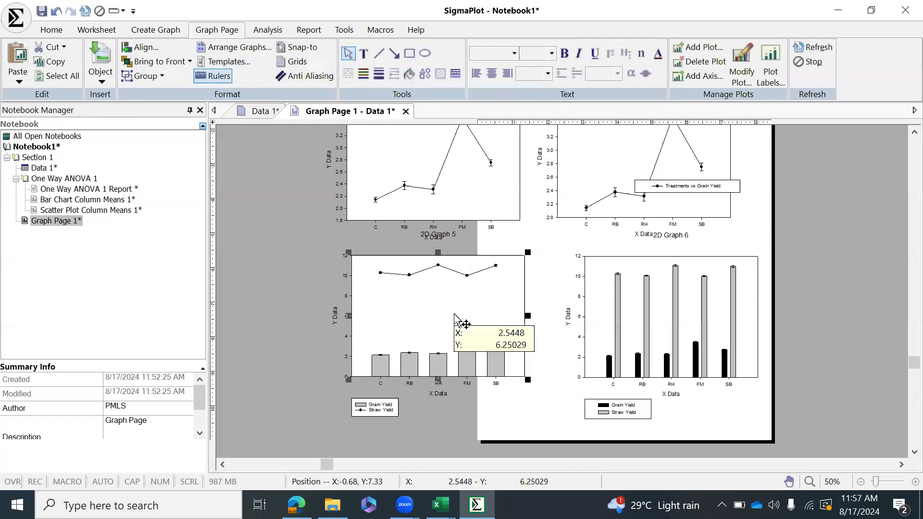
pyautogui.click(698, 76)
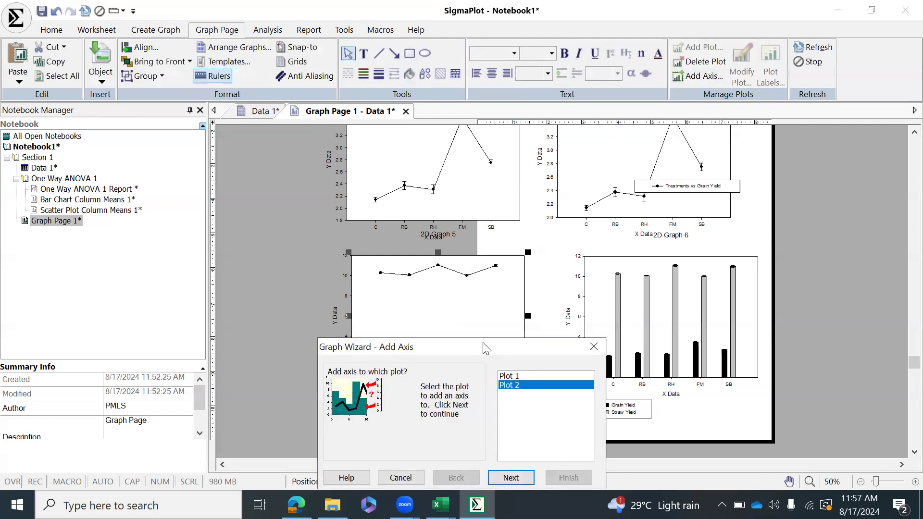
pyautogui.moveTo(485, 348); pyautogui.dragTo(196, 205)
pyautogui.click(224, 233)
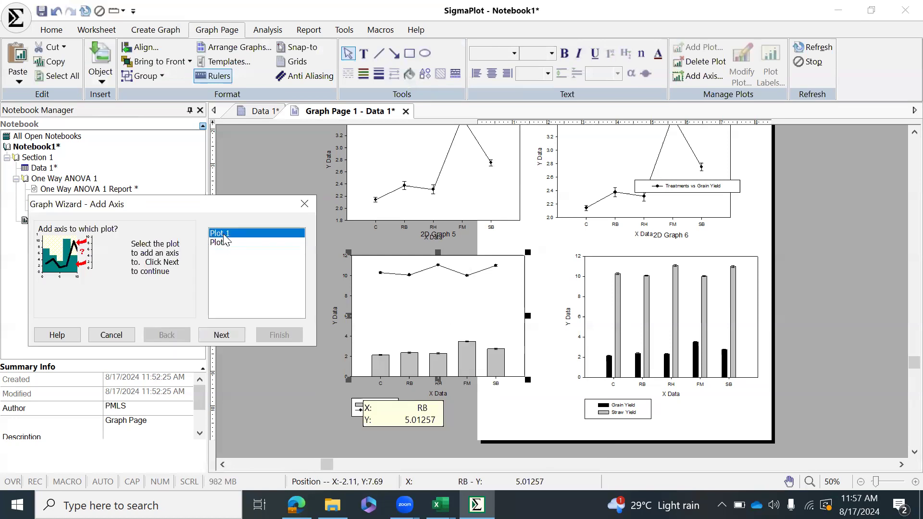
pyautogui.click(225, 243)
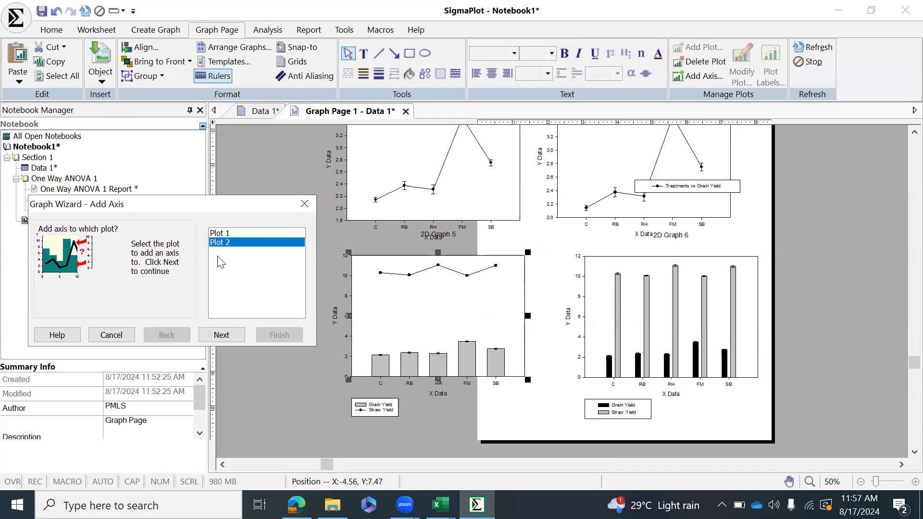
pyautogui.click(219, 334)
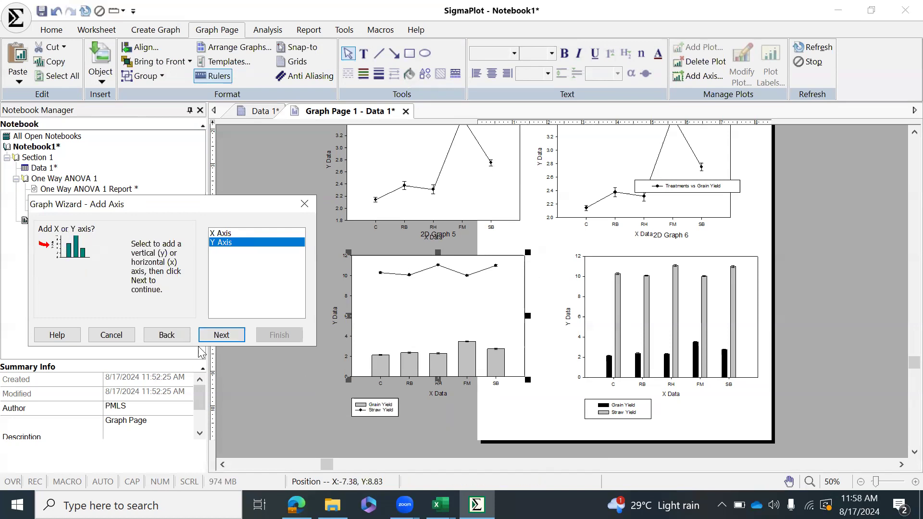
pyautogui.click(222, 335)
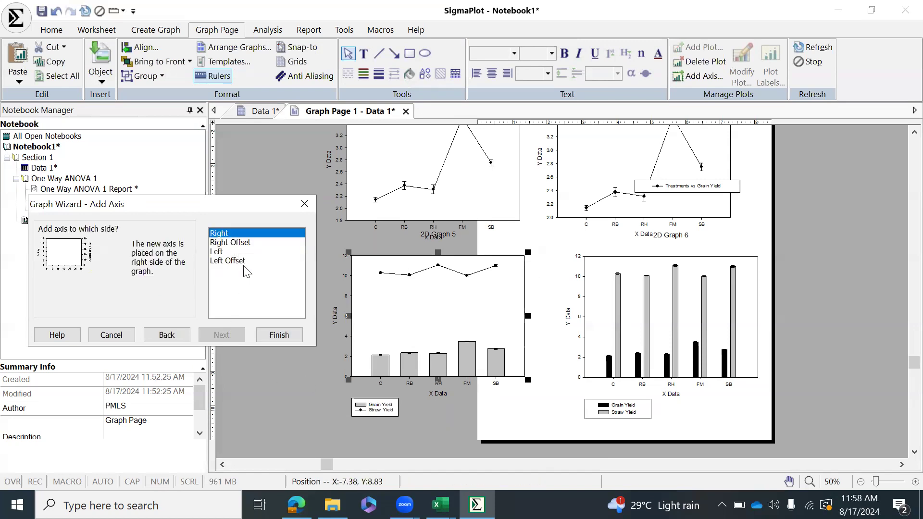
pyautogui.click(277, 336)
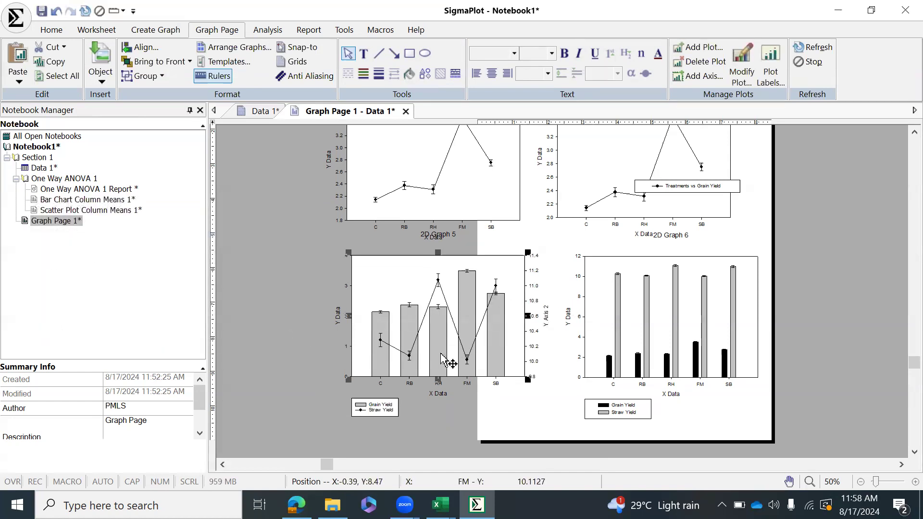
pyautogui.click(434, 436)
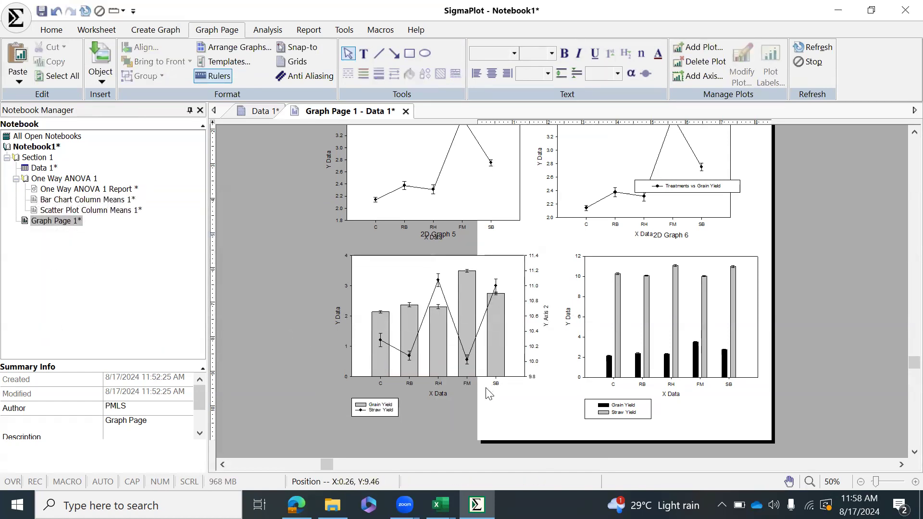
# Retitle the second Y axis of 2D Graph 5 as "Straw Yied".
pyautogui.scroll(2, 487, 392)
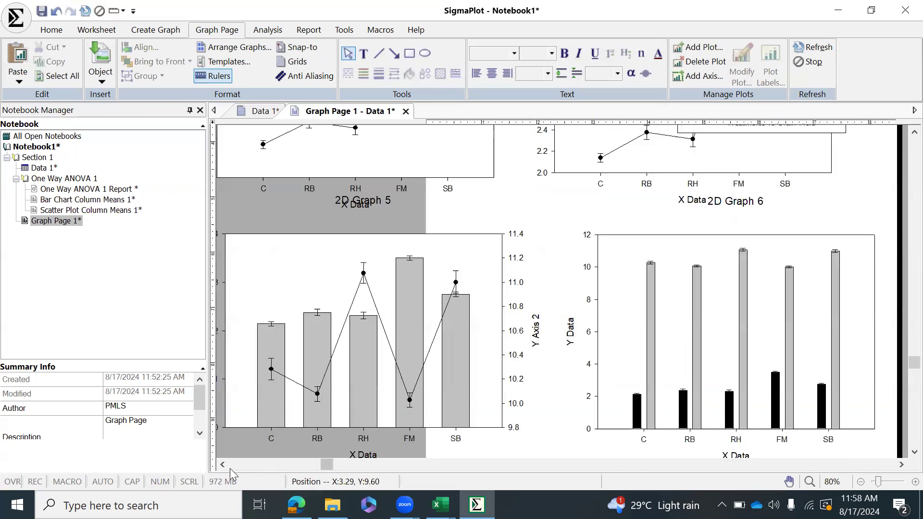
pyautogui.click(222, 466)
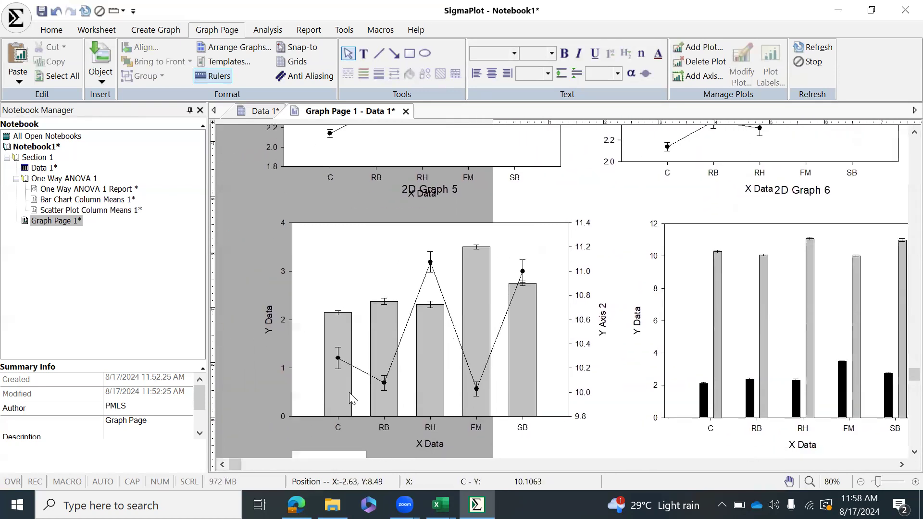
pyautogui.scroll(-2, 351, 390)
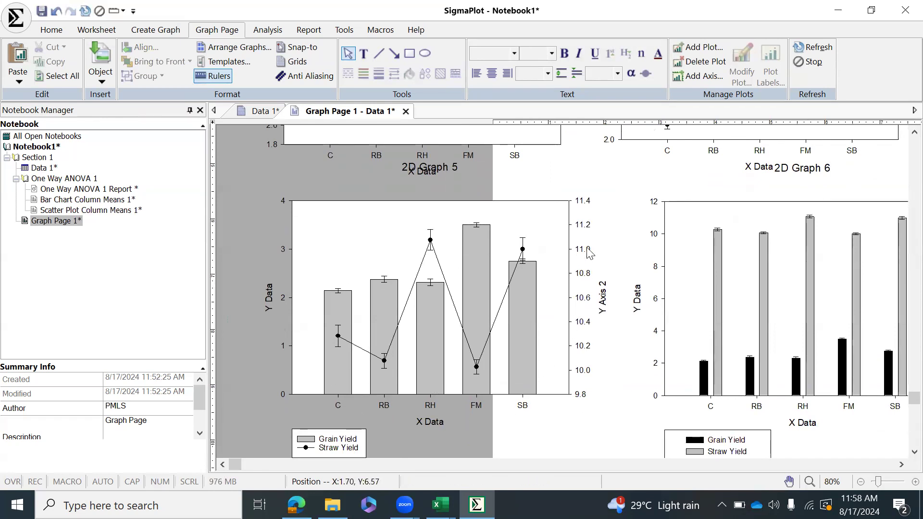
pyautogui.doubleClick(602, 302)
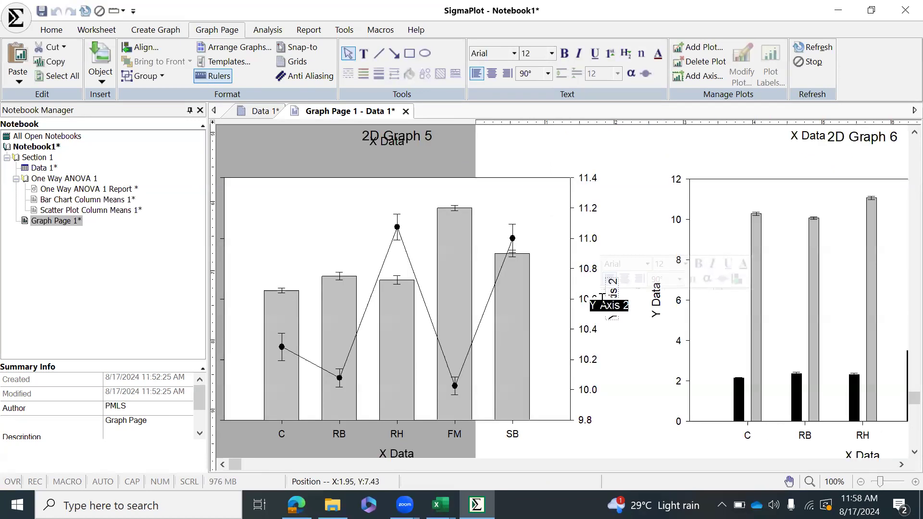
pyautogui.write('Straw Yi')
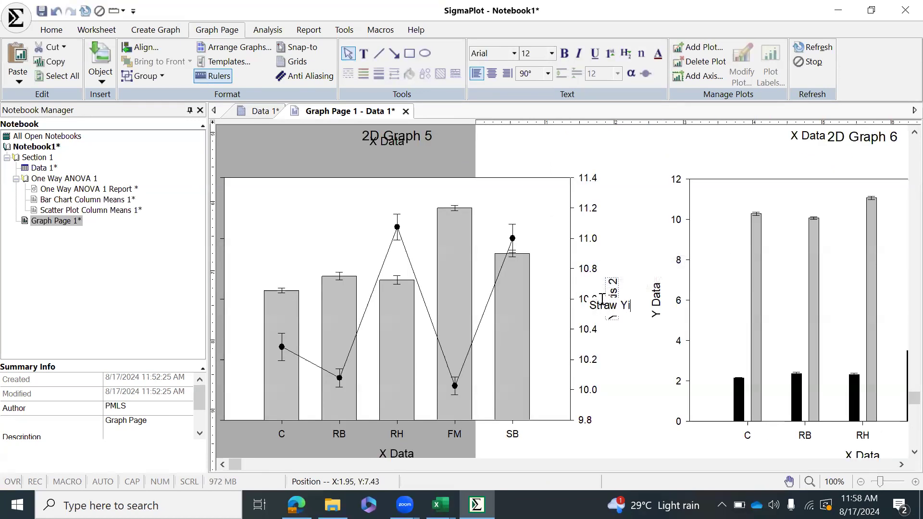
pyautogui.write('ed')
pyautogui.click(645, 244)
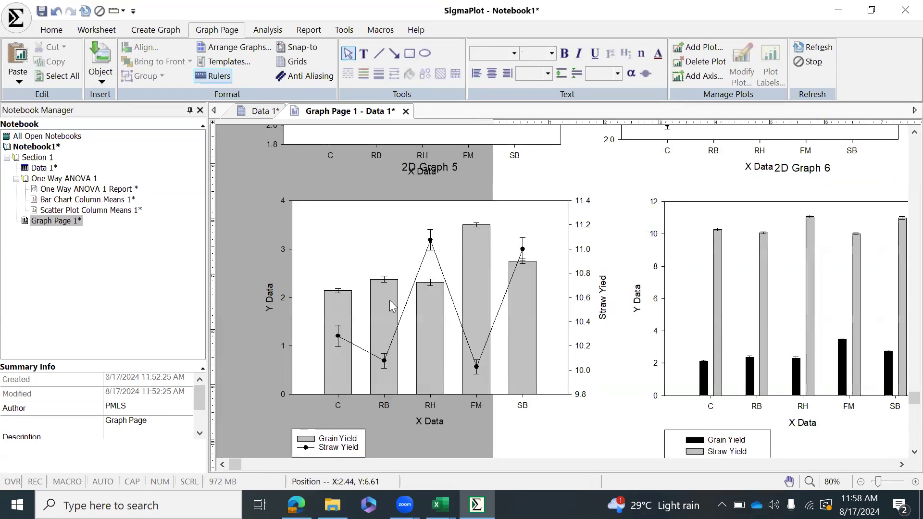
# Retitle the original Y axis of 2D Graph 5 as "Grain Yield".
pyautogui.doubleClick(271, 297)
pyautogui.write('Grain Yield')
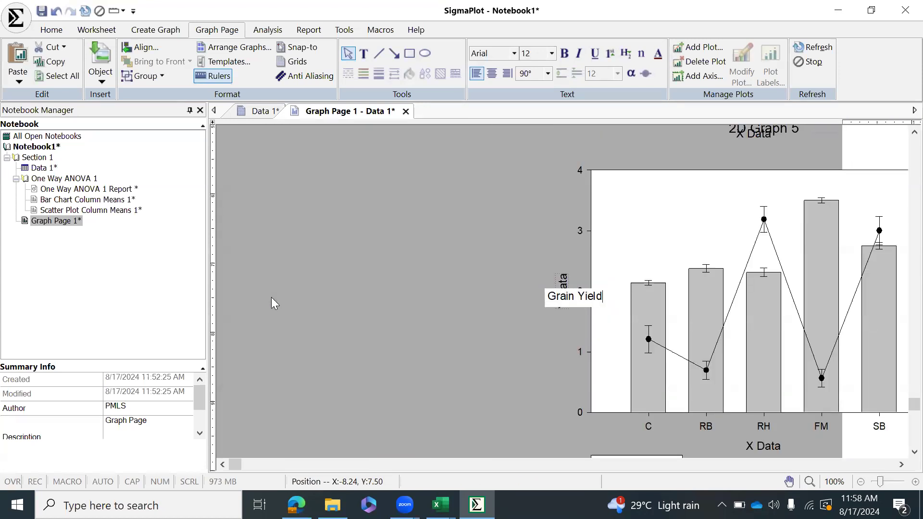
pyautogui.click(412, 204)
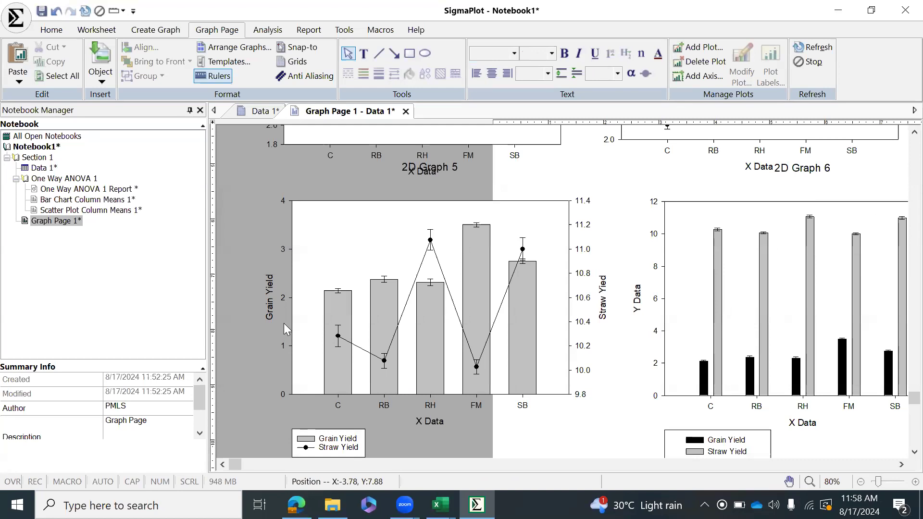
# Examine the two-axis bar and line graph, and compare it with the other graphs on the page.
pyautogui.moveTo(453, 368)
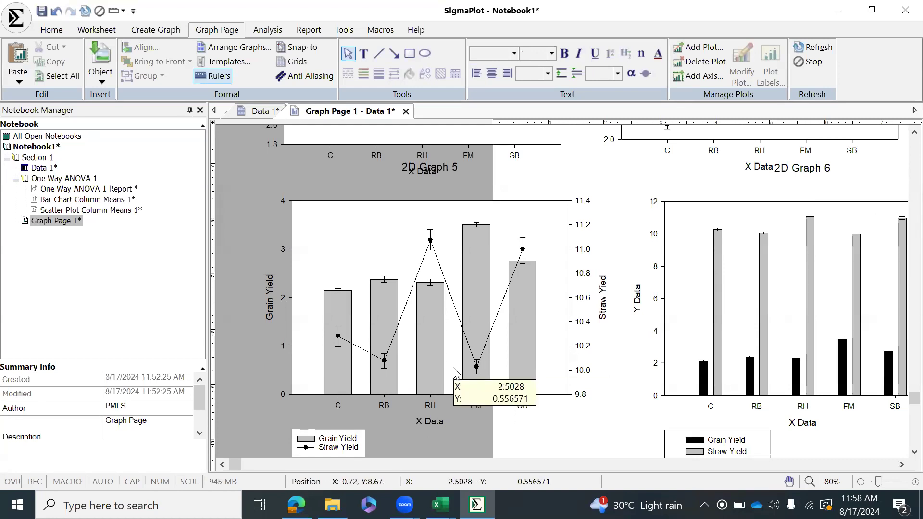
pyautogui.moveTo(513, 378)
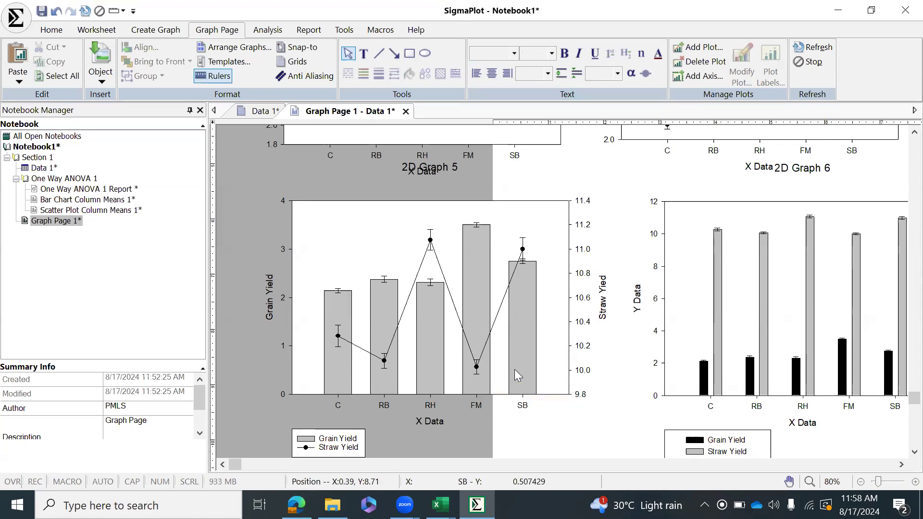
pyautogui.click(568, 439)
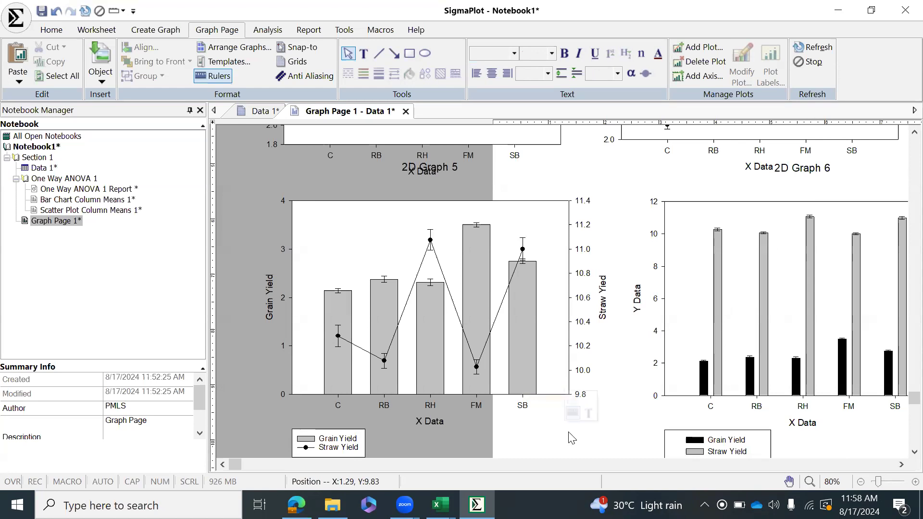
pyautogui.scroll(-1, 570, 434)
pyautogui.scroll(-1, 534, 390)
pyautogui.scroll(1, 543, 385)
pyautogui.click(860, 482)
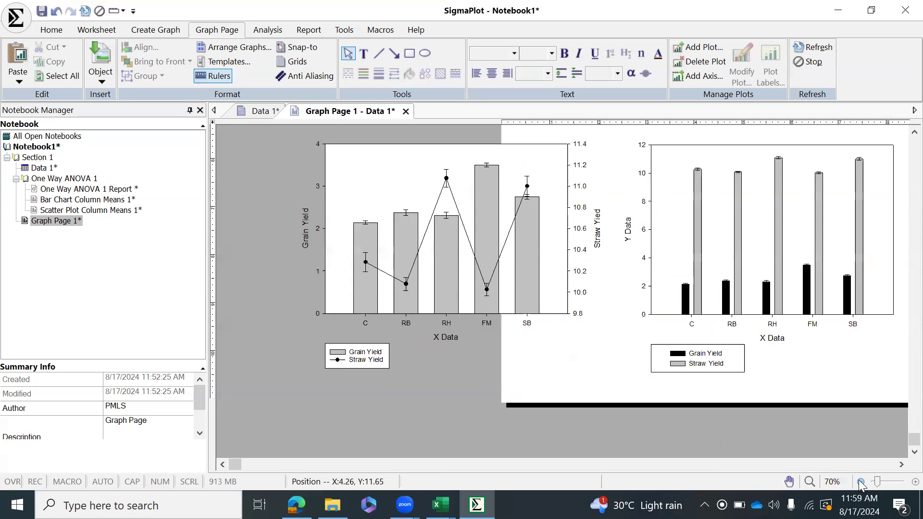
pyautogui.click(860, 482)
pyautogui.click(860, 482)
pyautogui.click(860, 482)
pyautogui.click(860, 482)
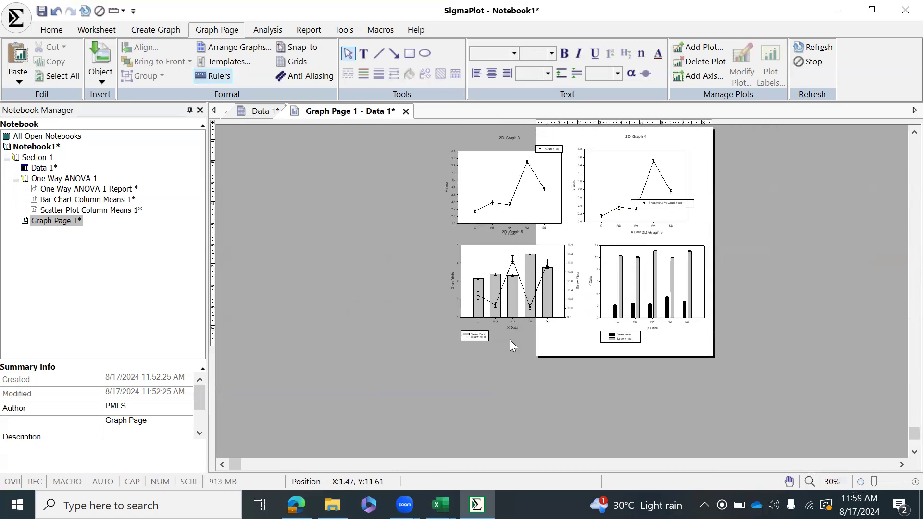
# Open the wizard for adding a new plot to 2D Graph 3.
pyautogui.click(531, 193)
pyautogui.scroll(1, 728, 224)
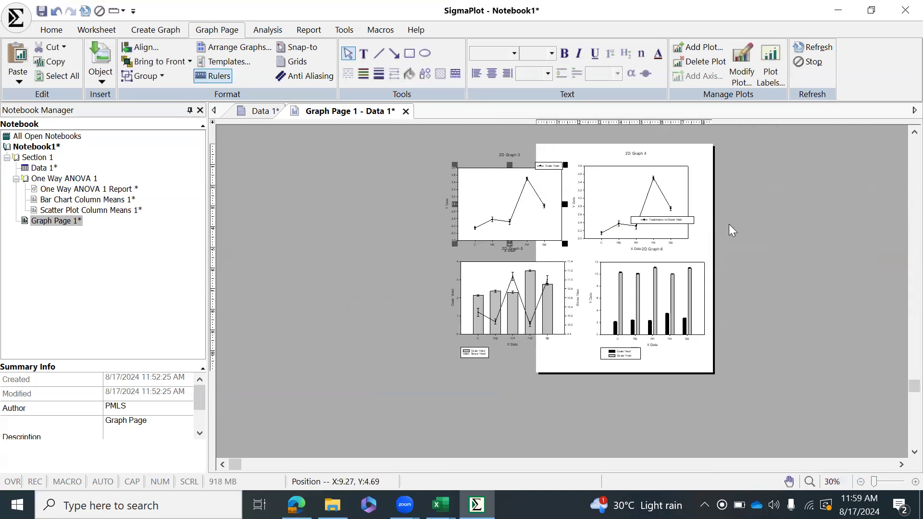
pyautogui.click(600, 162)
pyautogui.click(915, 482)
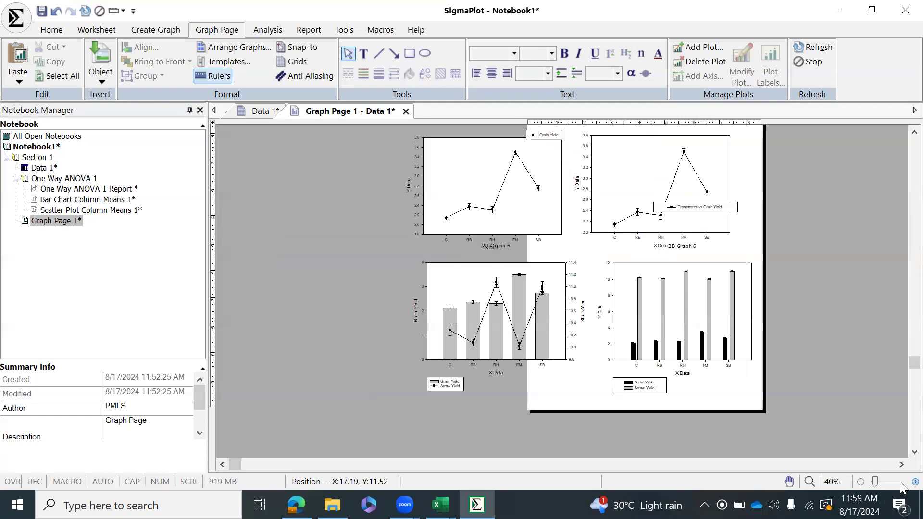
pyautogui.click(901, 485)
pyautogui.scroll(2, 645, 247)
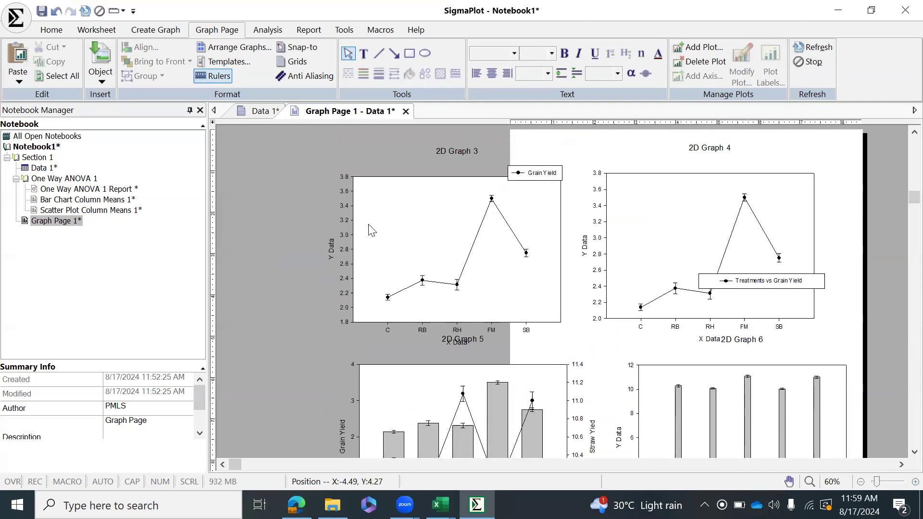
pyautogui.click(476, 284)
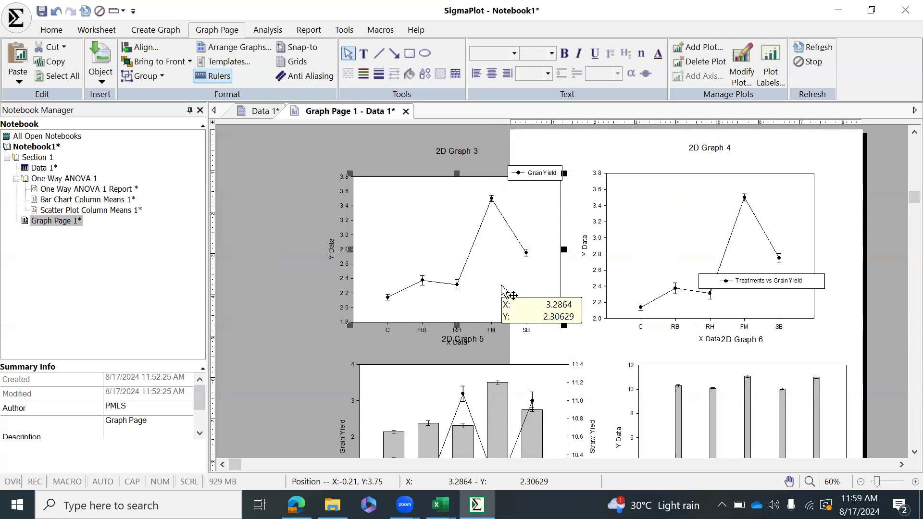
pyautogui.rightClick(401, 207)
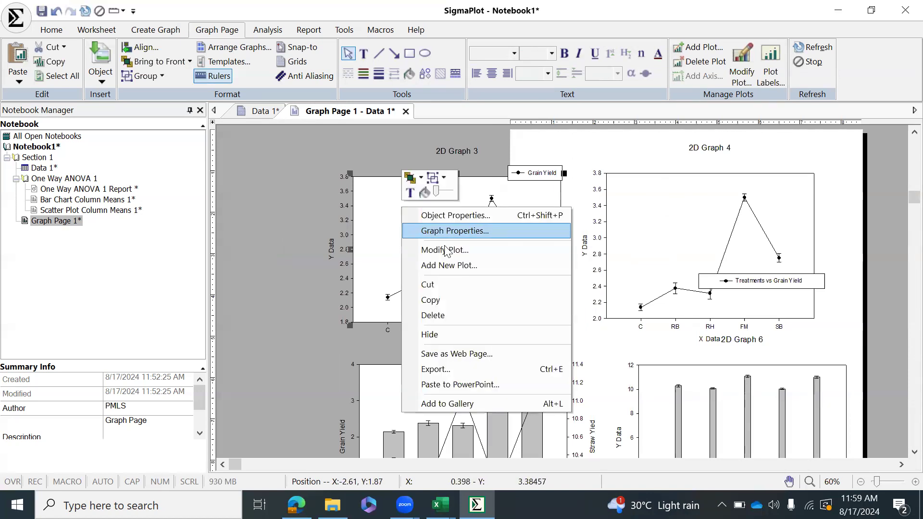
pyautogui.click(456, 266)
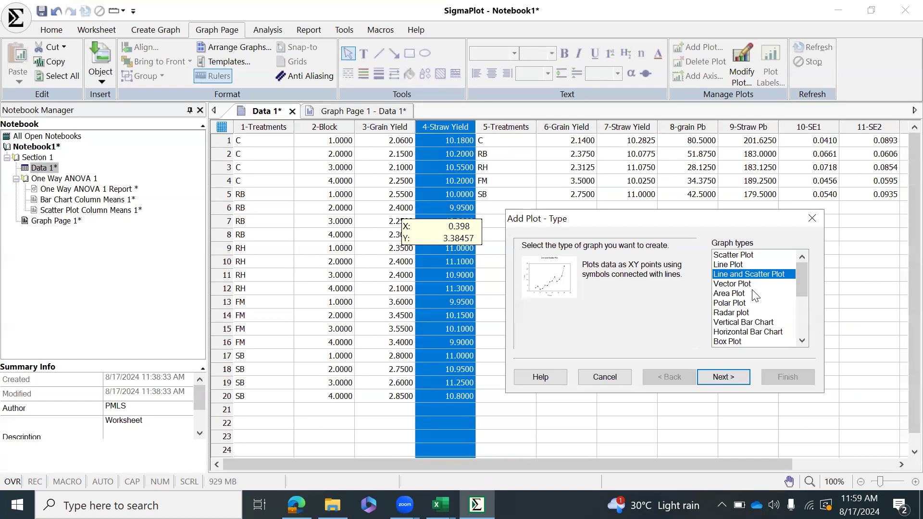
# Choose the Vertical Bar Chart type with the Simple Error Bars style for the new plot.
pyautogui.scroll(-1, 754, 295)
pyautogui.scroll(-3, 753, 295)
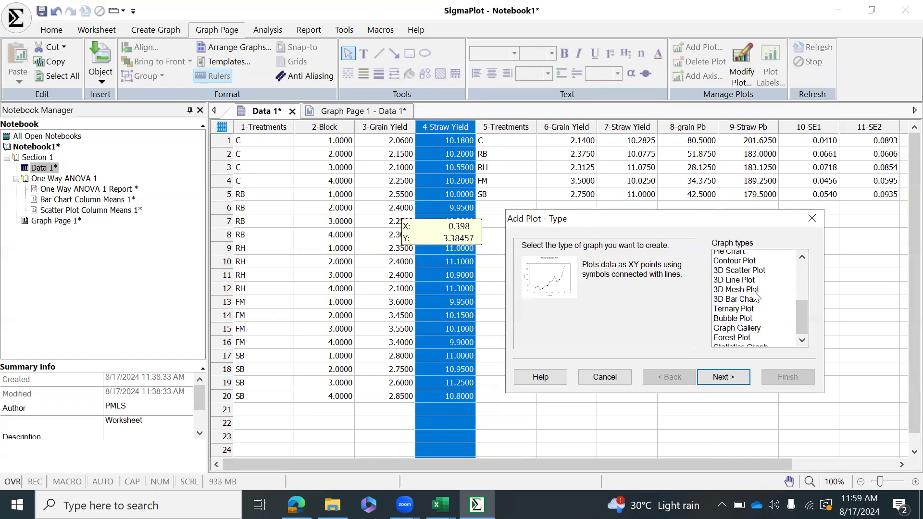
pyautogui.scroll(1, 753, 297)
pyautogui.scroll(3, 754, 297)
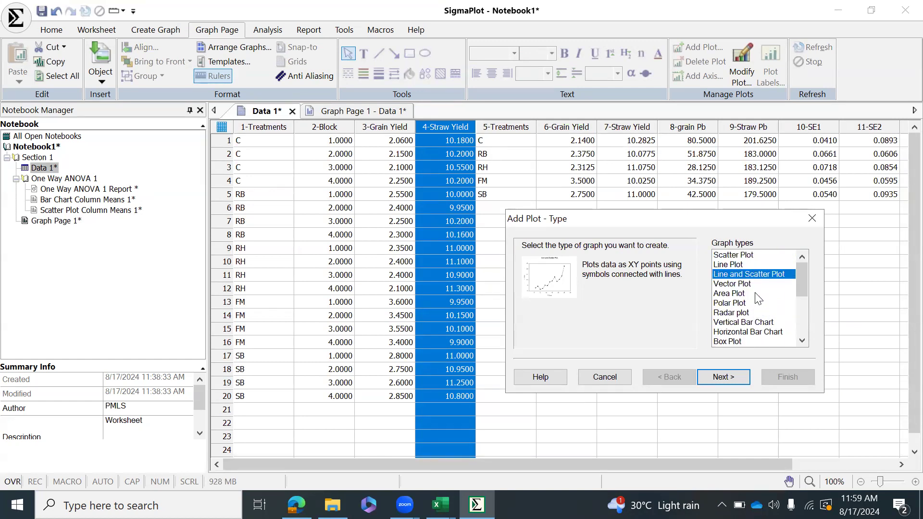
pyautogui.click(754, 322)
pyautogui.click(723, 377)
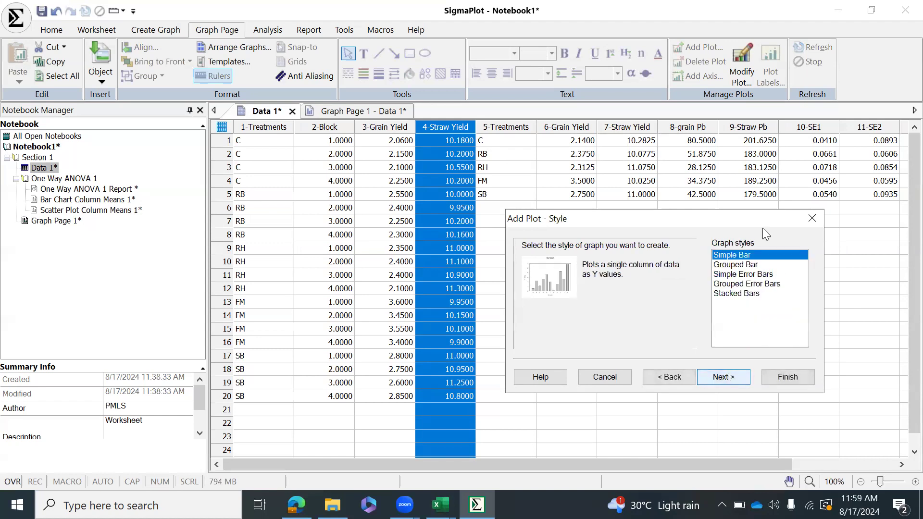
pyautogui.click(737, 275)
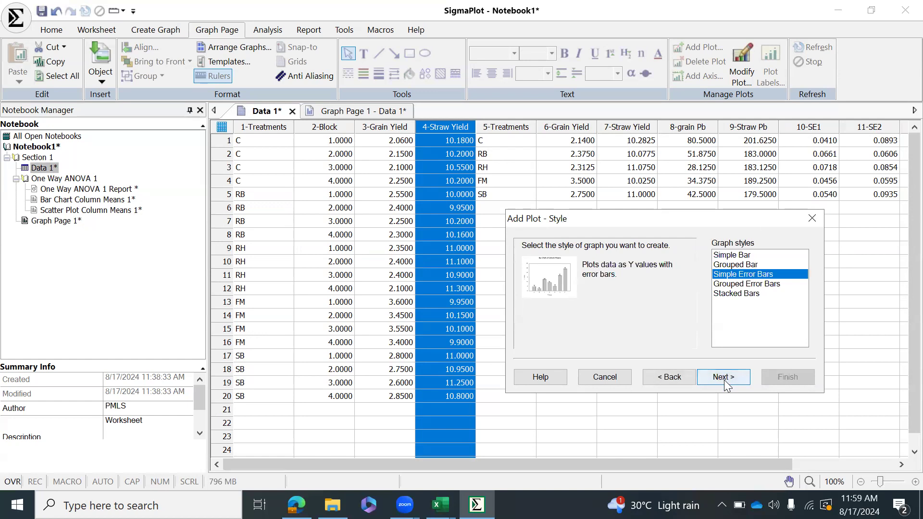
pyautogui.click(723, 377)
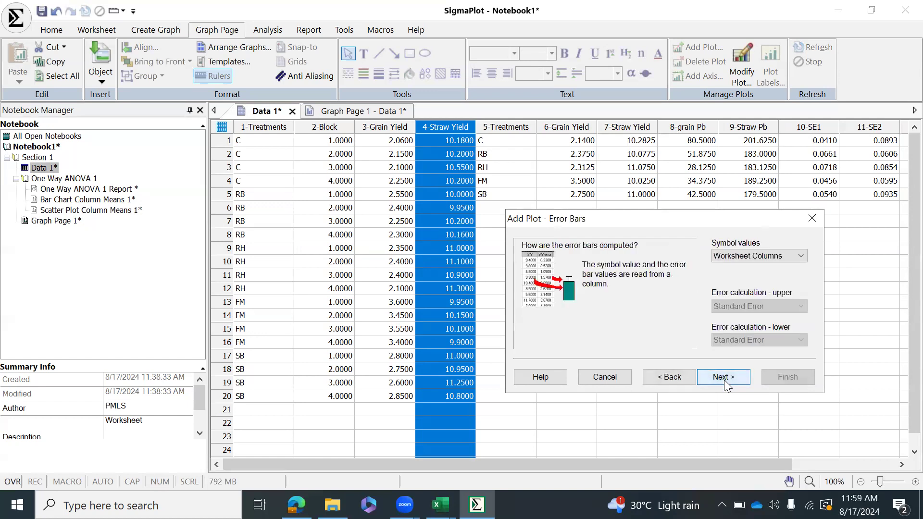
# Set the symbol values to By Category, Mean and accept the Category, Y data format.
pyautogui.click(784, 256)
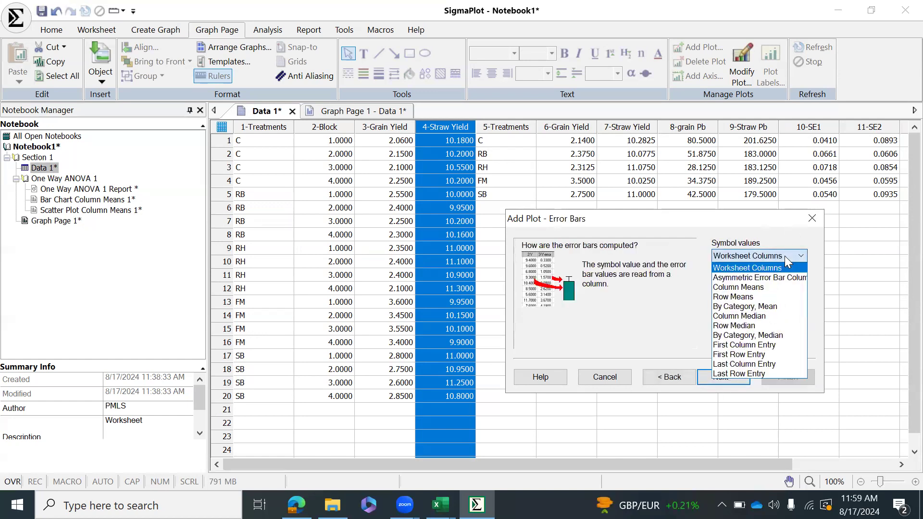
pyautogui.click(764, 306)
pyautogui.click(724, 376)
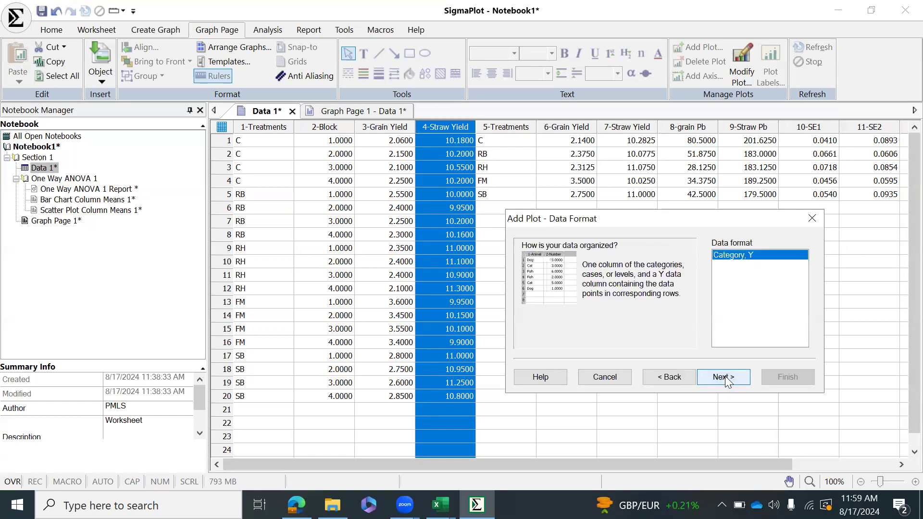
pyautogui.click(726, 376)
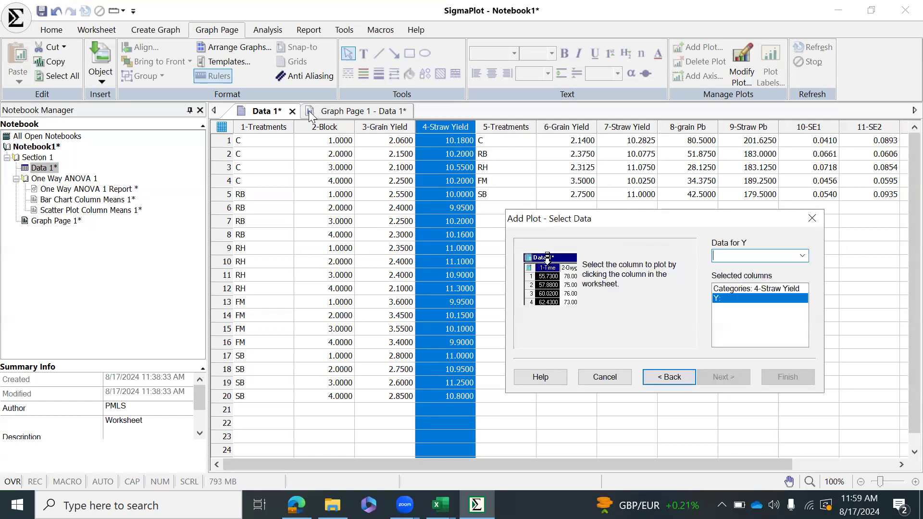
# Assign 1-Treatments as the categories and 4-Straw Yield as the Y data, and finish the new plot.
pyautogui.click(735, 293)
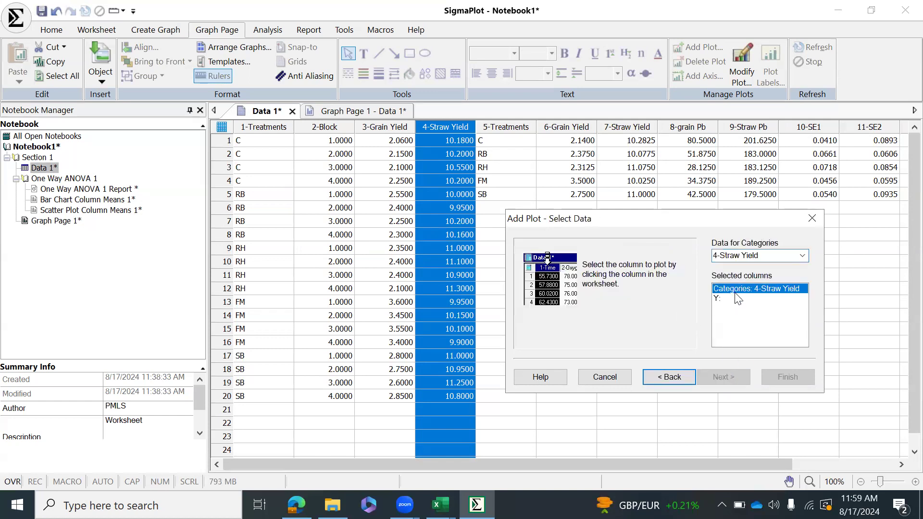
pyautogui.click(263, 127)
pyautogui.click(459, 117)
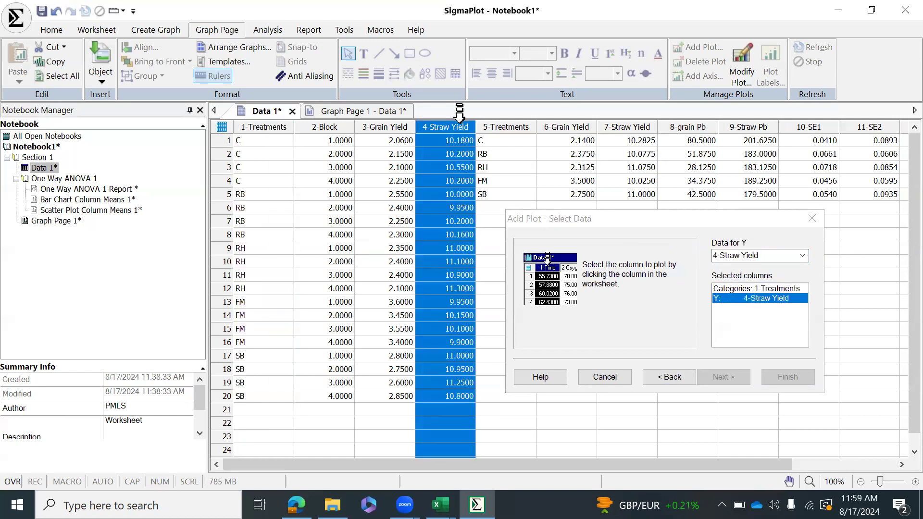
pyautogui.click(786, 378)
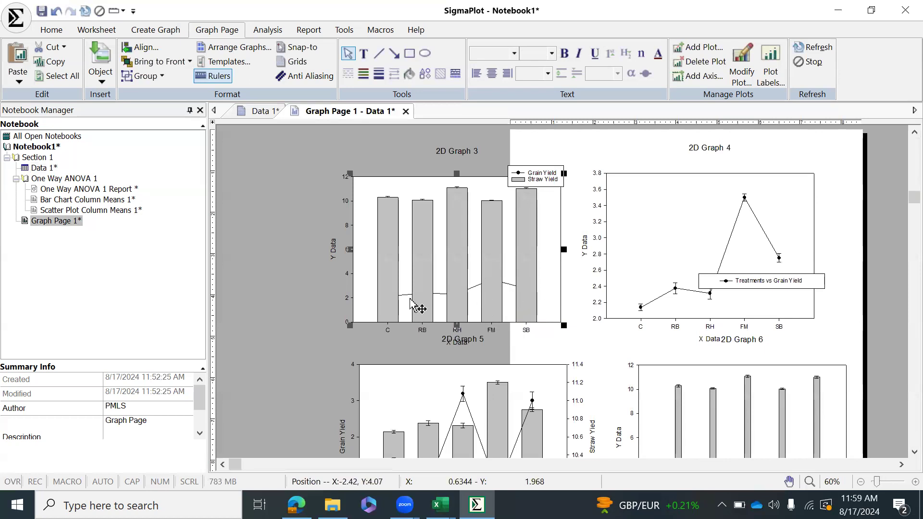
# Add a second Y axis for Plot 2 on the right side of 2D Graph 3.
pyautogui.moveTo(391, 272)
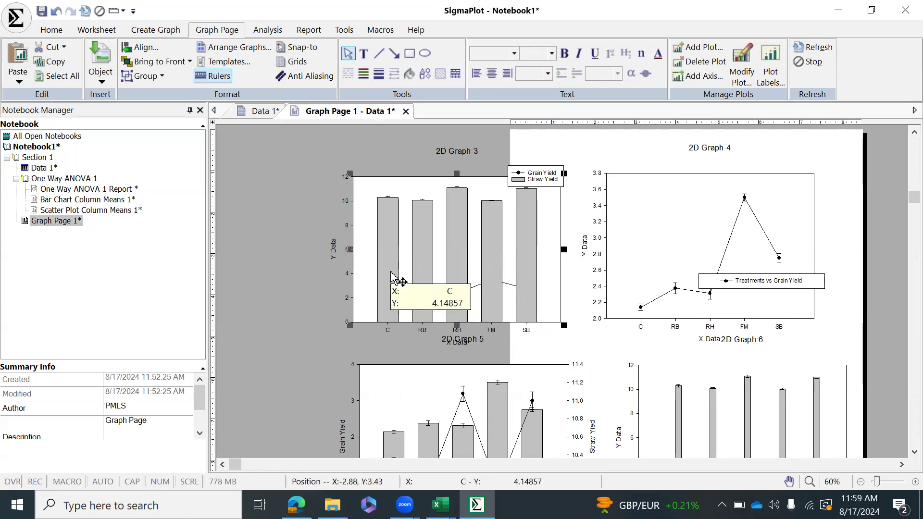
pyautogui.click(393, 269)
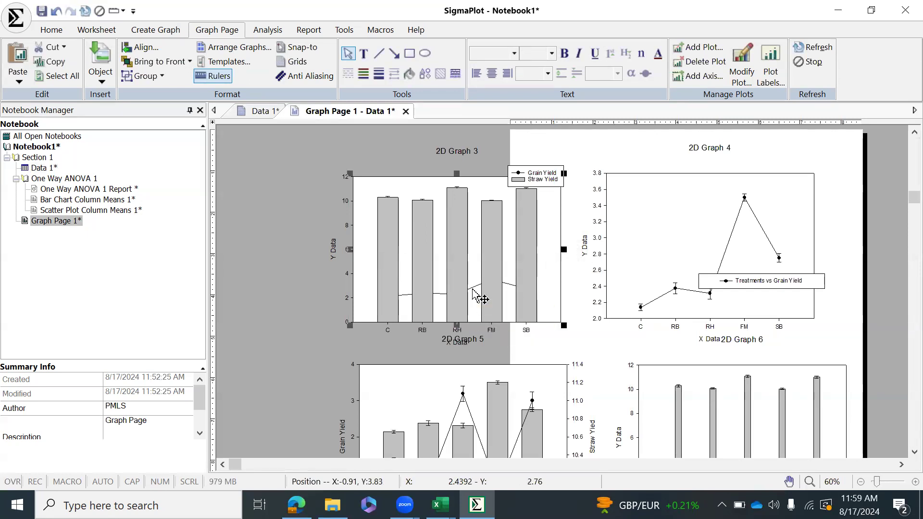
pyautogui.click(480, 297)
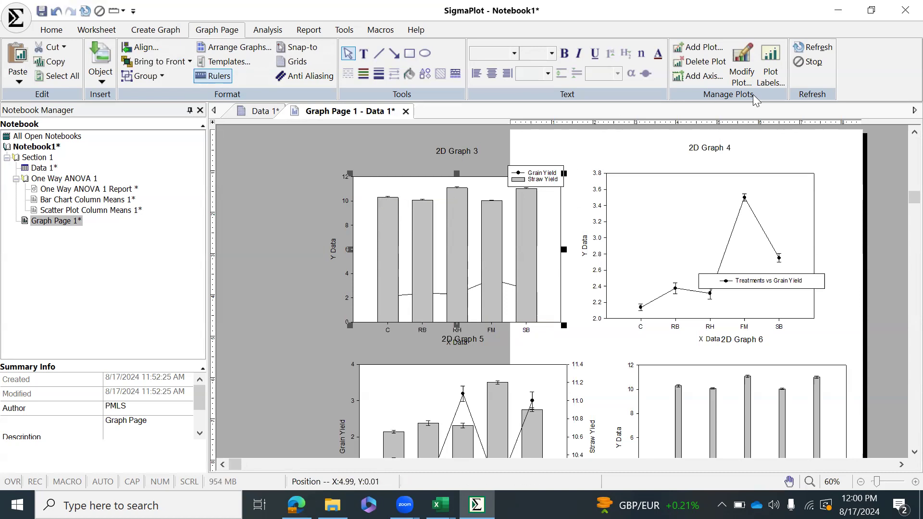
pyautogui.click(702, 76)
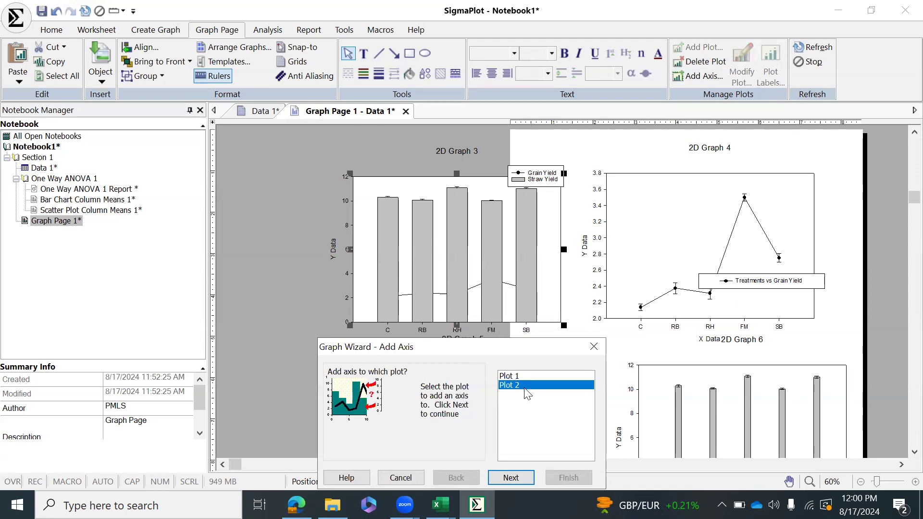
pyautogui.click(518, 475)
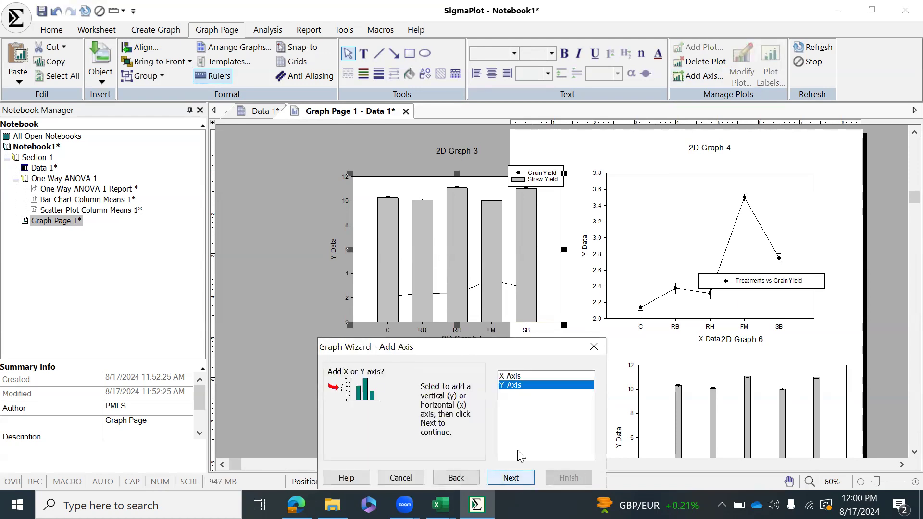
pyautogui.click(511, 478)
pyautogui.click(567, 478)
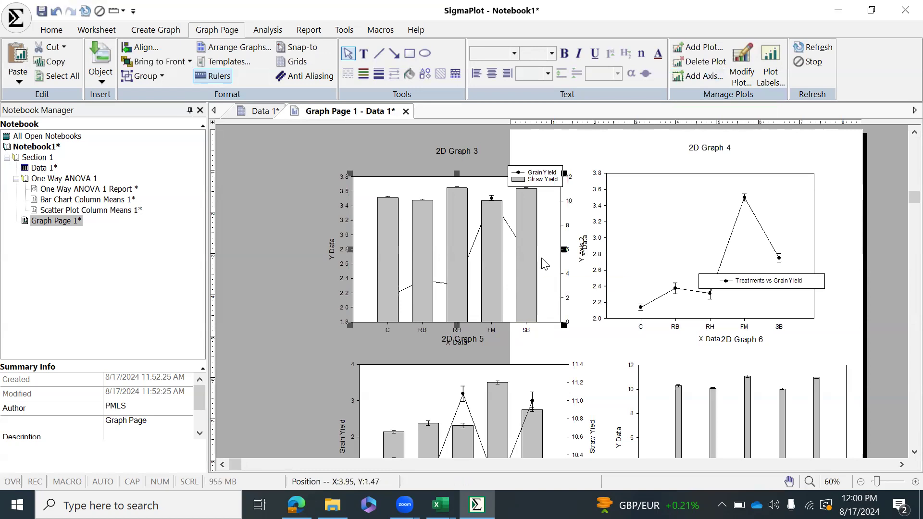
# Set the fill color of the Plot 2 bars in 2D Graph 3 to None.
pyautogui.doubleClick(510, 258)
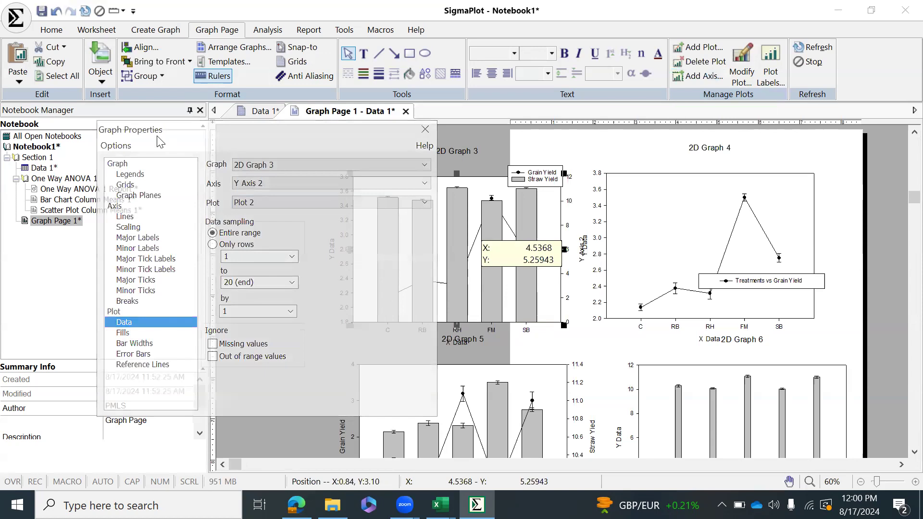
pyautogui.click(276, 202)
pyautogui.click(260, 218)
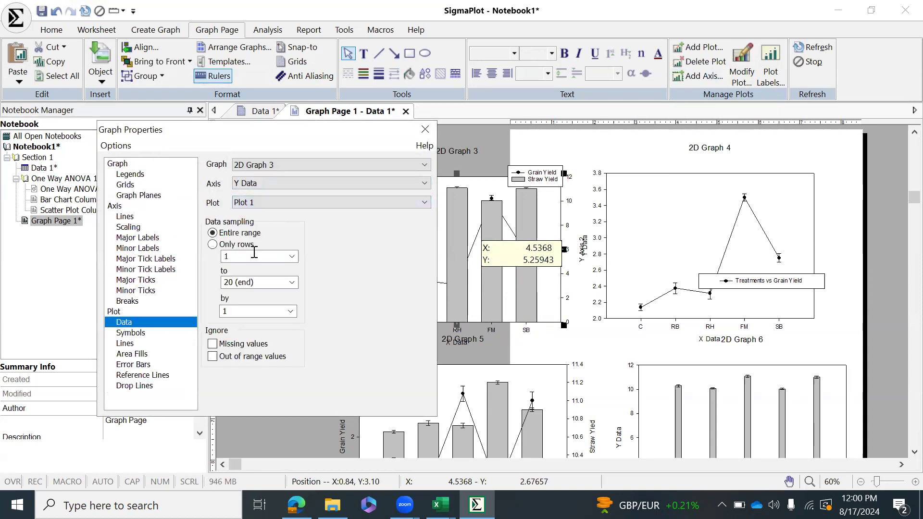
pyautogui.click(148, 333)
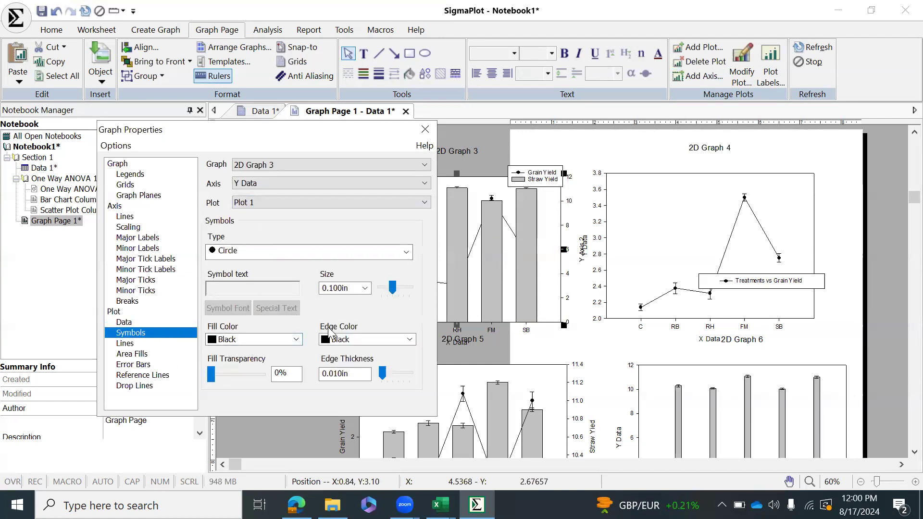
pyautogui.click(252, 202)
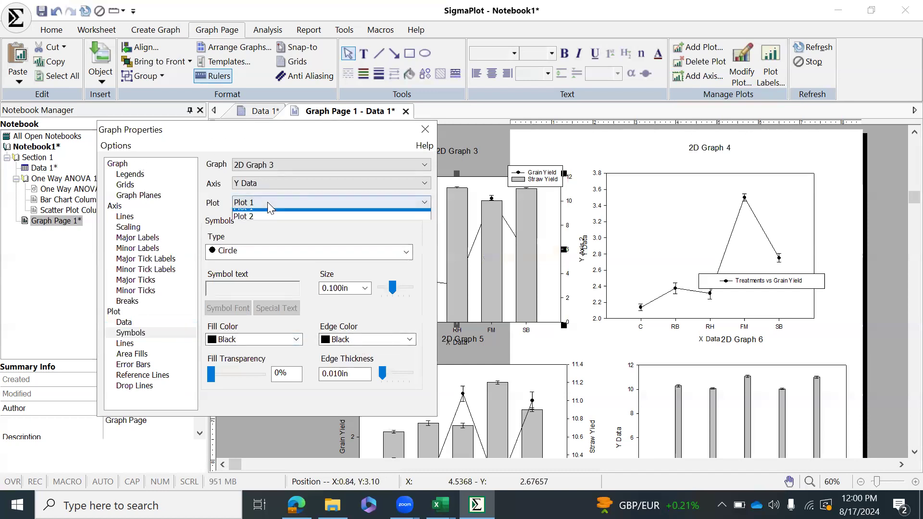
pyautogui.click(250, 221)
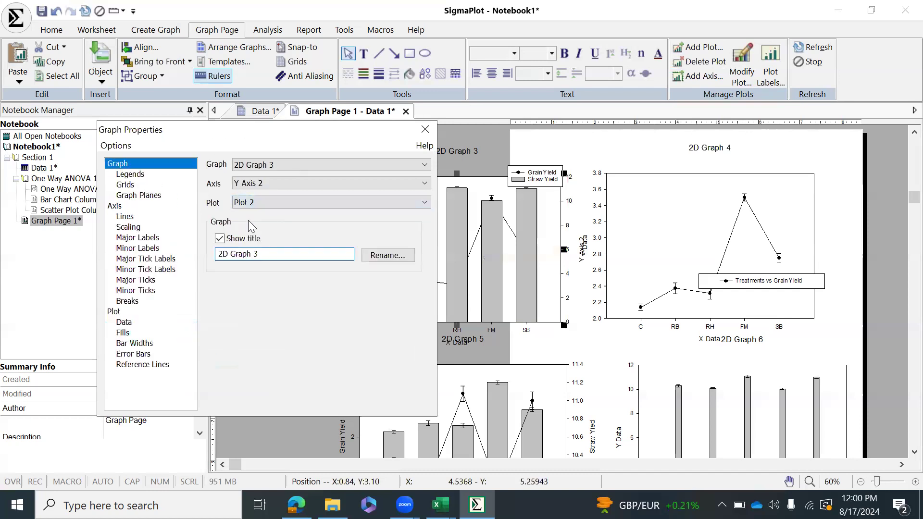
pyautogui.click(123, 332)
pyautogui.click(299, 245)
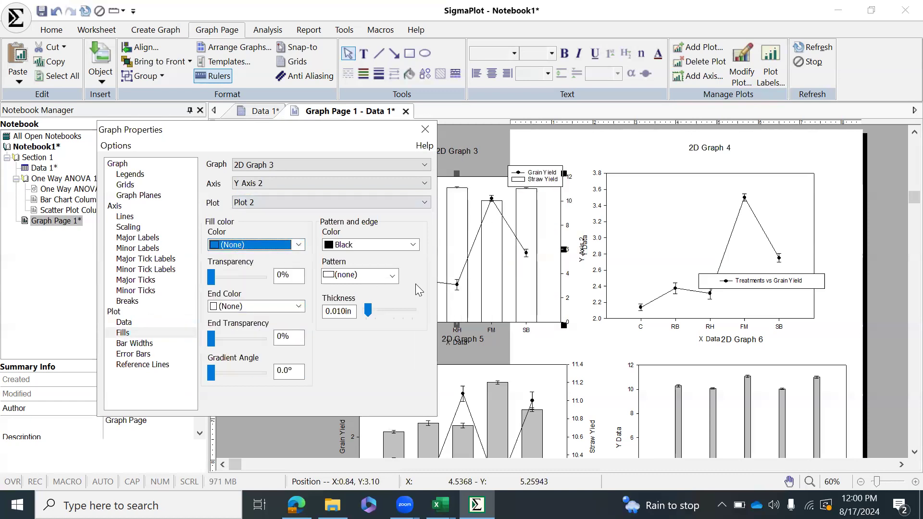
pyautogui.click(425, 129)
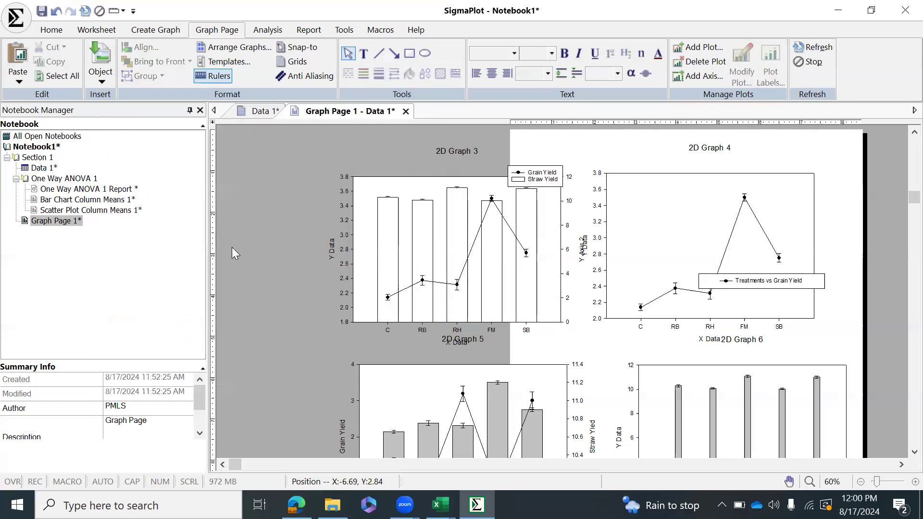
# Move 2D Graph 3 and 2D Graph 5 slightly up and to the left to separate them from neighbouring graphs.
pyautogui.press('Delete')
pyautogui.hotkey('ctrl', 'z')
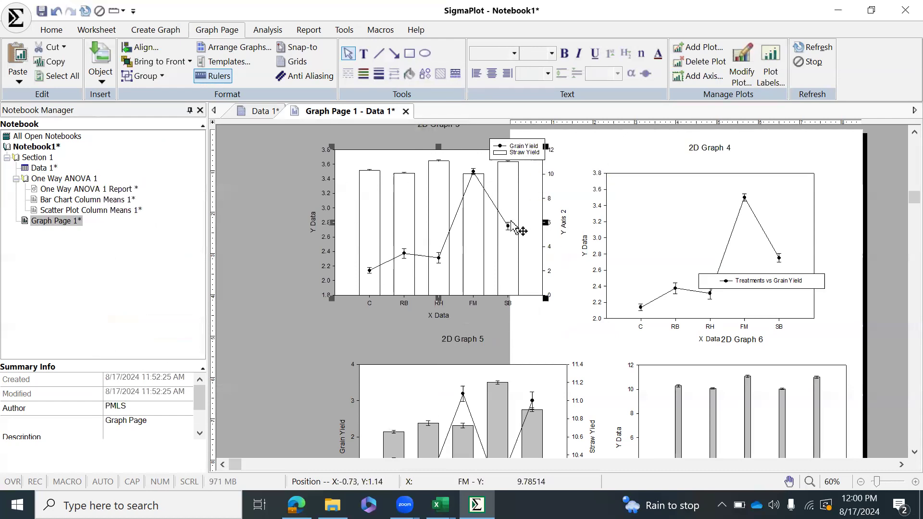
pyautogui.moveTo(517, 224)
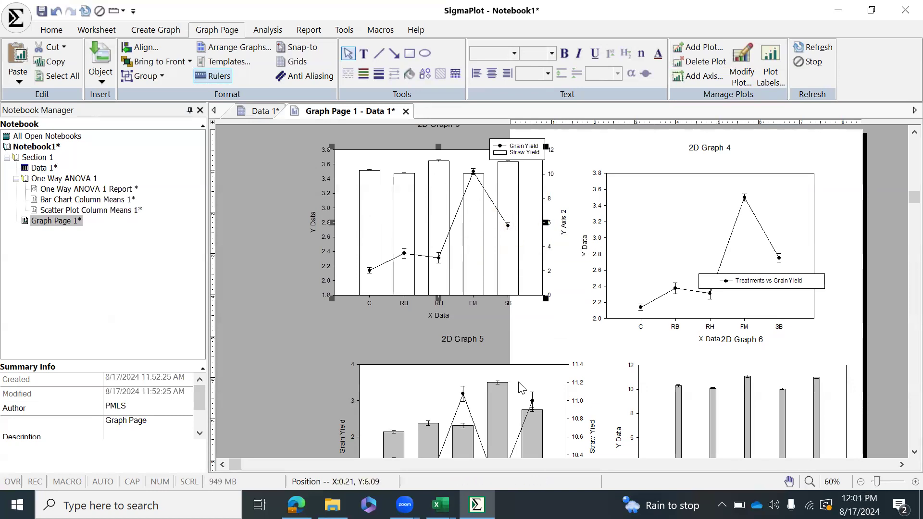
pyautogui.moveTo(485, 370); pyautogui.dragTo(455, 355)
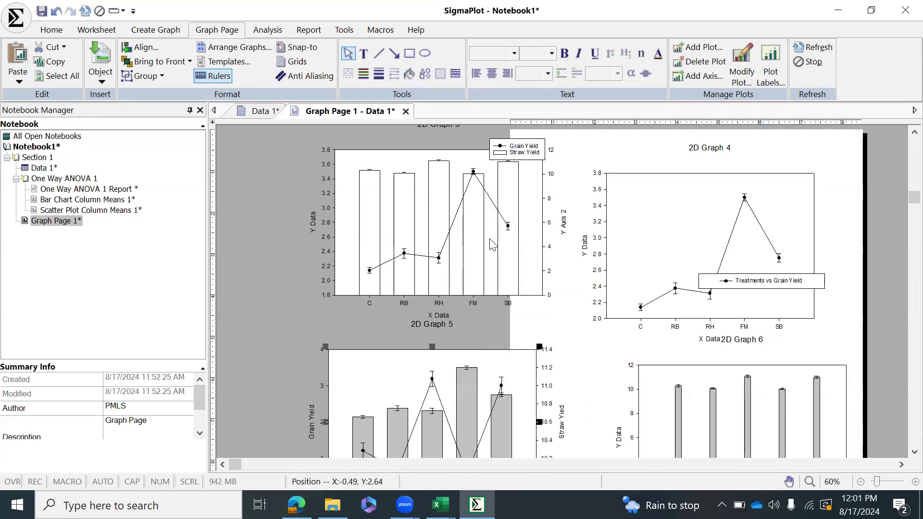
pyautogui.scroll(-3, 507, 317)
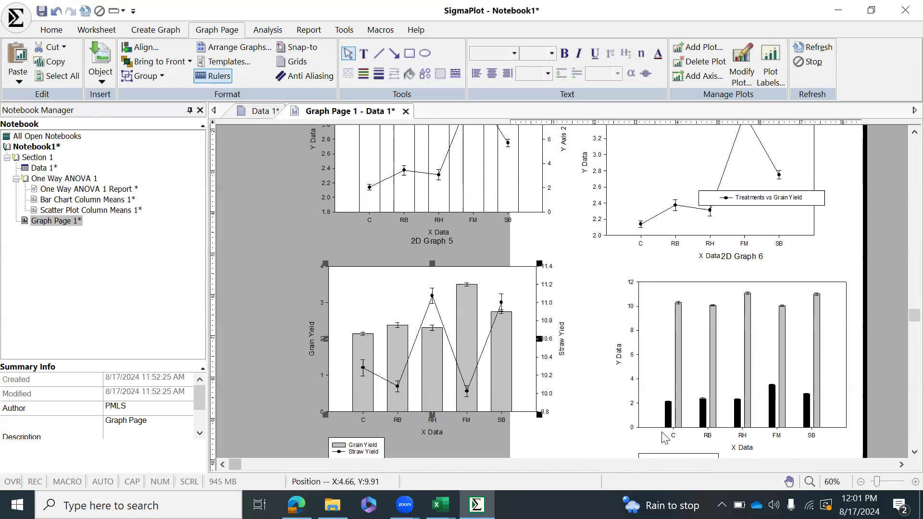
pyautogui.click(683, 365)
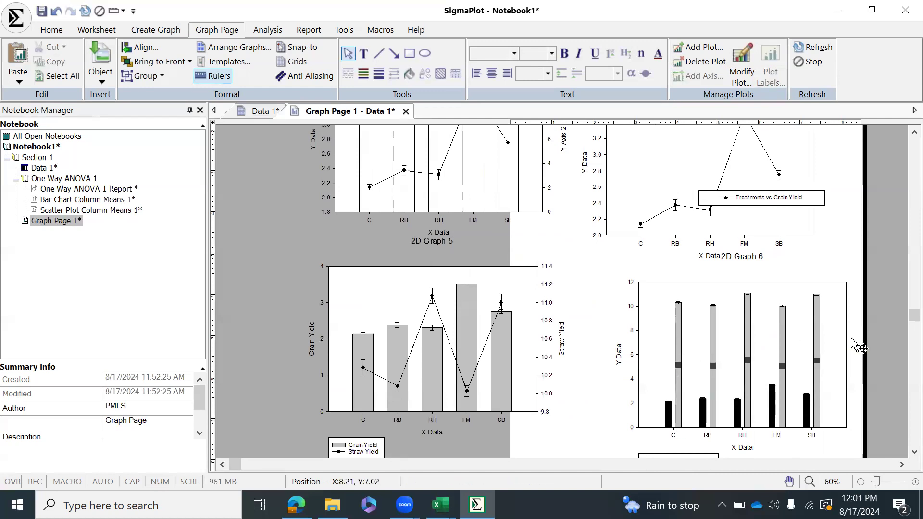
pyautogui.scroll(3, 855, 346)
pyautogui.click(854, 298)
pyautogui.keyDown('ctrl'); pyautogui.scroll(-1, 852, 294); pyautogui.keyUp('ctrl')
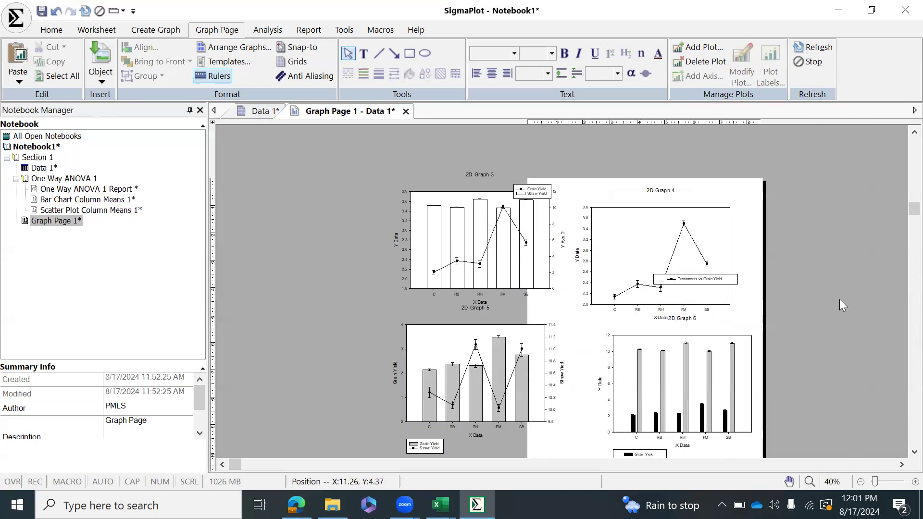
pyautogui.scroll(-2, 814, 244)
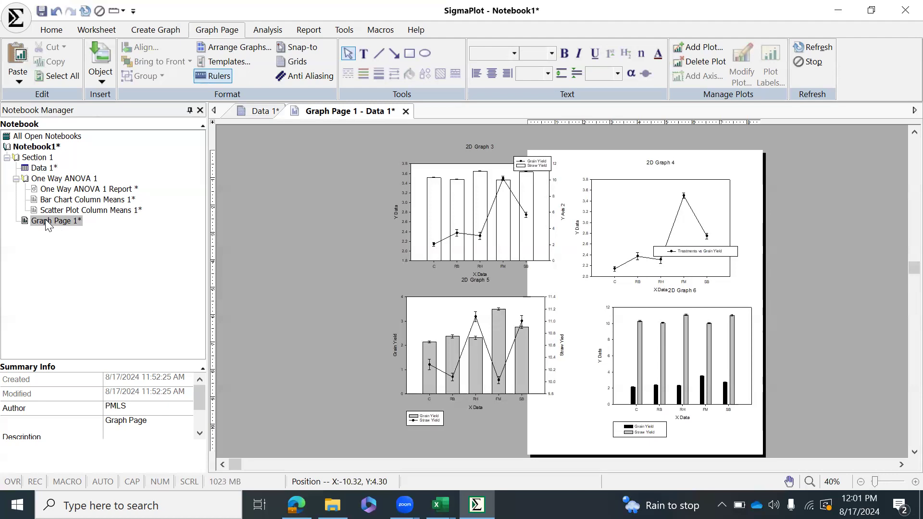
# Duplicate Section 1 in the notebook, expand the copy with its ANOVA folder, and open Copy of Graph Page 1.
pyautogui.click(37, 158)
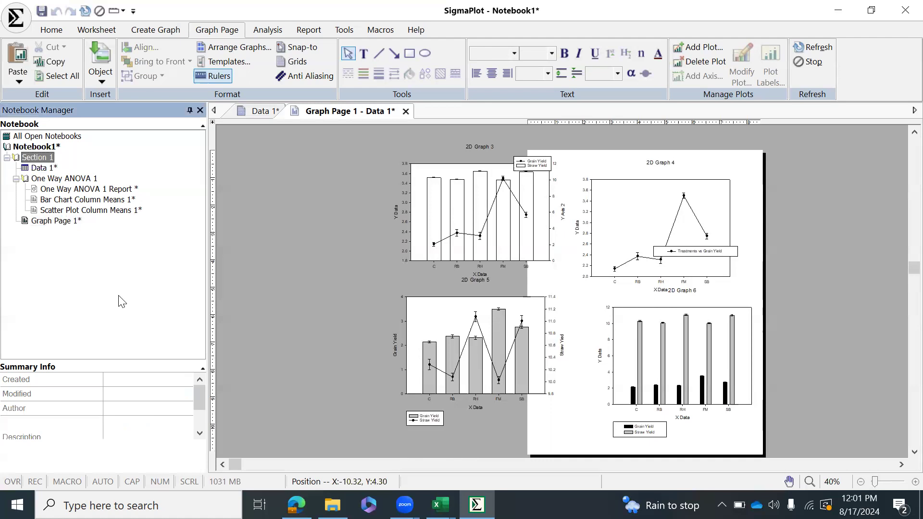
pyautogui.hotkey('ctrl', 'v')
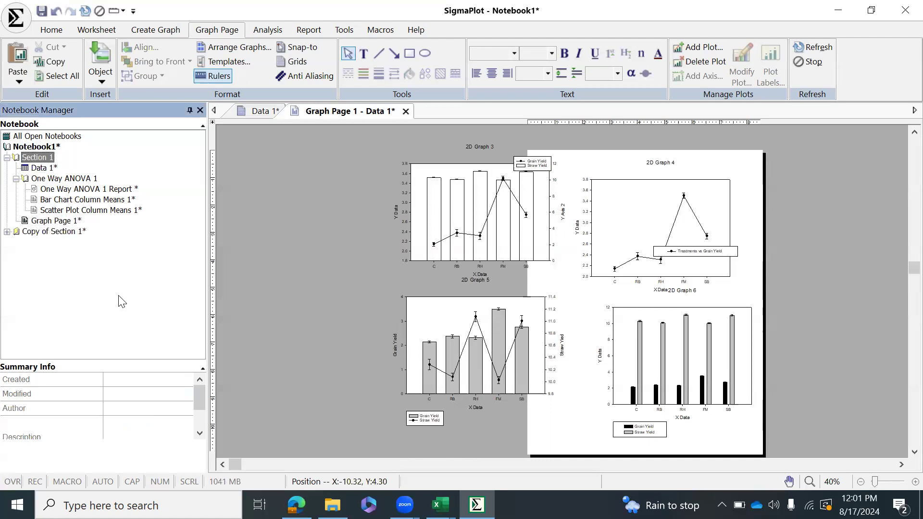
pyautogui.click(7, 232)
pyautogui.click(60, 243)
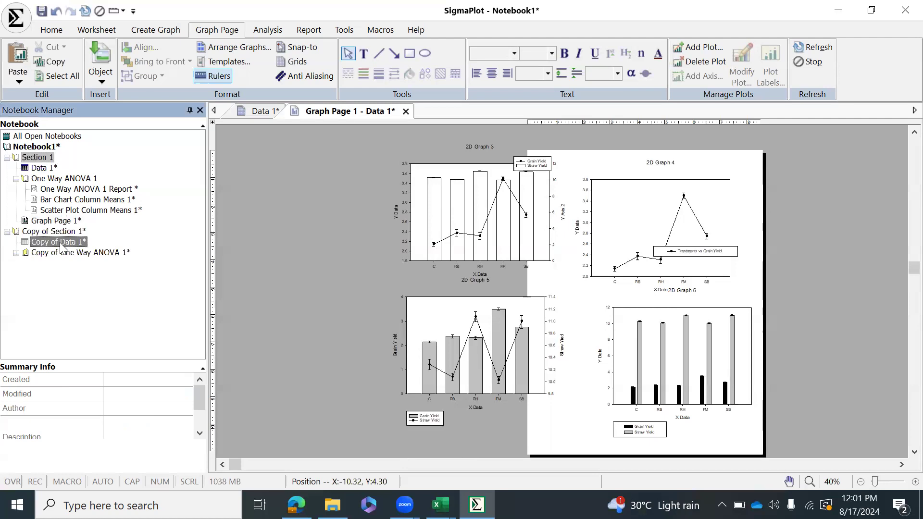
pyautogui.click(16, 253)
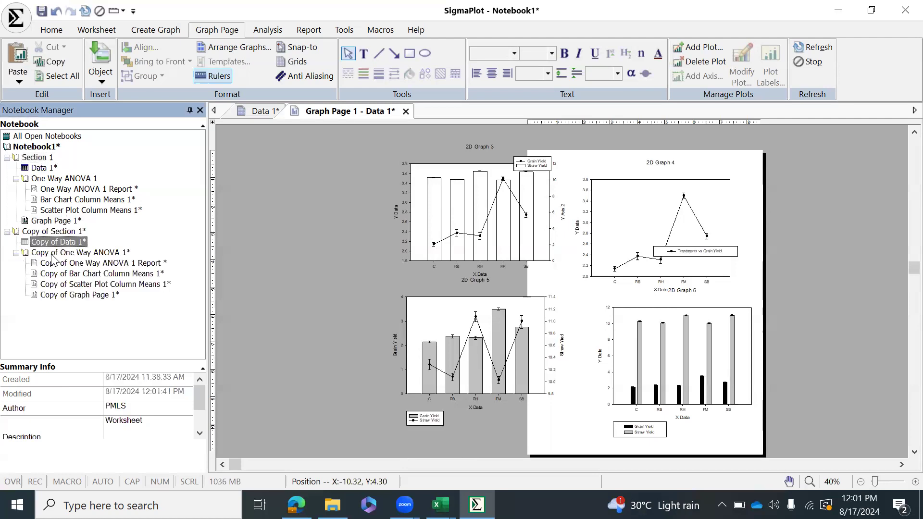
pyautogui.doubleClick(68, 295)
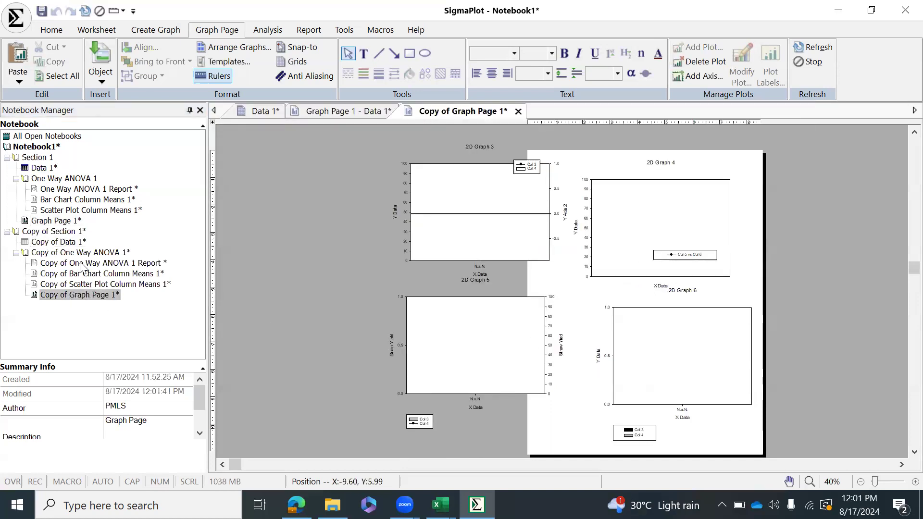
# Delete Copy of Section 1 from the notebook.
pyautogui.click(30, 234)
pyautogui.press('Delete')
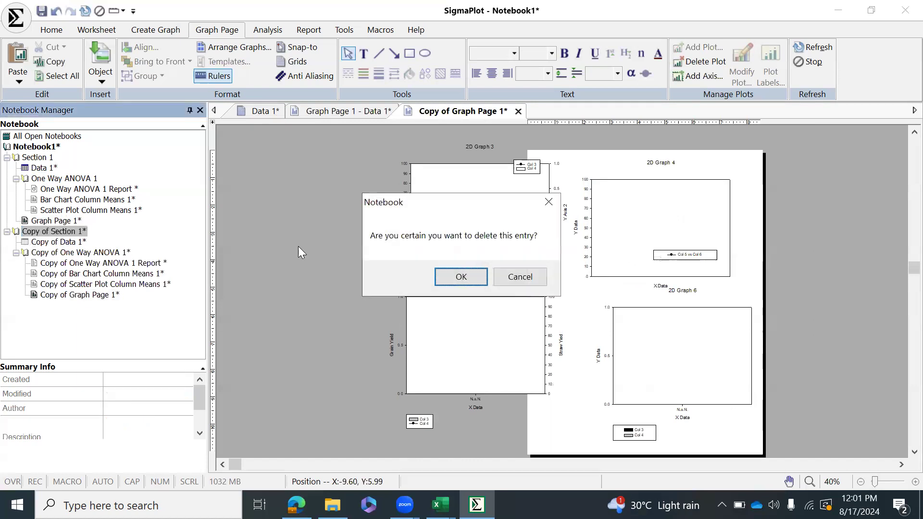
pyautogui.click(461, 276)
# Close Graph Page 1, and delete the One Way ANOVA 1 folder and Graph Page 1 from Section 1.
pyautogui.click(61, 221)
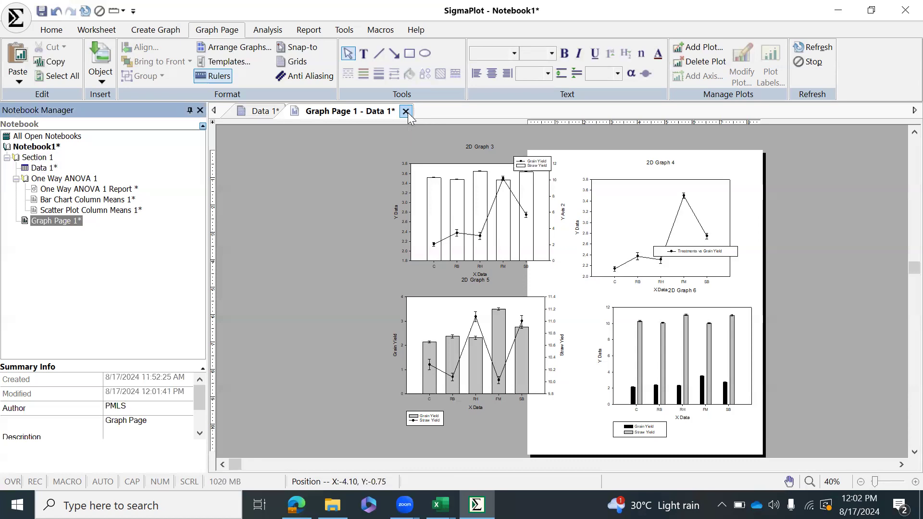
pyautogui.click(406, 111)
pyautogui.click(372, 224)
pyautogui.doubleClick(48, 200)
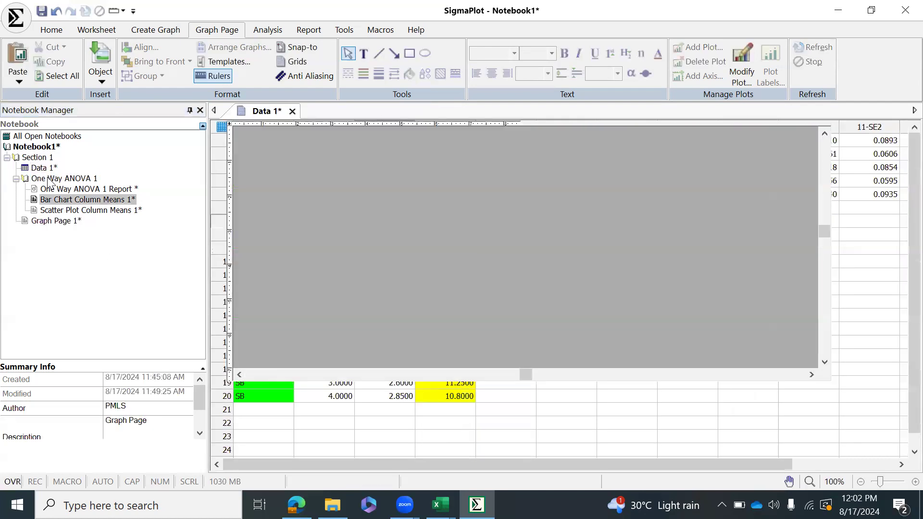
pyautogui.click(48, 179)
pyautogui.press('Delete')
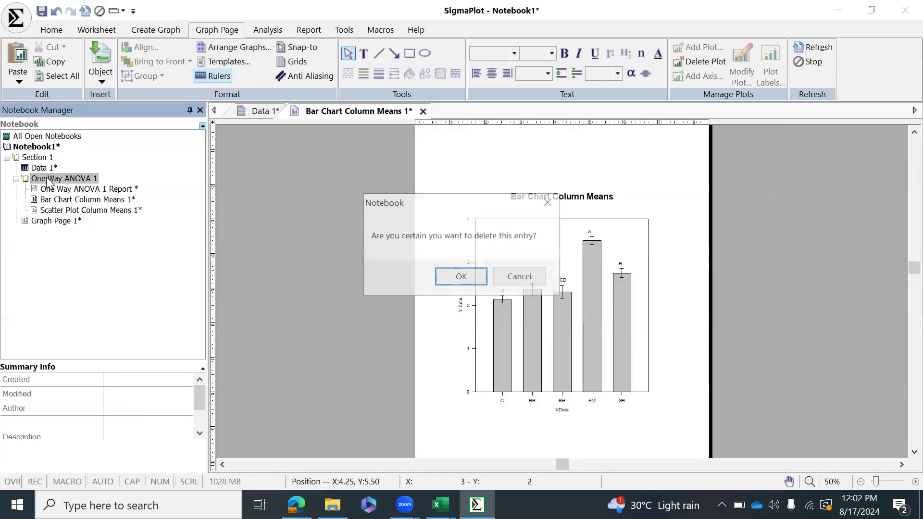
pyautogui.click(469, 279)
pyautogui.click(53, 178)
pyautogui.press('Delete')
pyautogui.click(460, 277)
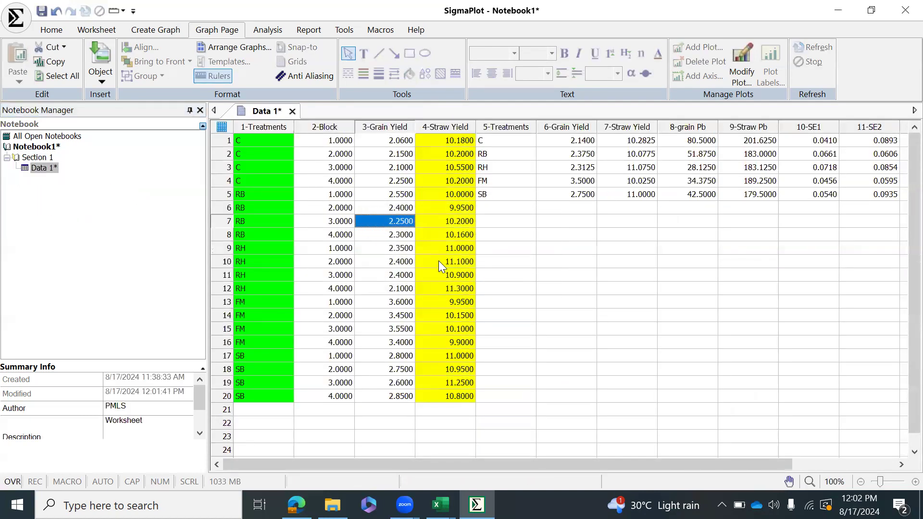
# Start a vertical bar graph with error bars, using By Category, Mean symbol values and Standard Error for both upper and lower error.
pyautogui.click(490, 212)
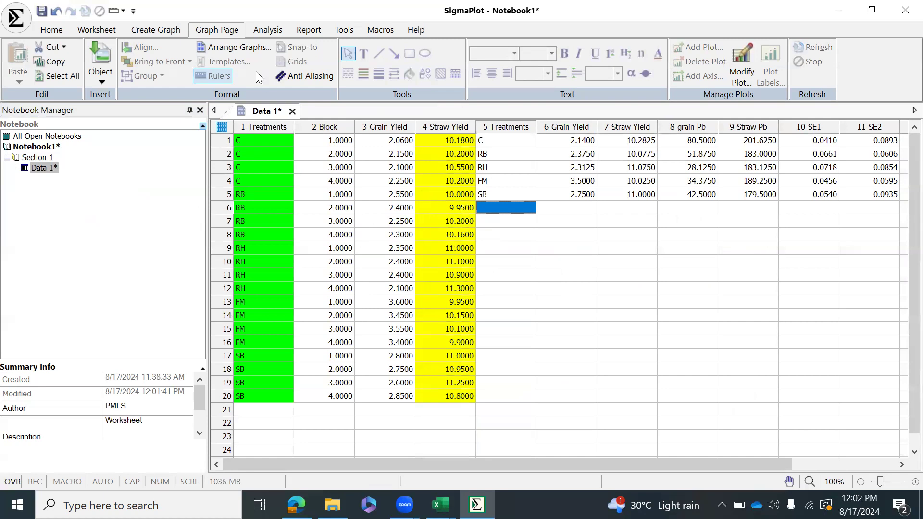
pyautogui.click(155, 29)
pyautogui.click(164, 80)
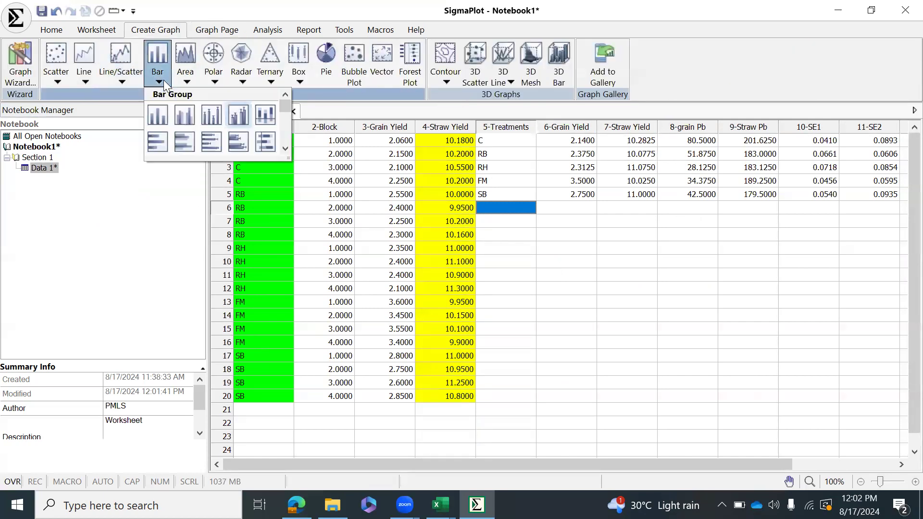
pyautogui.click(210, 117)
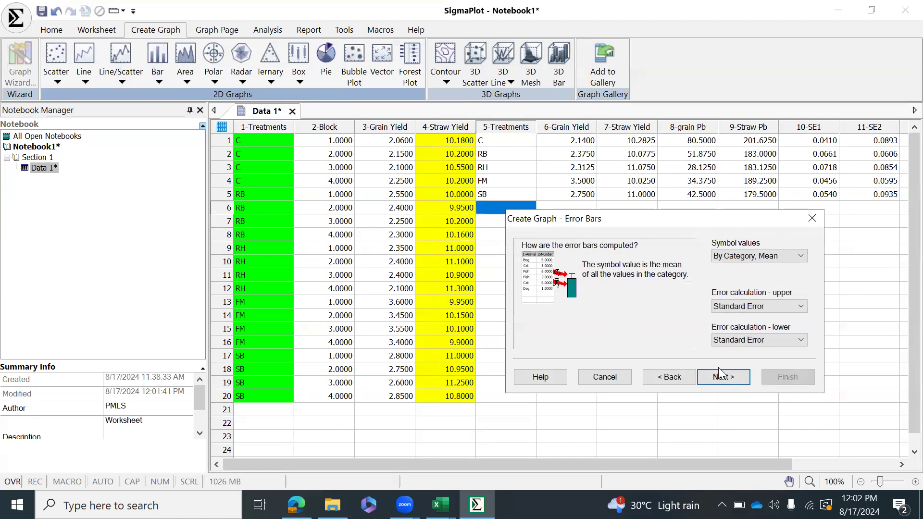
pyautogui.click(732, 381)
pyautogui.click(731, 380)
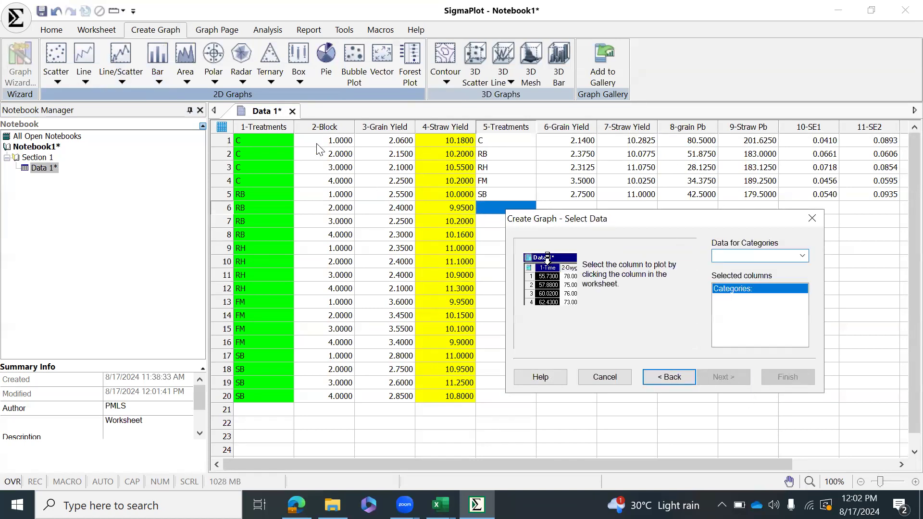
# Assign 1-Treatments as the categories and 3-Grain Yield as the Y data, and finish the graph.
pyautogui.click(268, 120)
pyautogui.click(389, 120)
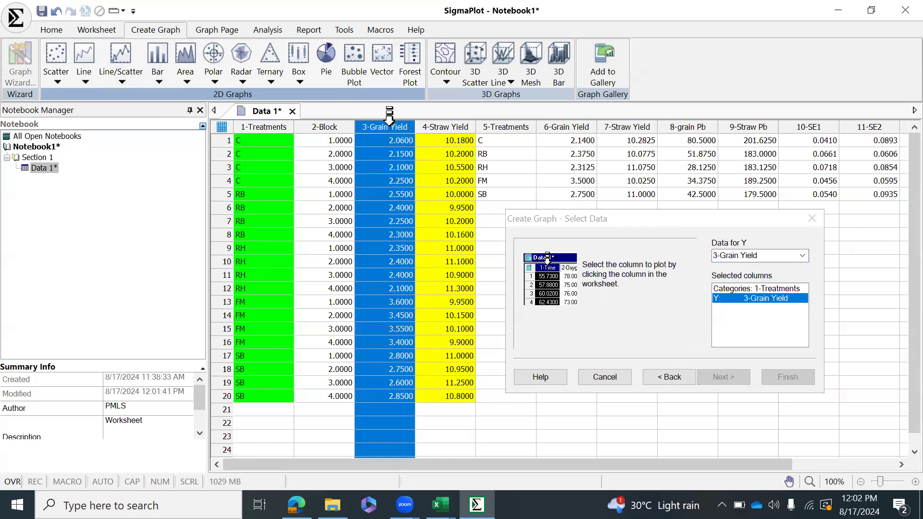
pyautogui.click(787, 377)
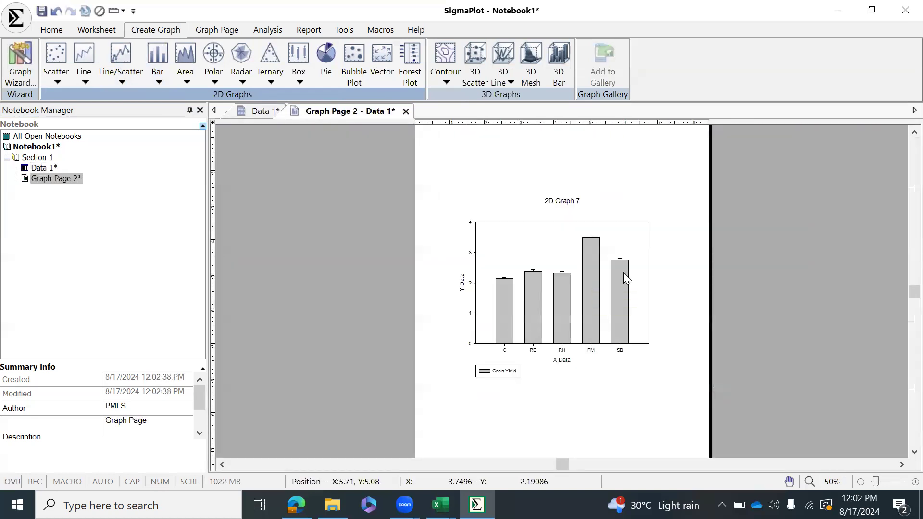
# Move the new bar graph to the page's upper-left corner and its legend onto the plot's upper-right corner.
pyautogui.moveTo(565, 204)
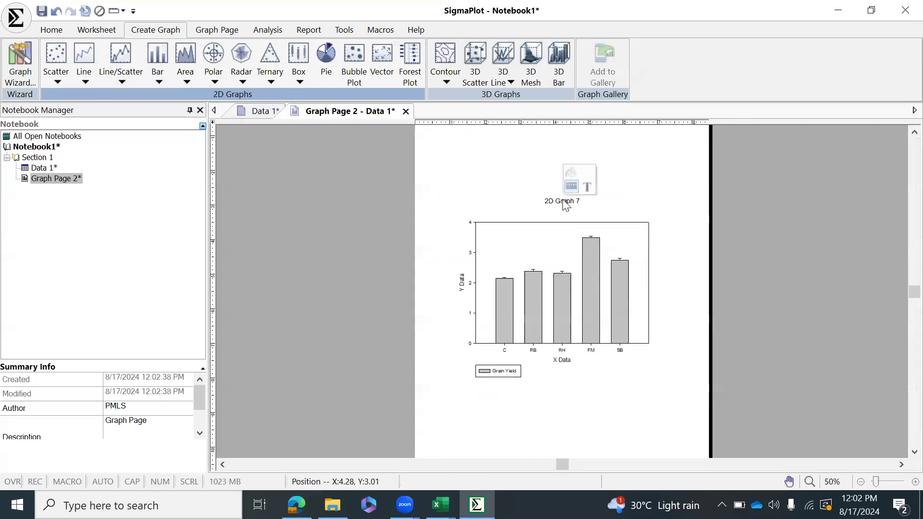
pyautogui.moveTo(533, 210); pyautogui.dragTo(495, 163)
pyautogui.click(686, 331)
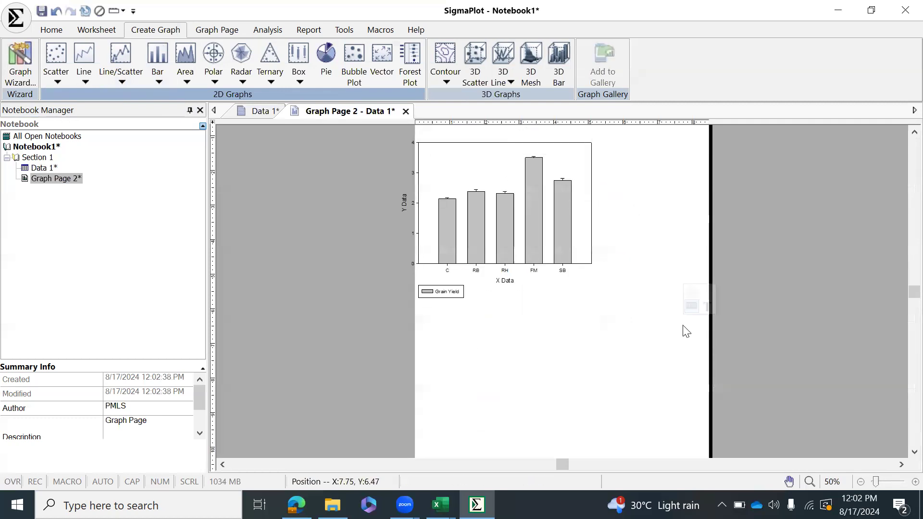
pyautogui.moveTo(463, 296); pyautogui.dragTo(578, 141)
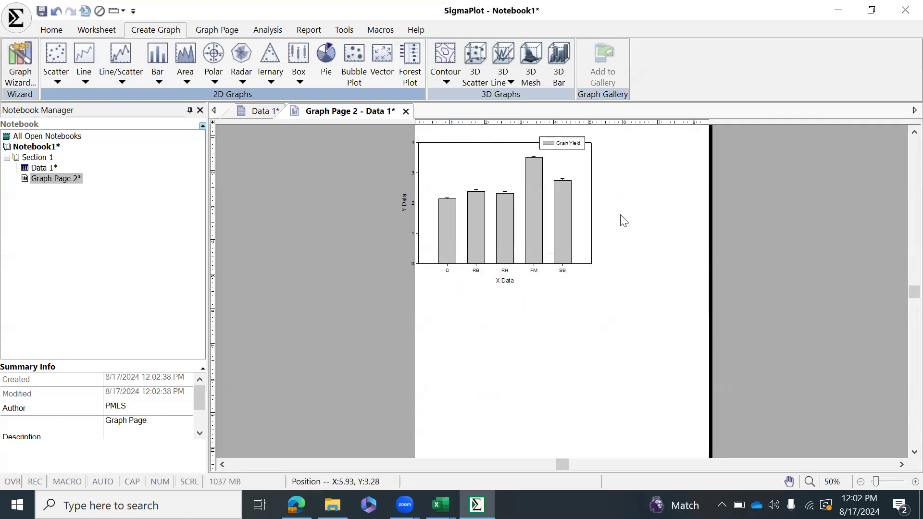
# Duplicate Section 1, containing only Data 1 and Graph Page 2, and expand the copy in the notebook.
pyautogui.click(43, 159)
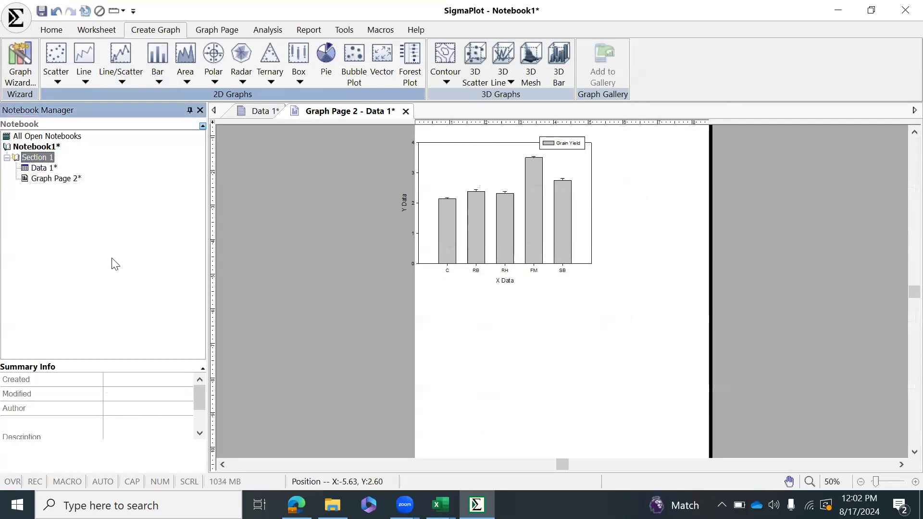
pyautogui.hotkey('ctrl', 'c')
pyautogui.hotkey('ctrl', 'v')
pyautogui.click(9, 190)
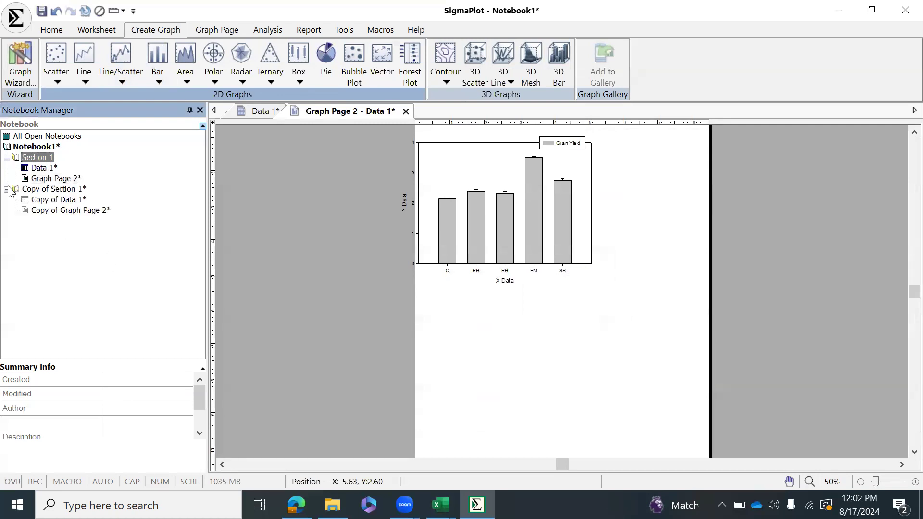
# Open Copy of Data 1 and Copy of Graph Page 2, and compare the copied worksheet with its linked graph.
pyautogui.doubleClick(64, 204)
pyautogui.doubleClick(69, 210)
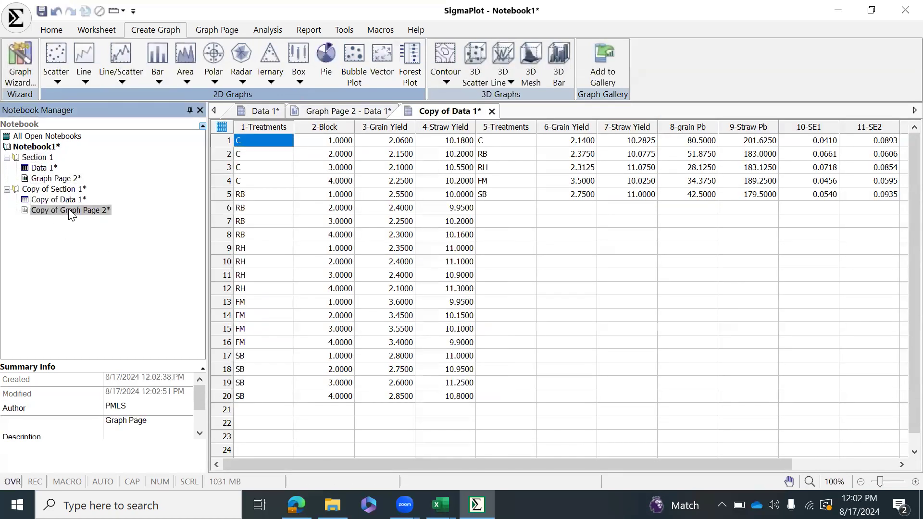
pyautogui.doubleClick(65, 201)
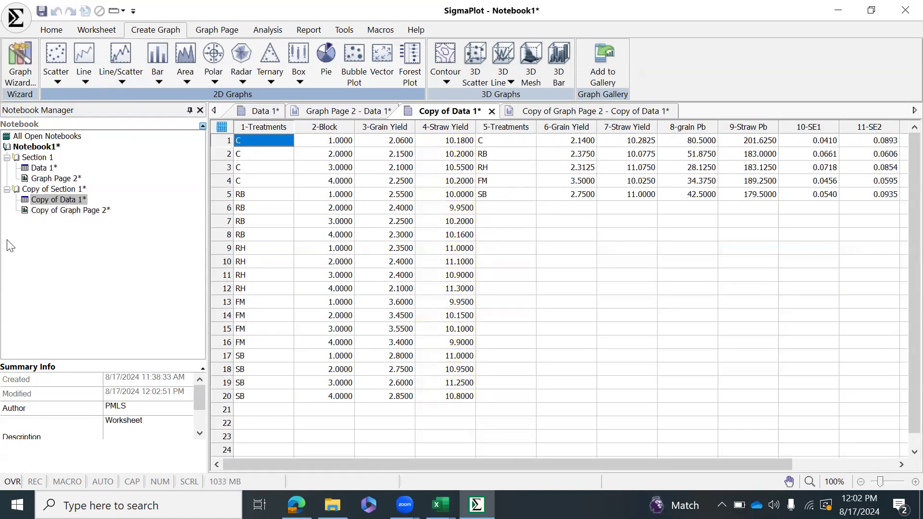
pyautogui.doubleClick(67, 212)
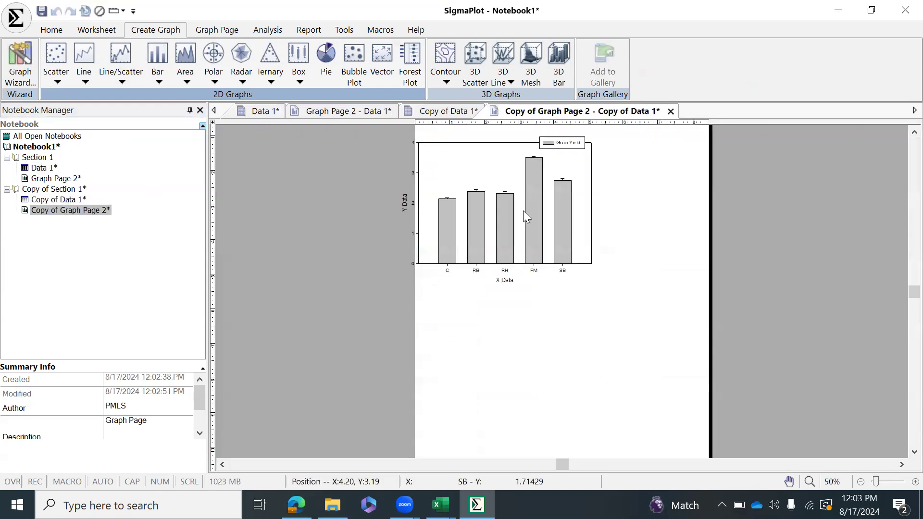
pyautogui.doubleClick(60, 200)
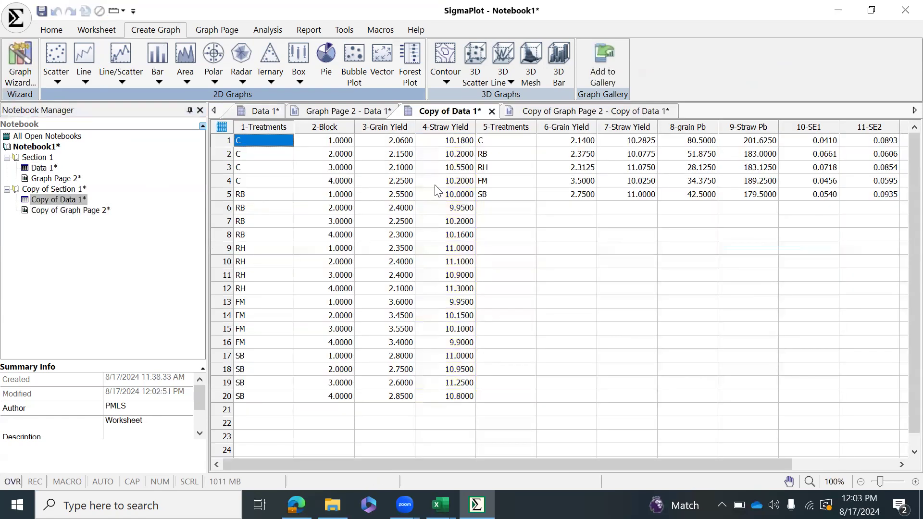
pyautogui.doubleClick(72, 211)
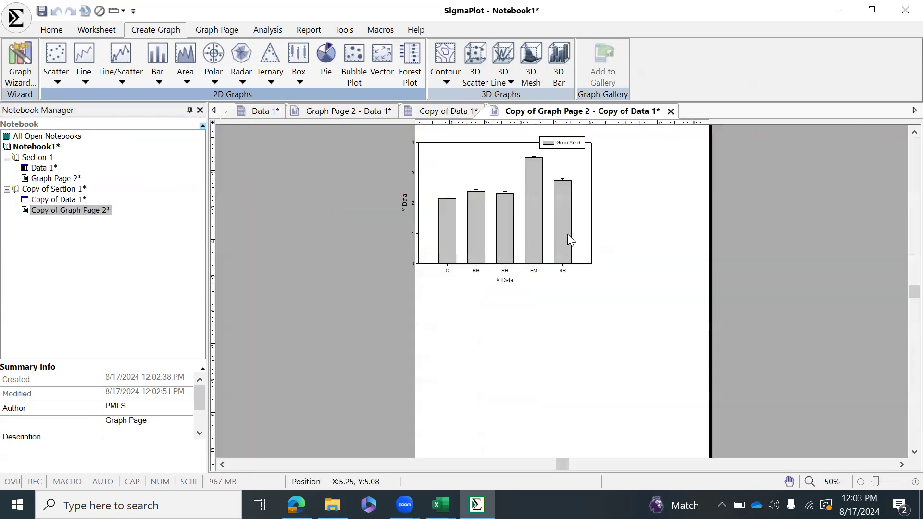
# Replace the 3-Grain Yield values in Copy of Data 1 with the 4-Straw Yield values, and return to Copy of Graph Page 2.
pyautogui.doubleClick(51, 200)
pyautogui.moveTo(456, 141); pyautogui.dragTo(457, 395)
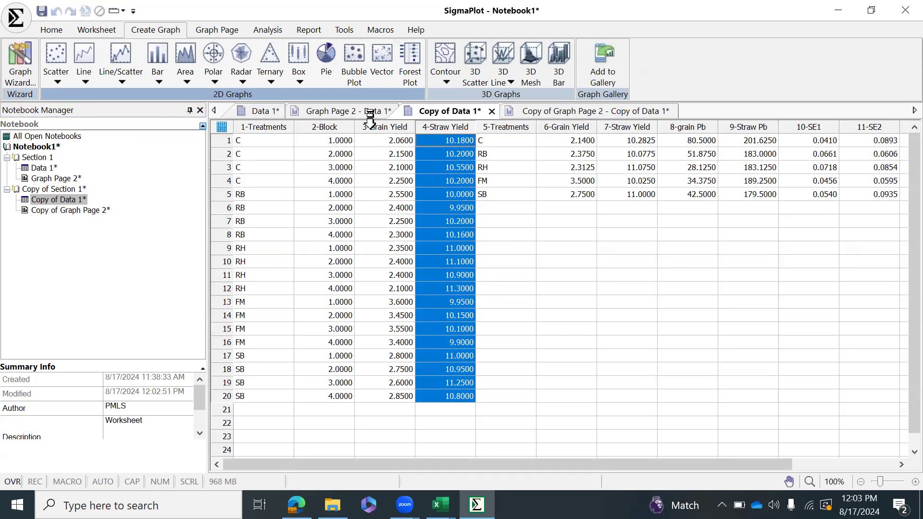
pyautogui.click(379, 144)
pyautogui.hotkey('ctrl', 'v')
pyautogui.doubleClick(64, 210)
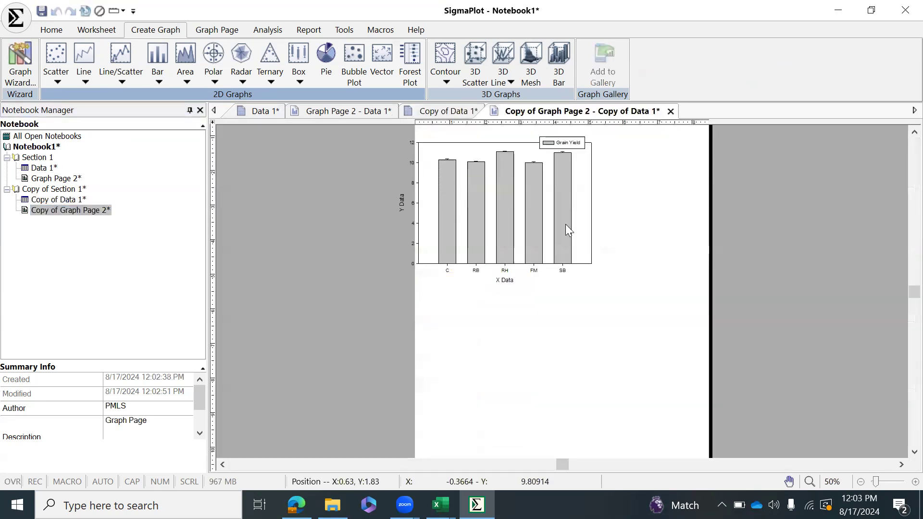
# Compare the bars of Graph Page 2 with those of Copy of Graph Page 2, and select Section 1 in the notebook.
pyautogui.moveTo(565, 223); pyautogui.dragTo(566, 252)
pyautogui.click(378, 111)
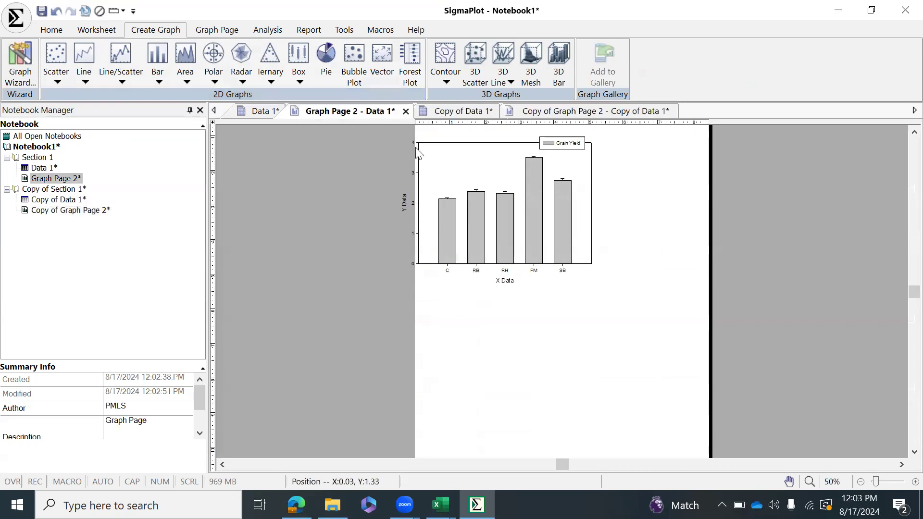
pyautogui.hotkey('ctrl', 'Tab')
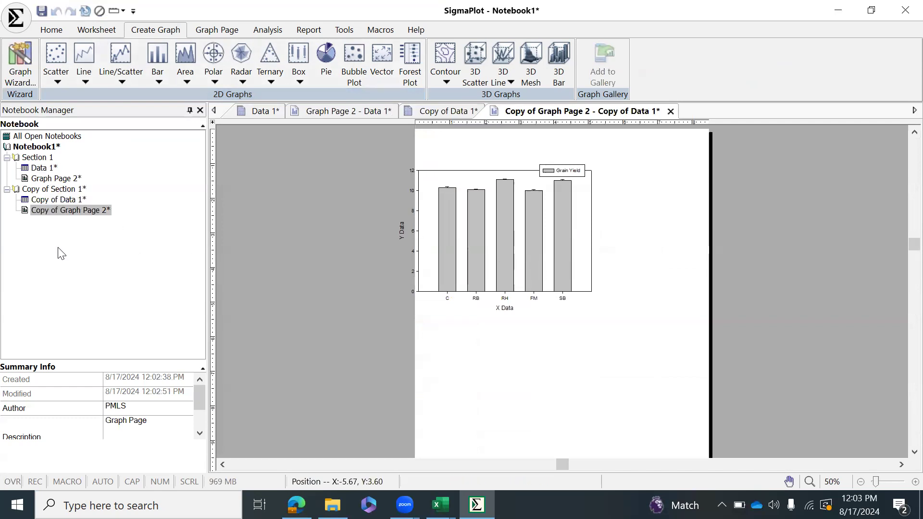
pyautogui.click(34, 158)
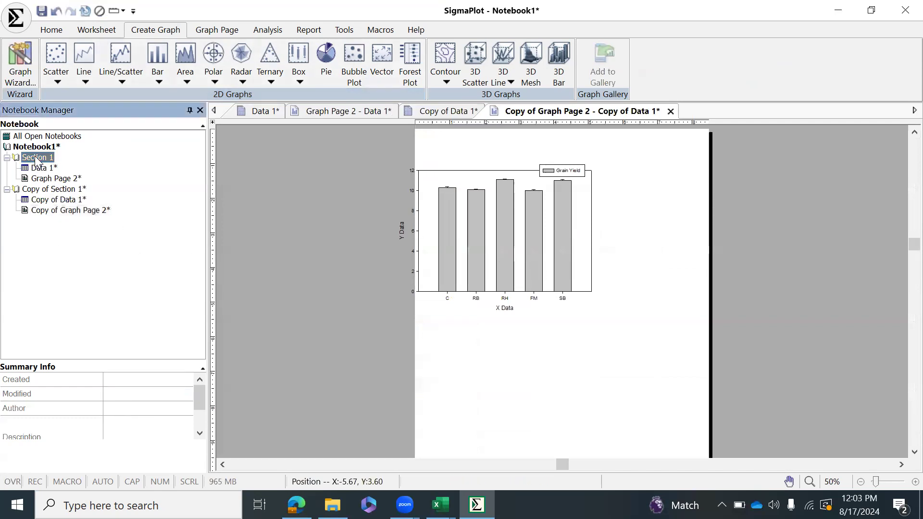
pyautogui.rightClick(35, 158)
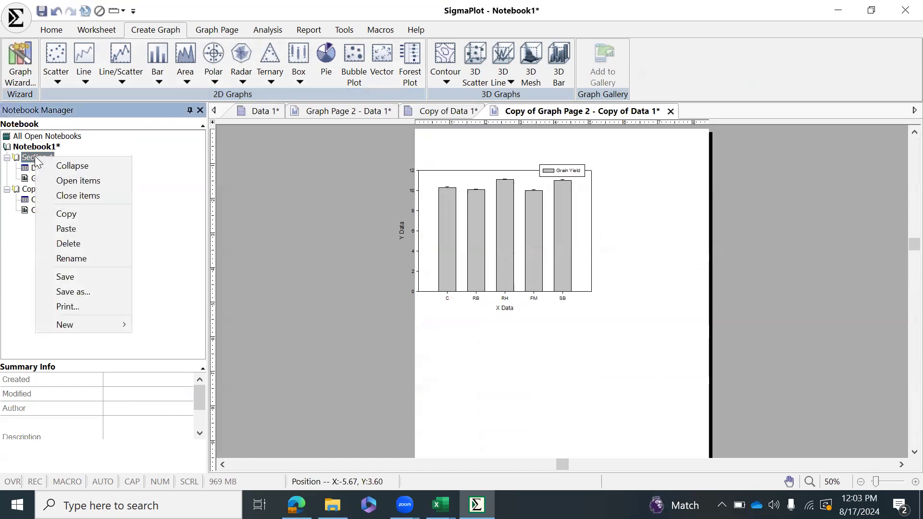
pyautogui.click(82, 258)
pyautogui.press('Escape')
pyautogui.rightClick(46, 189)
pyautogui.press('Escape')
pyautogui.click(38, 182)
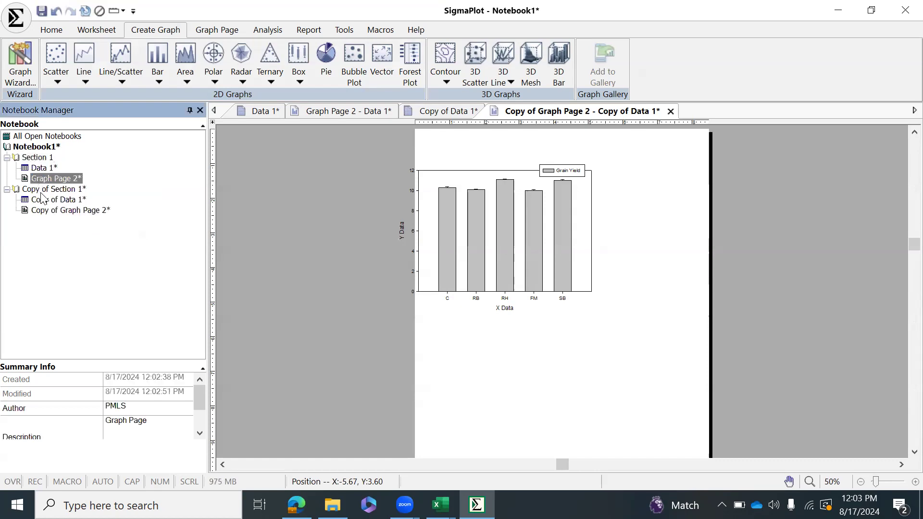
# Duplicate Copy of Section 1 in the notebook, expand the duplicate and open its Copy of Copy of Graph Page 2.
pyautogui.click(40, 188)
pyautogui.hotkey('ctrl', 'c')
pyautogui.hotkey('ctrl', 'v')
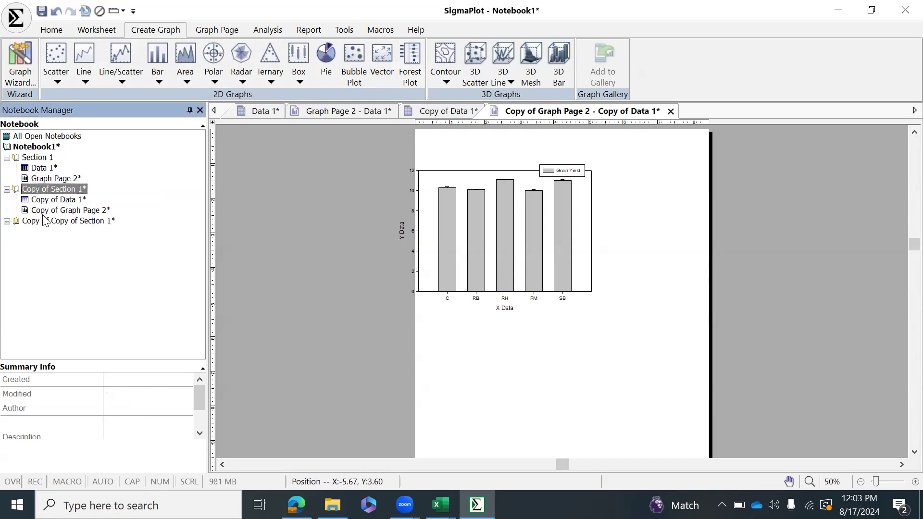
pyautogui.click(7, 221)
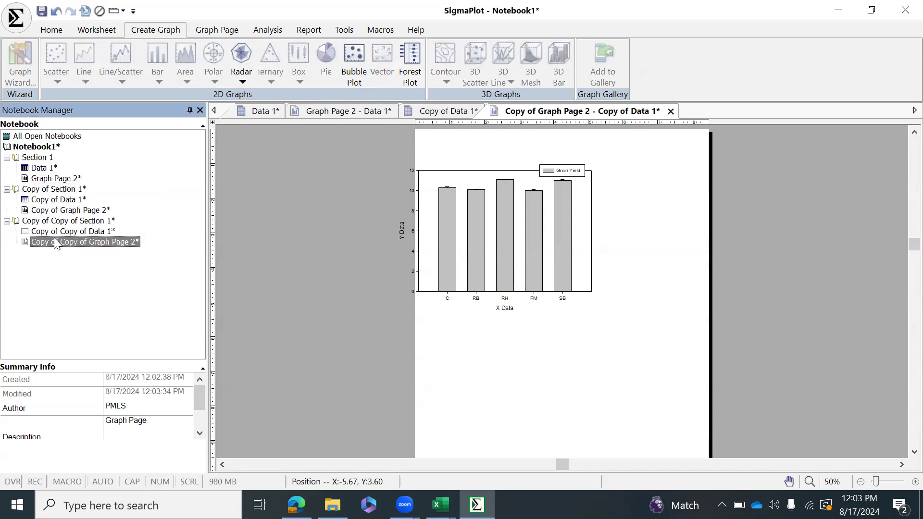
pyautogui.doubleClick(55, 241)
# Paste another copy of the section inside Copy of Copy of Section 1 and expand it to select its graph page.
pyautogui.click(58, 222)
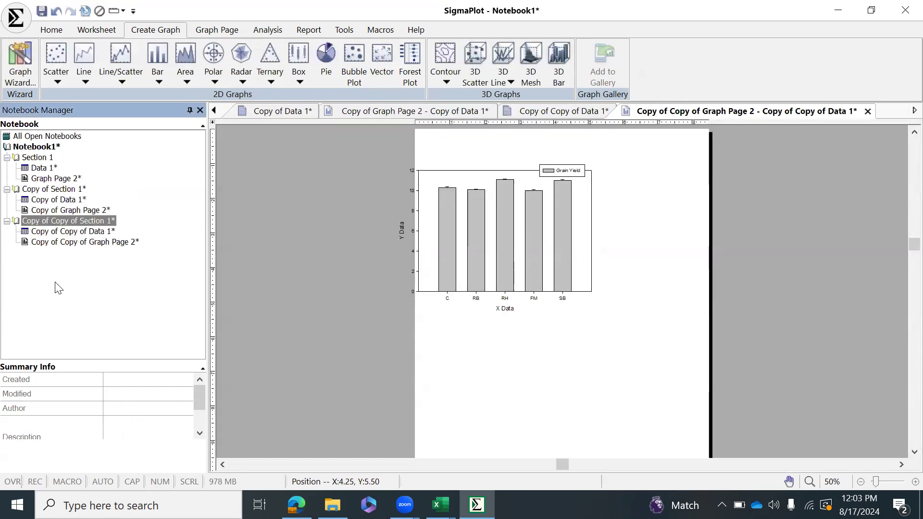
pyautogui.hotkey('ctrl', 'v')
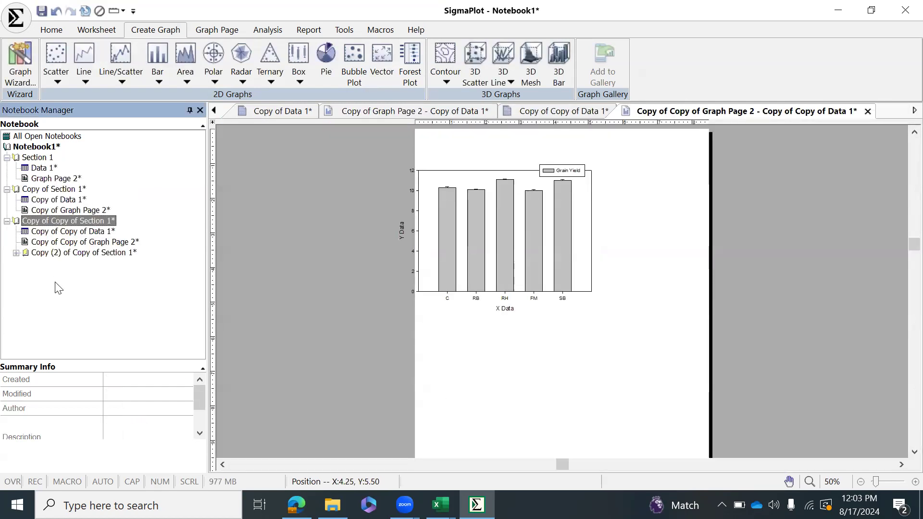
pyautogui.click(16, 253)
pyautogui.click(96, 273)
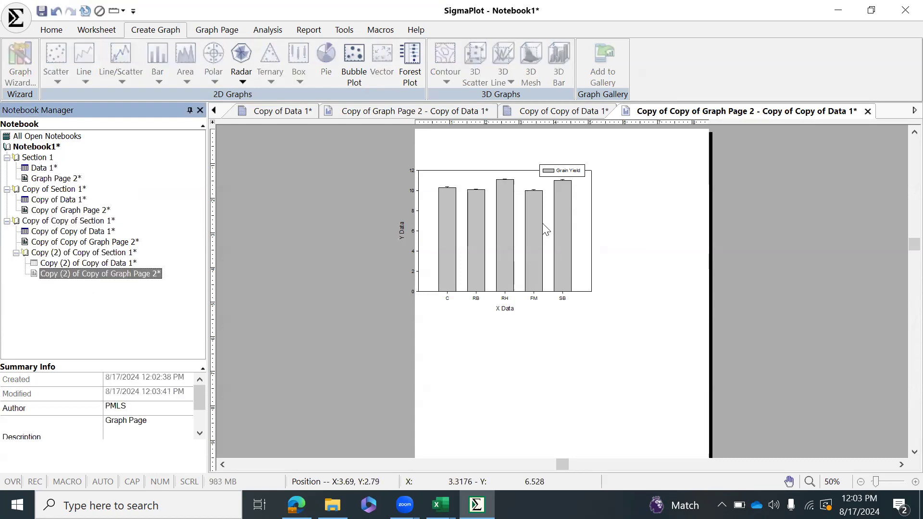
# Copy the graph from Copy of Copy of Graph Page 2 into Graph Page 2 and move it to the right of the original graph.
pyautogui.click(519, 206)
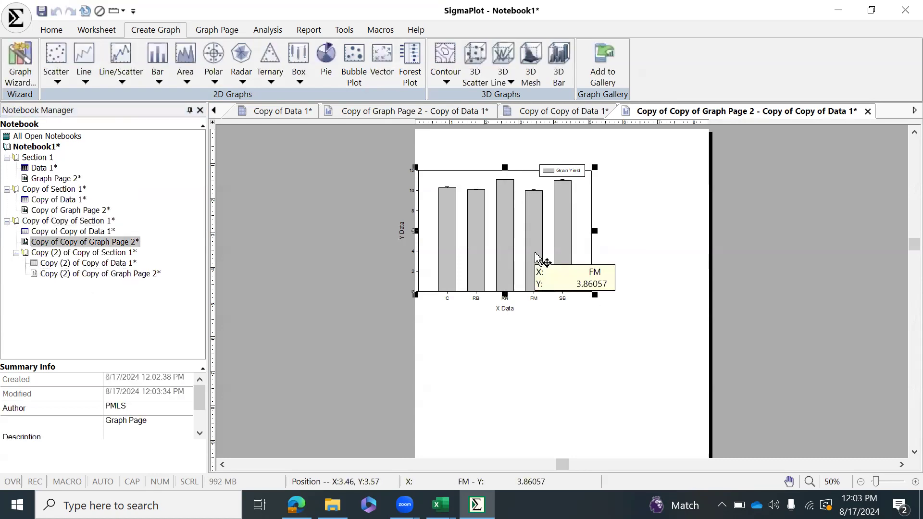
pyautogui.doubleClick(55, 179)
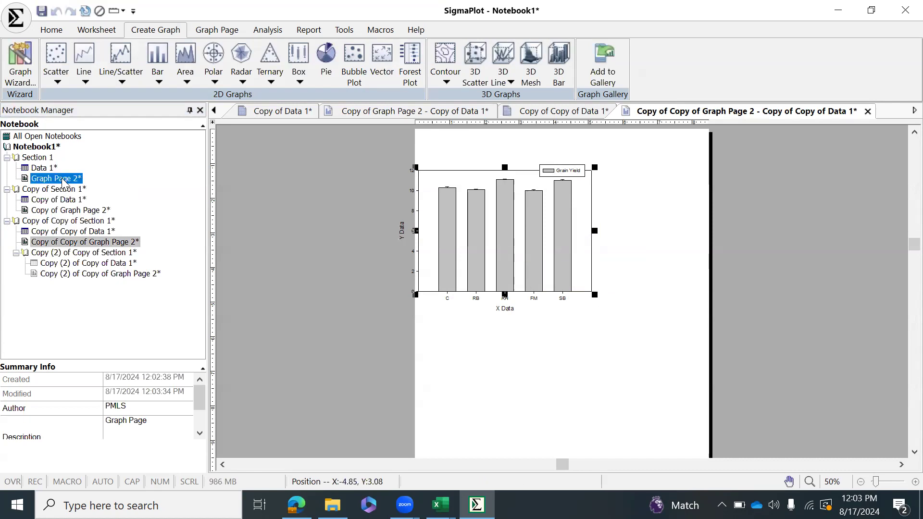
pyautogui.scroll(1, 660, 232)
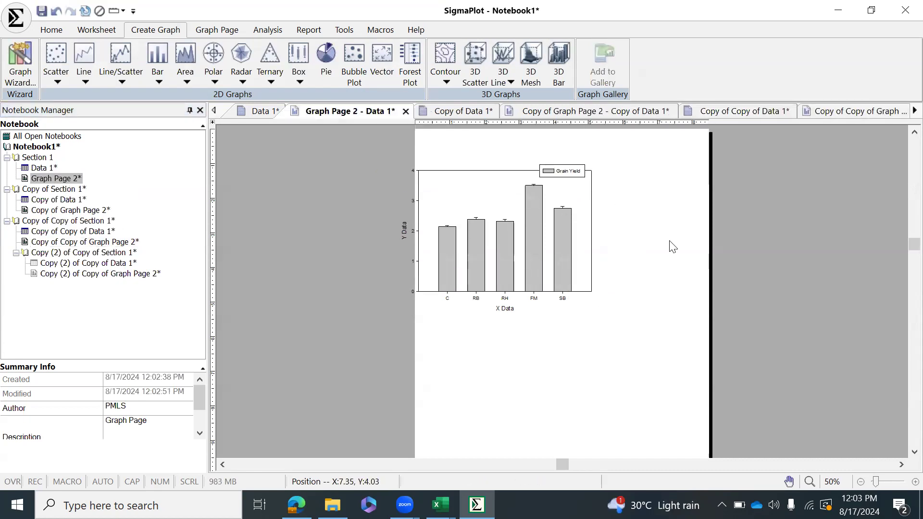
pyautogui.hotkey('ctrl', 'v')
pyautogui.moveTo(595, 212); pyautogui.dragTo(771, 206)
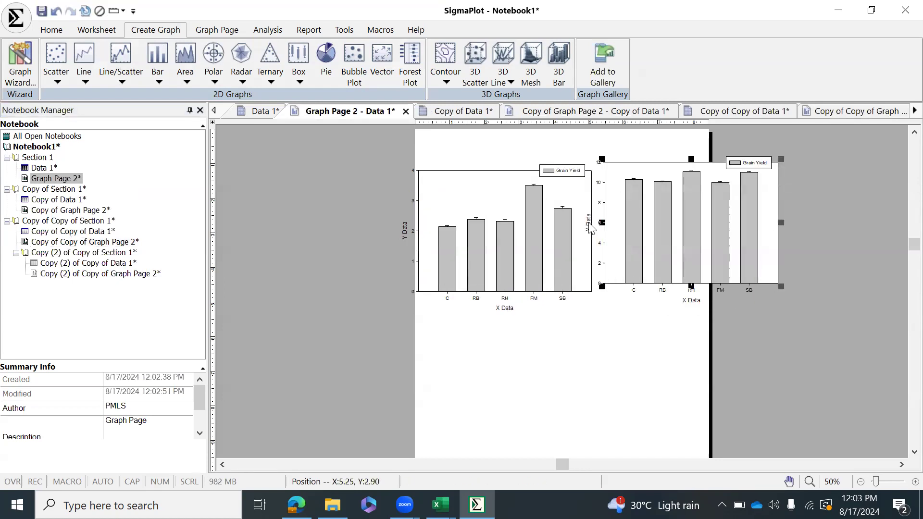
# Arrange the original and pasted graphs side by side along the upper edge of Graph Page 2.
pyautogui.click(425, 189)
pyautogui.moveTo(453, 182); pyautogui.dragTo(397, 183)
pyautogui.moveTo(486, 196); pyautogui.dragTo(408, 173)
pyautogui.doubleClick(671, 177)
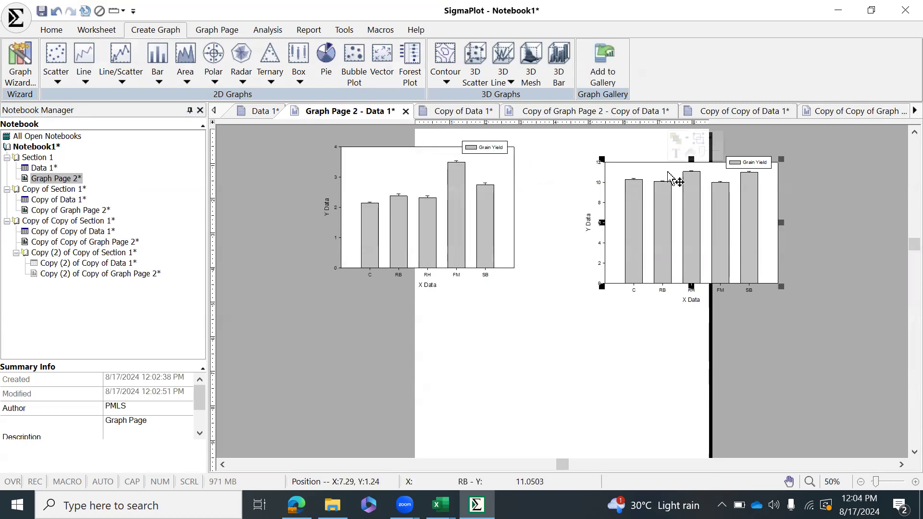
pyautogui.click(426, 131)
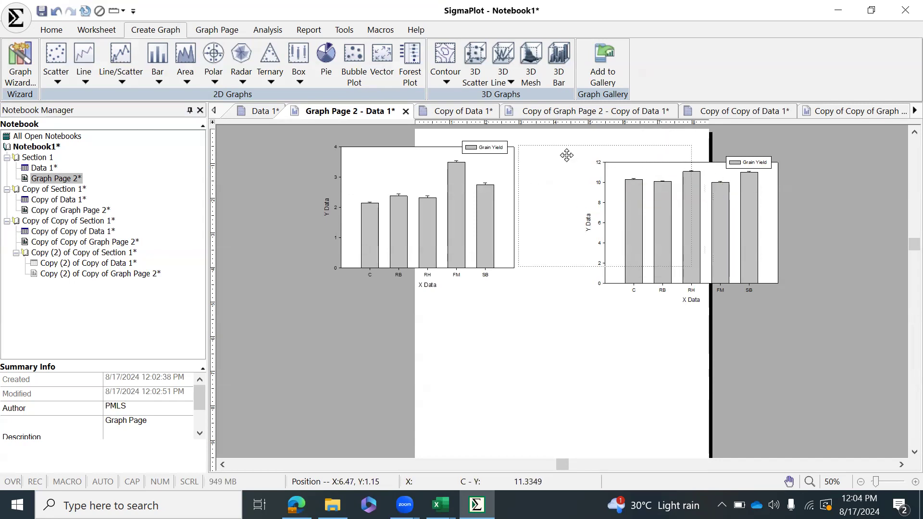
pyautogui.moveTo(567, 158); pyautogui.dragTo(567, 159)
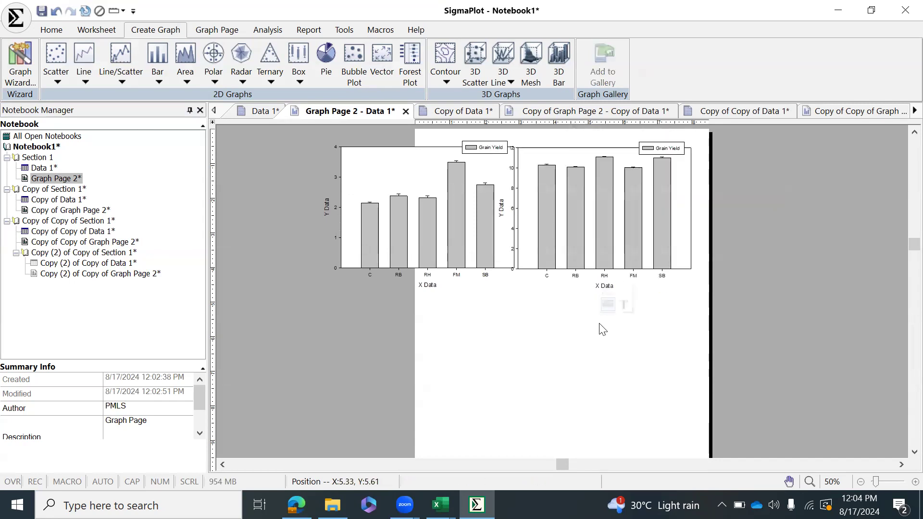
# Copy the graph from Copy of Copy of Graph Page 2 into Graph Page 2 again and place it below the original graph.
pyautogui.doubleClick(82, 243)
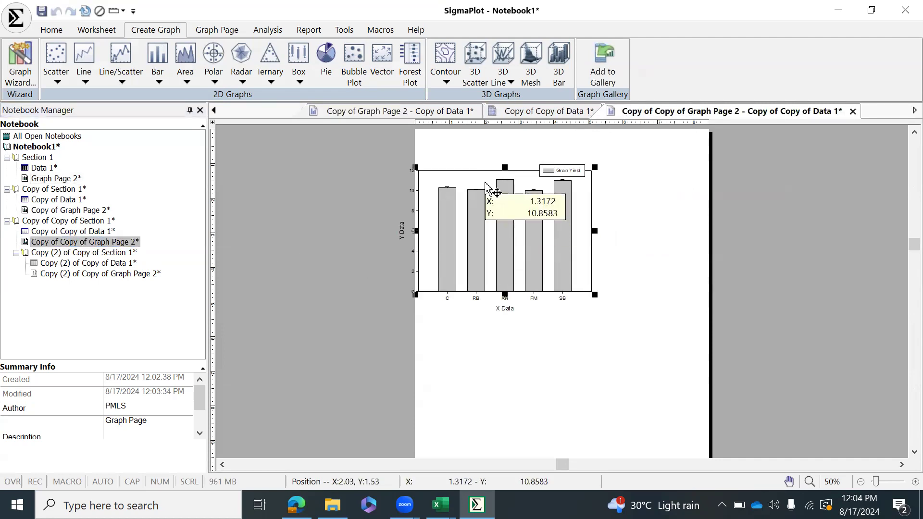
pyautogui.doubleClick(67, 180)
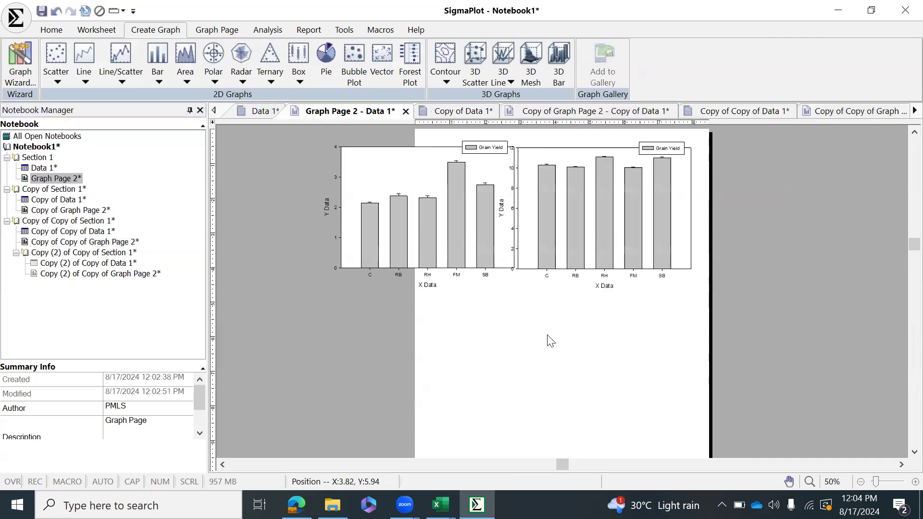
pyautogui.moveTo(507, 192); pyautogui.dragTo(409, 313)
pyautogui.click(622, 344)
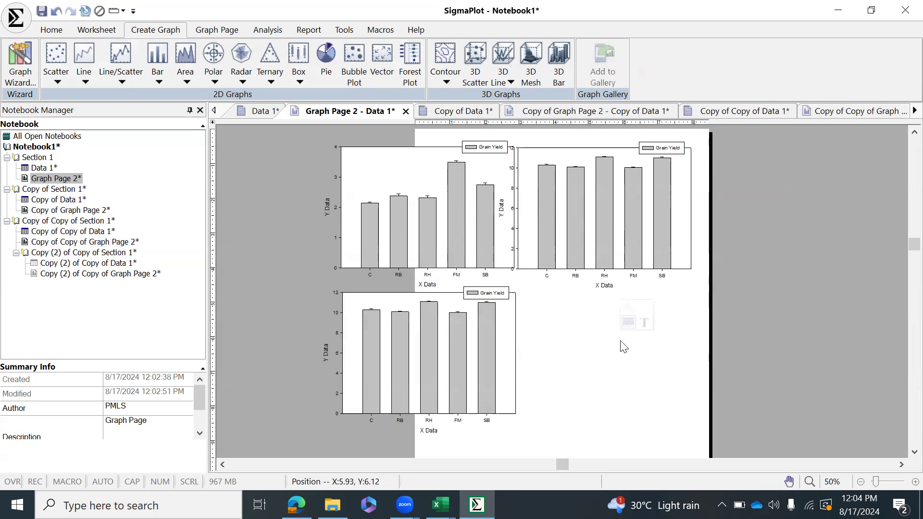
# Copy the graph from Copy (2) of Copy of Graph Page 2 into Graph Page 2 and place it as the lower-right graph.
pyautogui.click(73, 274)
pyautogui.doubleClick(74, 274)
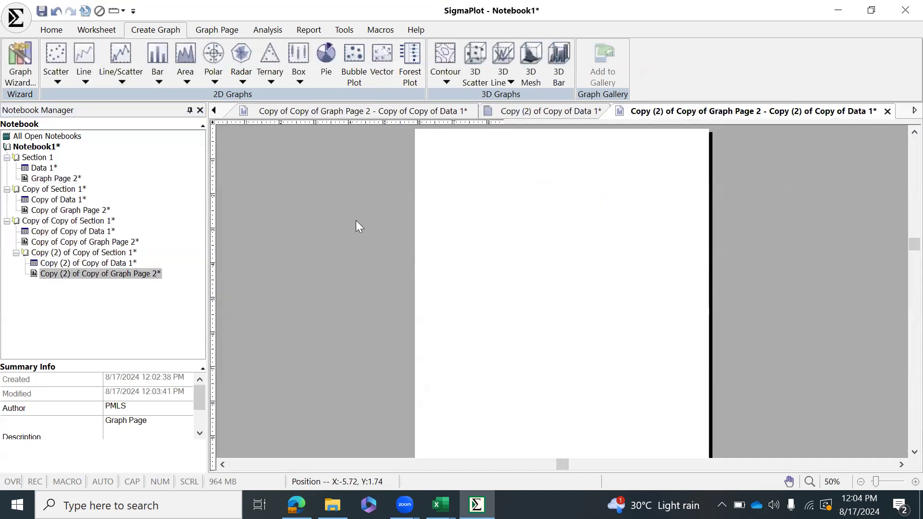
pyautogui.click(520, 184)
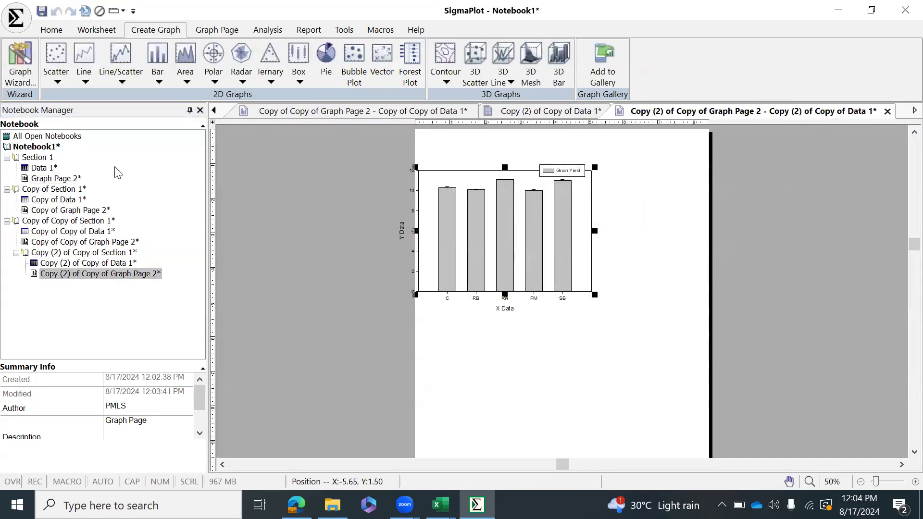
pyautogui.click(79, 181)
pyautogui.doubleClick(80, 181)
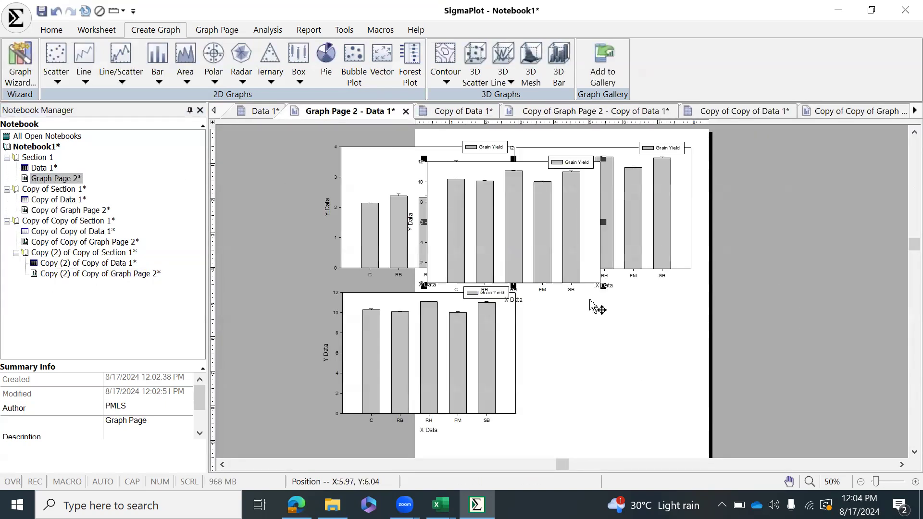
pyautogui.moveTo(535, 180); pyautogui.dragTo(633, 305)
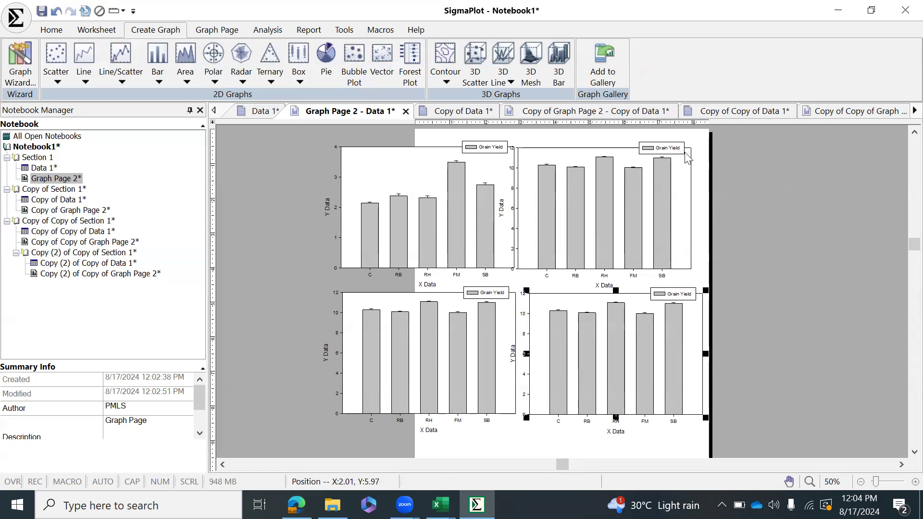
# Show the upper-right graph's Y axis title and major tick labels only on the right side.
pyautogui.doubleClick(623, 156)
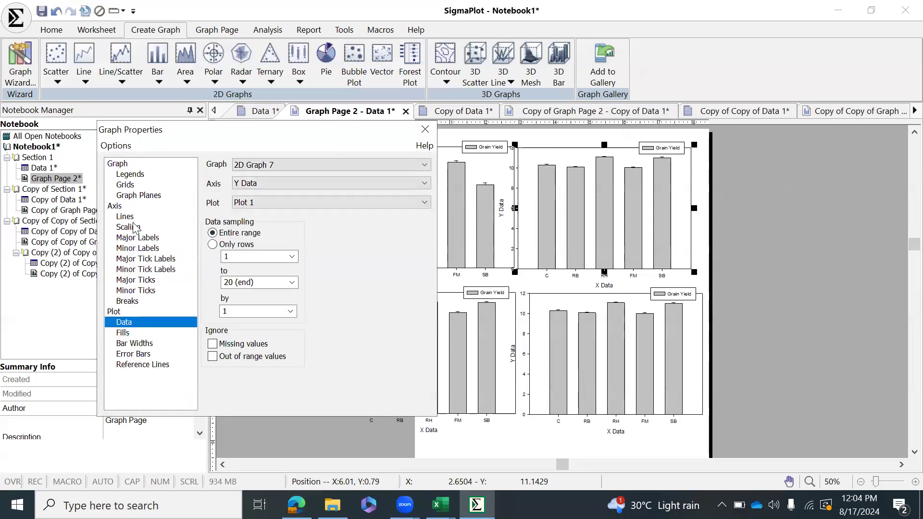
pyautogui.click(134, 228)
pyautogui.click(137, 237)
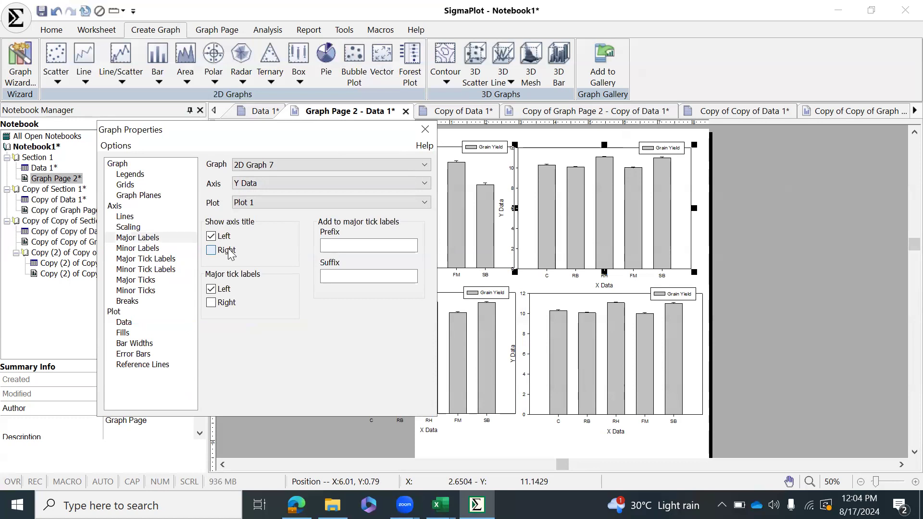
pyautogui.click(211, 302)
pyautogui.click(210, 289)
pyautogui.click(210, 236)
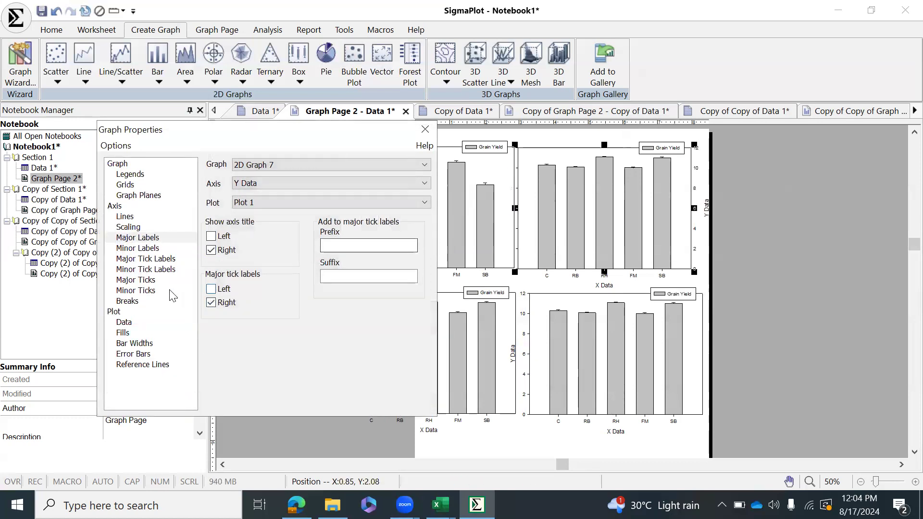
# Try showing minor tick labels on the right side of the upper-right graph's Y axis.
pyautogui.click(149, 259)
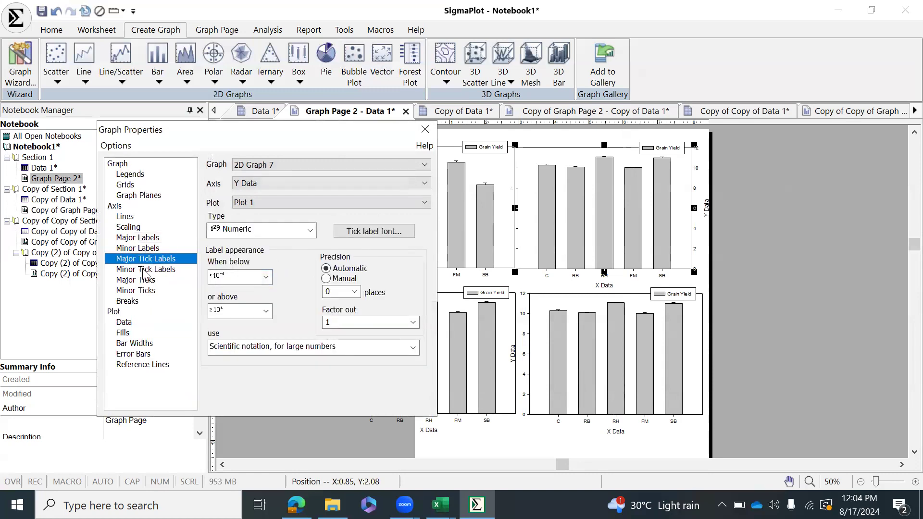
pyautogui.click(144, 249)
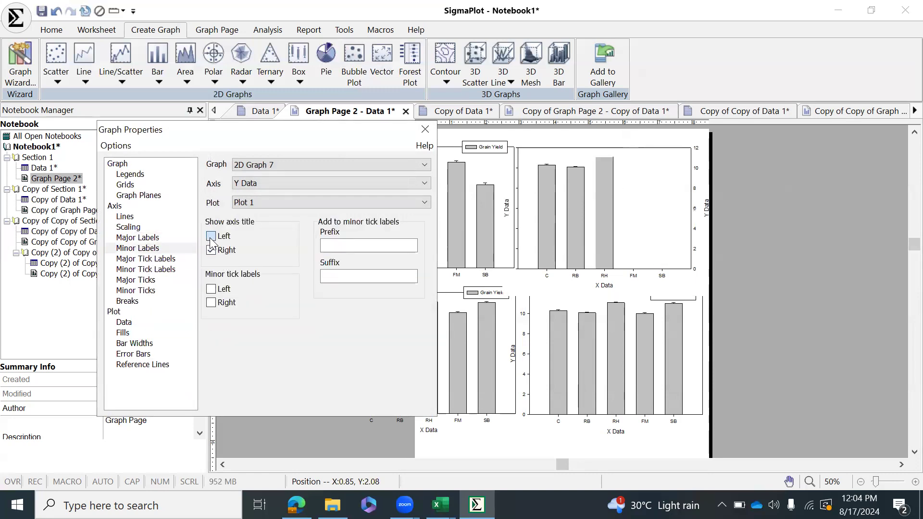
pyautogui.click(212, 237)
pyautogui.click(212, 238)
pyautogui.click(217, 305)
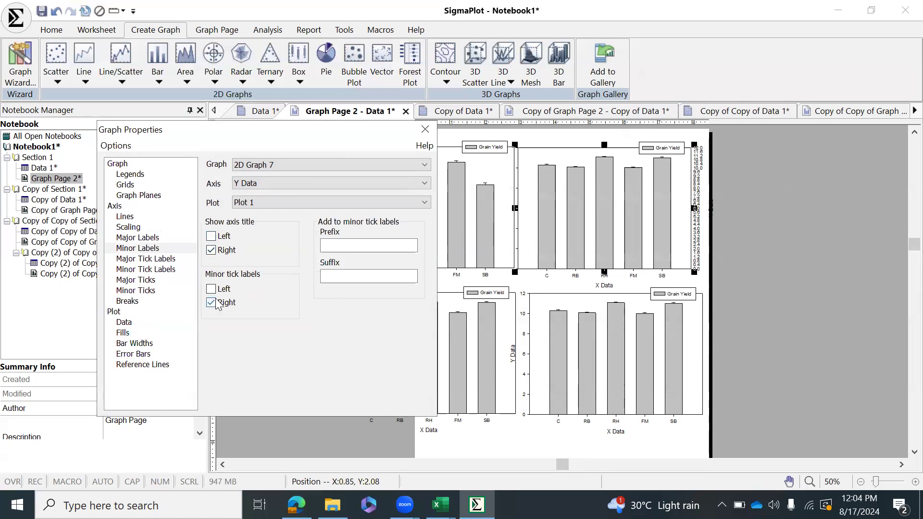
pyautogui.click(216, 304)
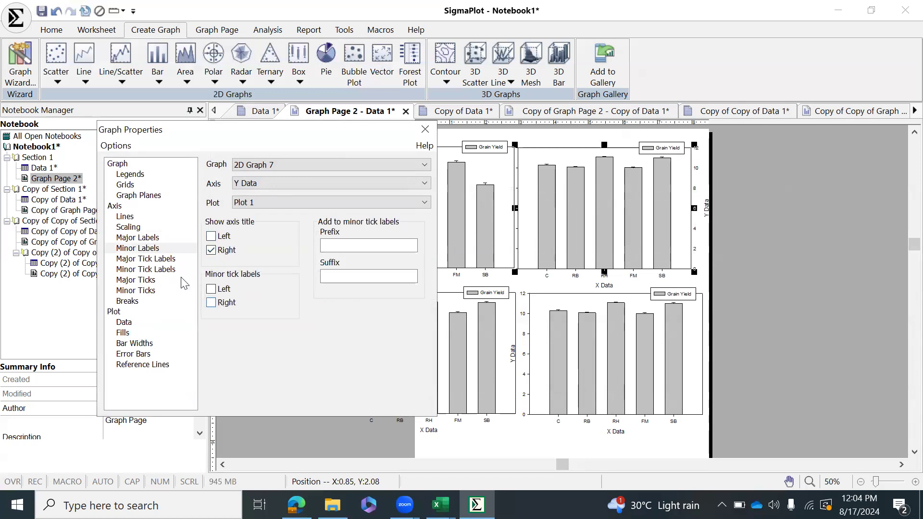
# Set the upper-right graph's Y axis major tick direction to (none) on the left and Inward on the right.
pyautogui.click(157, 263)
pyautogui.click(153, 281)
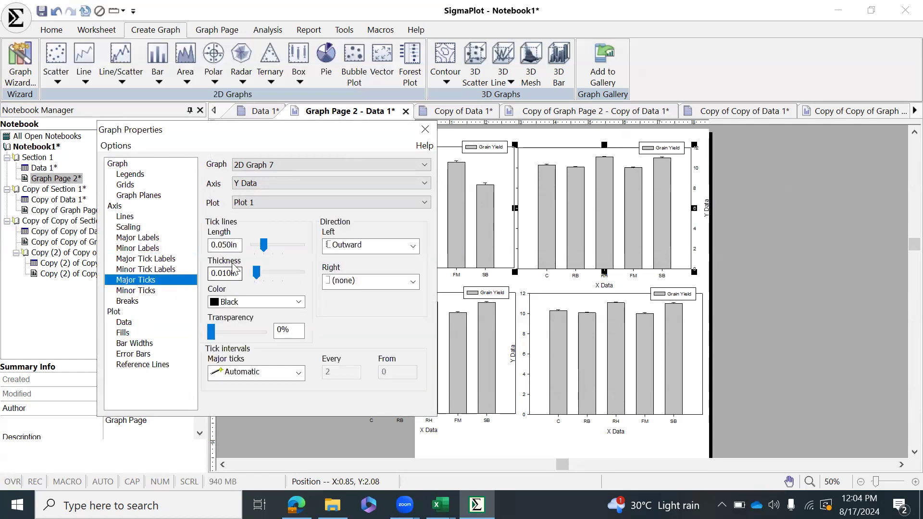
pyautogui.click(358, 246)
pyautogui.click(353, 259)
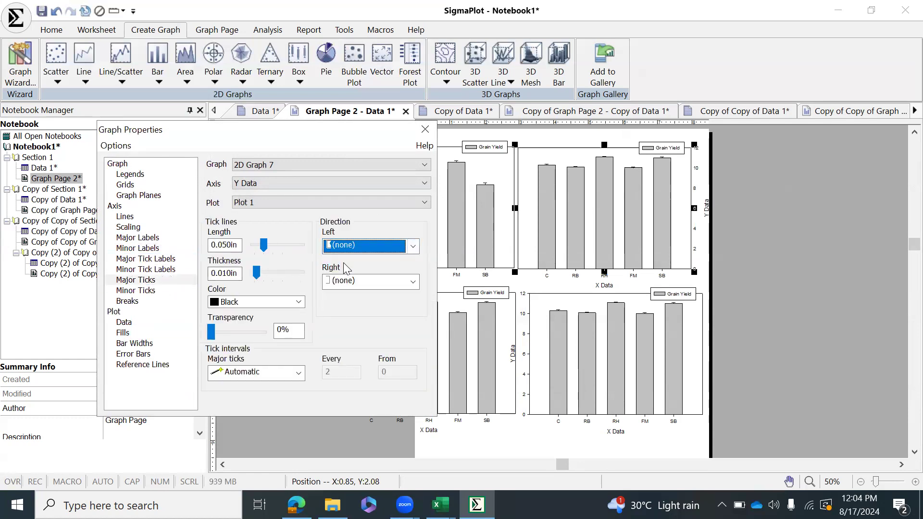
pyautogui.click(351, 281)
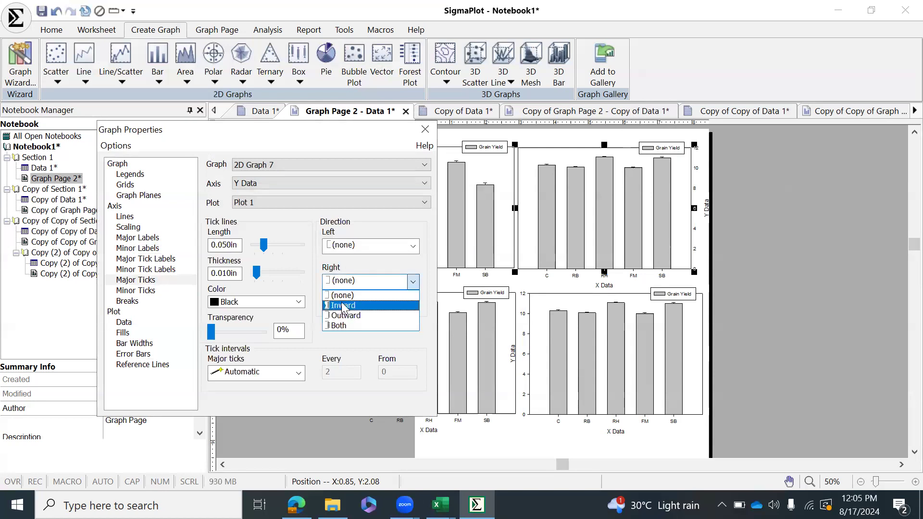
pyautogui.click(342, 307)
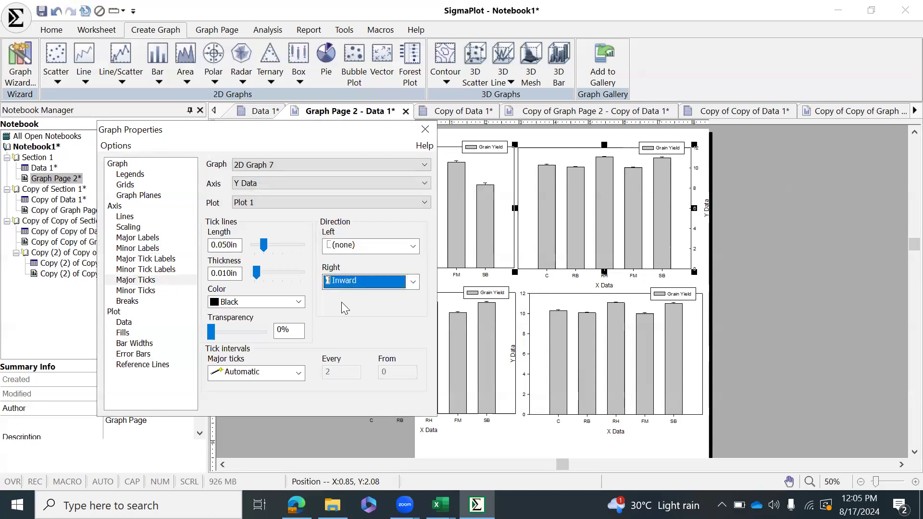
pyautogui.click(423, 130)
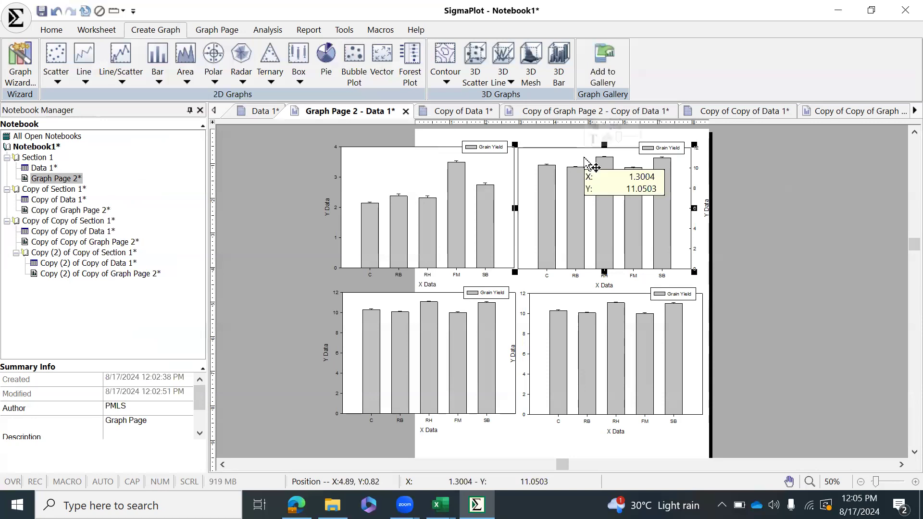
# Nudge the upper-right graph left and up until it adjoins and aligns with the upper-left graph, and deselect it.
pyautogui.press('Left')
pyautogui.press('Left')
pyautogui.press('Left')
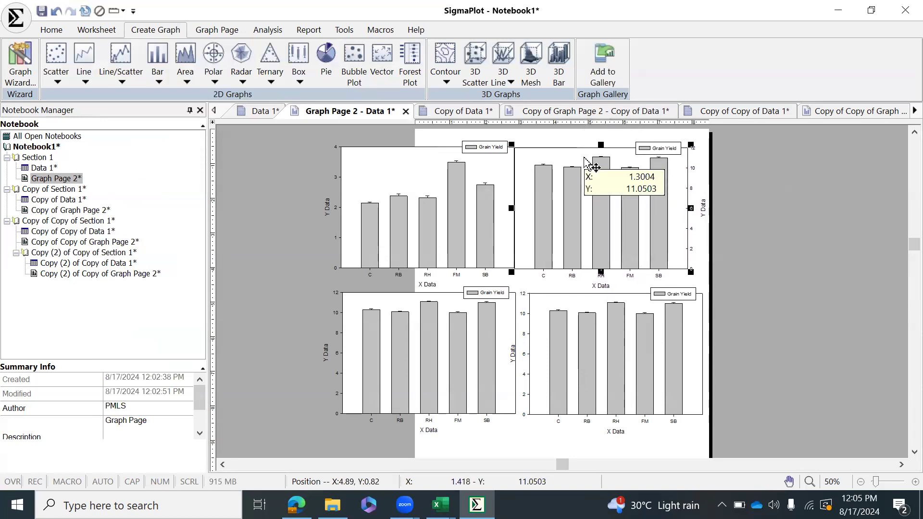
pyautogui.press('Up')
pyautogui.click(722, 181)
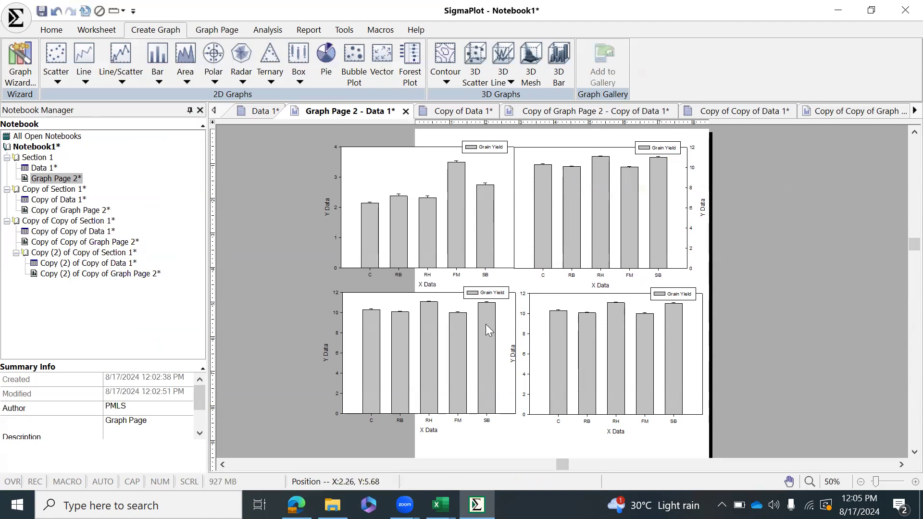
# Delete the upper-left graph's X axis title and tick labels, and move the lower-left graph up directly beneath it.
pyautogui.click(428, 278)
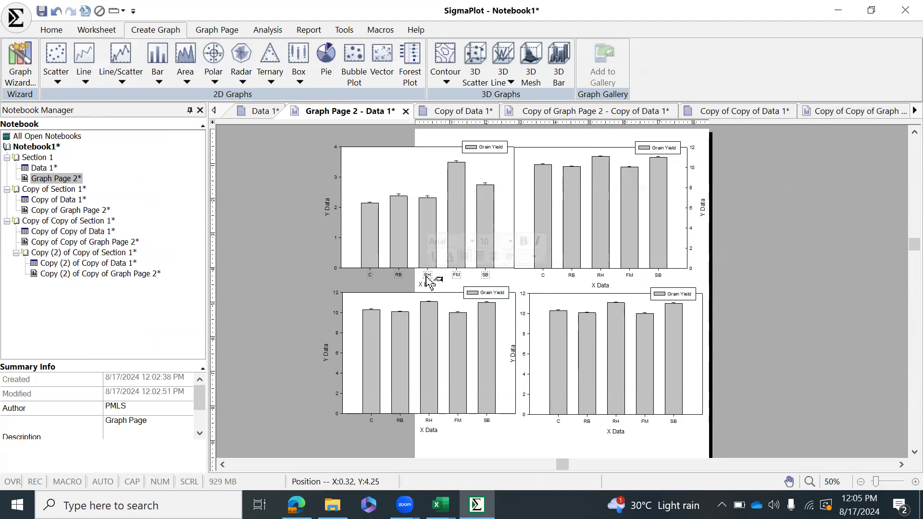
pyautogui.click(498, 297)
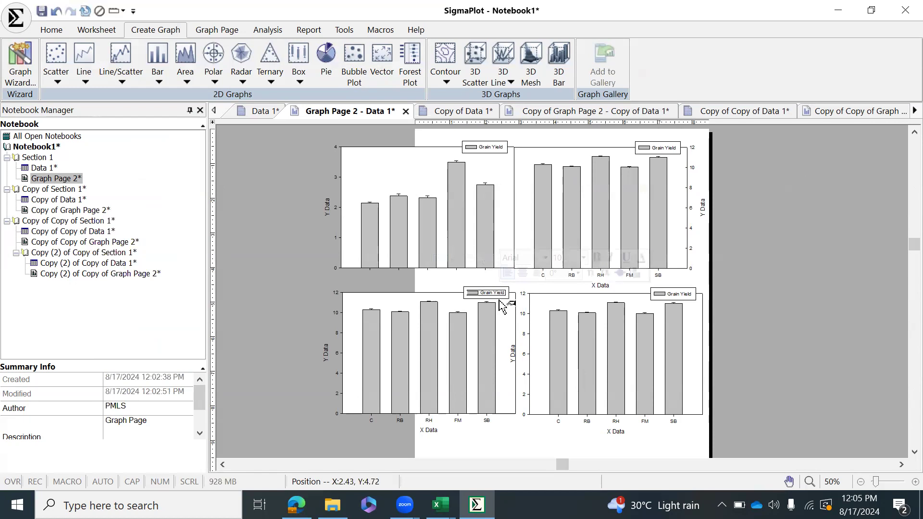
pyautogui.click(486, 294)
pyautogui.press('Delete')
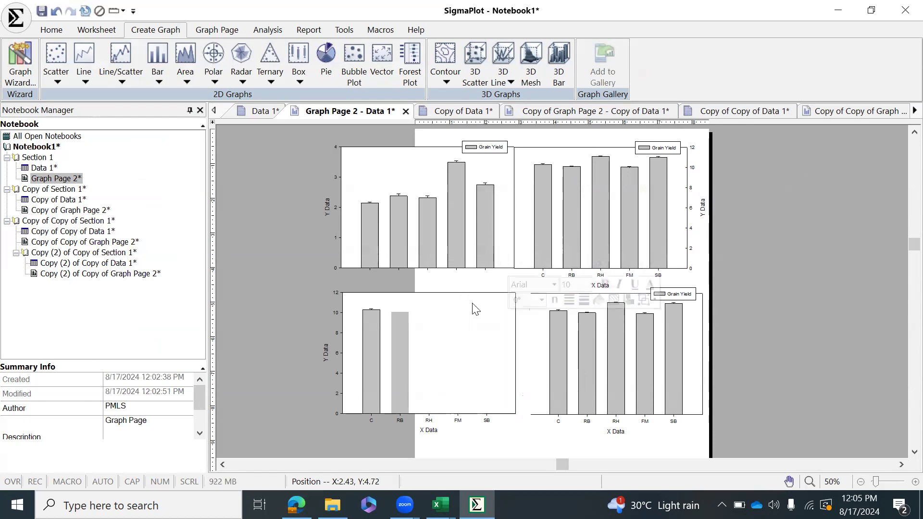
pyautogui.moveTo(457, 296); pyautogui.dragTo(455, 276)
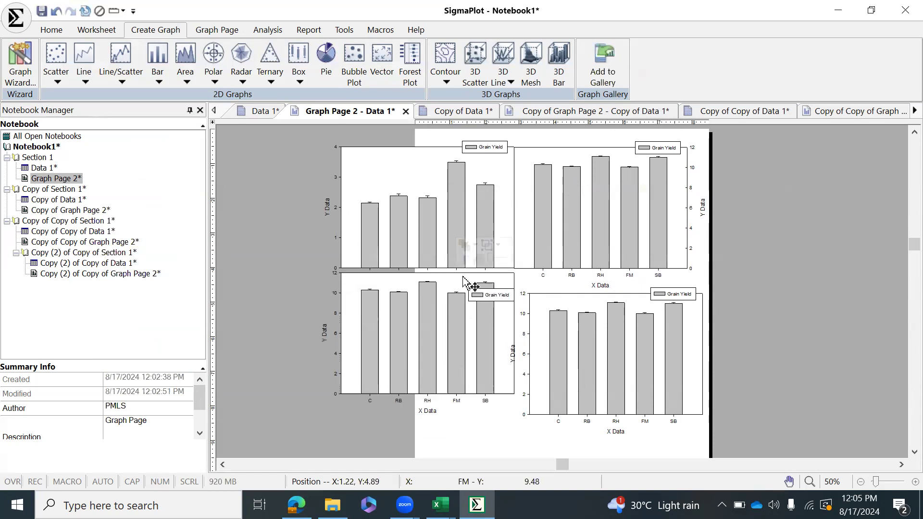
pyautogui.click(527, 172)
pyautogui.press('Delete')
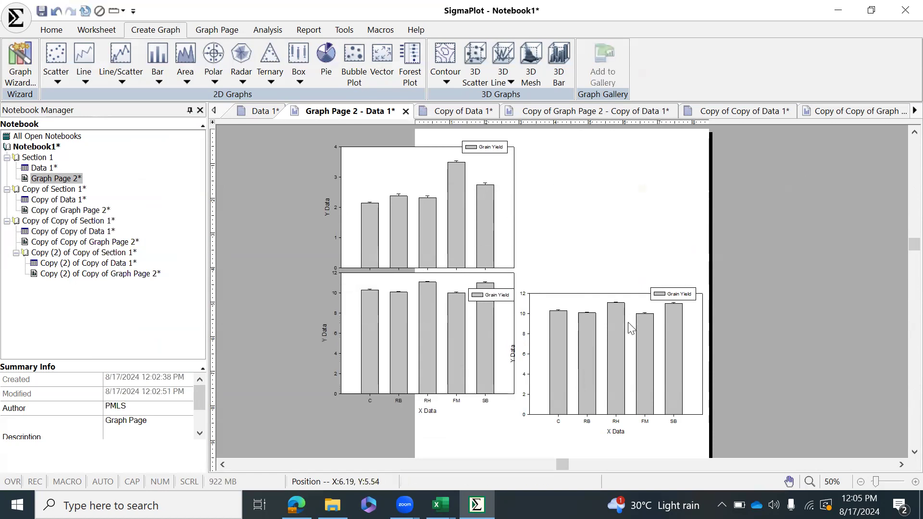
pyautogui.hotkey('ctrl', 'z')
pyautogui.click(527, 177)
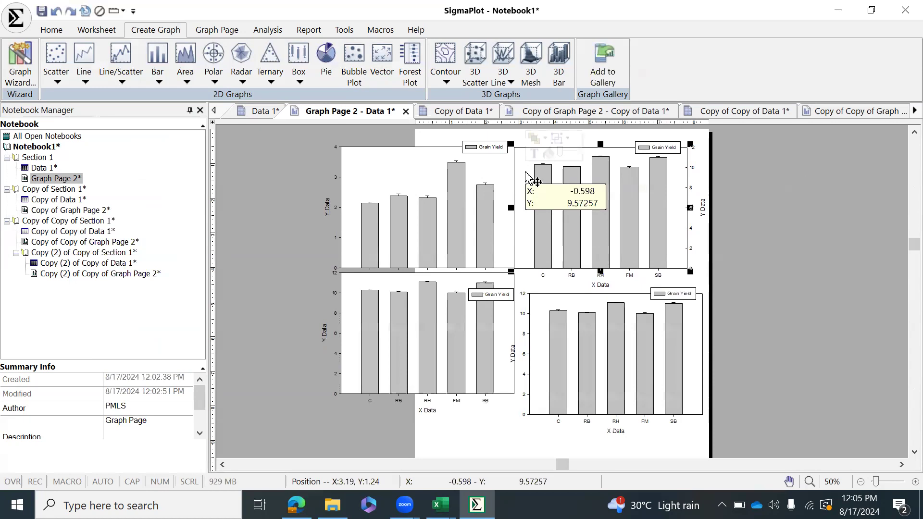
pyautogui.click(731, 274)
# Delete the upper-right graph's X axis title and tick labels, and move the lower-right graph up and left beneath it.
pyautogui.click(599, 277)
pyautogui.click(577, 277)
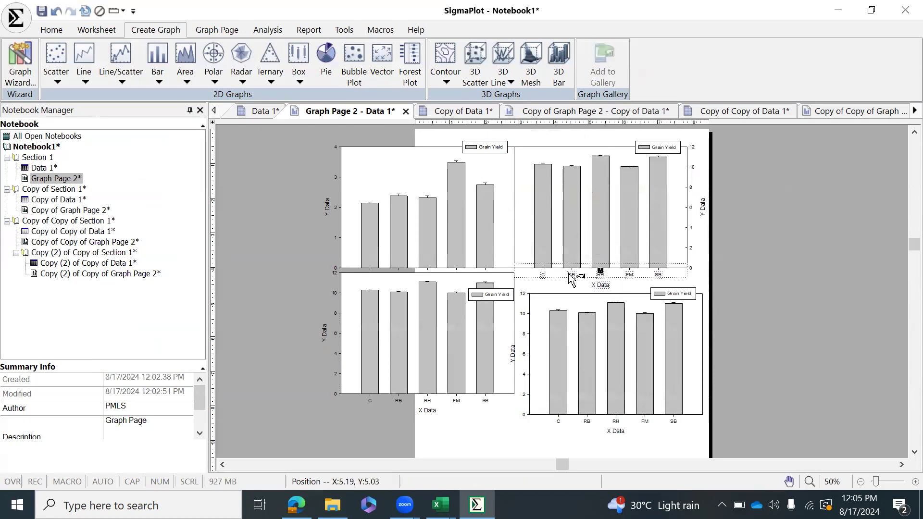
pyautogui.press('Delete')
pyautogui.moveTo(579, 305); pyautogui.dragTo(566, 285)
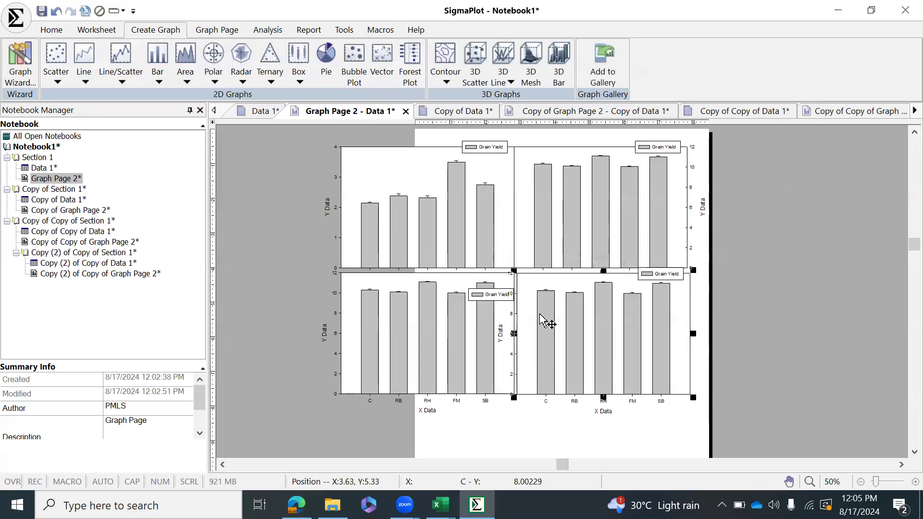
# Show the lower-right graph's Y axis title and major tick labels only on the right side.
pyautogui.doubleClick(574, 299)
pyautogui.click(126, 229)
pyautogui.click(131, 237)
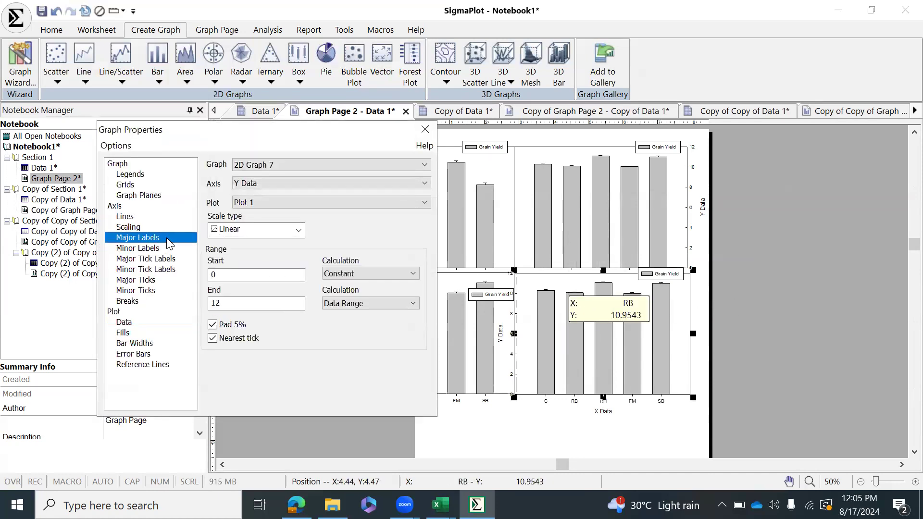
pyautogui.click(211, 250)
pyautogui.click(211, 290)
pyautogui.click(212, 238)
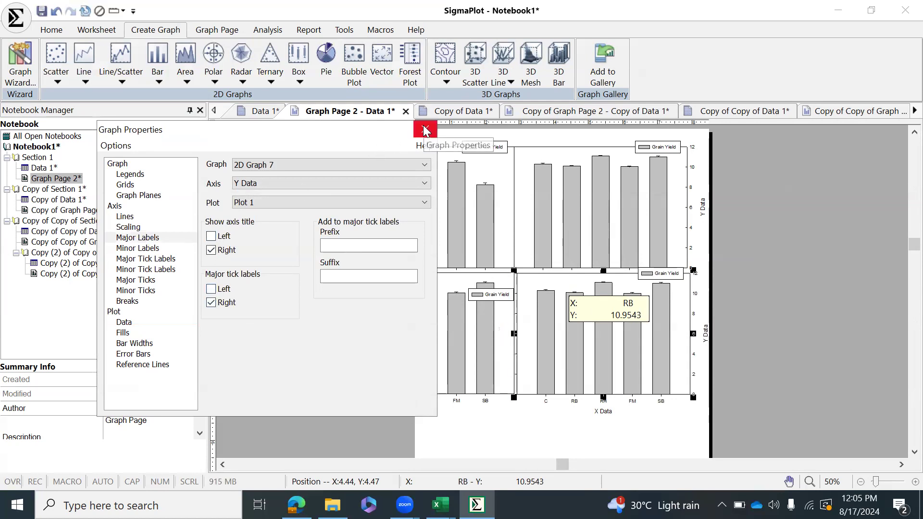
# Set the lower-right graph's Y axis major tick direction to (none) on the left and Inward on the right.
pyautogui.click(135, 279)
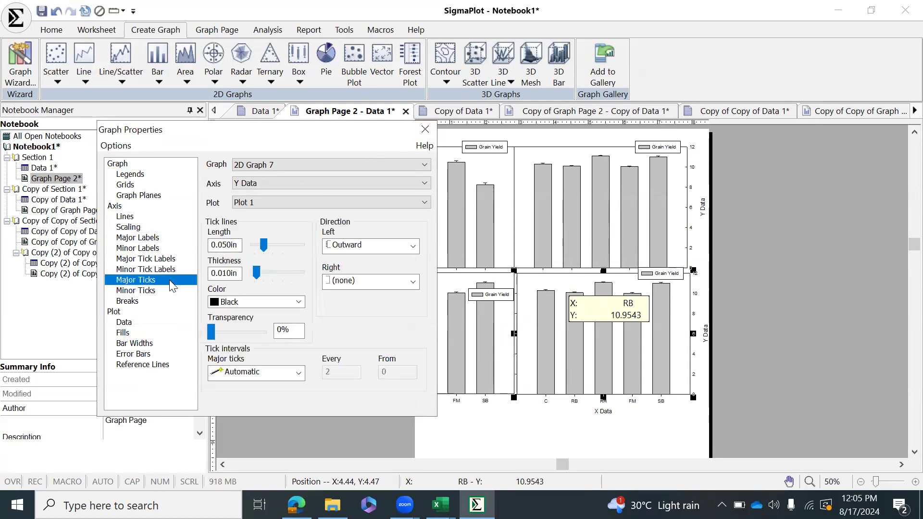
pyautogui.click(365, 246)
pyautogui.click(339, 268)
pyautogui.click(365, 246)
pyautogui.click(342, 259)
pyautogui.click(342, 281)
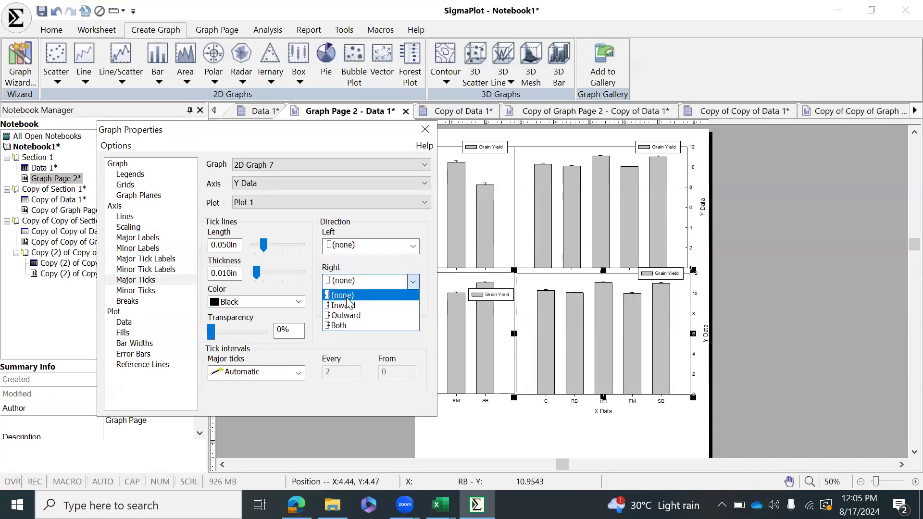
pyautogui.click(349, 307)
pyautogui.click(355, 284)
pyautogui.click(375, 281)
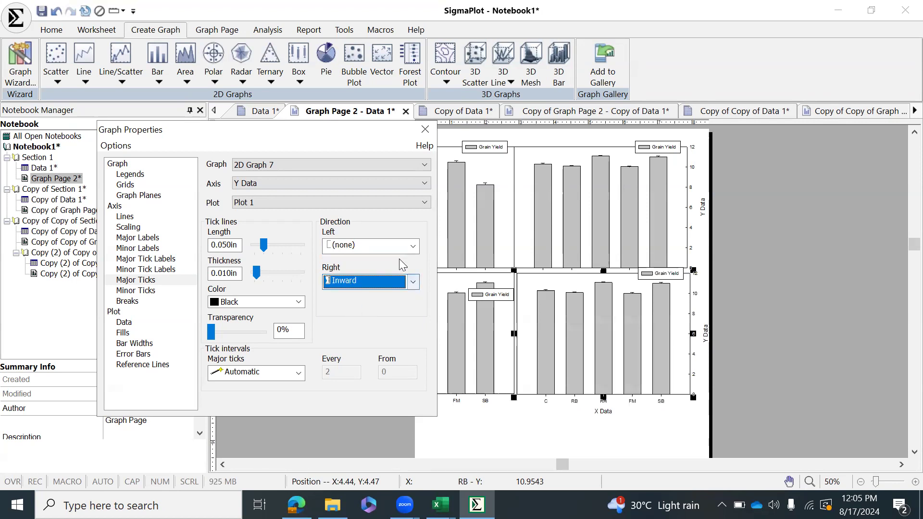
pyautogui.click(422, 127)
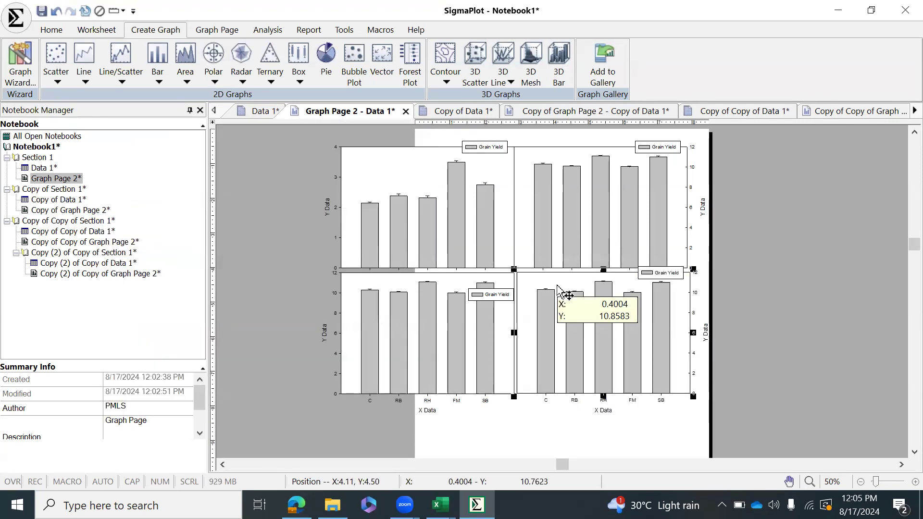
# Nudge the lower-right graph left until it adjoins the lower-left graph and aligns with the upper-right one, and deselect it.
pyautogui.press('Left')
pyautogui.press('Left')
pyautogui.click(733, 298)
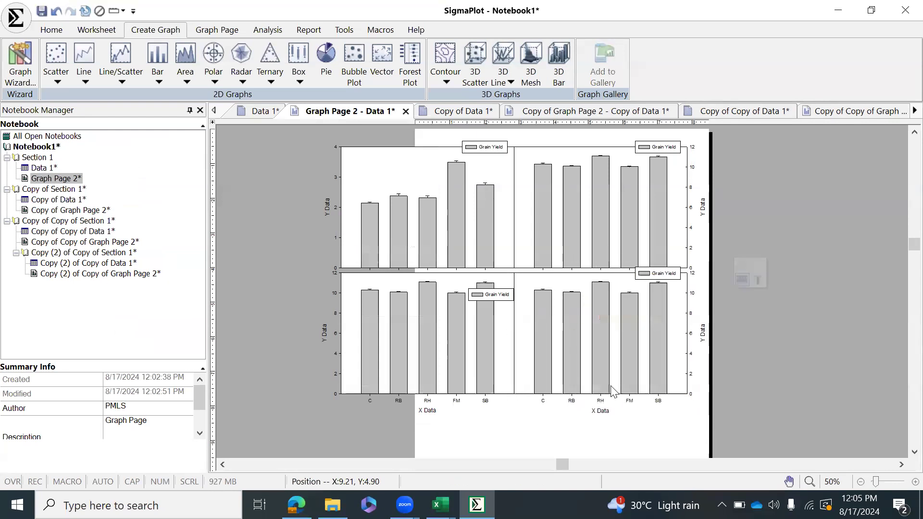
# Add the text labels A, B, C and D inside the upper-left corners of the four graph panels.
pyautogui.click(215, 29)
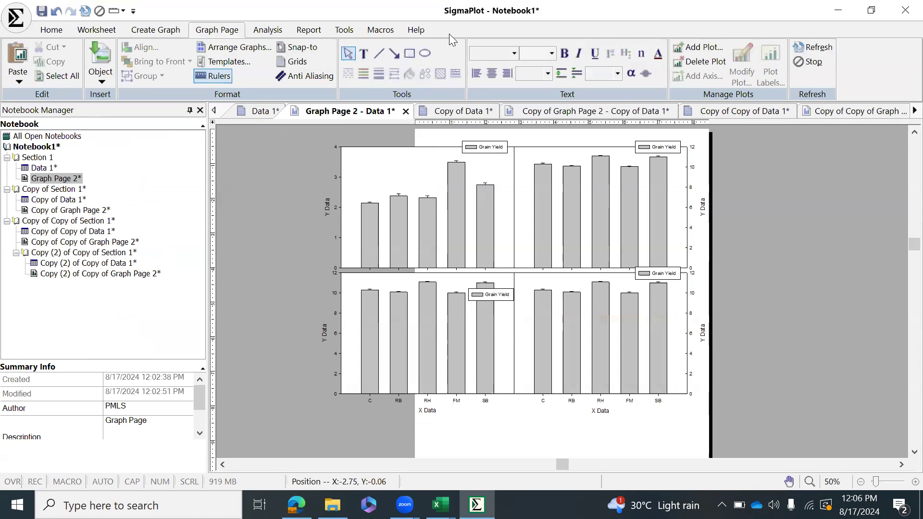
pyautogui.click(364, 53)
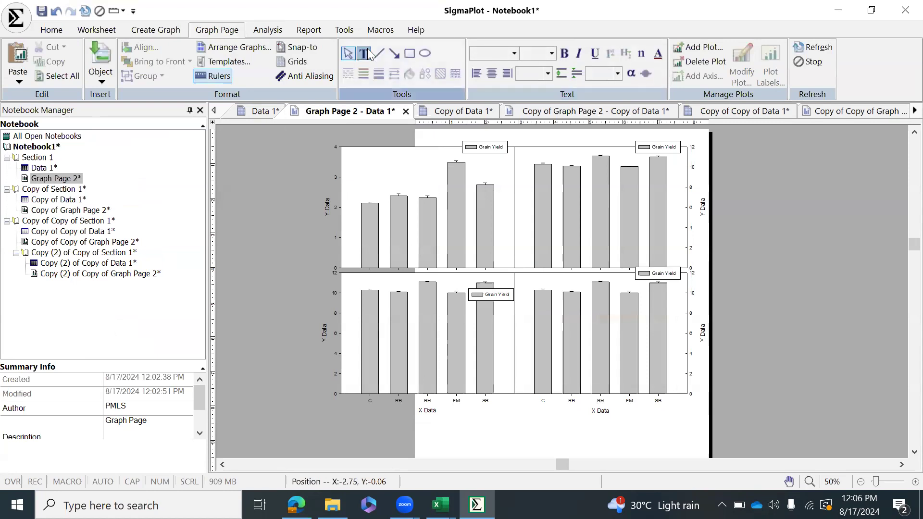
pyautogui.click(350, 155)
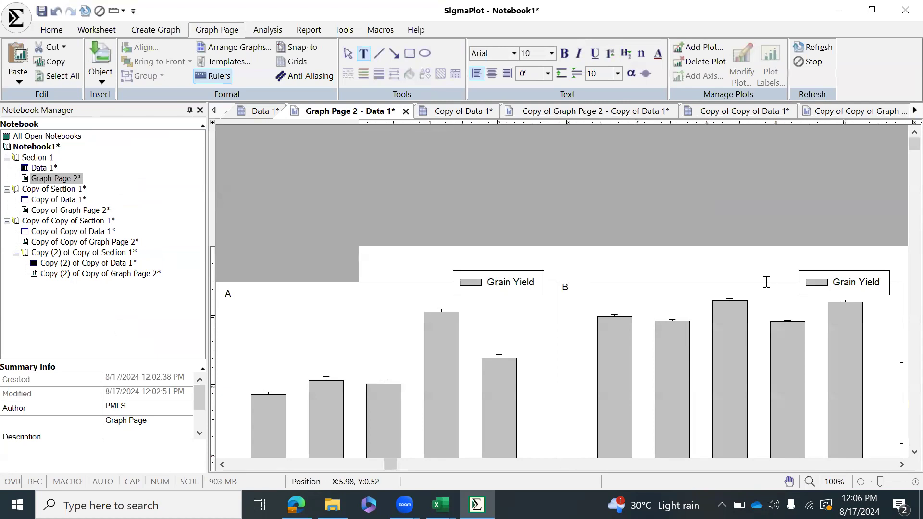
pyautogui.scroll(-4, 766, 282)
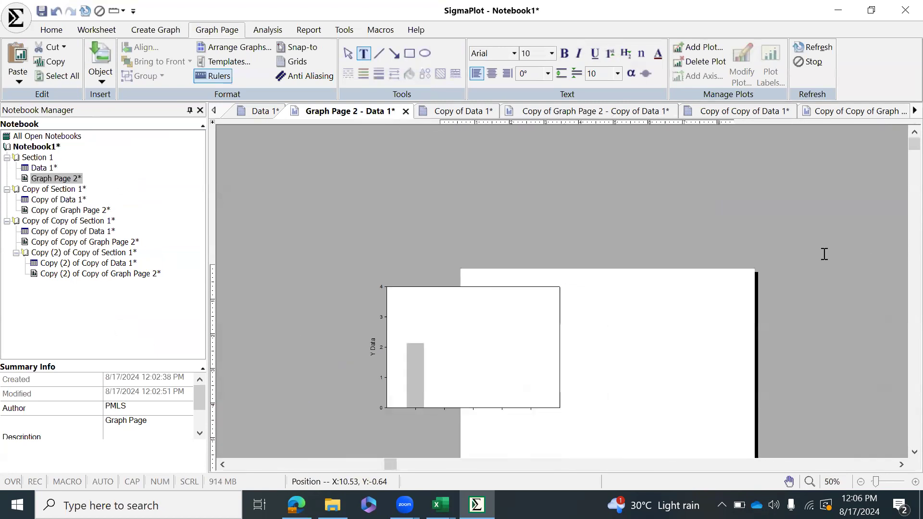
pyautogui.scroll(4, 715, 397)
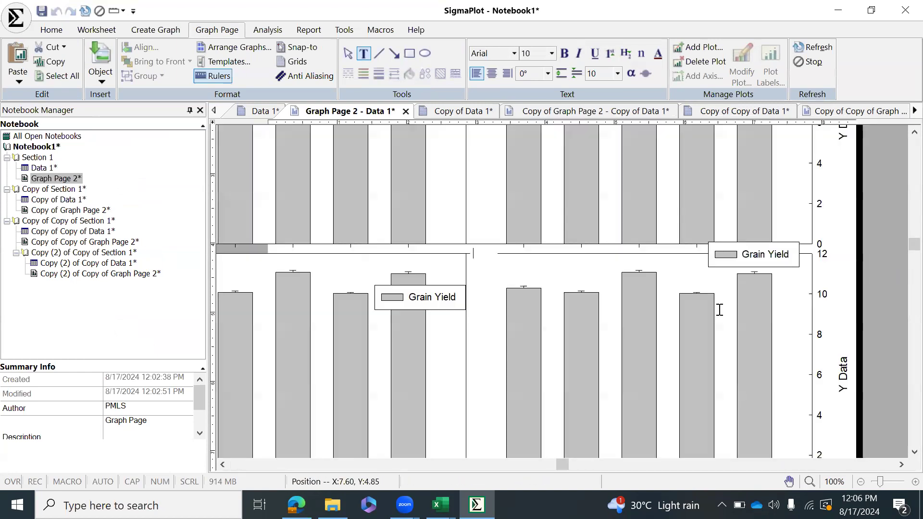
pyautogui.click(481, 270)
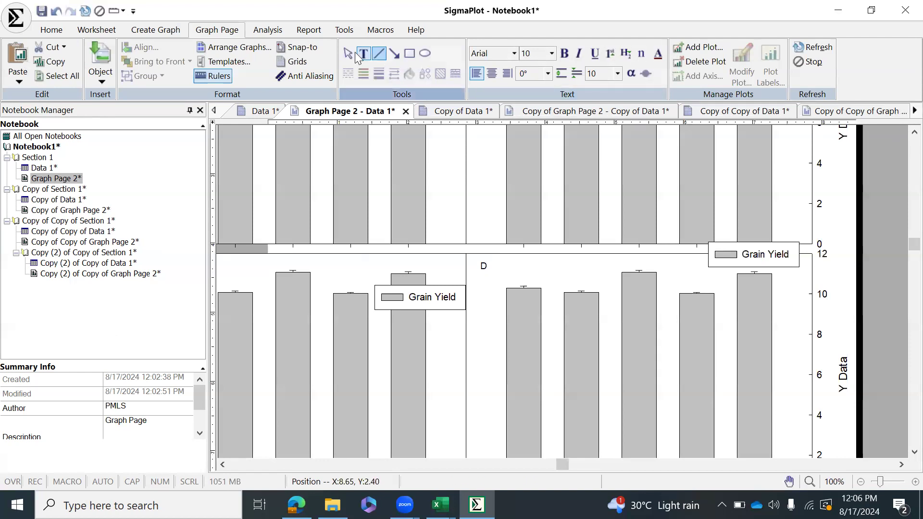
pyautogui.press('Escape')
pyautogui.scroll(-4, 735, 176)
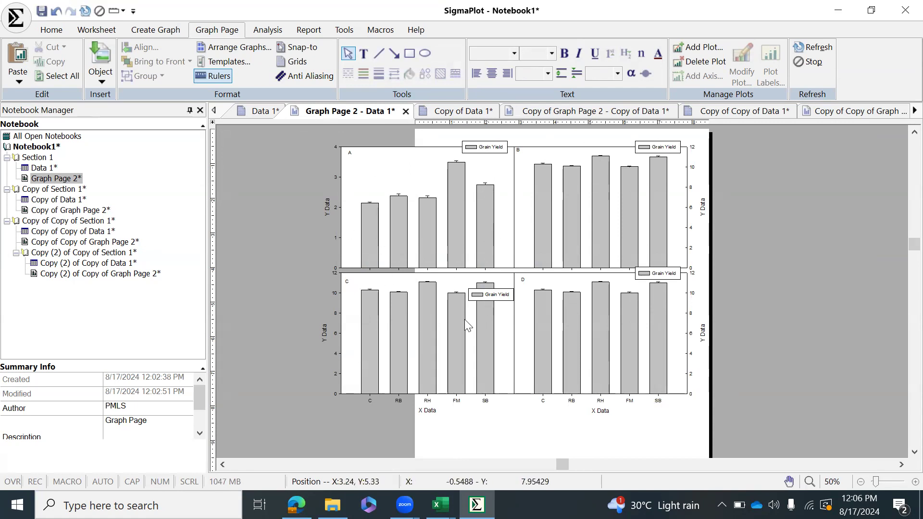
# Examine all the columns of the Data 1 worksheet in Section 1, and return to Graph Page 2.
pyautogui.doubleClick(40, 169)
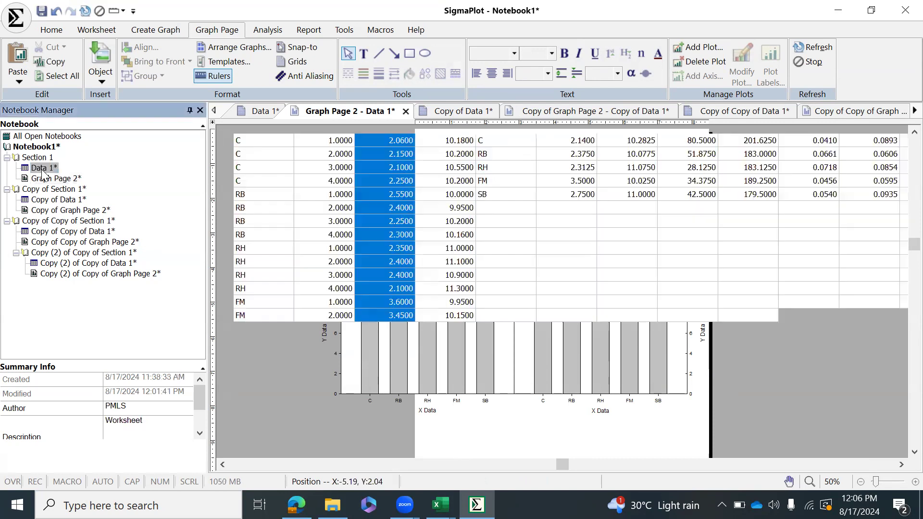
pyautogui.click(631, 288)
pyautogui.click(901, 464)
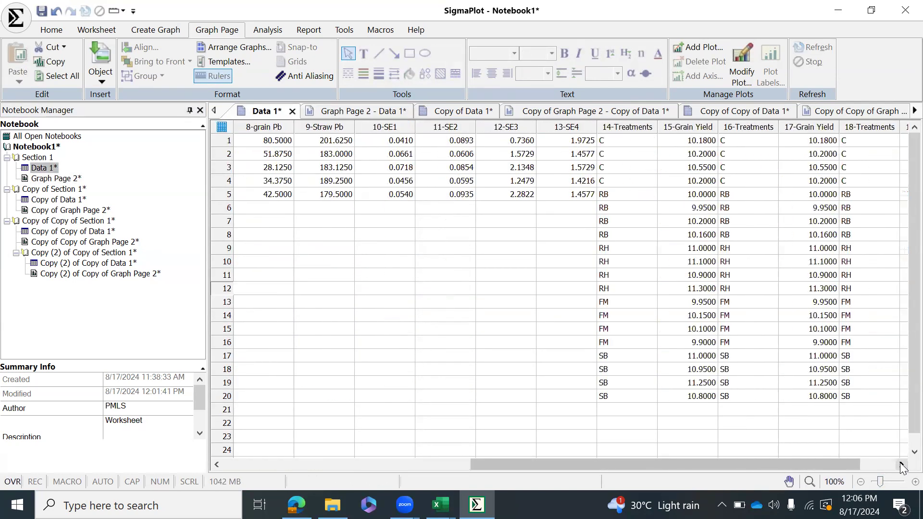
pyautogui.click(901, 464)
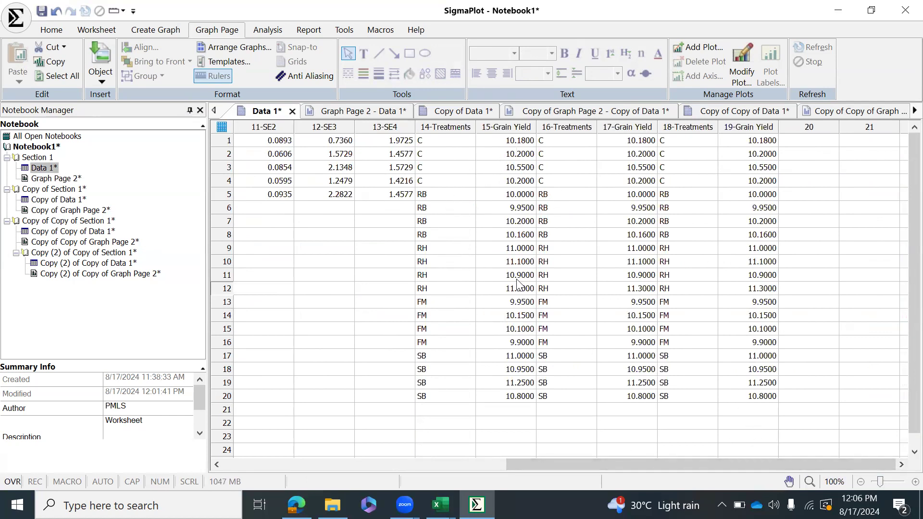
pyautogui.click(216, 469)
pyautogui.click(216, 469)
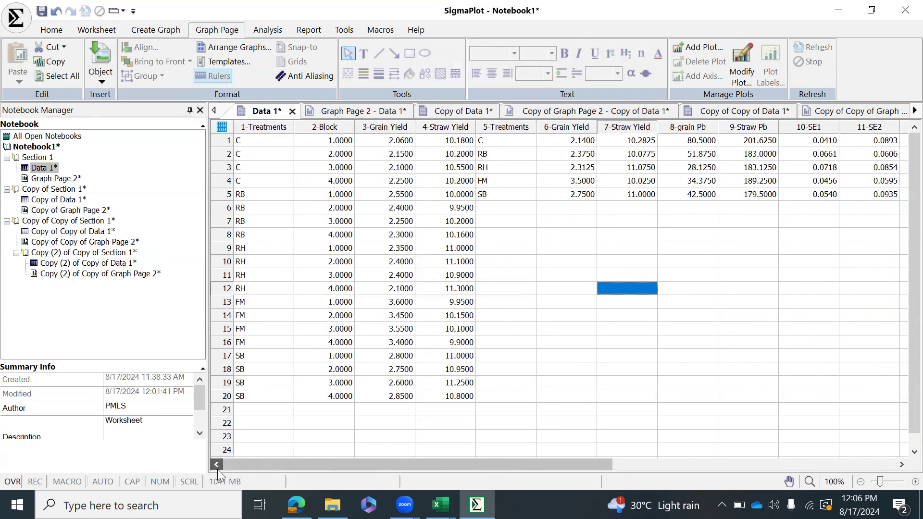
pyautogui.doubleClick(55, 178)
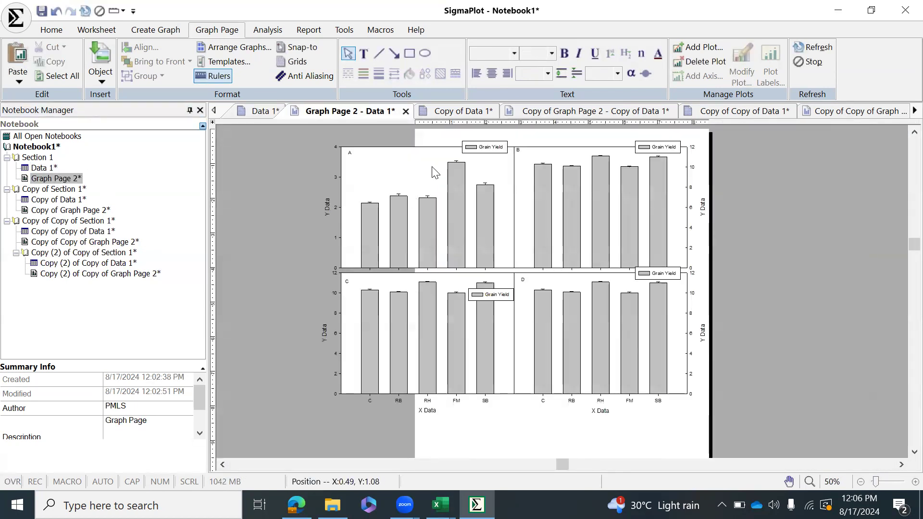
# Compare Graph Page 2 with the Data 1 worksheet, checking the first row across to column 19-Grain Yield.
pyautogui.click(38, 168)
pyautogui.doubleClick(38, 170)
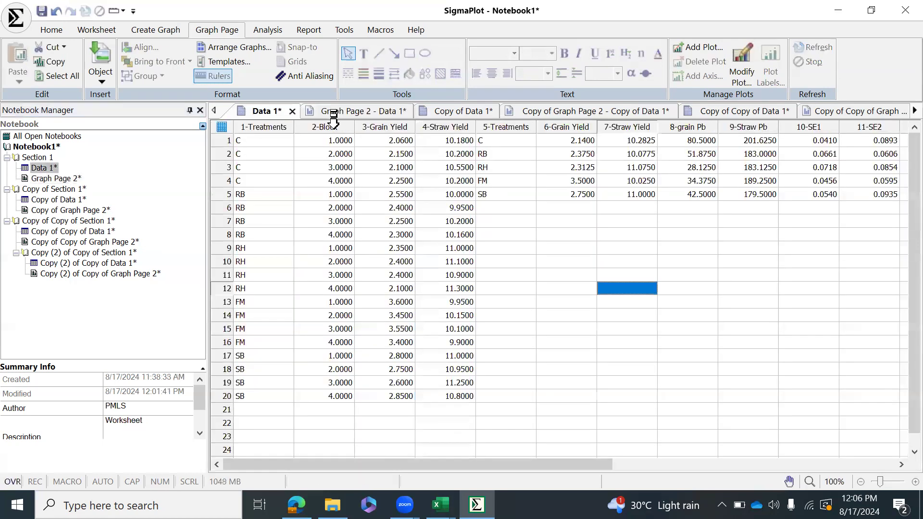
pyautogui.doubleClick(71, 178)
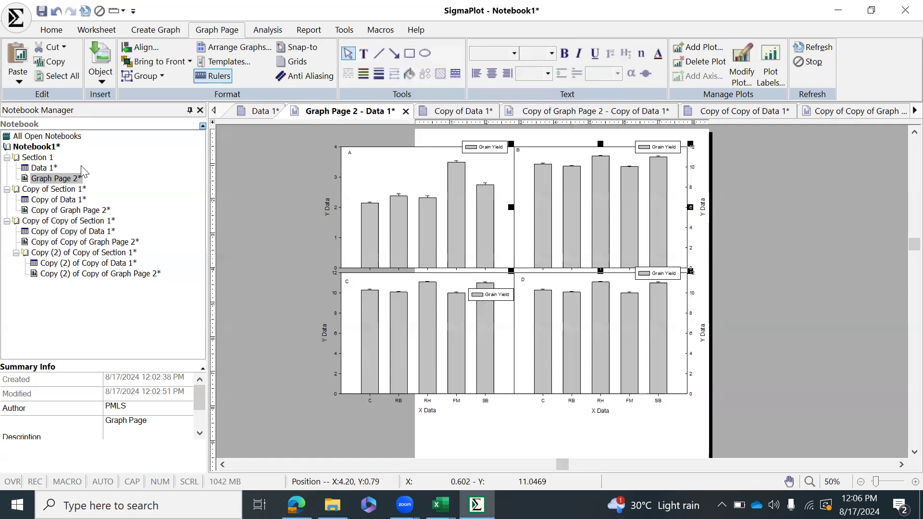
pyautogui.doubleClick(40, 169)
pyautogui.click(876, 143)
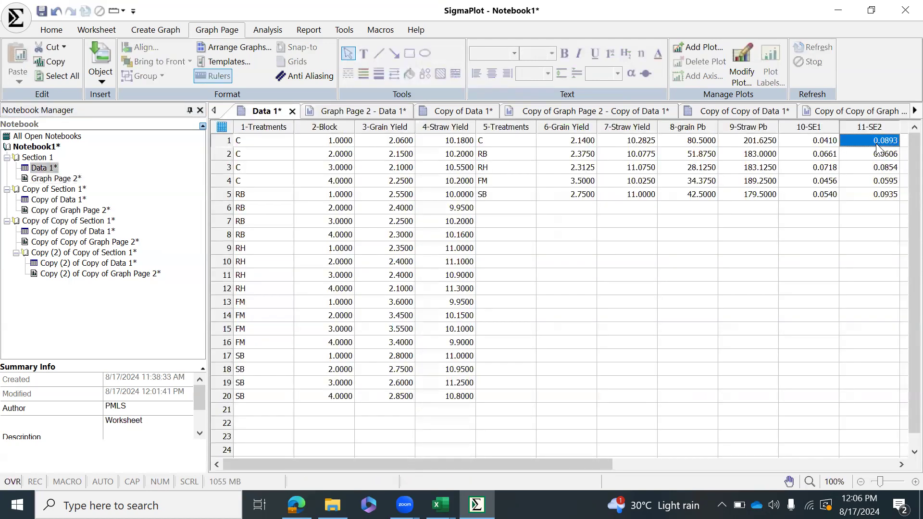
pyautogui.press('Right')
pyautogui.press('Right')
pyautogui.press('Right')
pyautogui.press('Right')
pyautogui.press('Right')
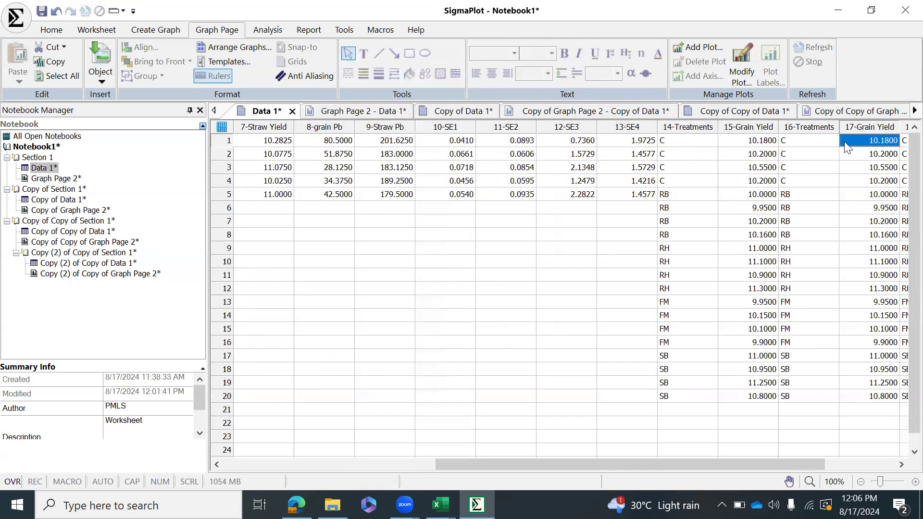
pyautogui.press('Right')
pyautogui.press('Right')
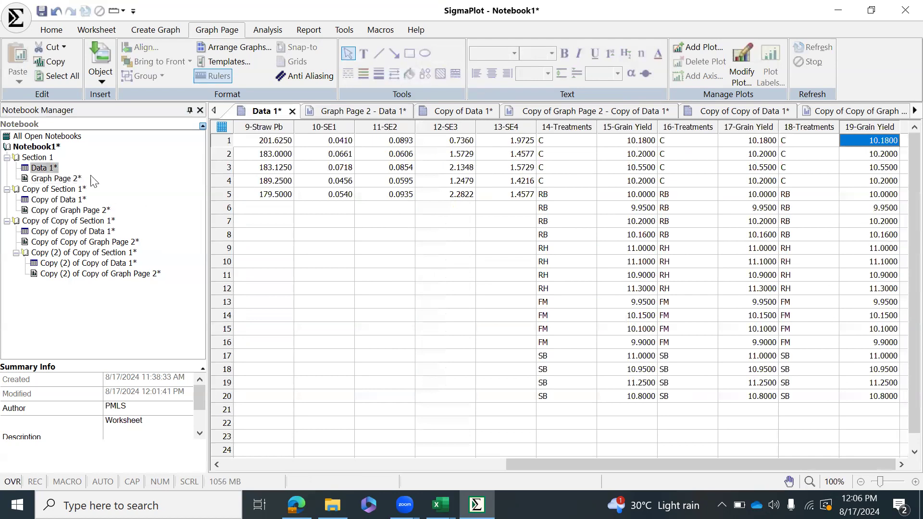
pyautogui.doubleClick(50, 178)
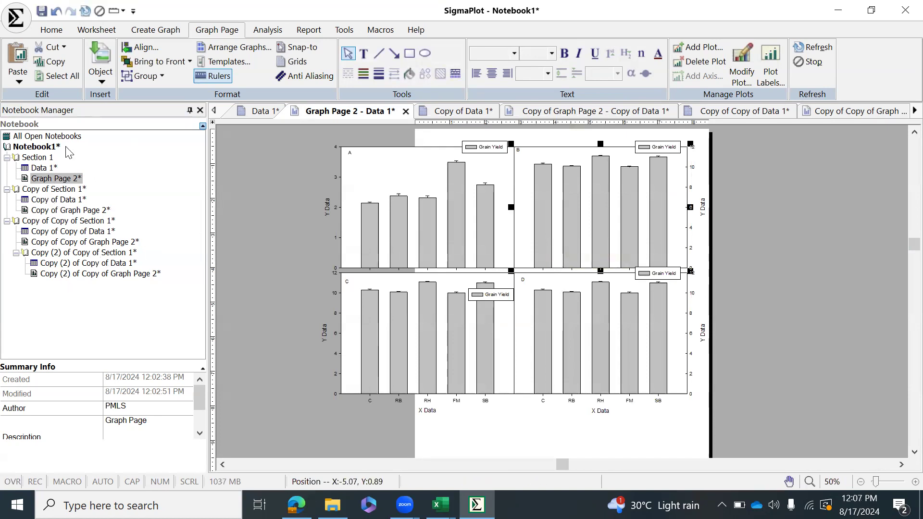
# Paste another duplicate of Section 1 into the notebook.
pyautogui.click(29, 159)
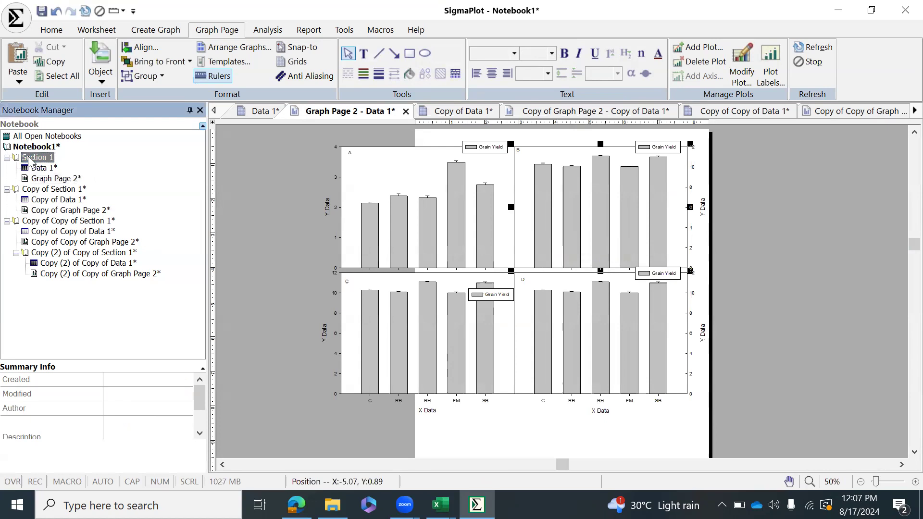
pyautogui.hotkey('ctrl', 'v')
pyautogui.click(8, 284)
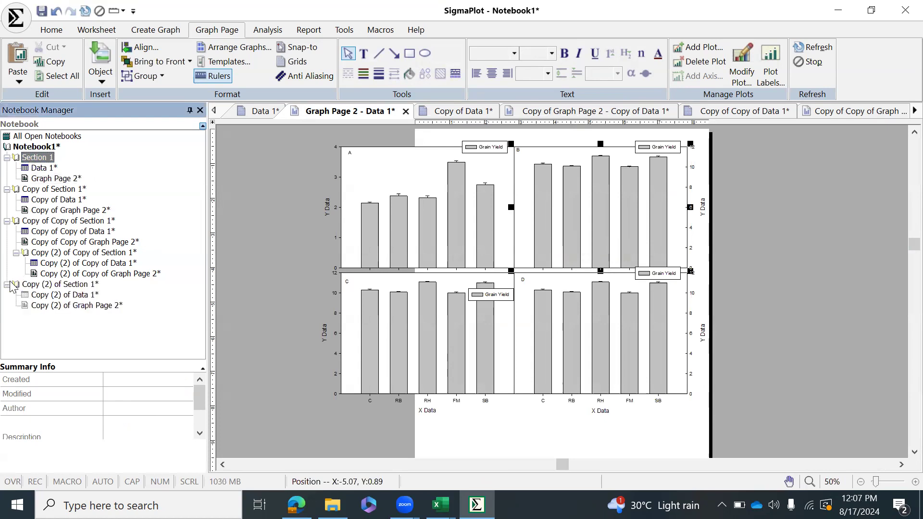
# Inspect the graph page and worksheet of Copy (2) of Section 1, and return to the original Data 1 worksheet.
pyautogui.doubleClick(46, 306)
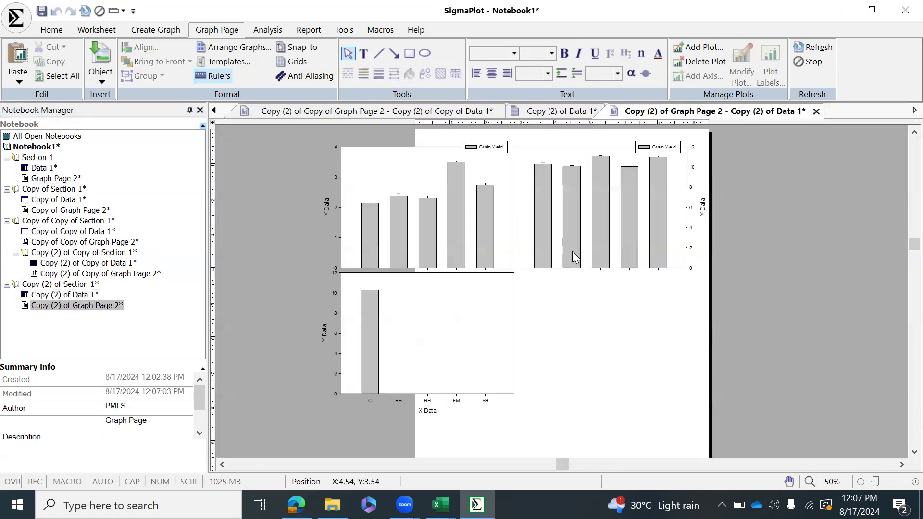
pyautogui.doubleClick(38, 295)
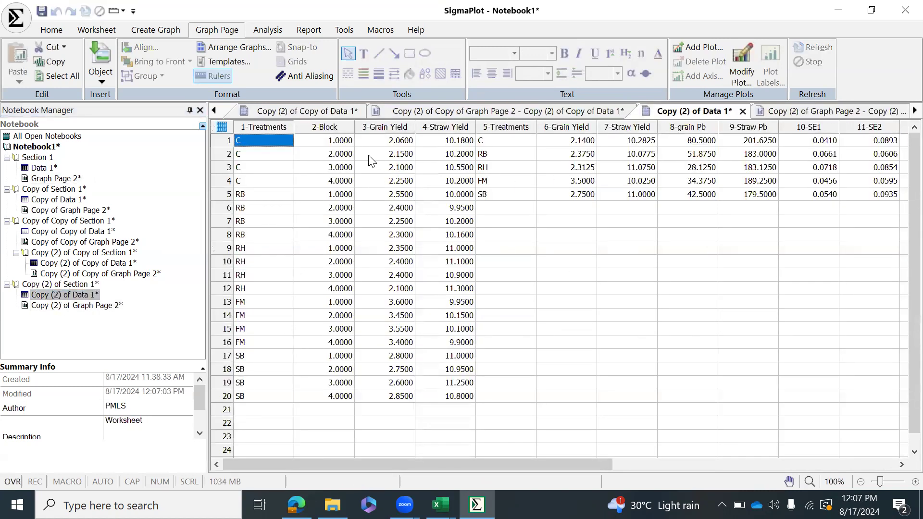
pyautogui.doubleClick(75, 305)
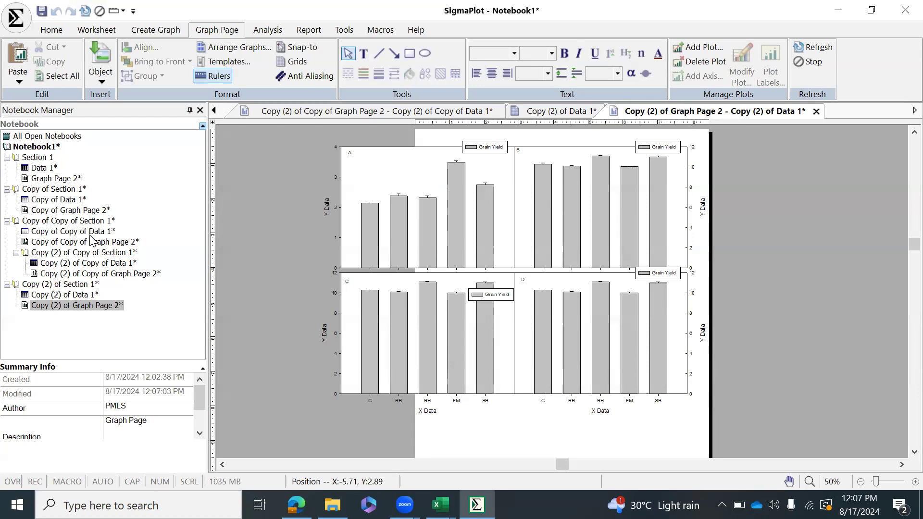
pyautogui.click(215, 111)
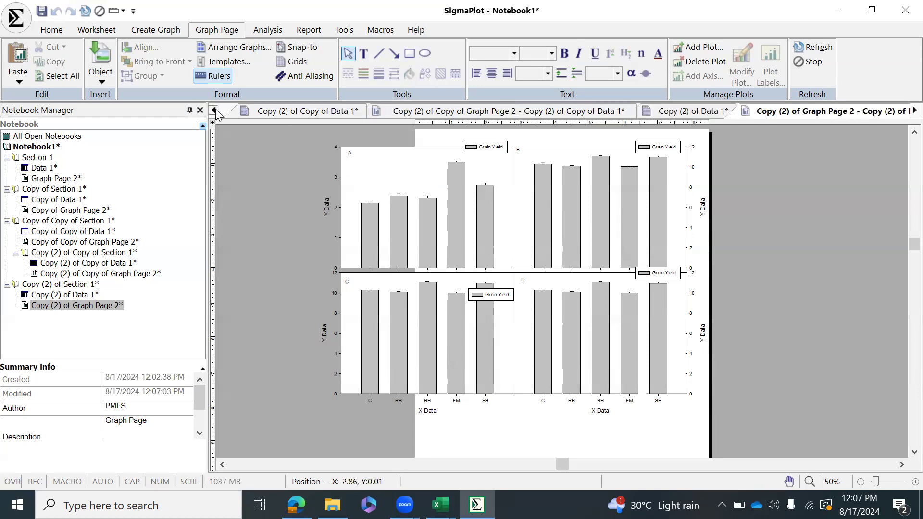
pyautogui.click(215, 111)
pyautogui.click(214, 111)
pyautogui.click(215, 112)
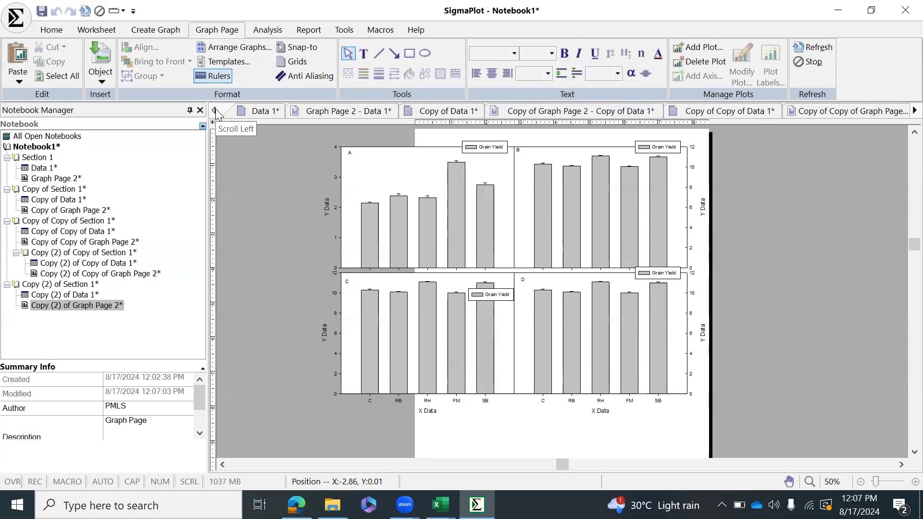
pyautogui.click(244, 113)
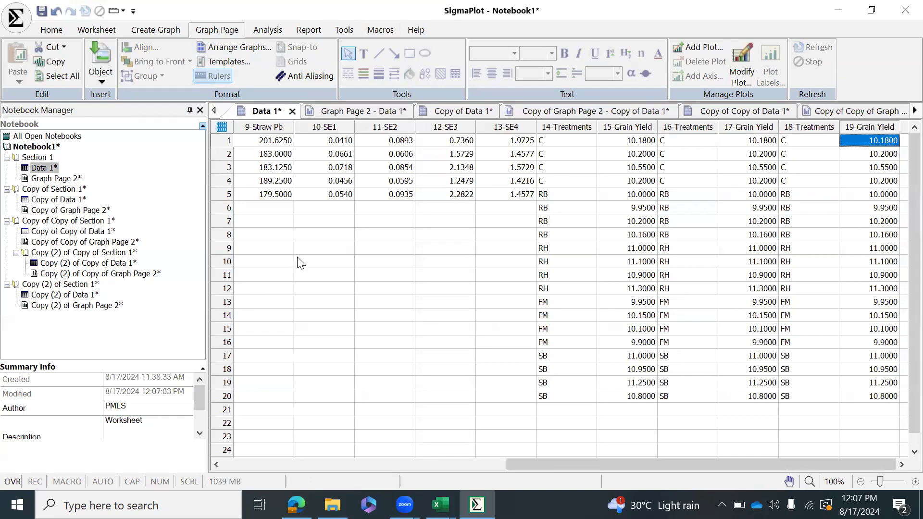
# Collapse Section 1 and all its duplicated sections in the notebook tree.
pyautogui.click(6, 158)
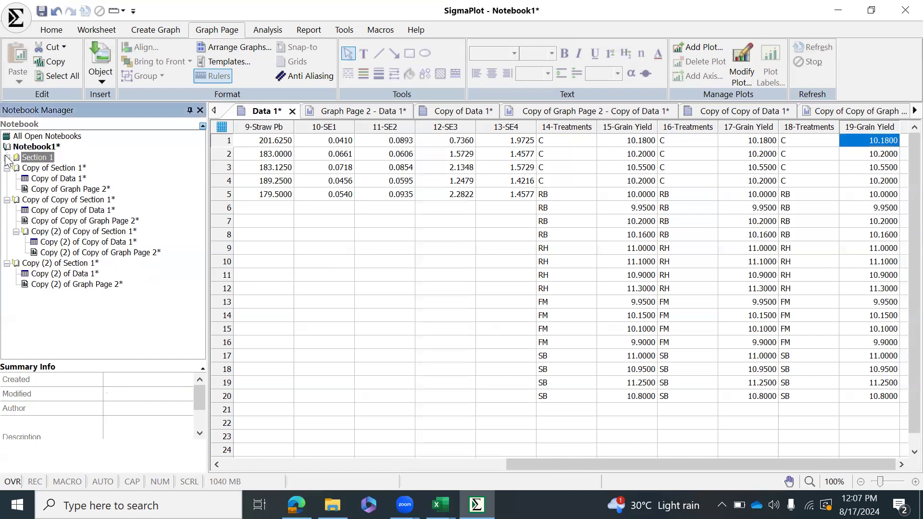
pyautogui.click(7, 168)
pyautogui.click(6, 179)
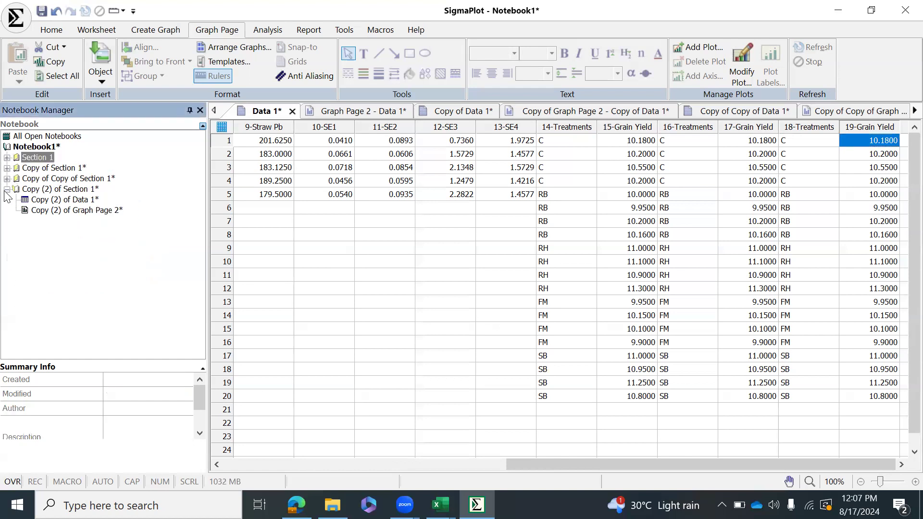
pyautogui.click(6, 189)
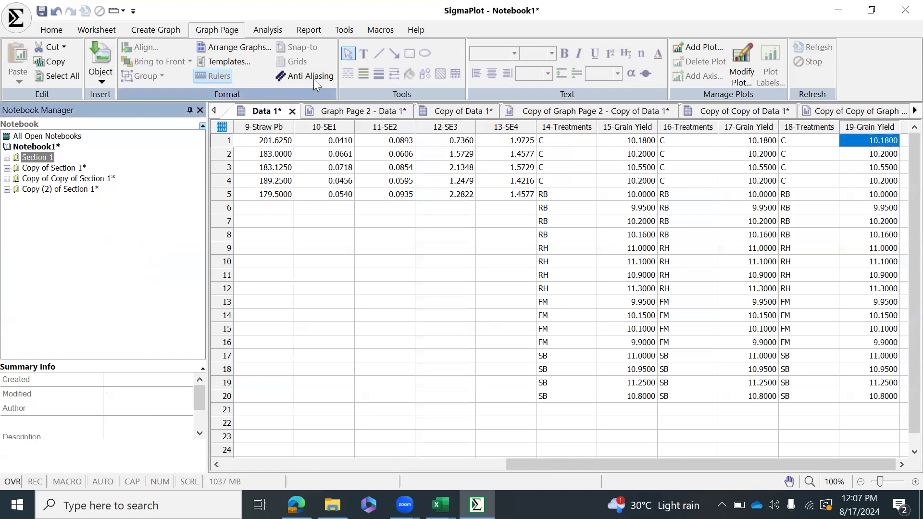
# Open the Statistics sample notebook and look through its list of example tests.
pyautogui.click(415, 29)
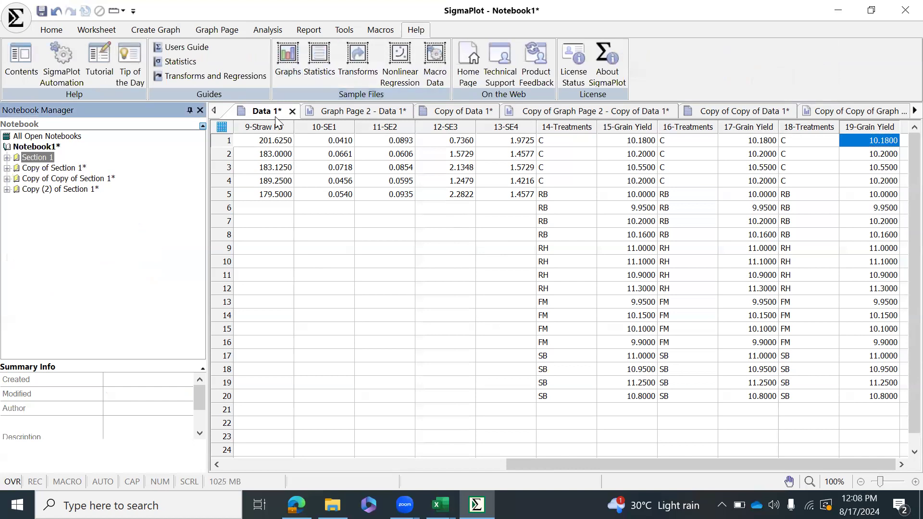
pyautogui.click(325, 53)
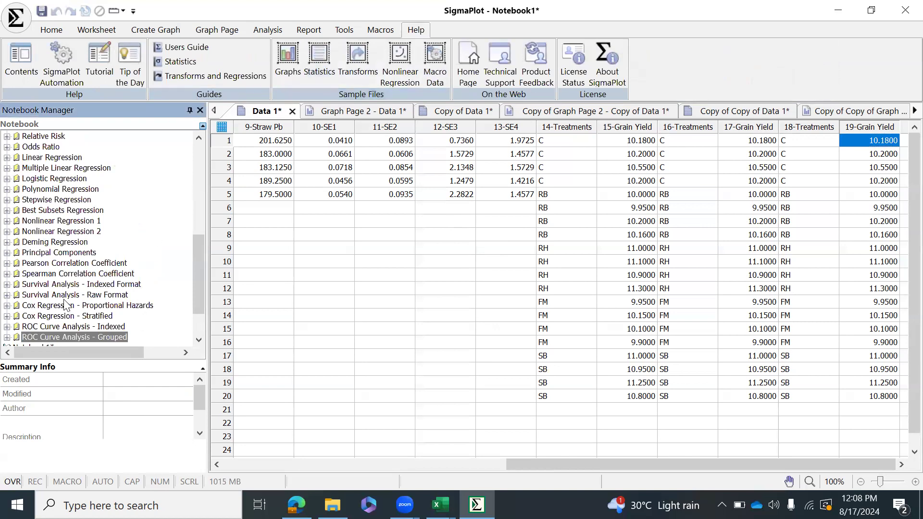
pyautogui.scroll(7, 63, 240)
pyautogui.scroll(-5, 72, 207)
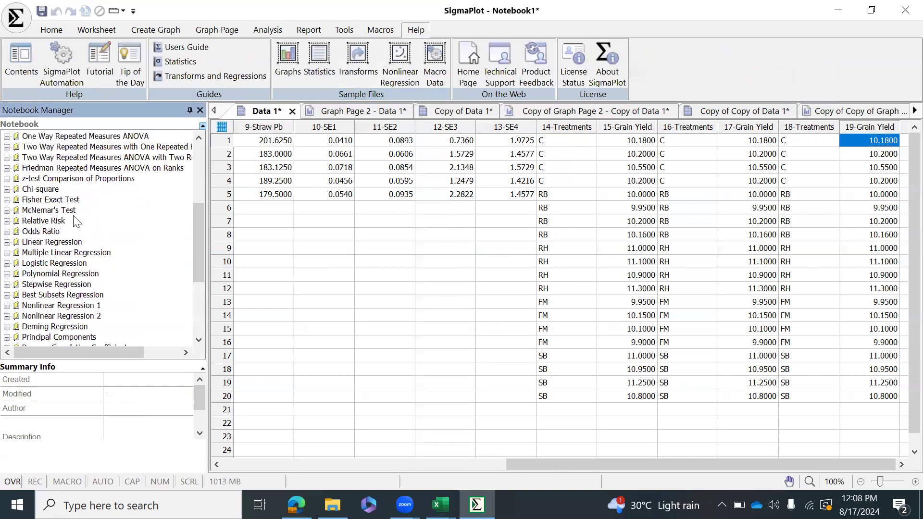
pyautogui.scroll(-4, 77, 240)
pyautogui.scroll(10, 49, 226)
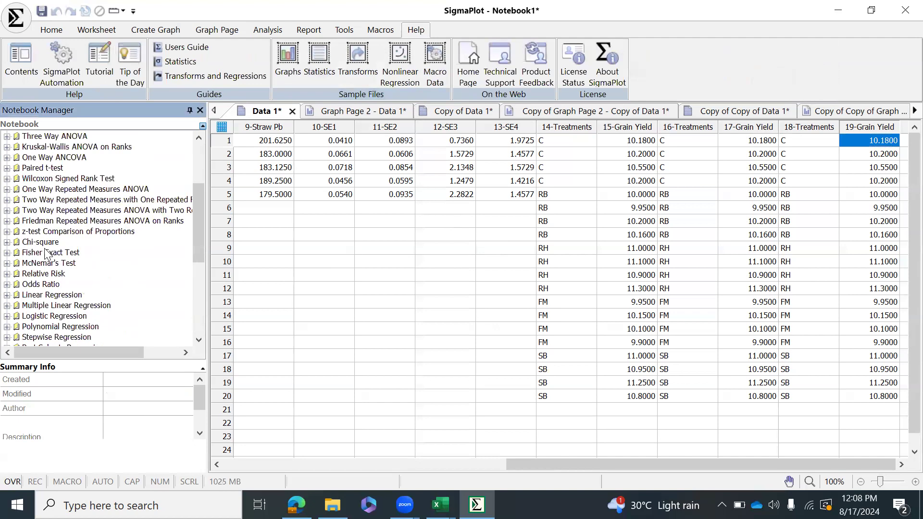
# Expand the One Way ANOVA example and open its data worksheet to see the data layout.
pyautogui.click(43, 169)
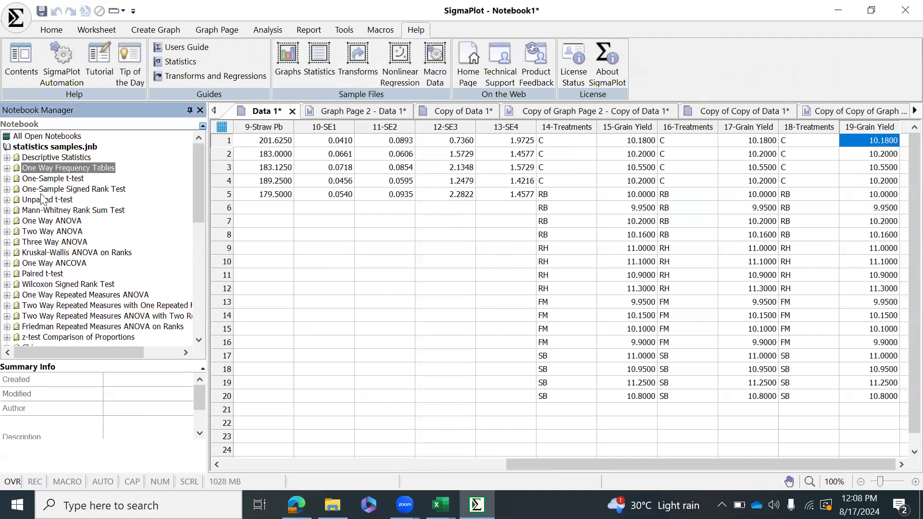
pyautogui.click(48, 223)
pyautogui.scroll(-1, 48, 223)
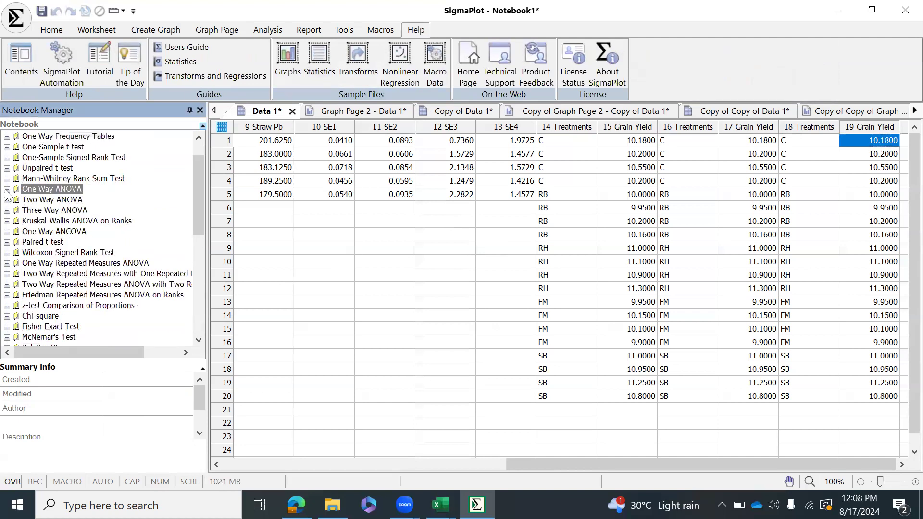
pyautogui.click(7, 189)
pyautogui.doubleClick(65, 200)
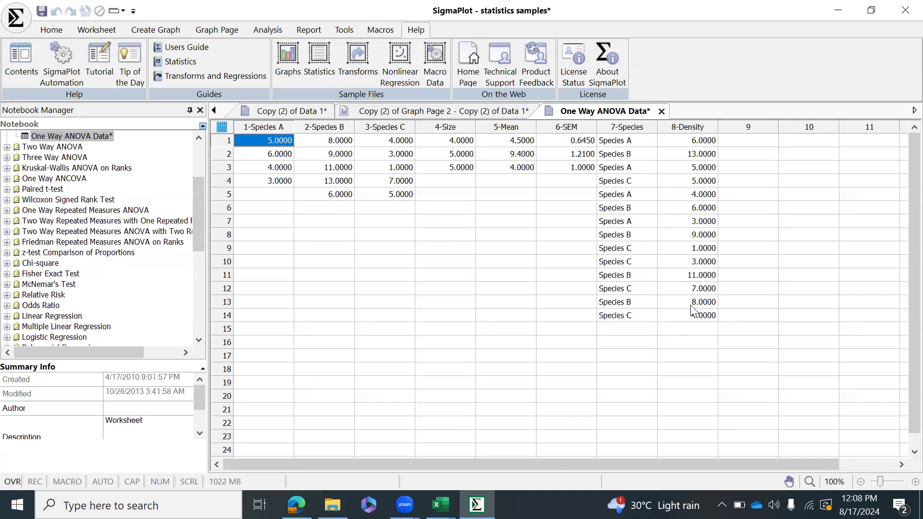
# Expand the Two Way ANOVA example and open its data worksheet to see the factor and response columns.
pyautogui.click(6, 146)
pyautogui.doubleClick(72, 157)
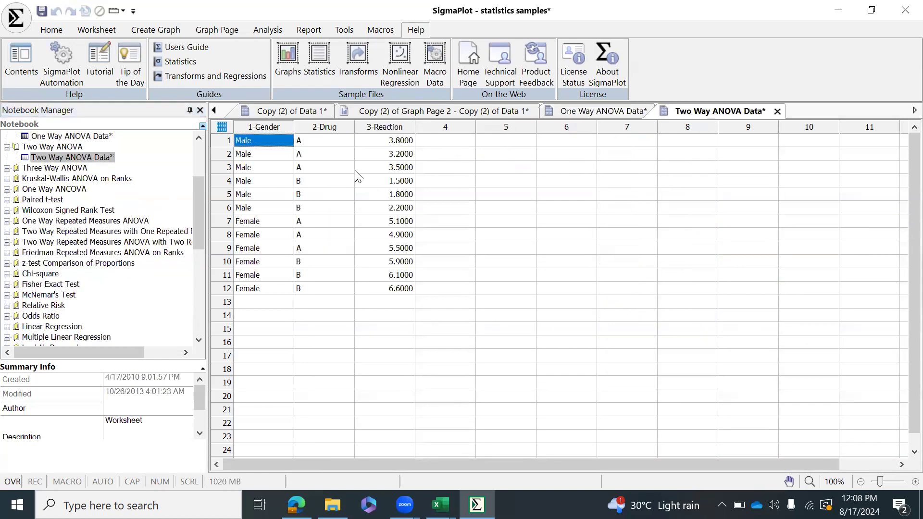
pyautogui.click(264, 154)
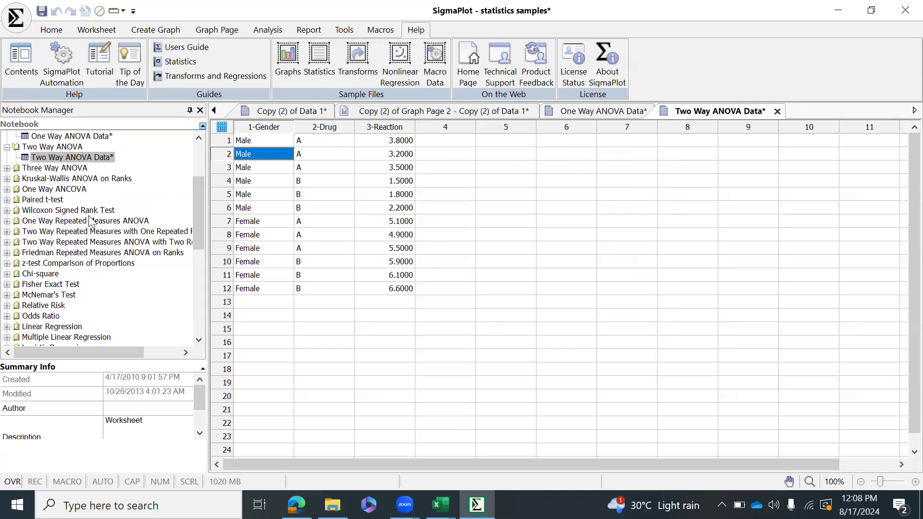
# Browse the regression examples and open the Principal Components Data worksheet to examine its layout.
pyautogui.scroll(-4, 71, 210)
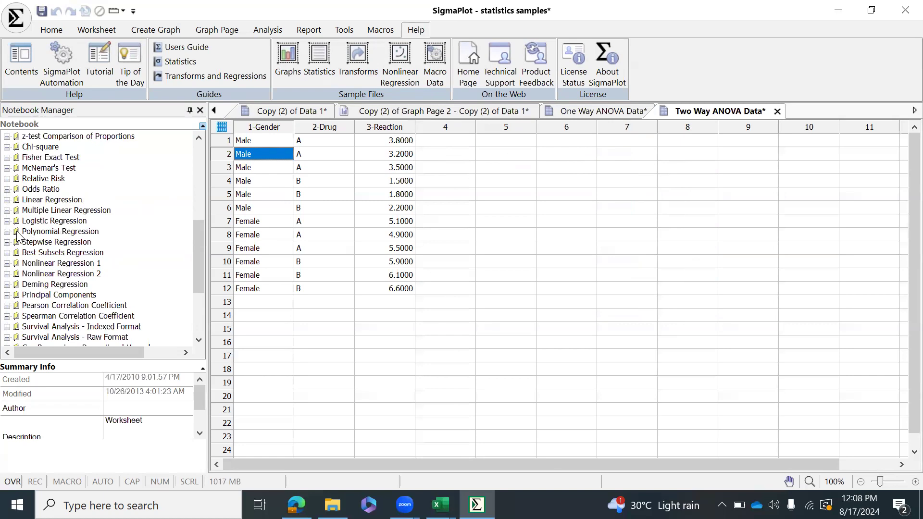
pyautogui.click(7, 231)
pyautogui.click(54, 243)
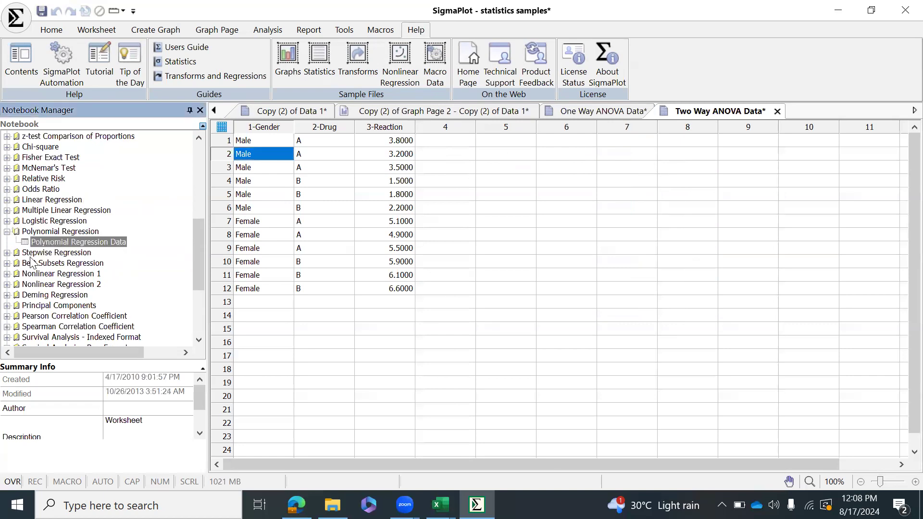
pyautogui.scroll(-1, 19, 288)
pyautogui.click(8, 274)
pyautogui.doubleClick(65, 285)
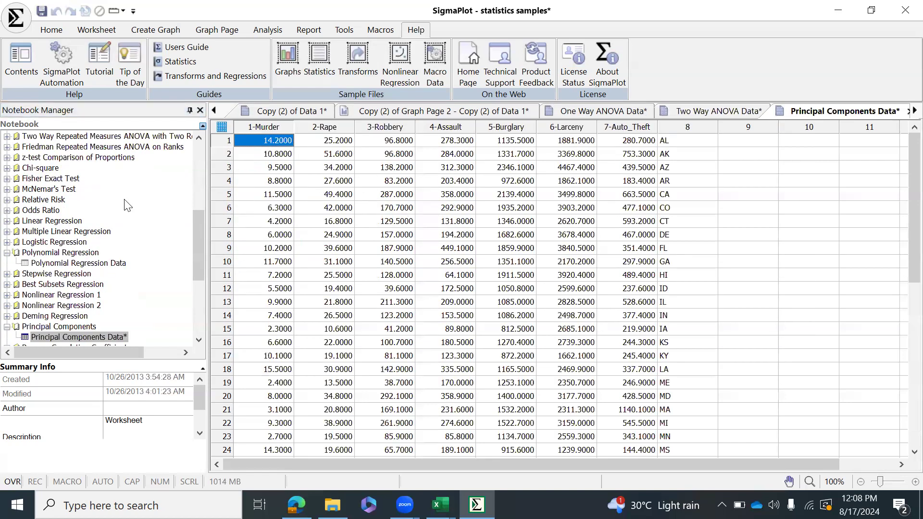
pyautogui.scroll(6, 80, 280)
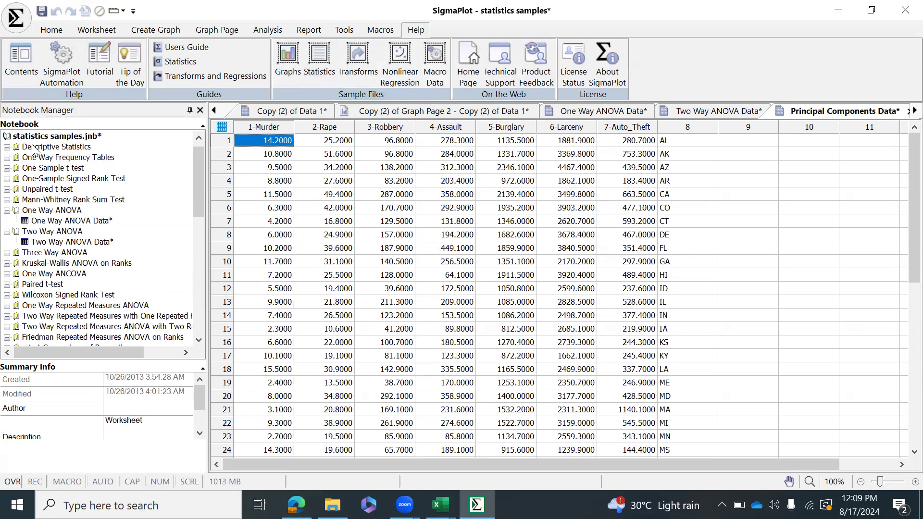
# Open the Graphs sample notebook and look through its list of example graphs.
pyautogui.click(280, 60)
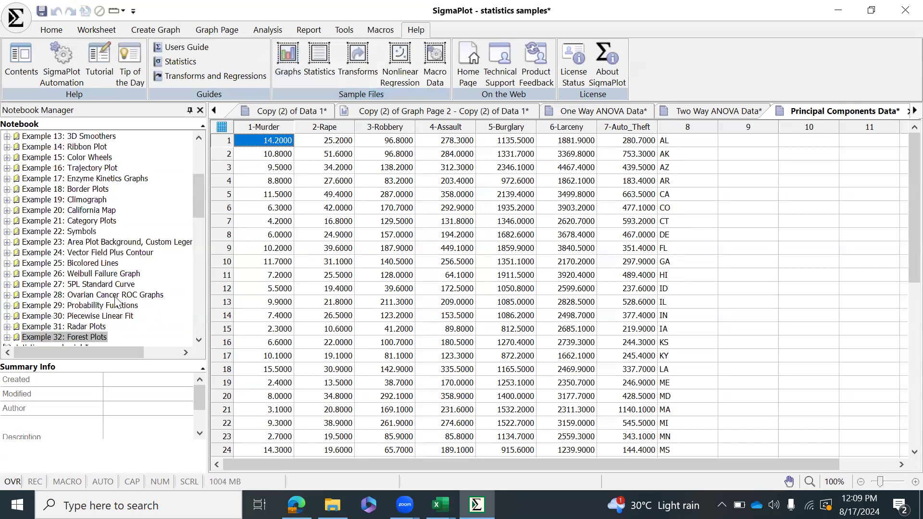
pyautogui.scroll(3, 162, 291)
pyautogui.scroll(2, 162, 291)
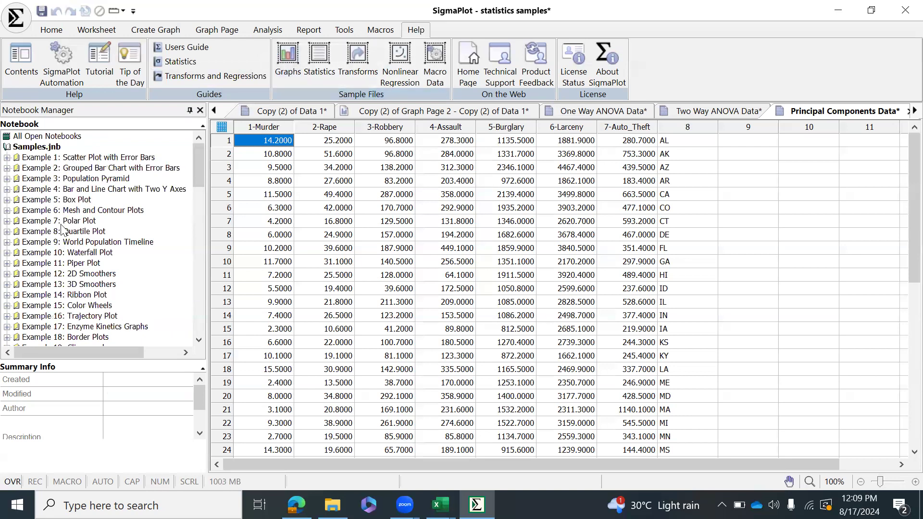
pyautogui.scroll(-8, 63, 228)
pyautogui.scroll(8, 79, 266)
# Compare the data worksheet of Example 1 with its Scatter Plot with Error Bars and Fitted Curves graph page.
pyautogui.click(7, 157)
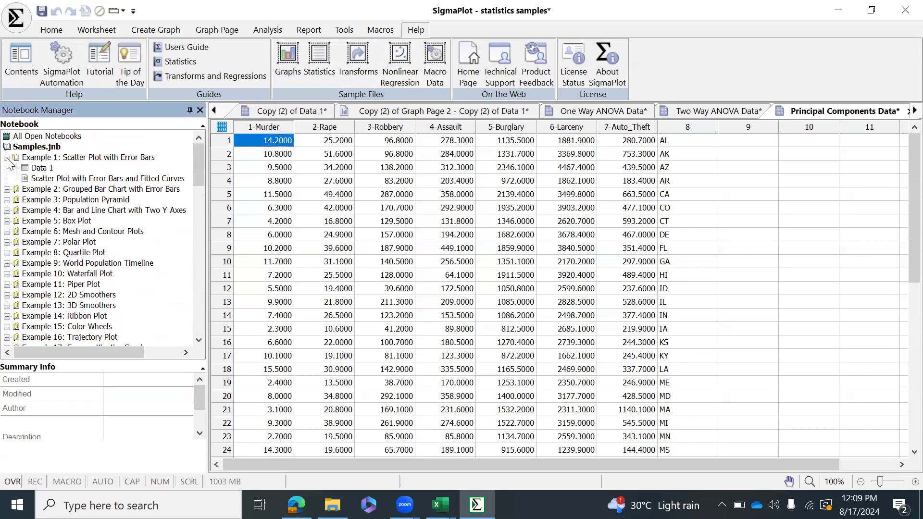
pyautogui.doubleClick(43, 168)
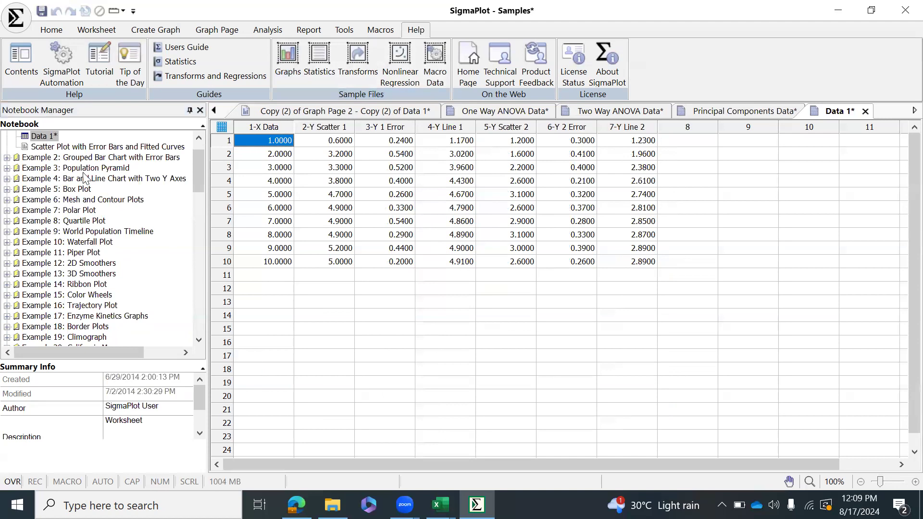
pyautogui.doubleClick(76, 147)
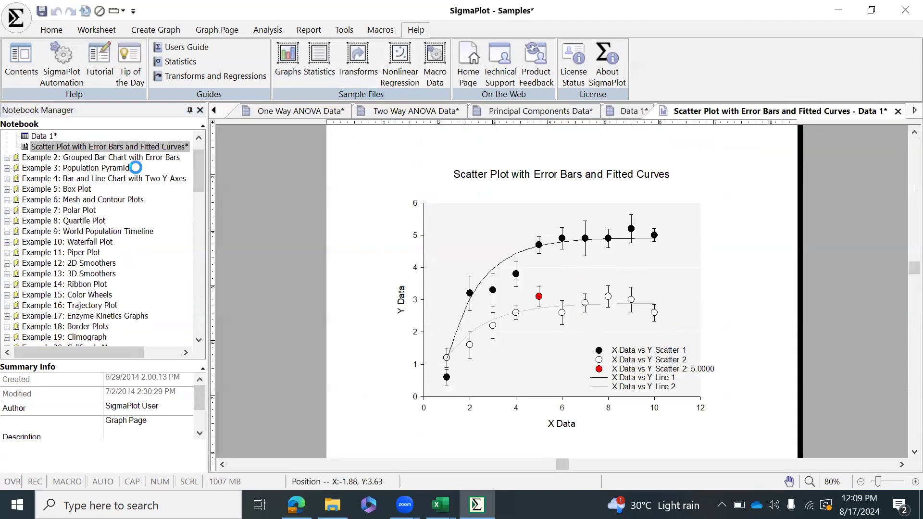
pyautogui.doubleClick(43, 137)
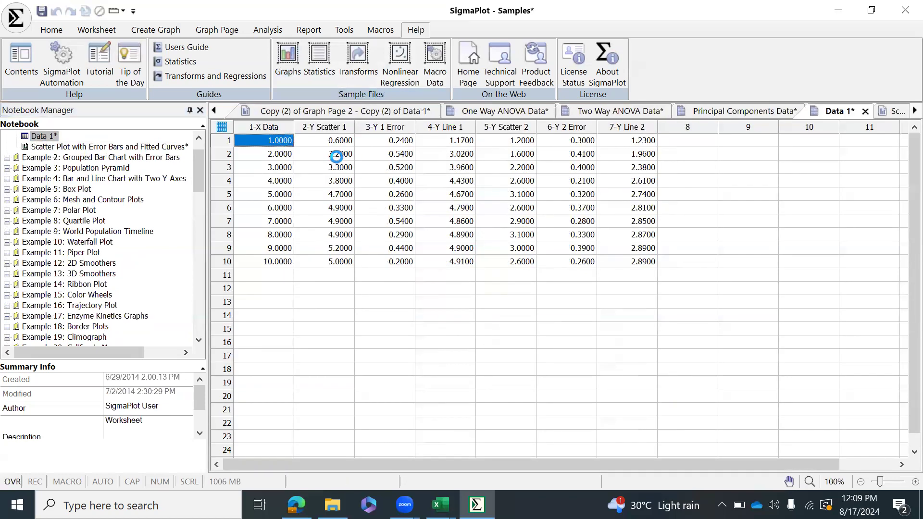
pyautogui.doubleClick(69, 147)
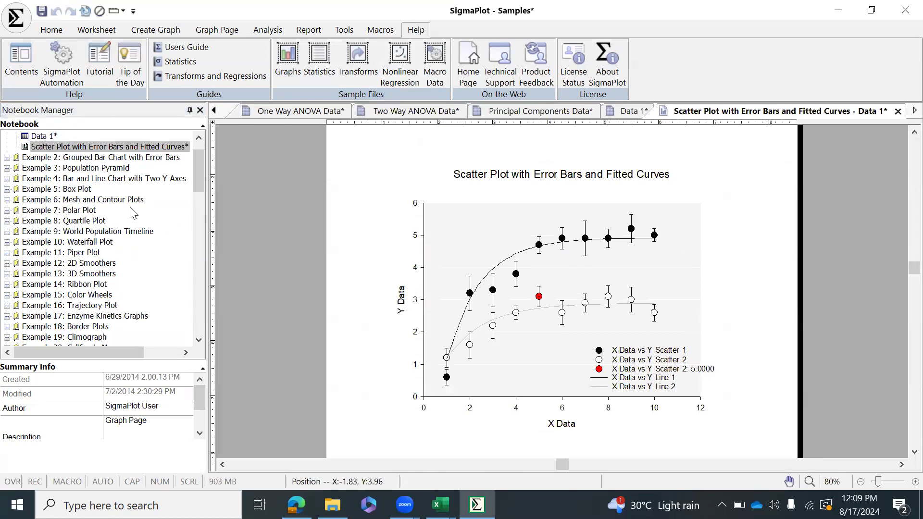
# View the Data 2 worksheet of Example 2 and its Grouped Bar Chart with Error Bars graph page.
pyautogui.click(7, 158)
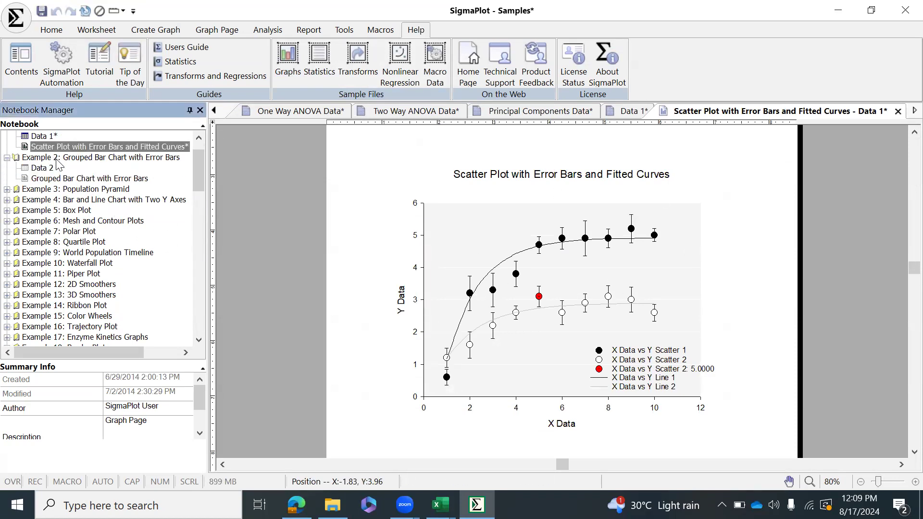
pyautogui.doubleClick(40, 168)
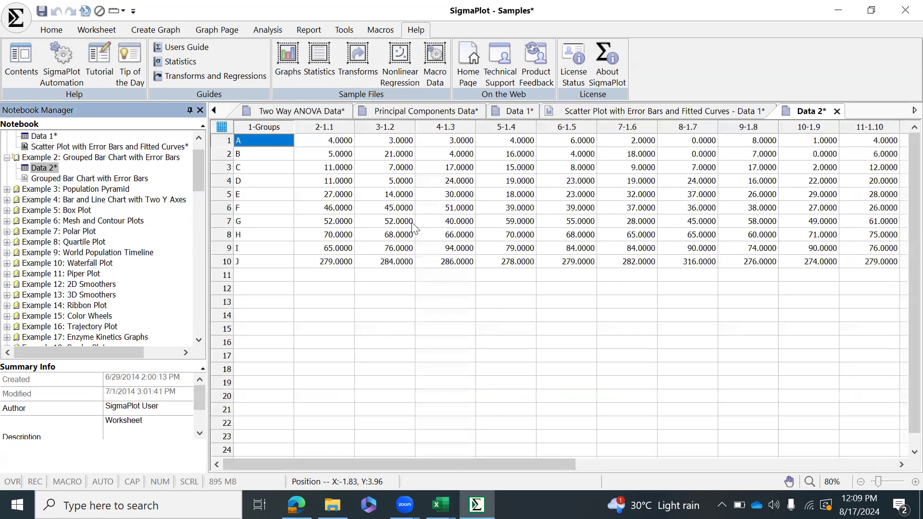
pyautogui.click(96, 179)
pyautogui.doubleClick(96, 179)
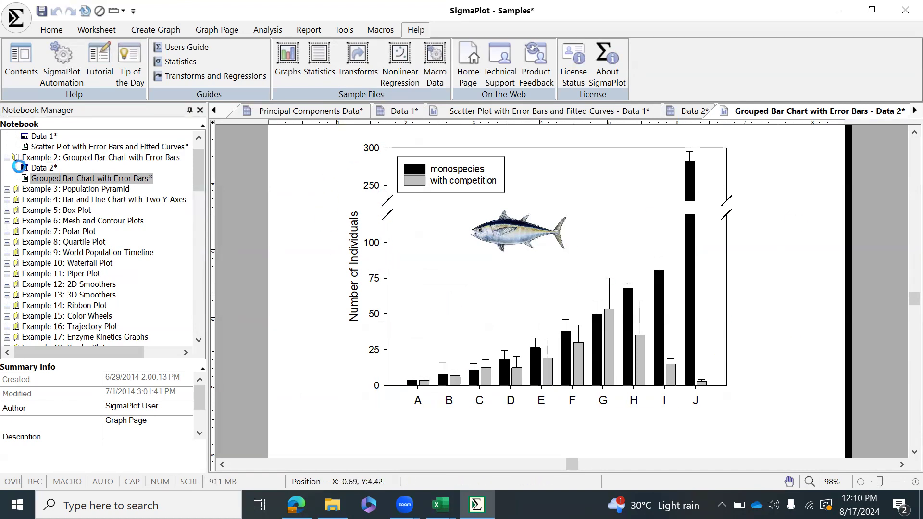
# Open the Data 16 worksheet and Trajectory Plot graph page of Example 16 in the Samples notebook.
pyautogui.click(12, 188)
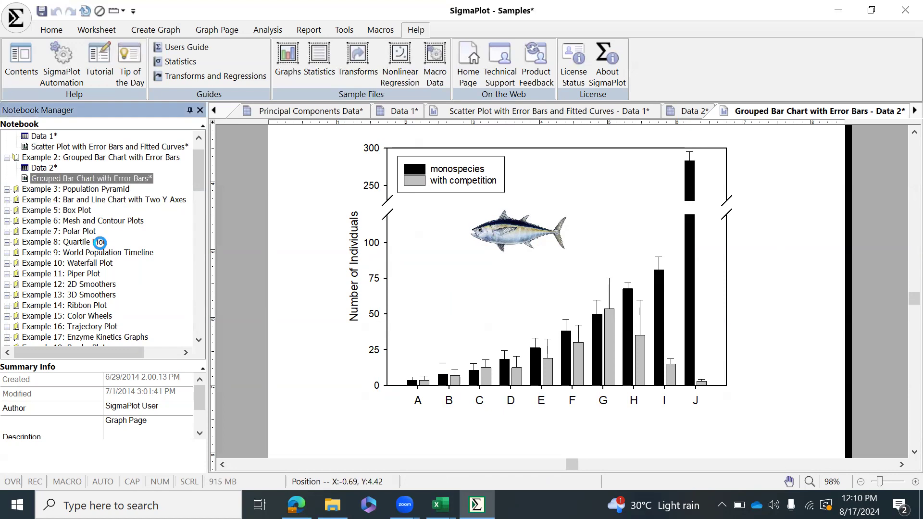
pyautogui.click(98, 243)
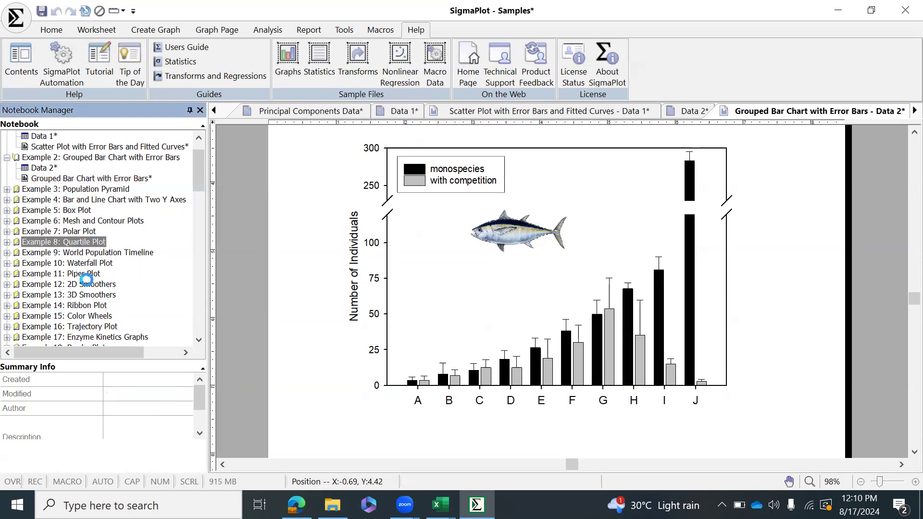
pyautogui.click(7, 326)
pyautogui.scroll(-1, 50, 295)
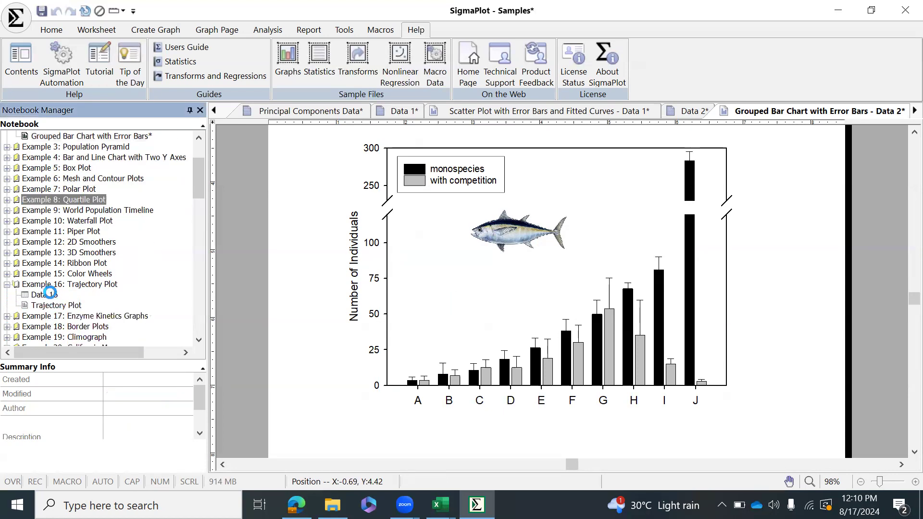
pyautogui.doubleClick(50, 294)
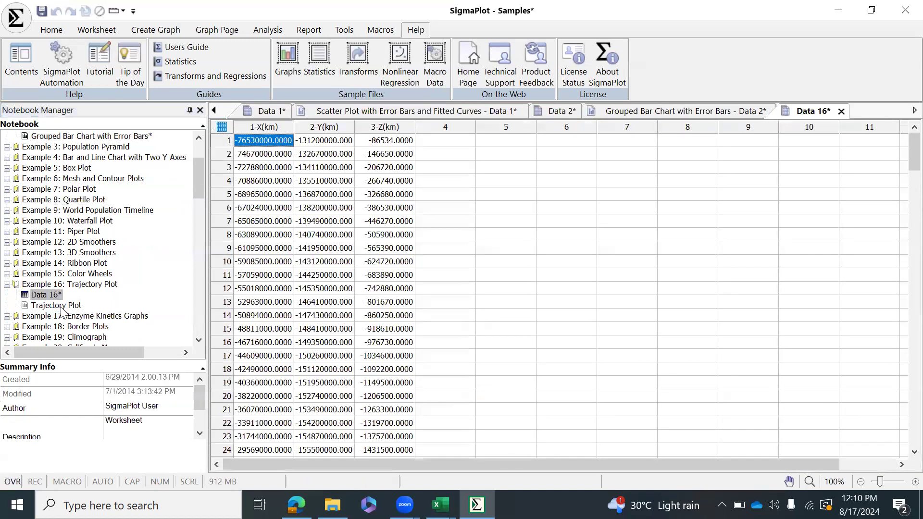
pyautogui.doubleClick(60, 307)
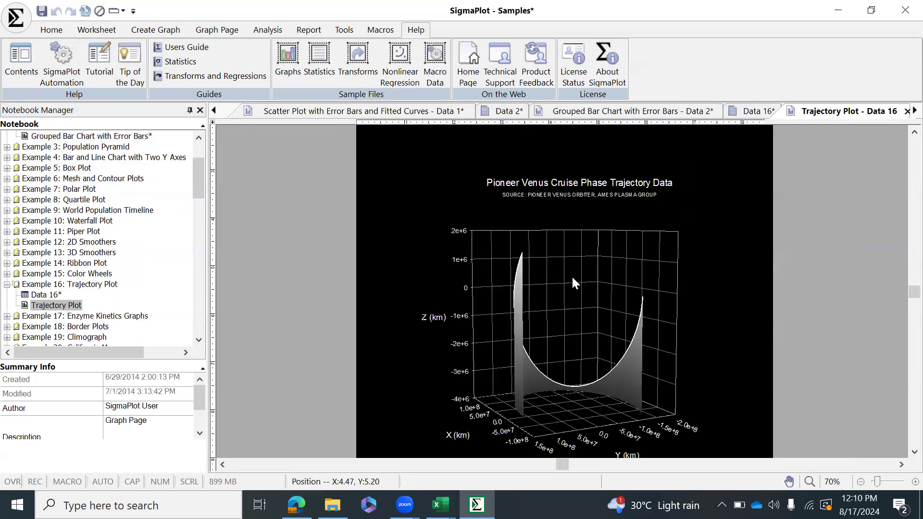
pyautogui.scroll(-2, 533, 351)
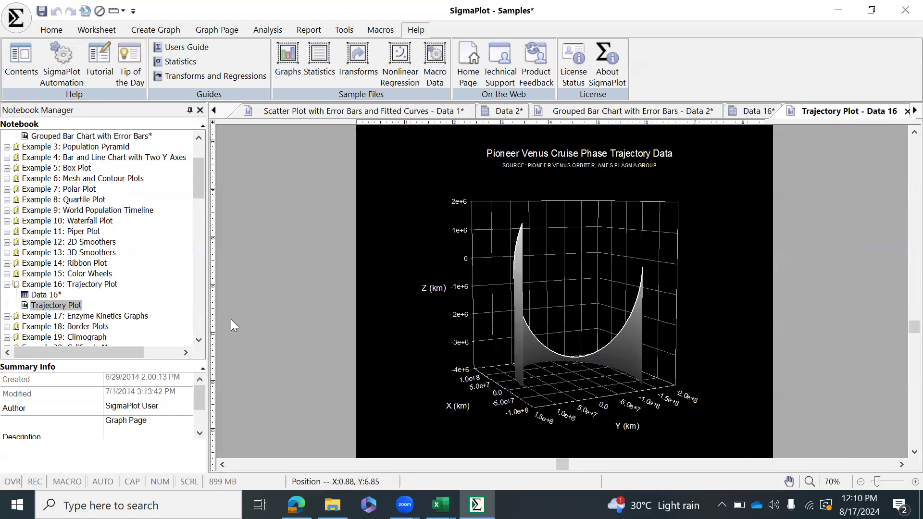
# Read through the X, Y and Z columns of Data 16 and compare them with the Trajectory Plot page.
pyautogui.doubleClick(51, 297)
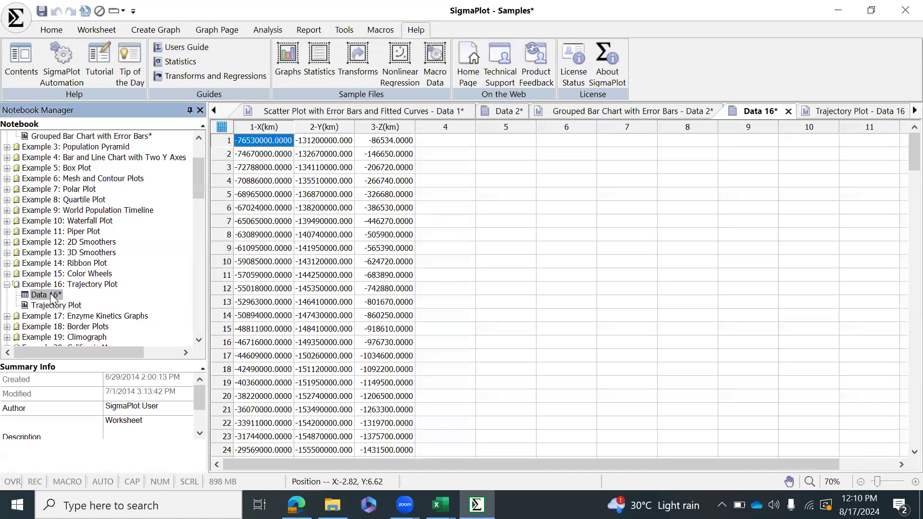
pyautogui.scroll(-20, 395, 171)
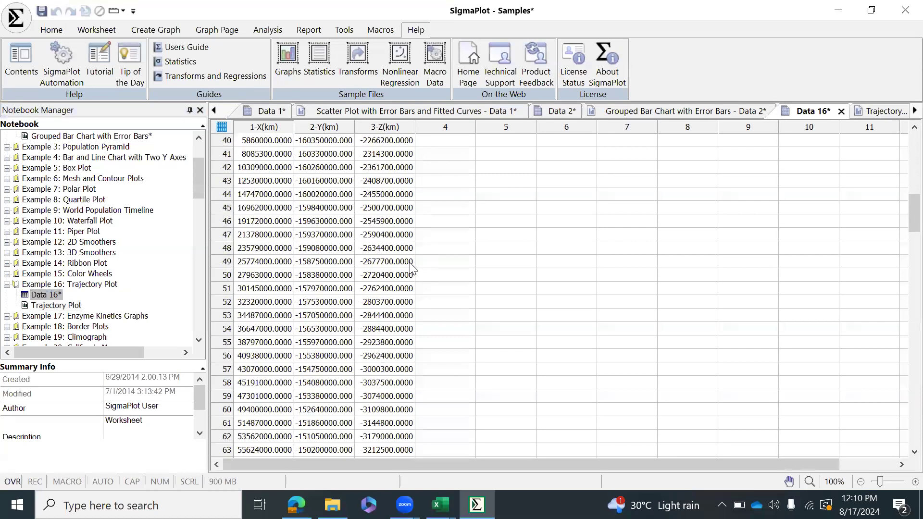
pyautogui.scroll(-8, 416, 286)
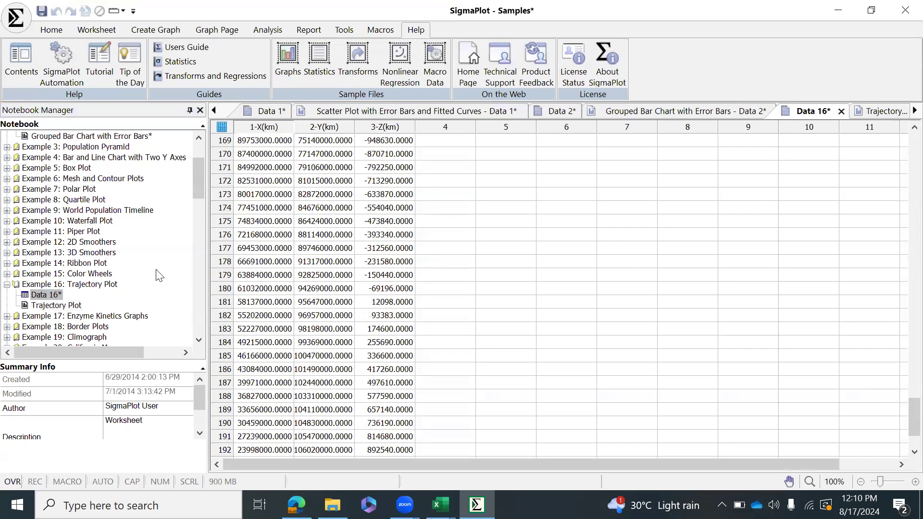
pyautogui.doubleClick(61, 307)
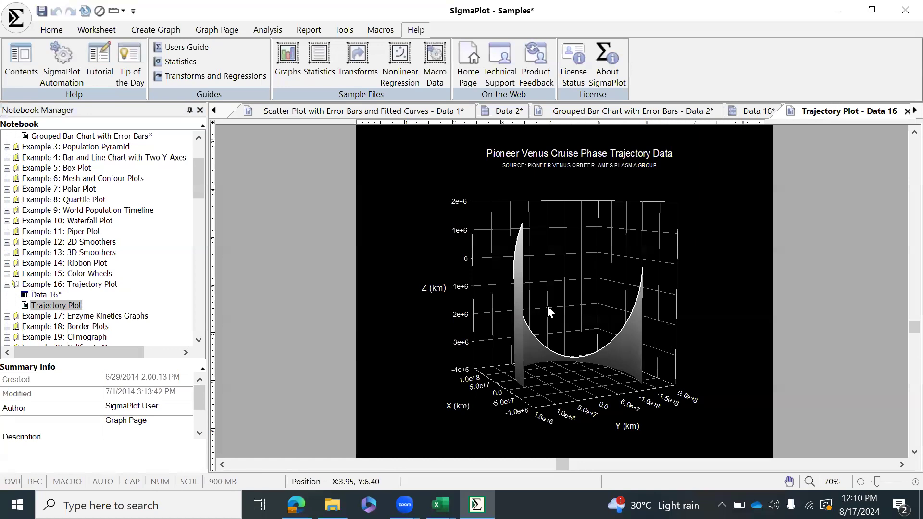
# View the Enzyme Kinetics Graphs page of Example 17 and examine the layout of its Data 17 worksheet.
pyautogui.scroll(-2, 113, 320)
pyautogui.doubleClick(99, 255)
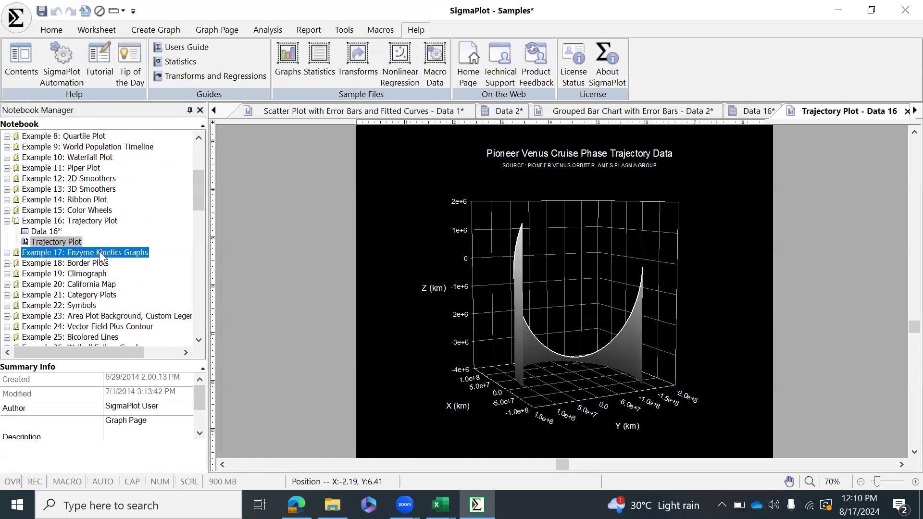
pyautogui.doubleClick(44, 272)
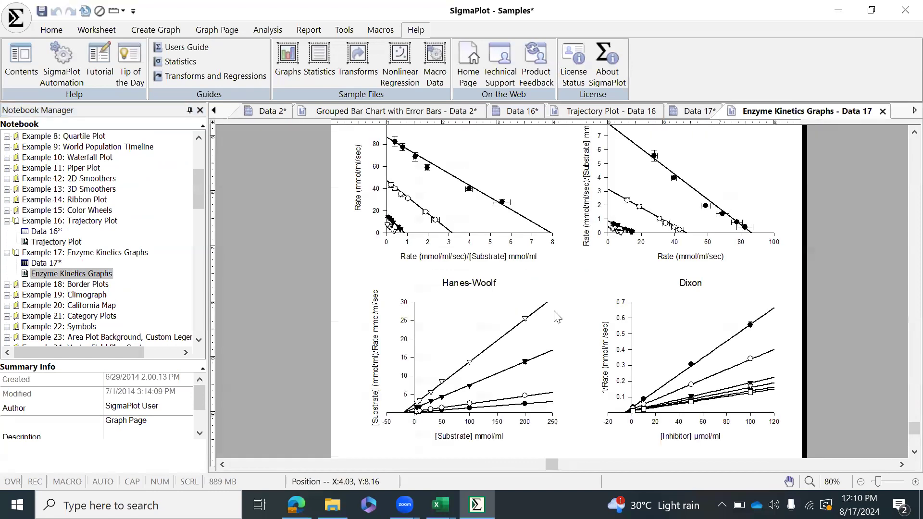
pyautogui.scroll(2, 524, 269)
pyautogui.scroll(-2, 548, 247)
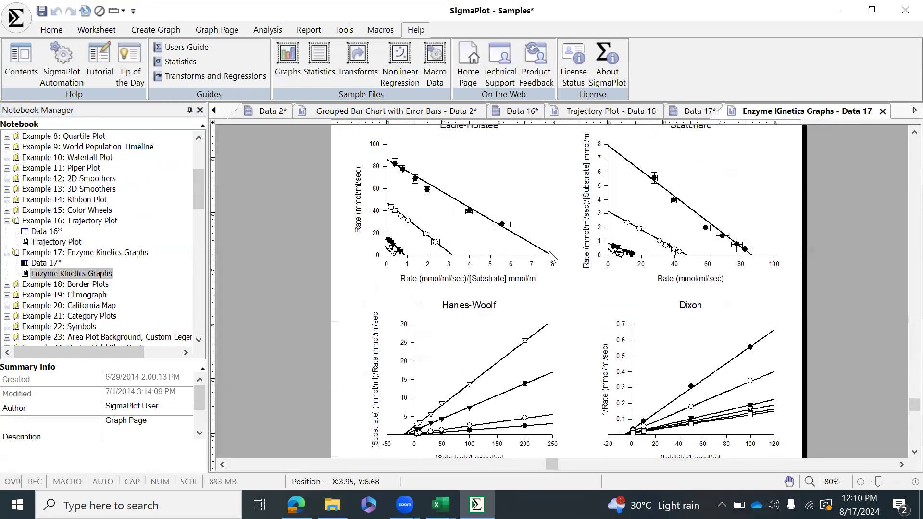
pyautogui.doubleClick(47, 264)
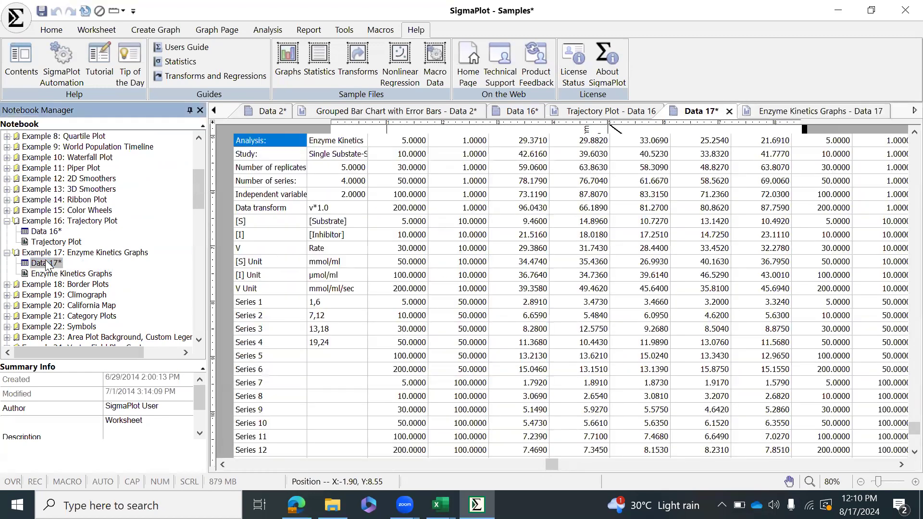
pyautogui.scroll(-11, 342, 311)
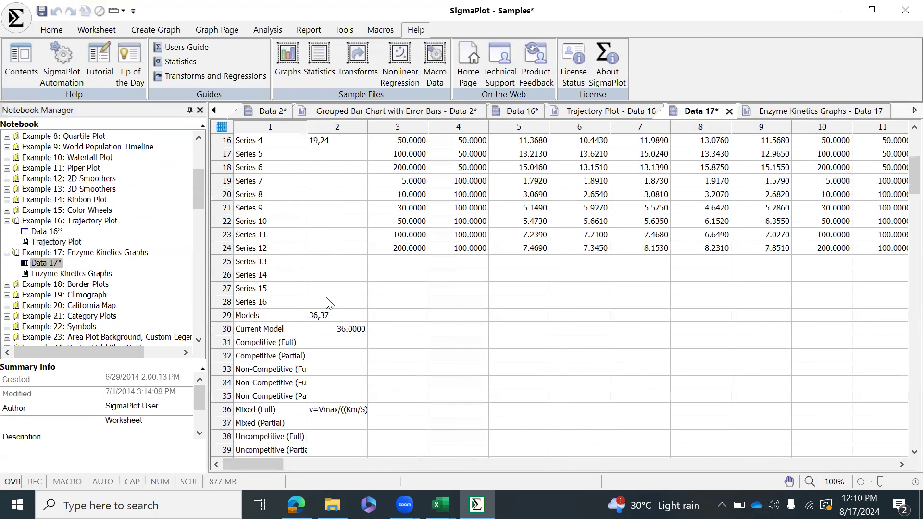
pyautogui.scroll(11, 356, 309)
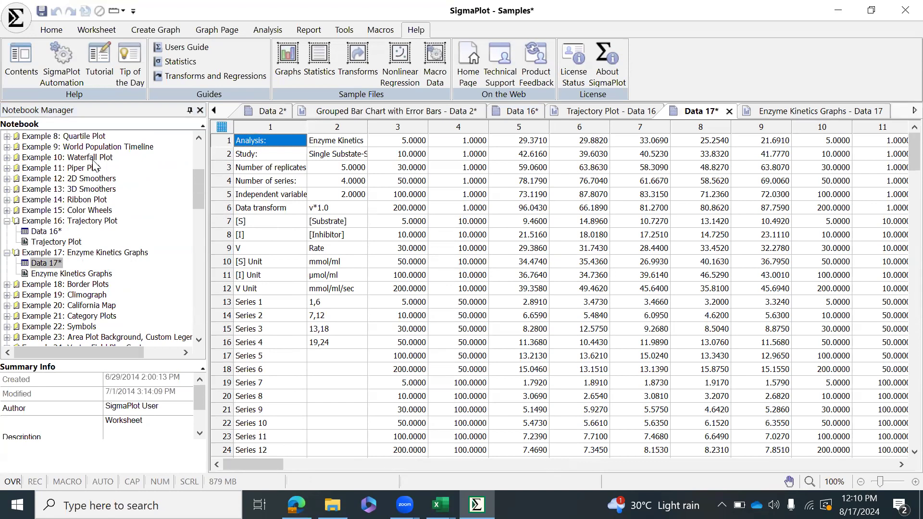
# Compare the World Population graph page of Example 9 with its Data 9 worksheet.
pyautogui.click(7, 146)
pyautogui.doubleClick(50, 168)
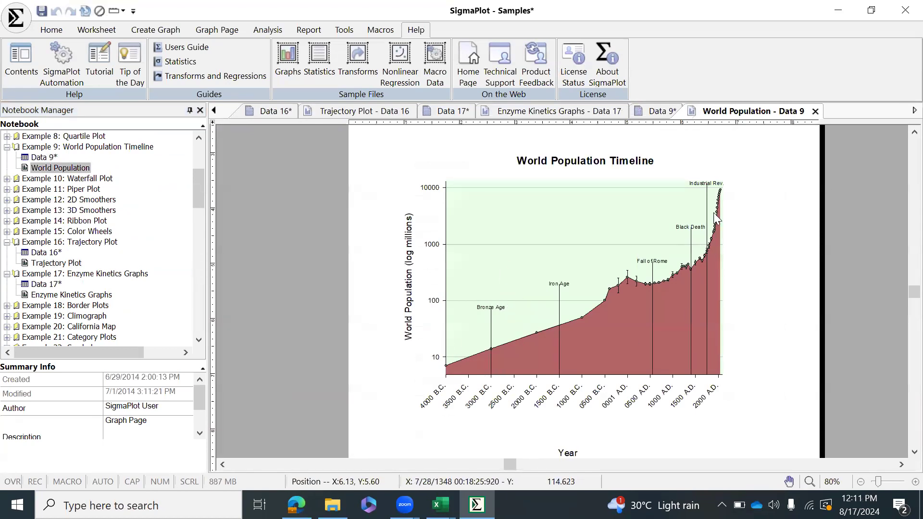
pyautogui.doubleClick(35, 158)
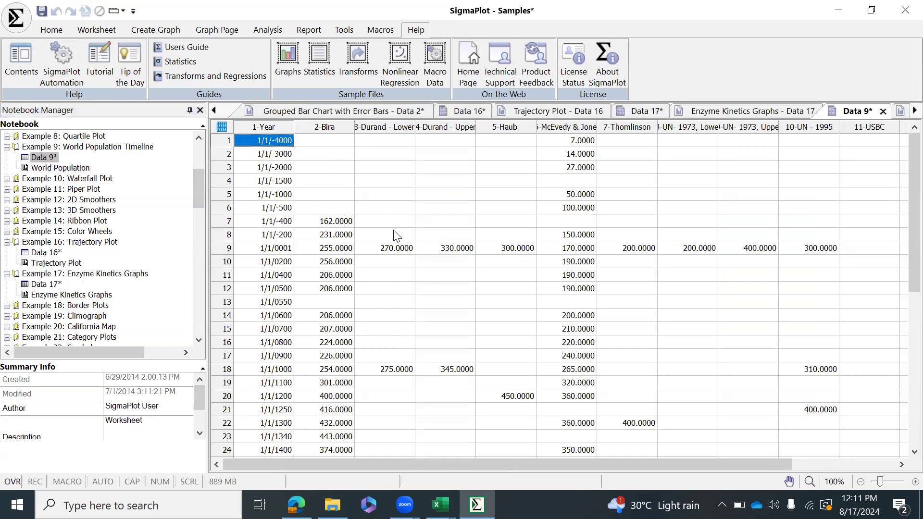
pyautogui.scroll(-13, 670, 253)
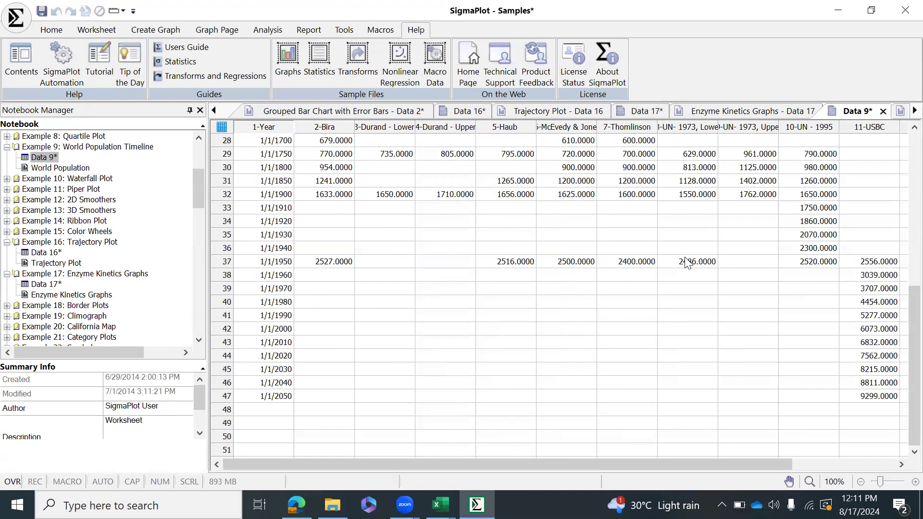
pyautogui.doubleClick(56, 168)
# View the Bar and Line Chart with Two Y Axes graph page of Example 4.
pyautogui.scroll(5, 162, 234)
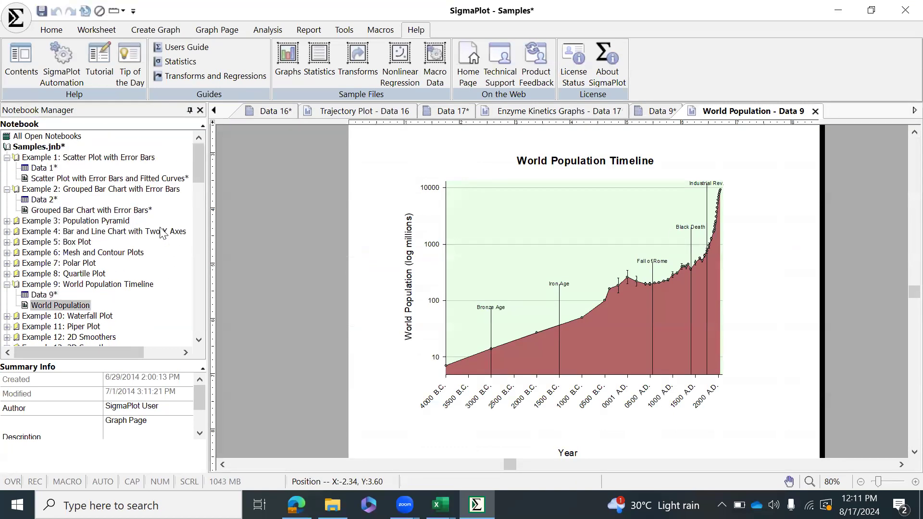
pyautogui.click(7, 231)
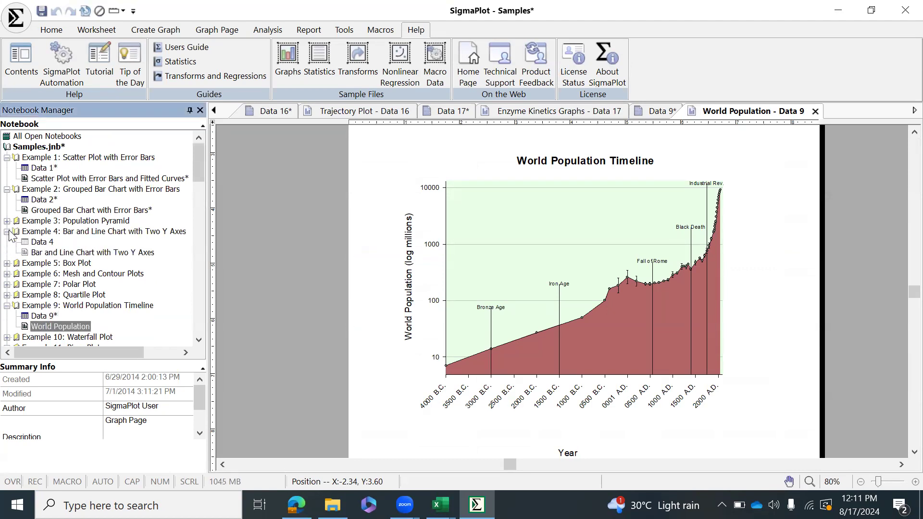
pyautogui.doubleClick(57, 252)
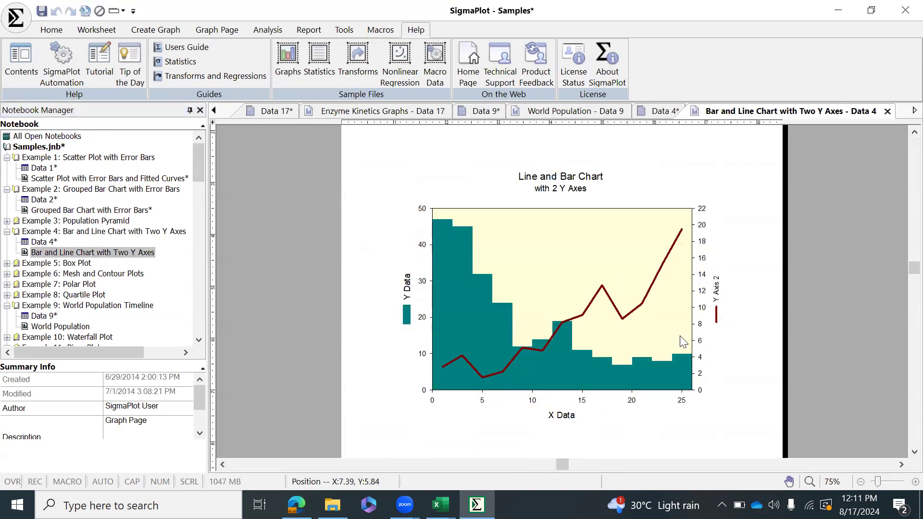
pyautogui.moveTo(653, 240)
pyautogui.moveTo(620, 326)
pyautogui.moveTo(653, 287)
# Close the graph pages and data worksheets of Examples 4, 9 and 17.
pyautogui.click(885, 113)
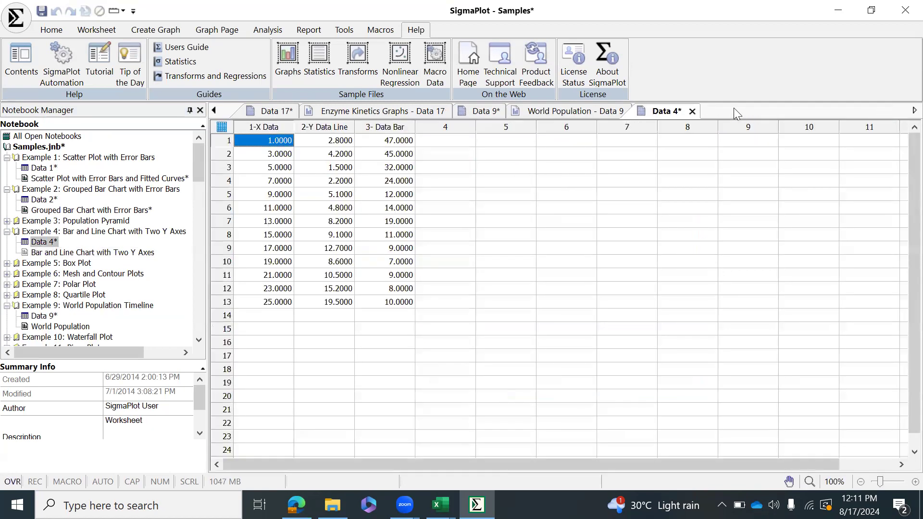
pyautogui.click(695, 111)
pyautogui.click(639, 111)
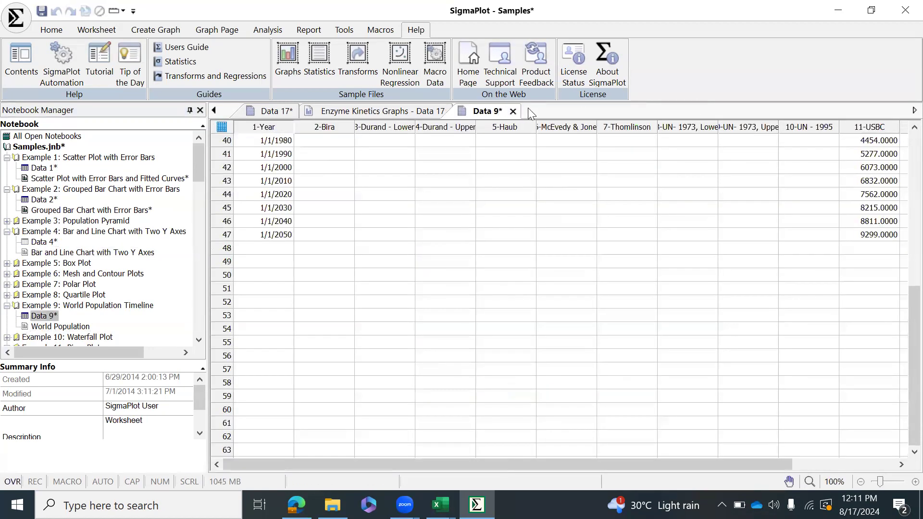
pyautogui.click(518, 112)
pyautogui.click(457, 111)
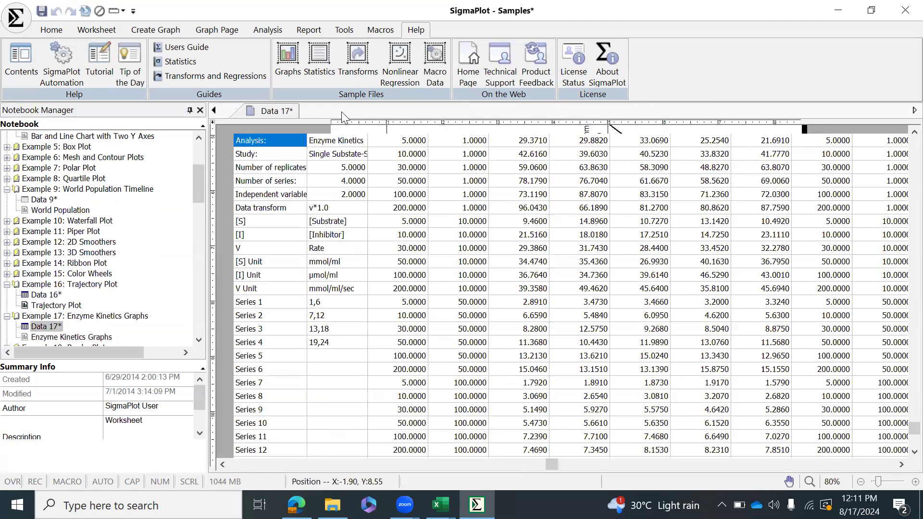
pyautogui.click(305, 113)
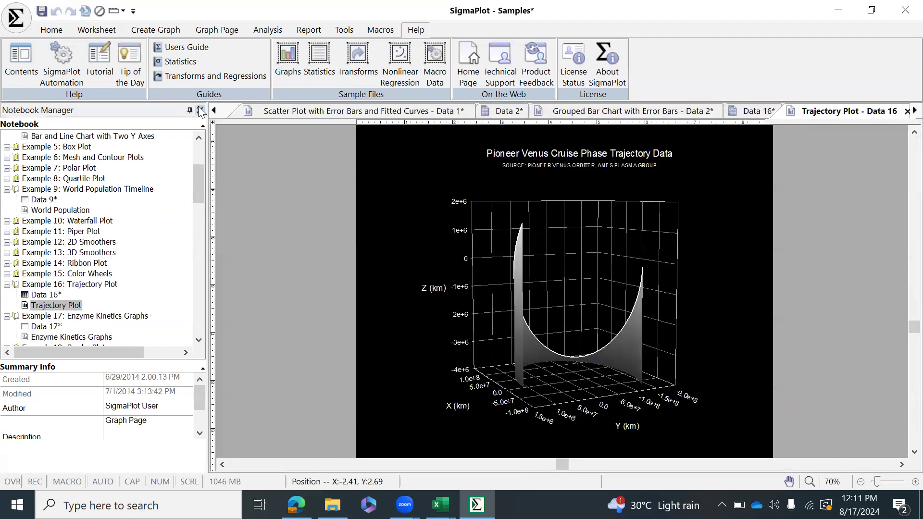
# Hide the Notebook Manager and close more sample windows, going back to the Two Way ANOVA Data worksheet.
pyautogui.click(201, 111)
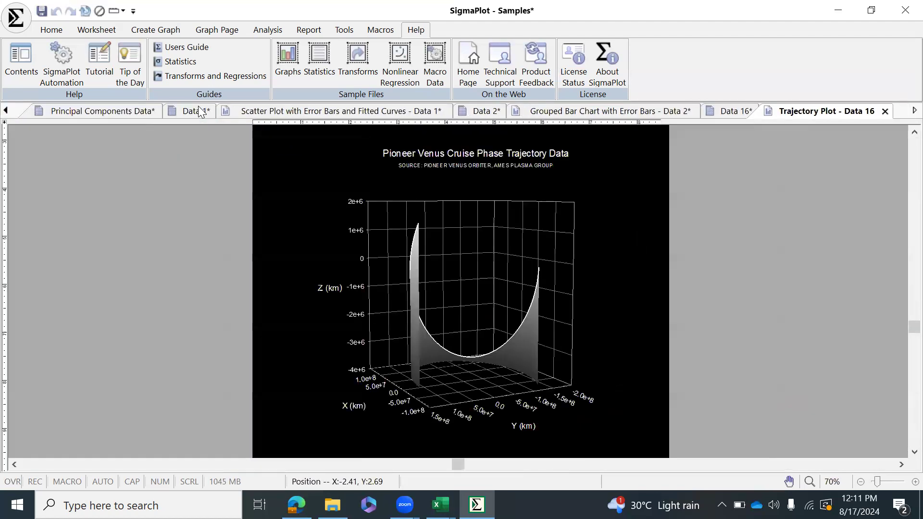
pyautogui.click(96, 112)
pyautogui.click(172, 111)
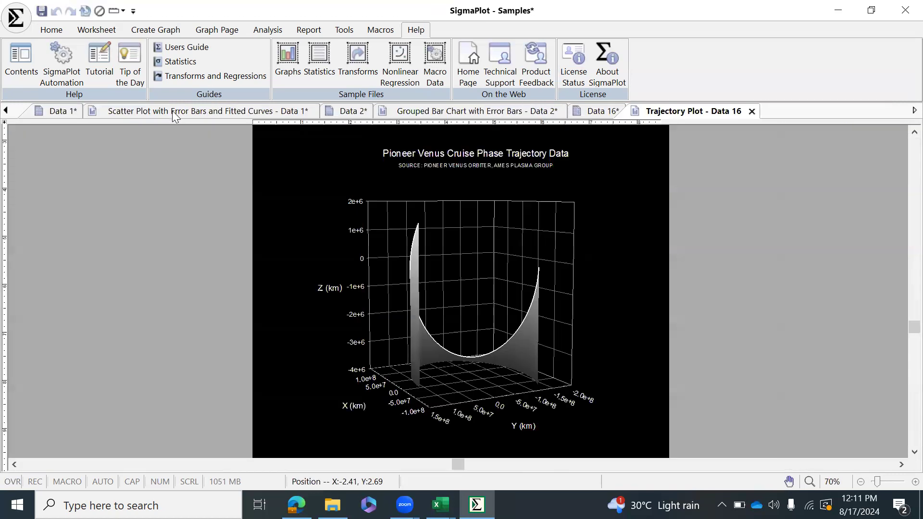
pyautogui.click(315, 111)
pyautogui.click(326, 111)
pyautogui.click(317, 111)
pyautogui.click(336, 111)
pyautogui.click(18, 108)
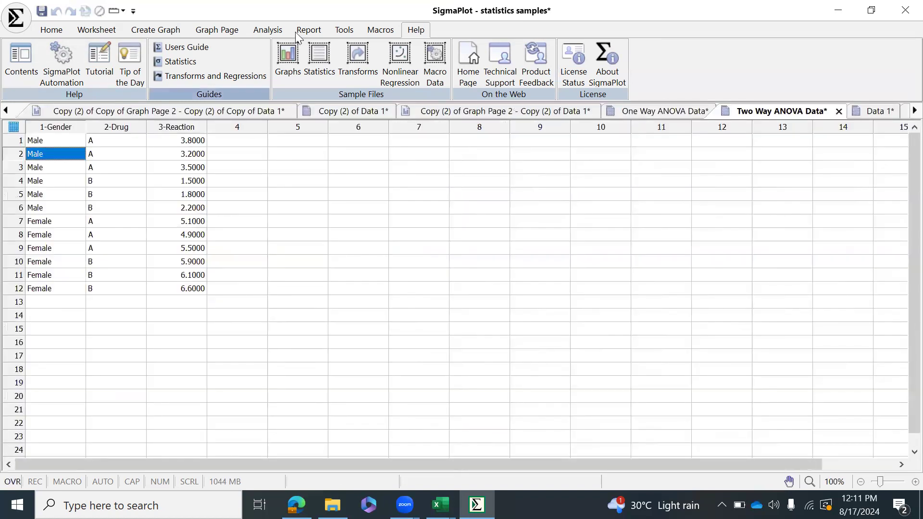
# Show the Notebook Manager again and look through the notebooks it lists.
pyautogui.click(132, 30)
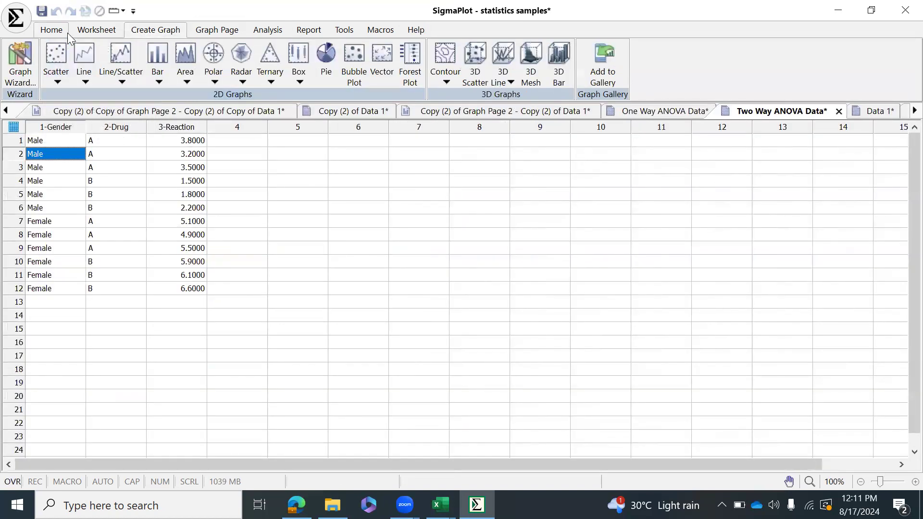
pyautogui.click(51, 30)
pyautogui.click(245, 66)
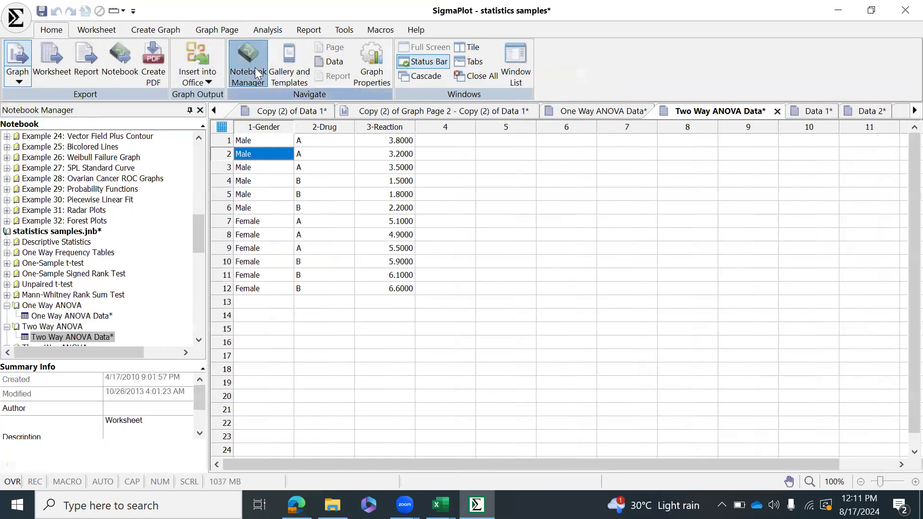
pyautogui.scroll(10, 149, 202)
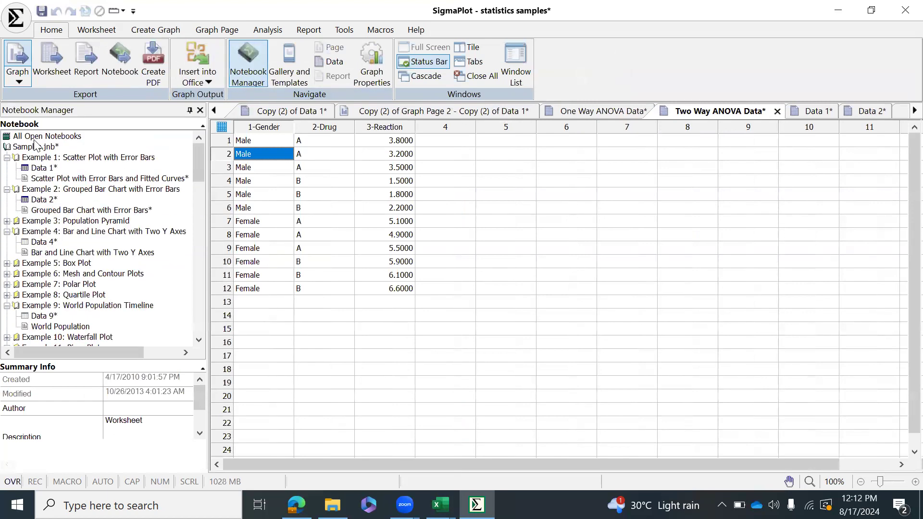
pyautogui.scroll(-6, 53, 210)
pyautogui.scroll(6, 87, 220)
pyautogui.click(247, 63)
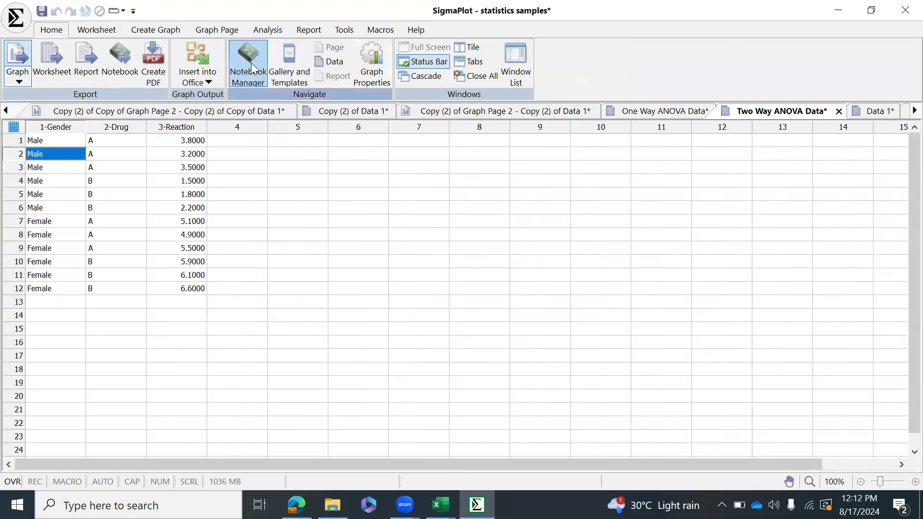
pyautogui.click(248, 62)
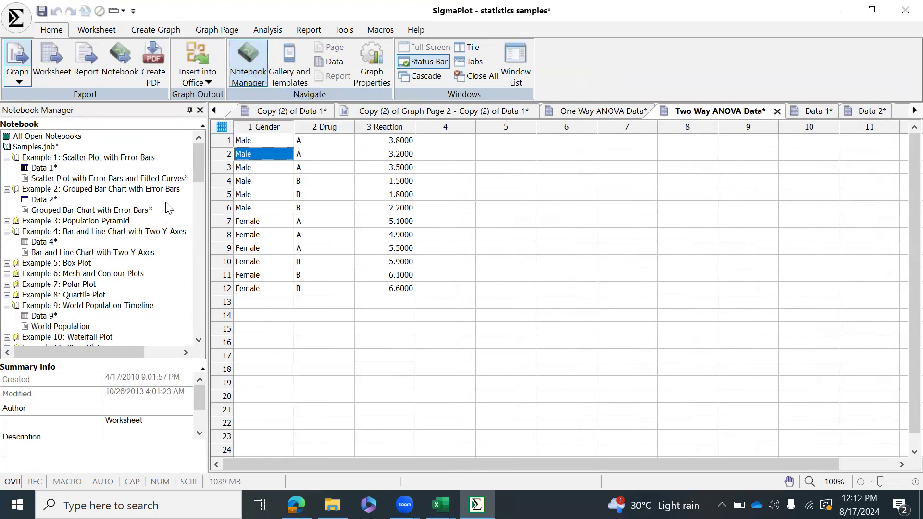
pyautogui.click(216, 30)
pyautogui.click(268, 29)
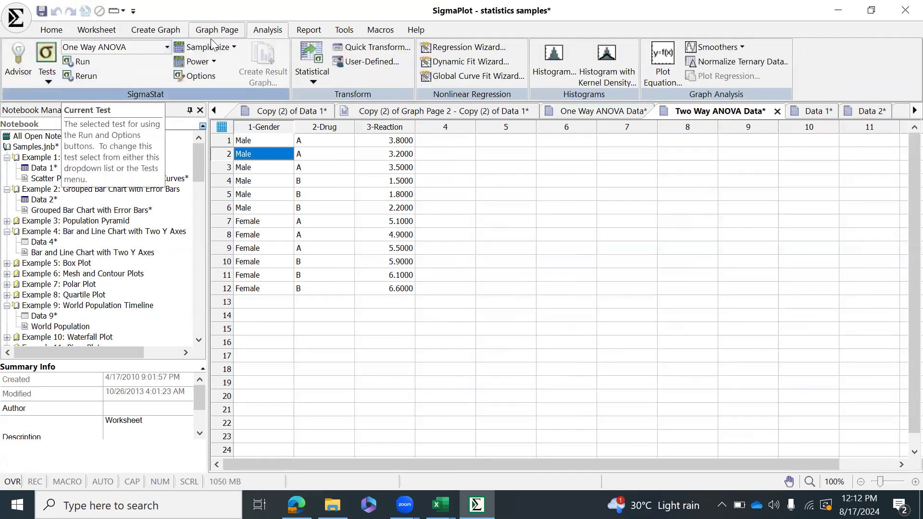
pyautogui.click(321, 181)
pyautogui.click(156, 30)
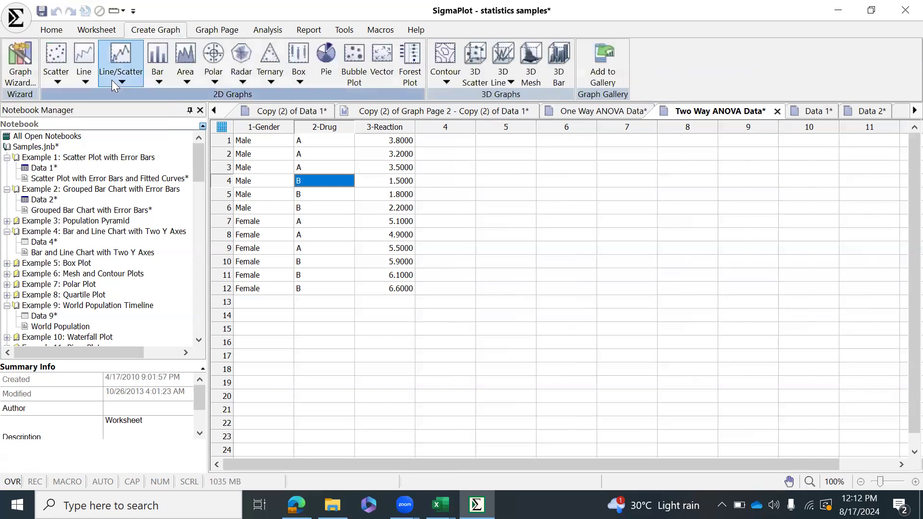